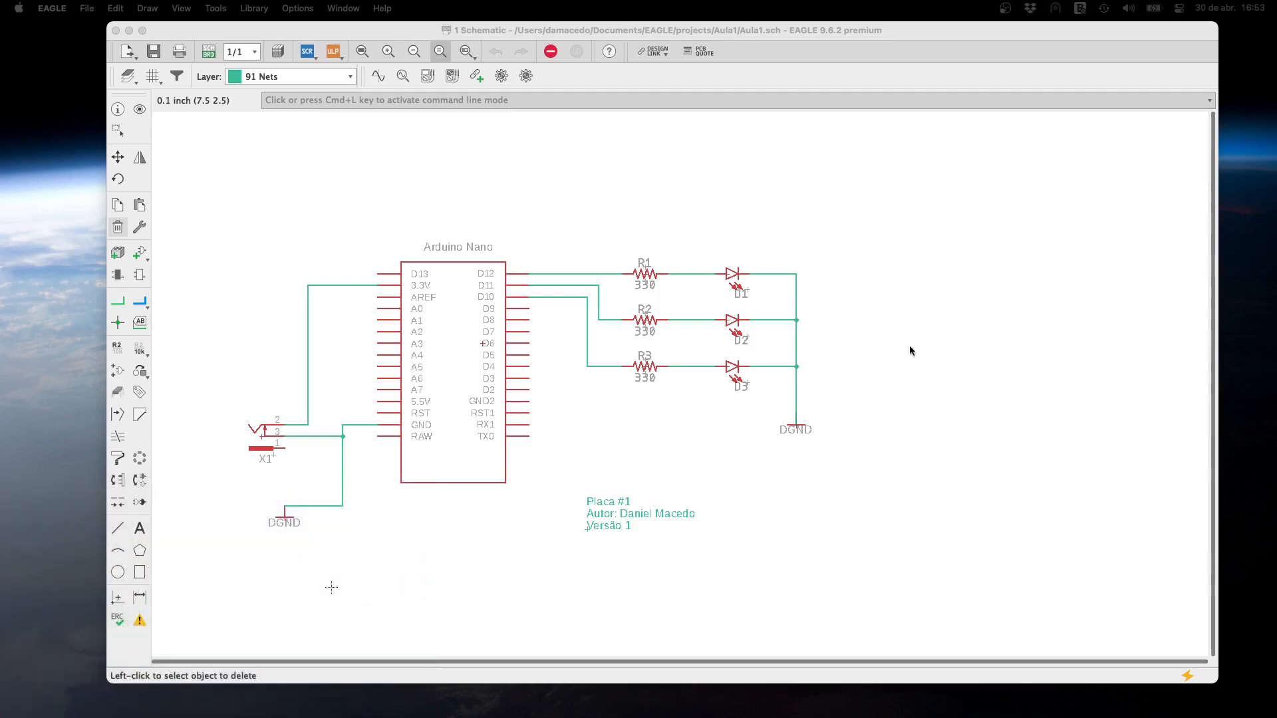
Create the board layout file for Aula1 from its schematic
click(527, 35)
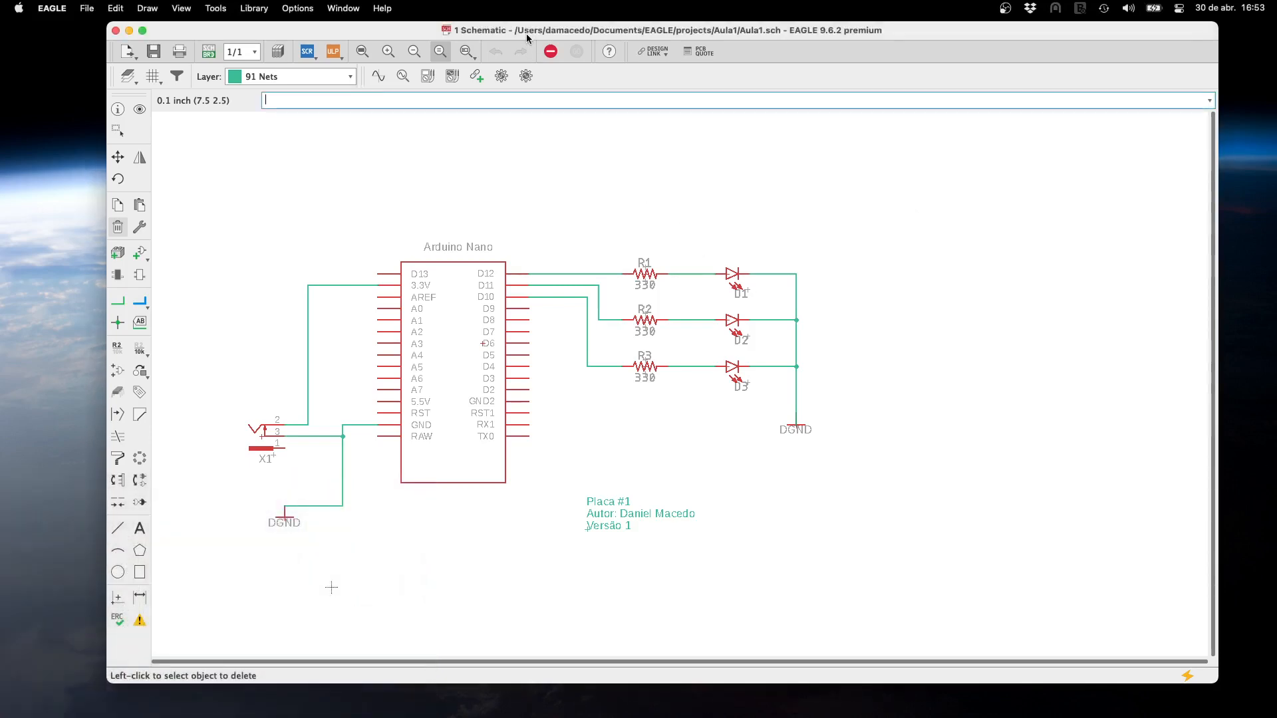
click(209, 52)
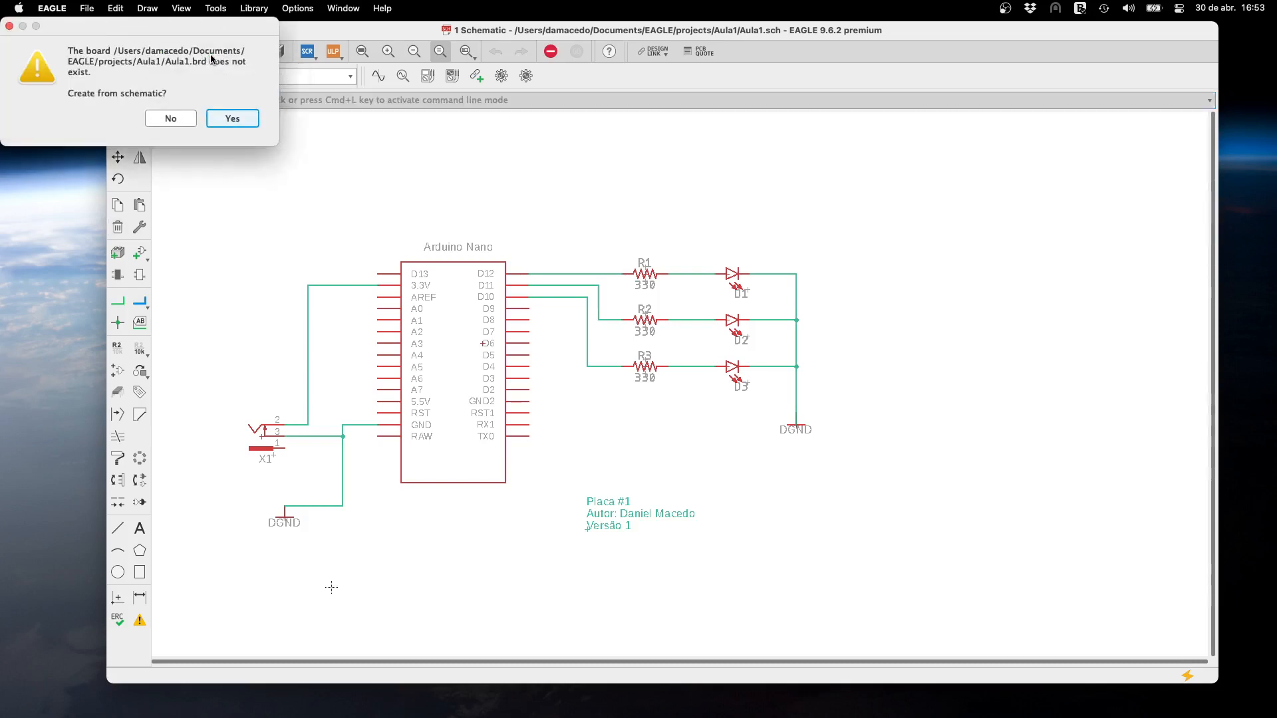
click(233, 119)
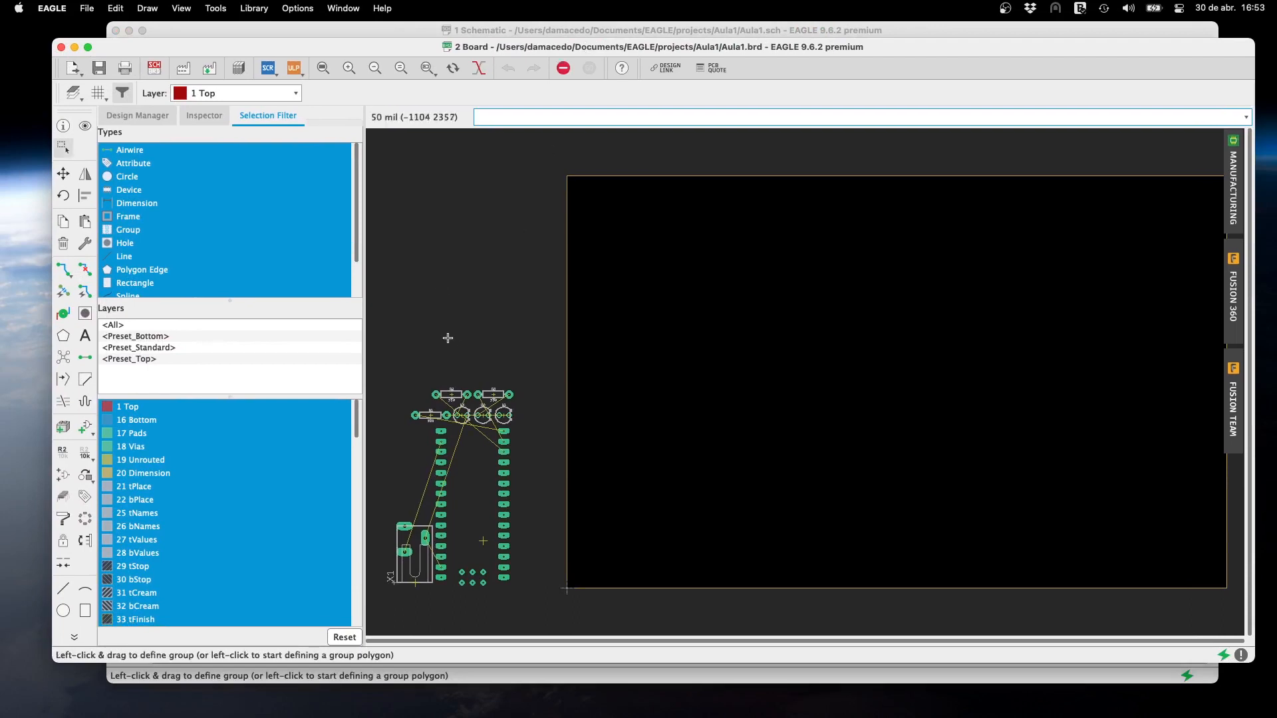
Hide the Selection Filter, Inspector and Design Manager panels to enlarge the board workspace
click(181, 8)
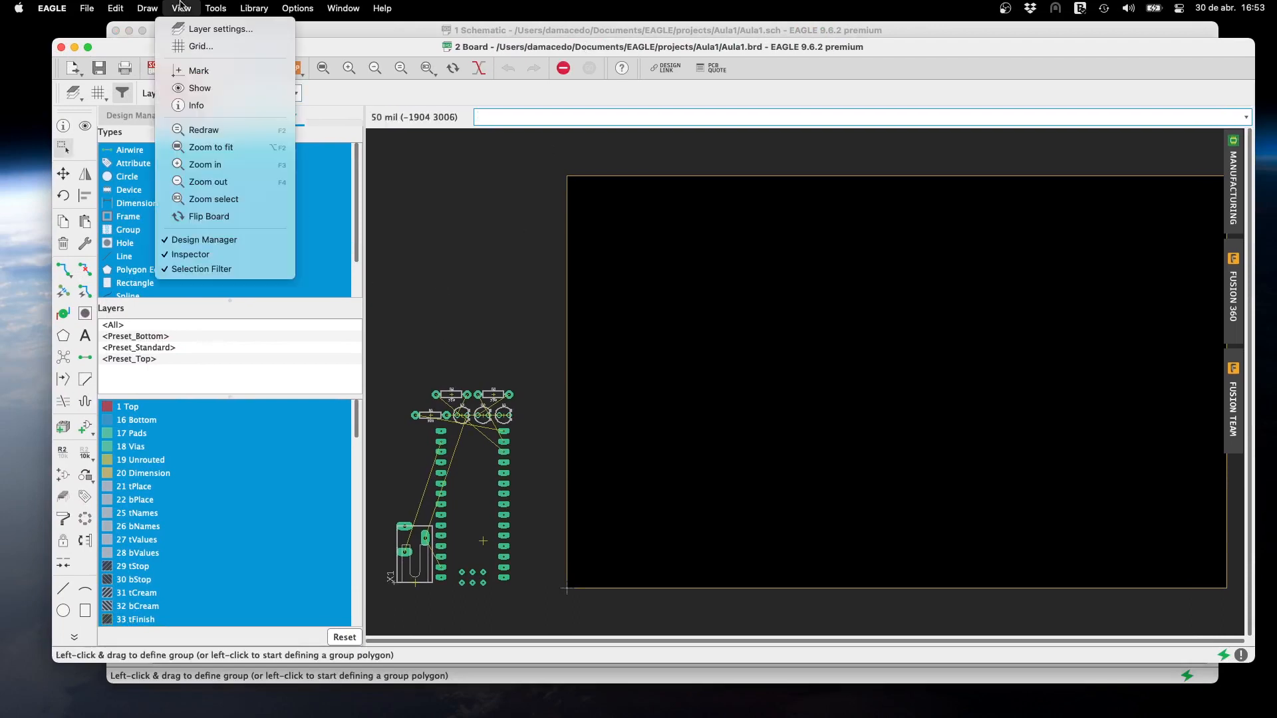
click(213, 269)
click(181, 8)
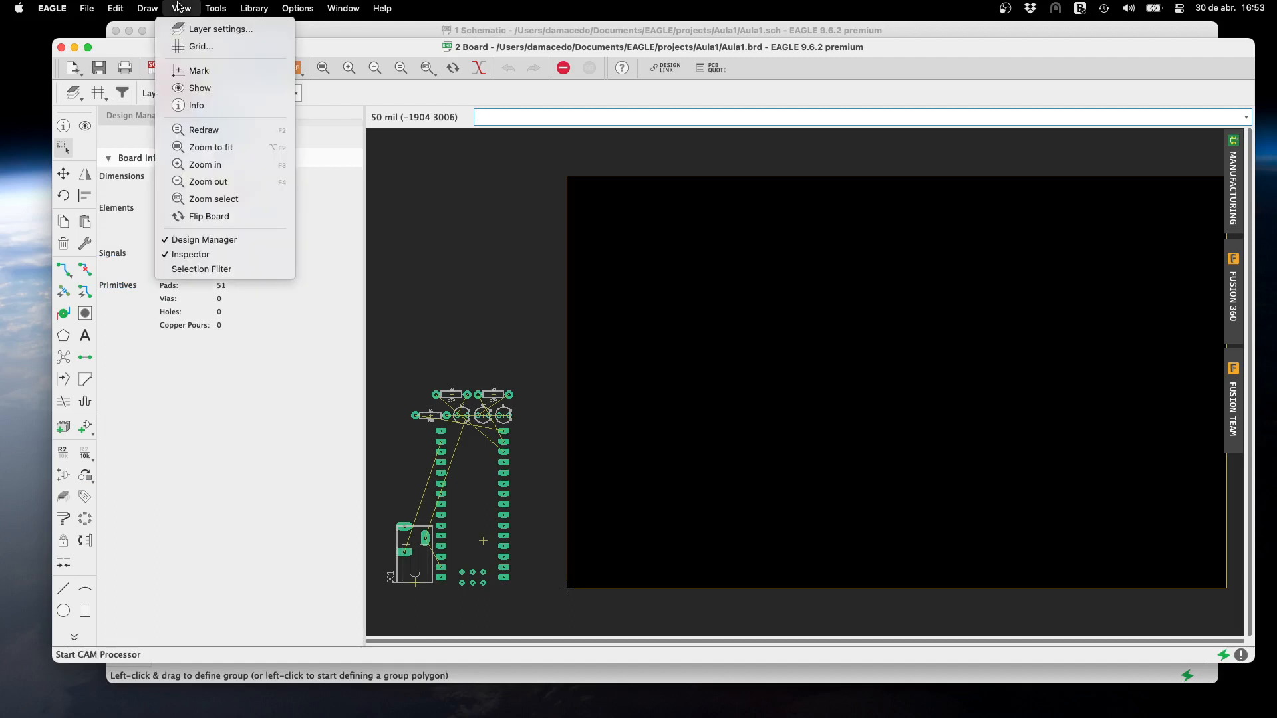
click(193, 254)
click(181, 8)
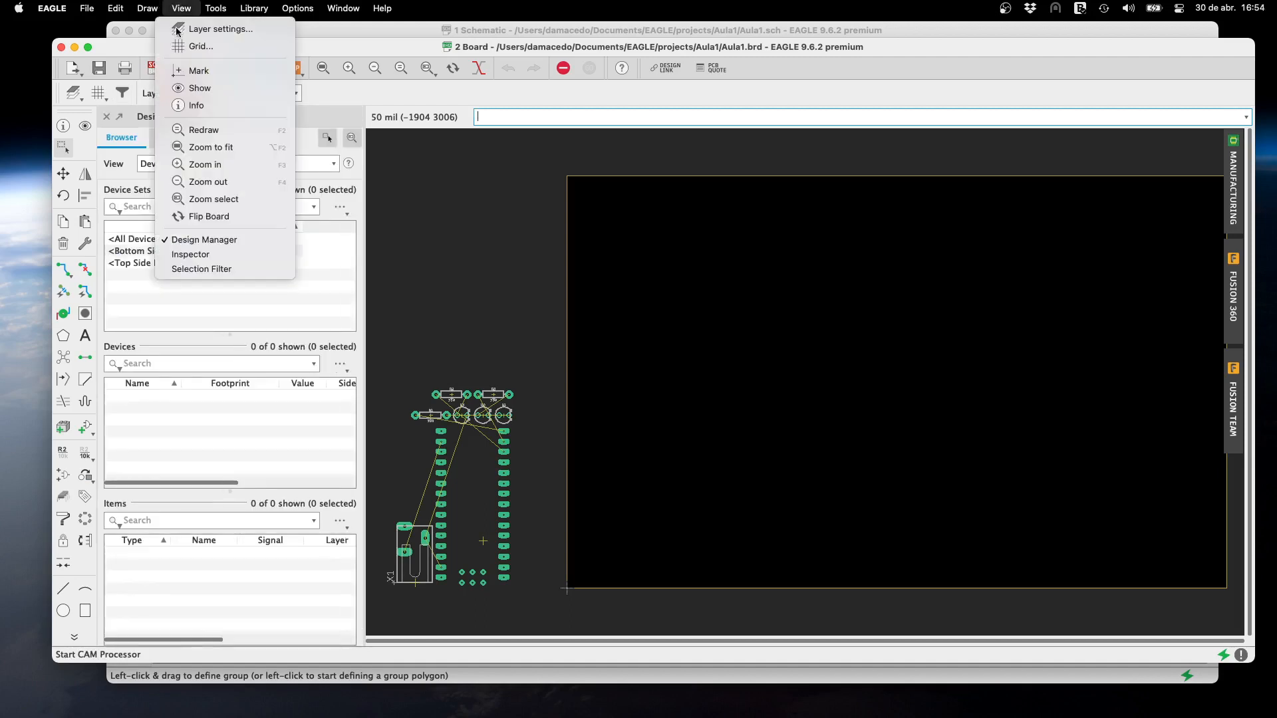
click(197, 241)
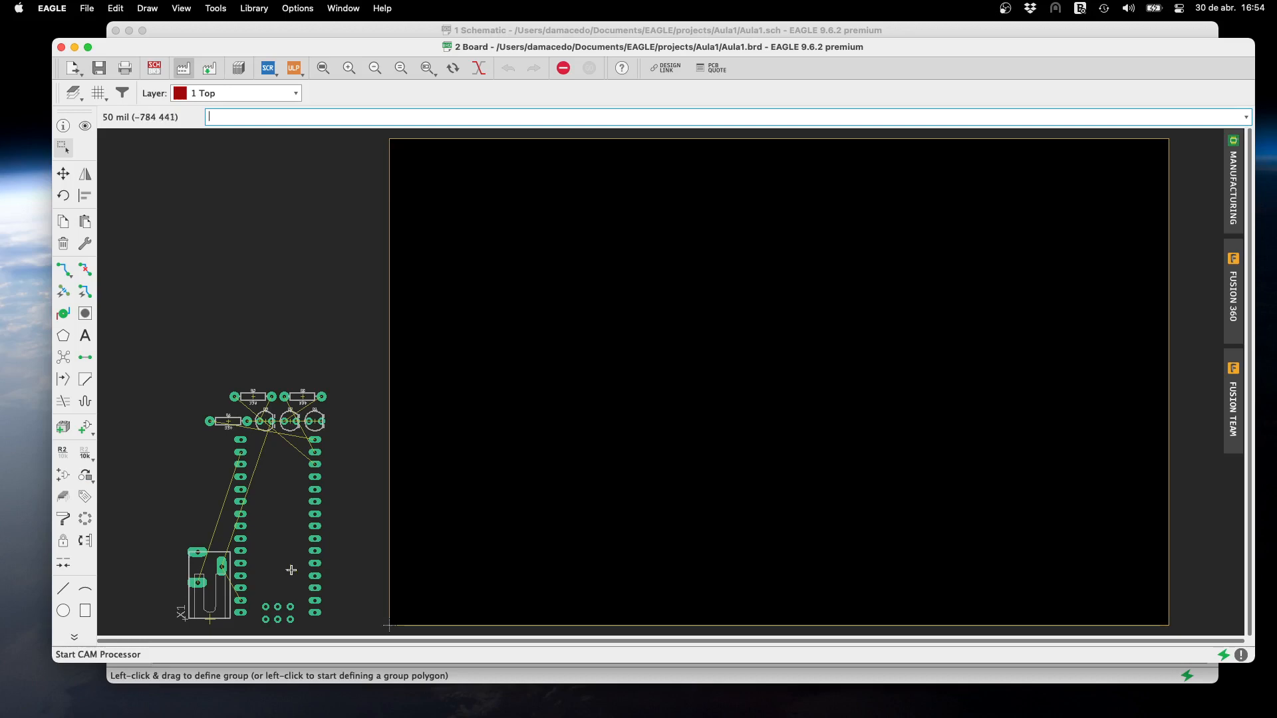
Move the Arduino Nano footprint inside the board outline, near the lower middle
click(64, 174)
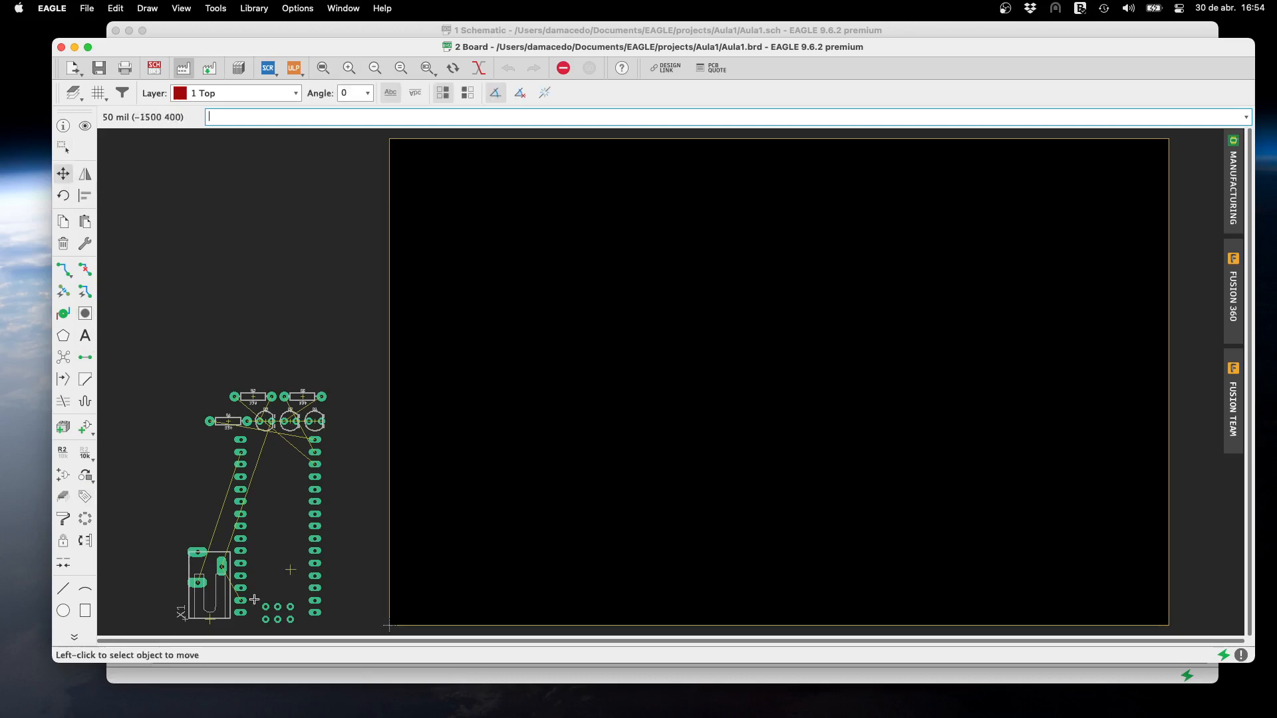
click(294, 574)
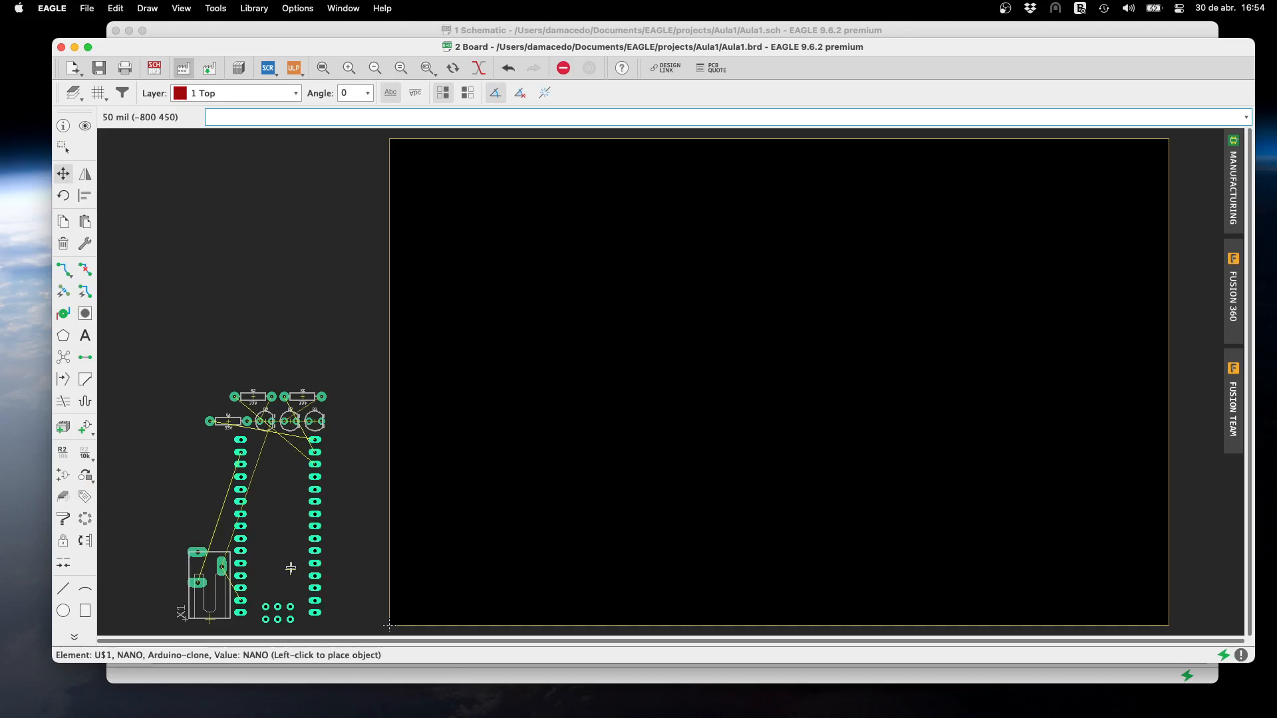
click(649, 532)
Place resistor R2 beside the Arduino's right pad column, level with the second pad from the top
click(294, 396)
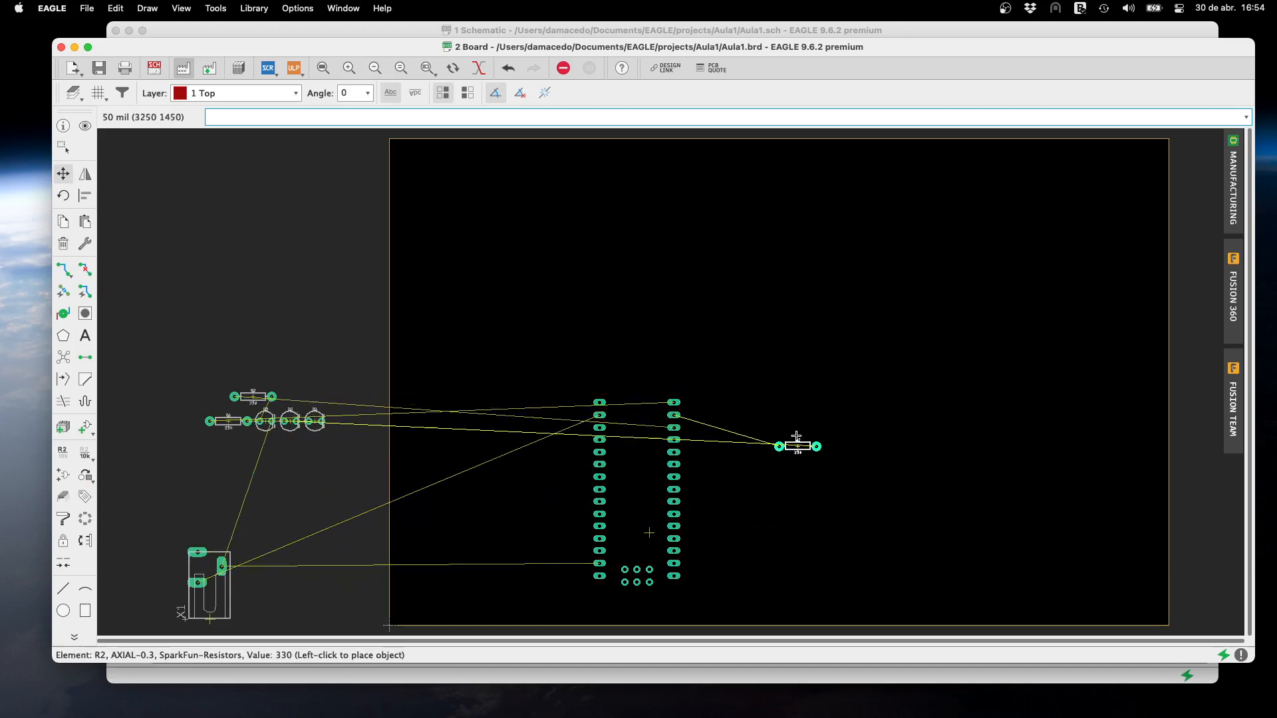
click(739, 411)
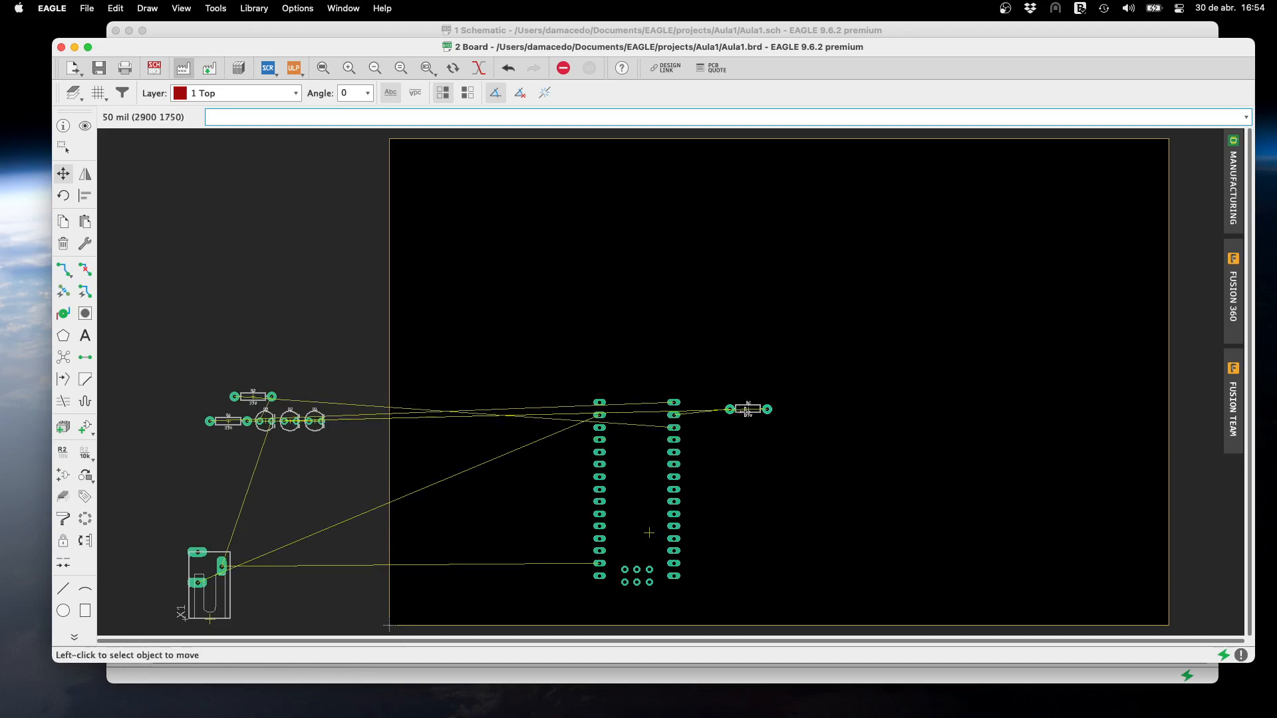
click(748, 409)
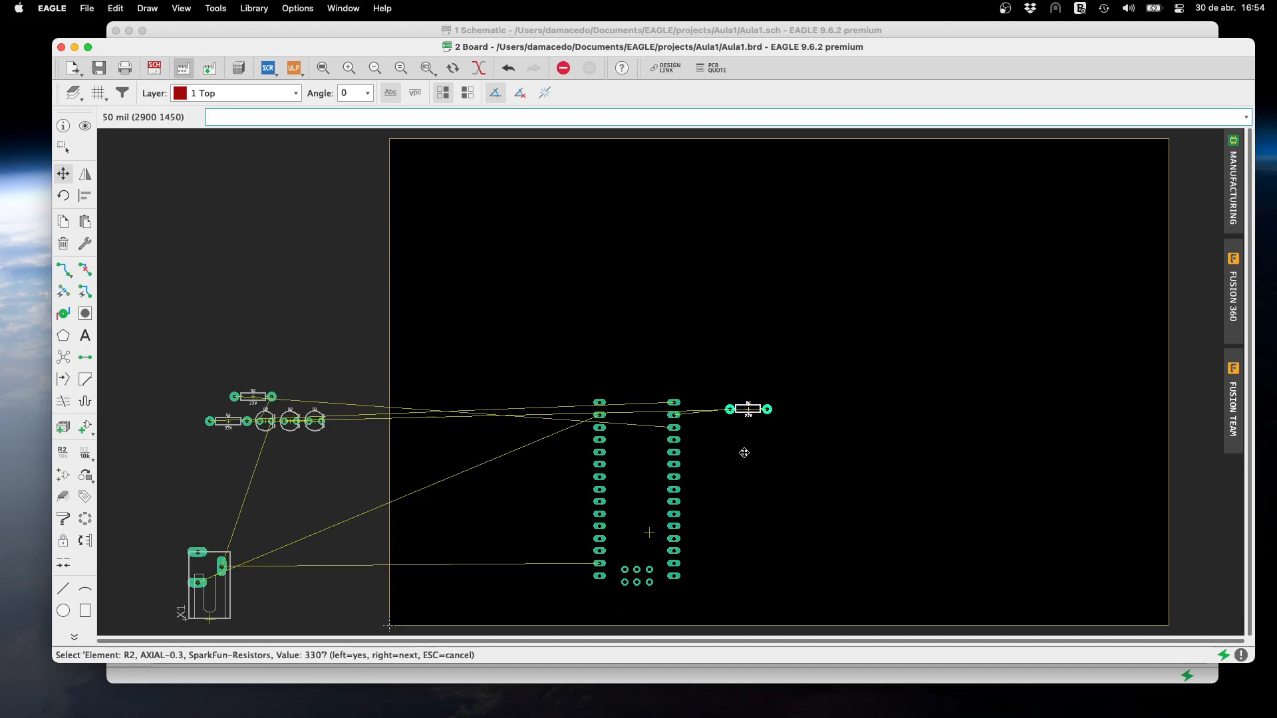
click(401, 330)
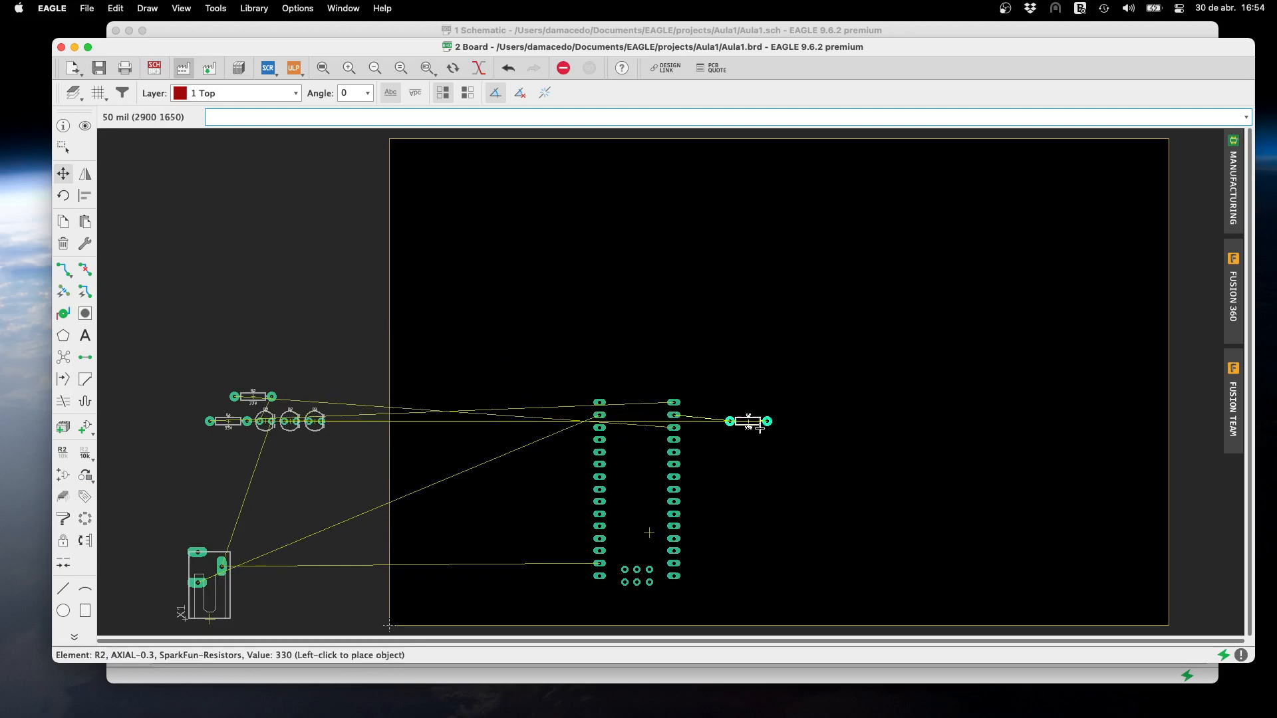
click(754, 415)
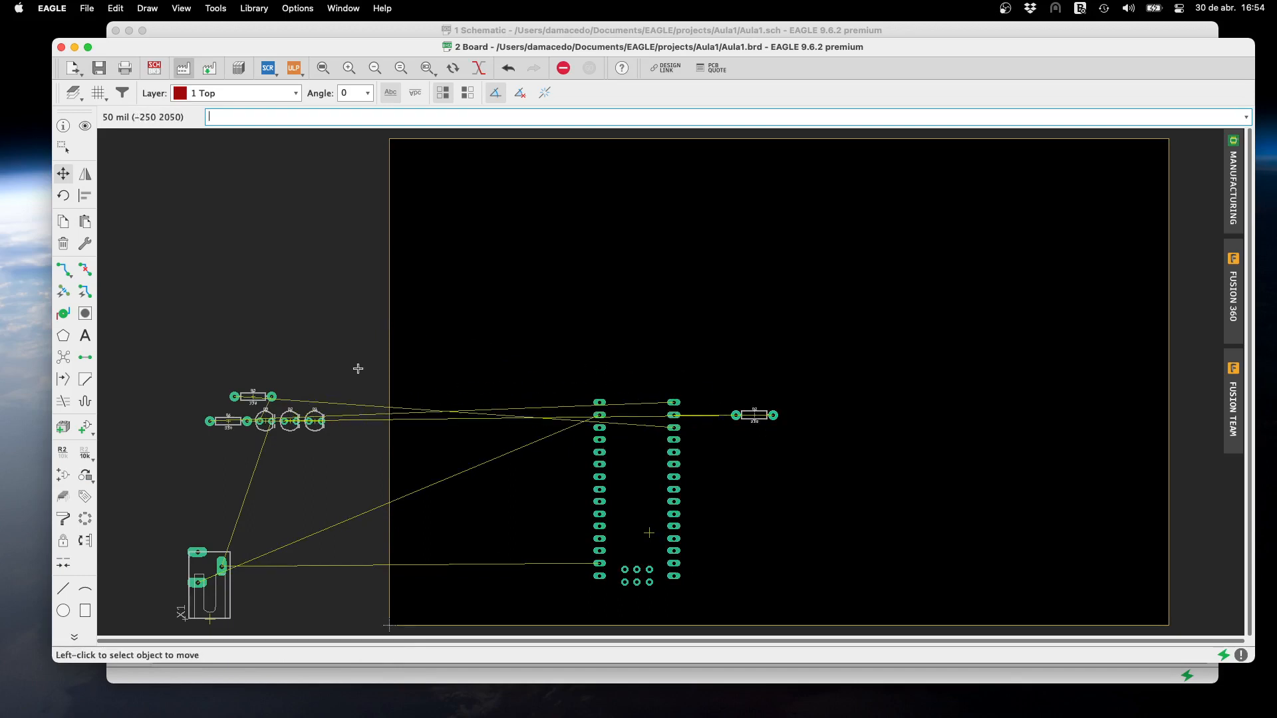
Place resistor R3 directly below R2 and resistor R1 directly above it, aligned in one column
click(260, 399)
click(269, 400)
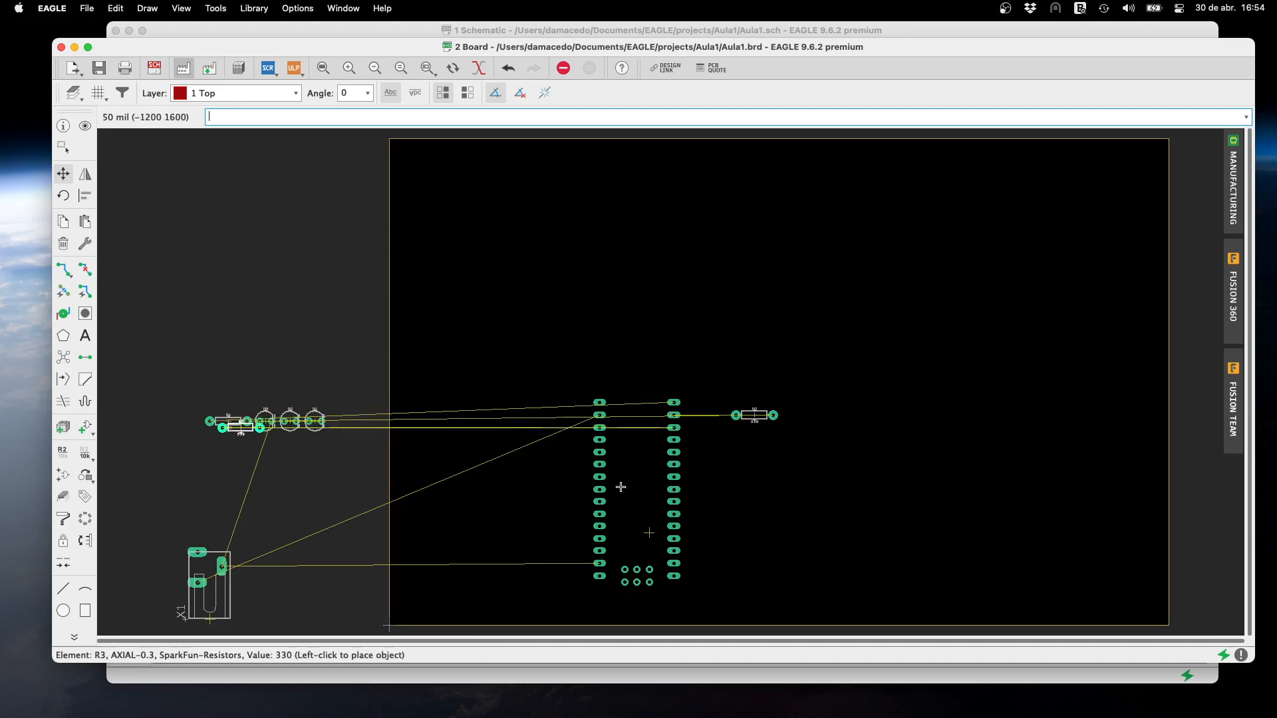
click(754, 434)
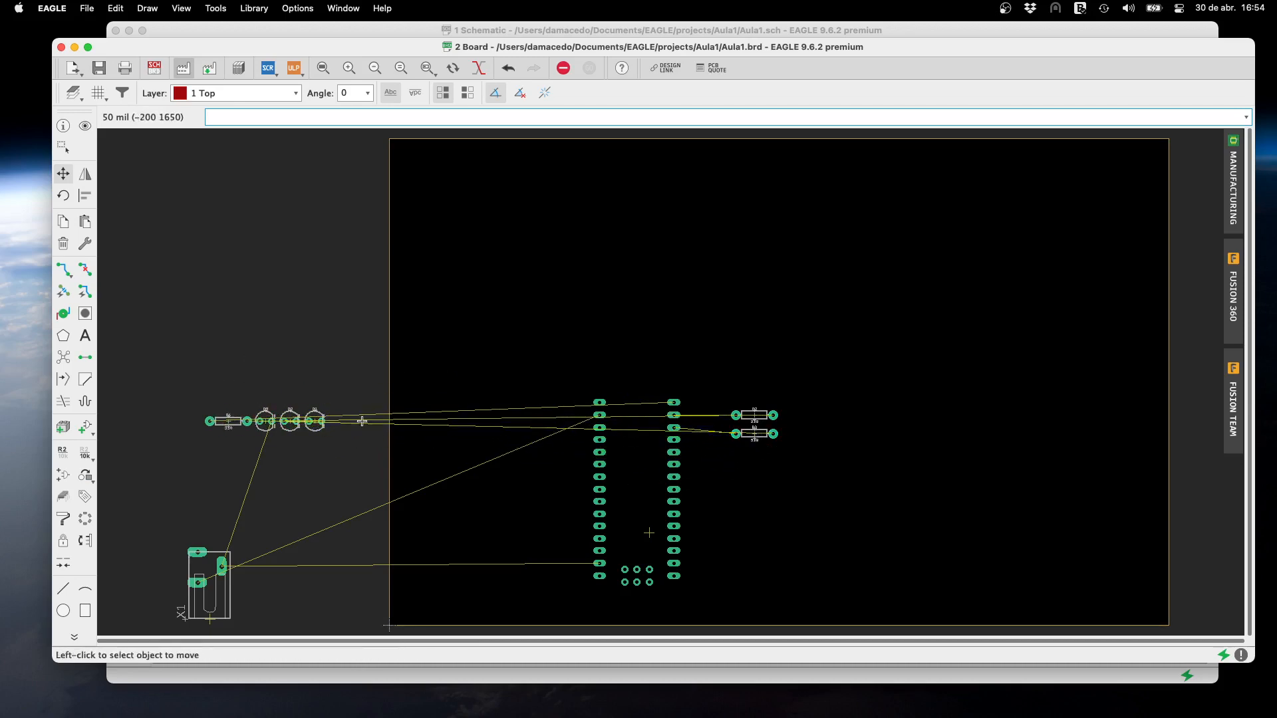
click(229, 420)
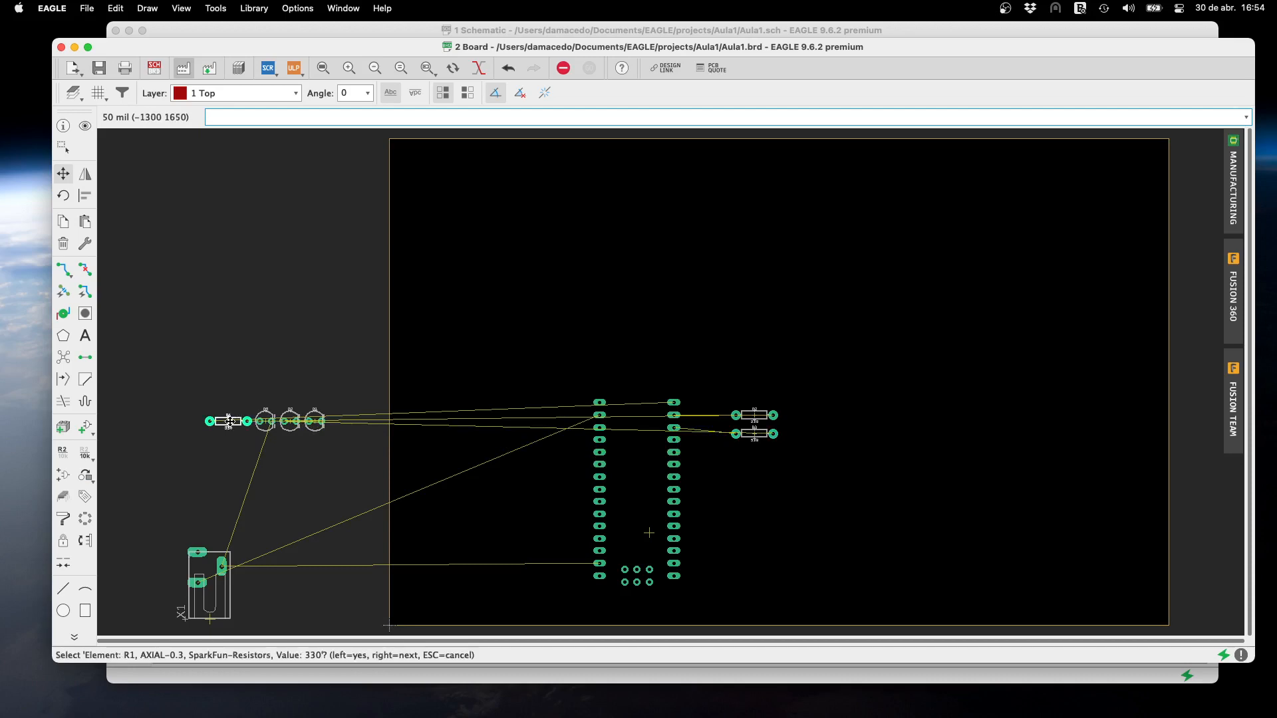
click(754, 397)
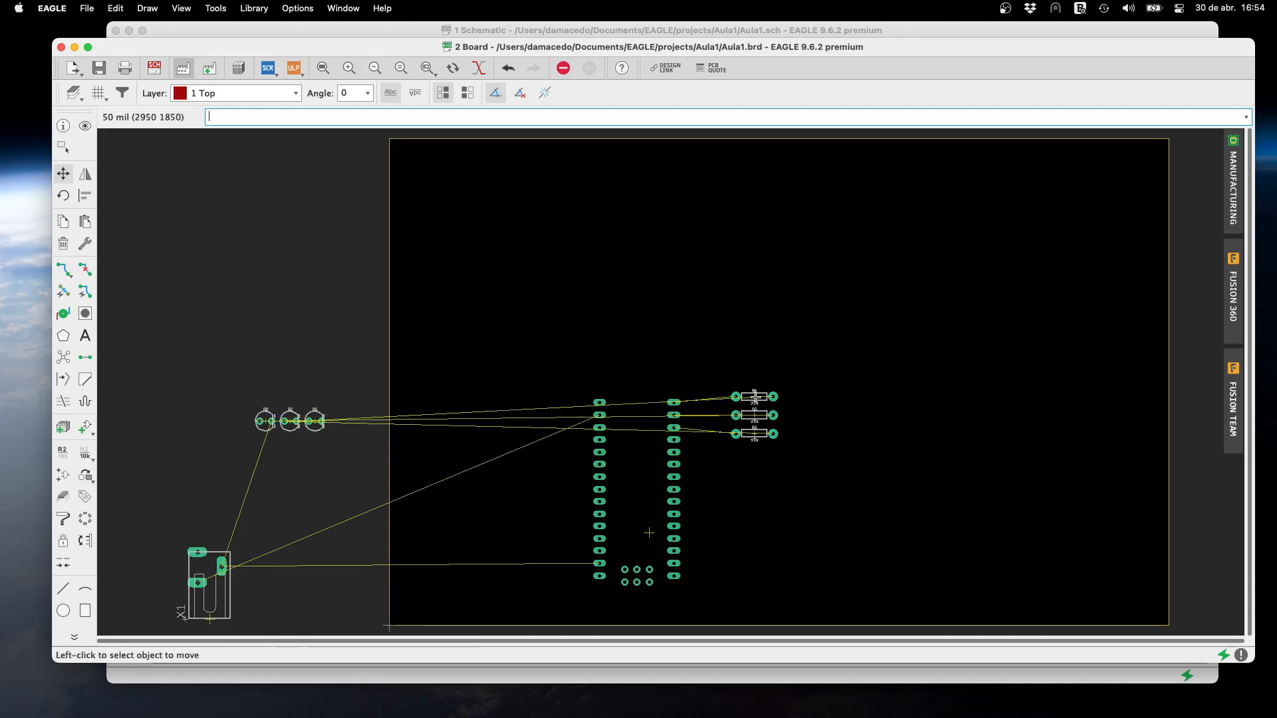
Place LEDs D3, D2 and D1 in a column to the right of the resistors, with D3 lowest and D1 highest
click(266, 421)
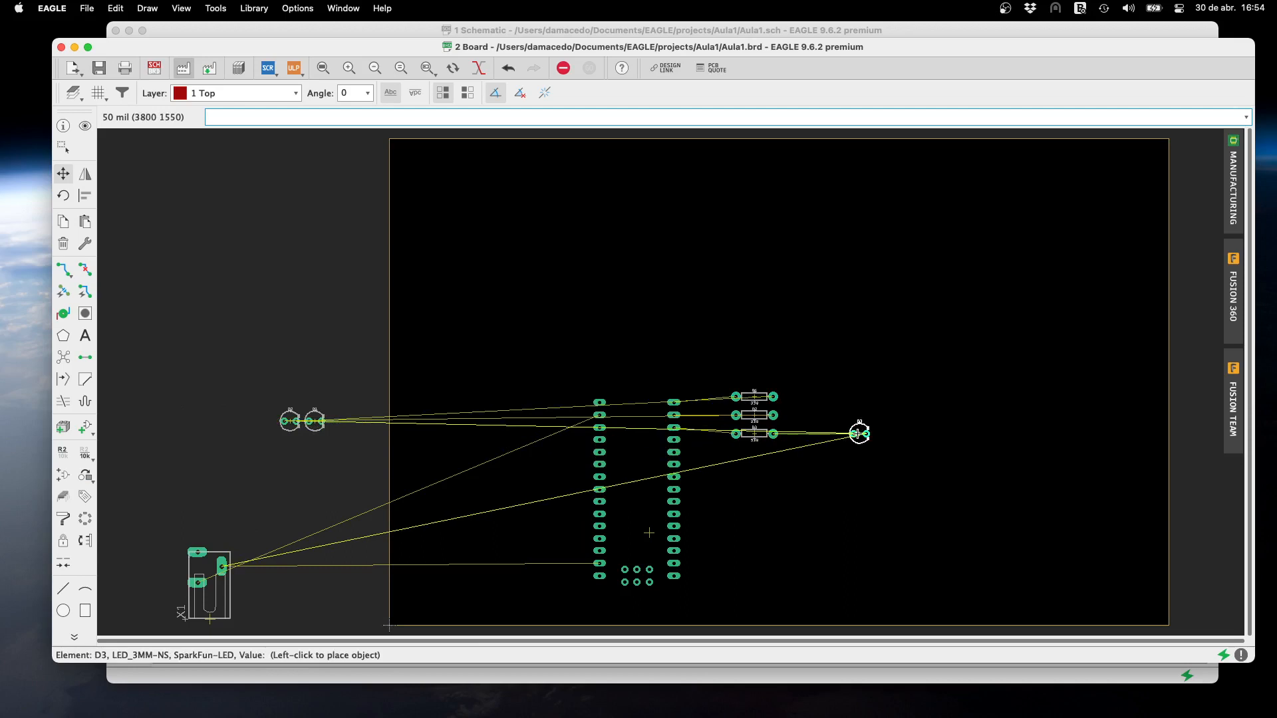
click(822, 434)
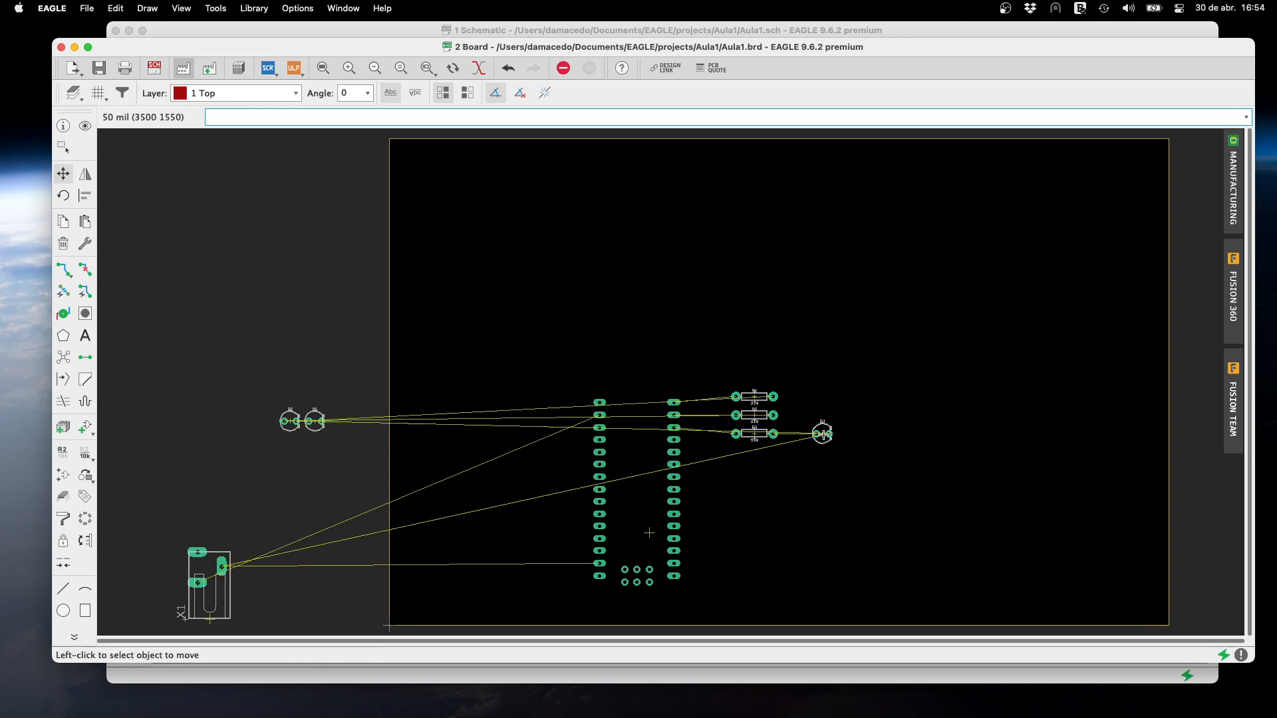
click(294, 418)
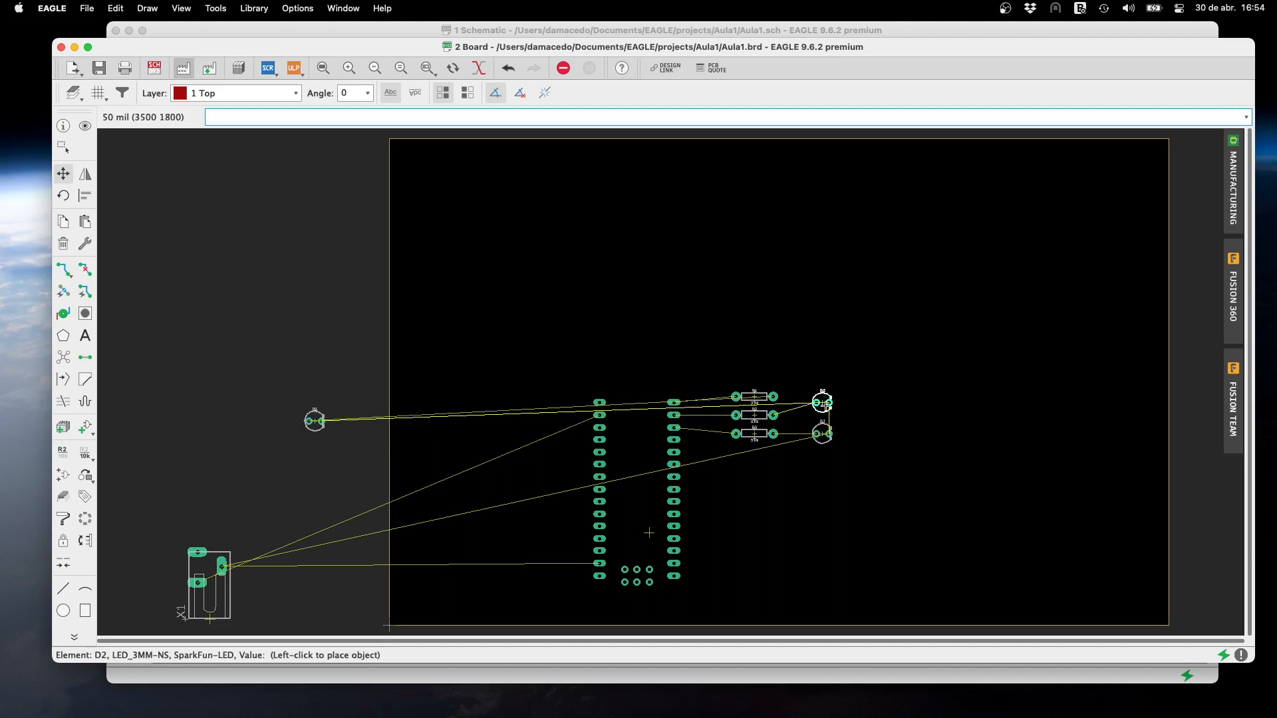
click(823, 403)
click(315, 418)
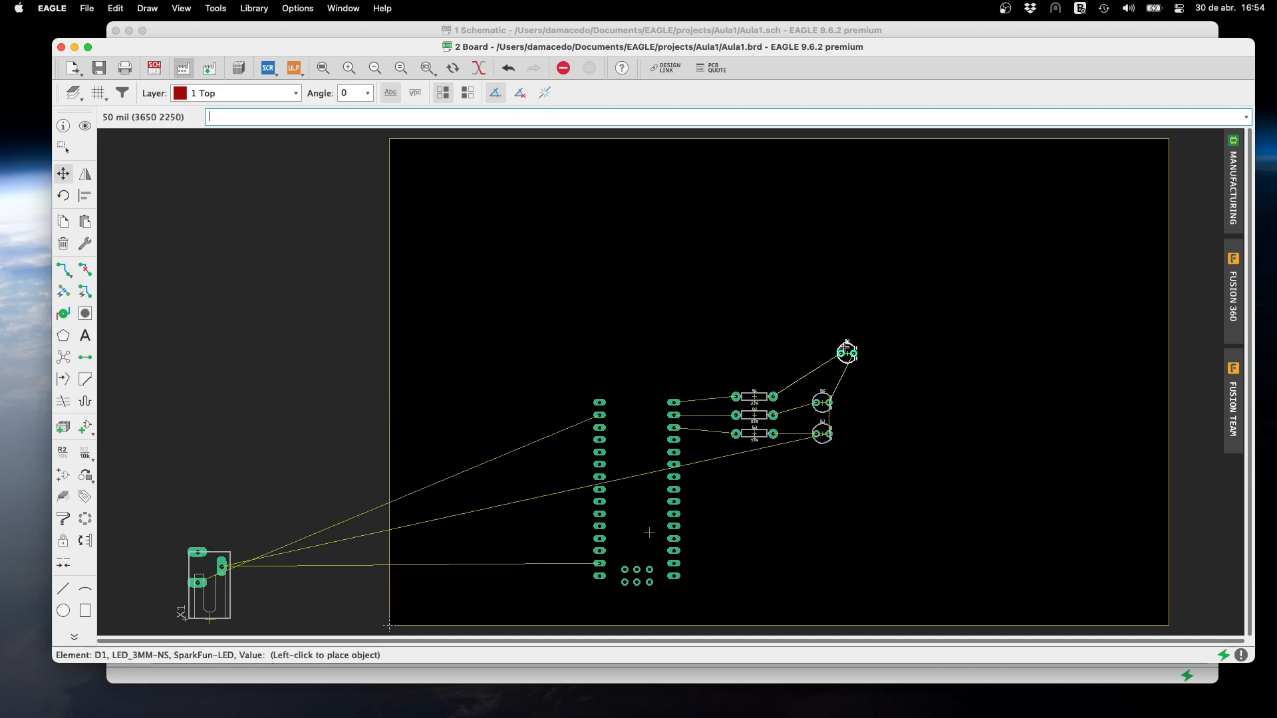
click(822, 376)
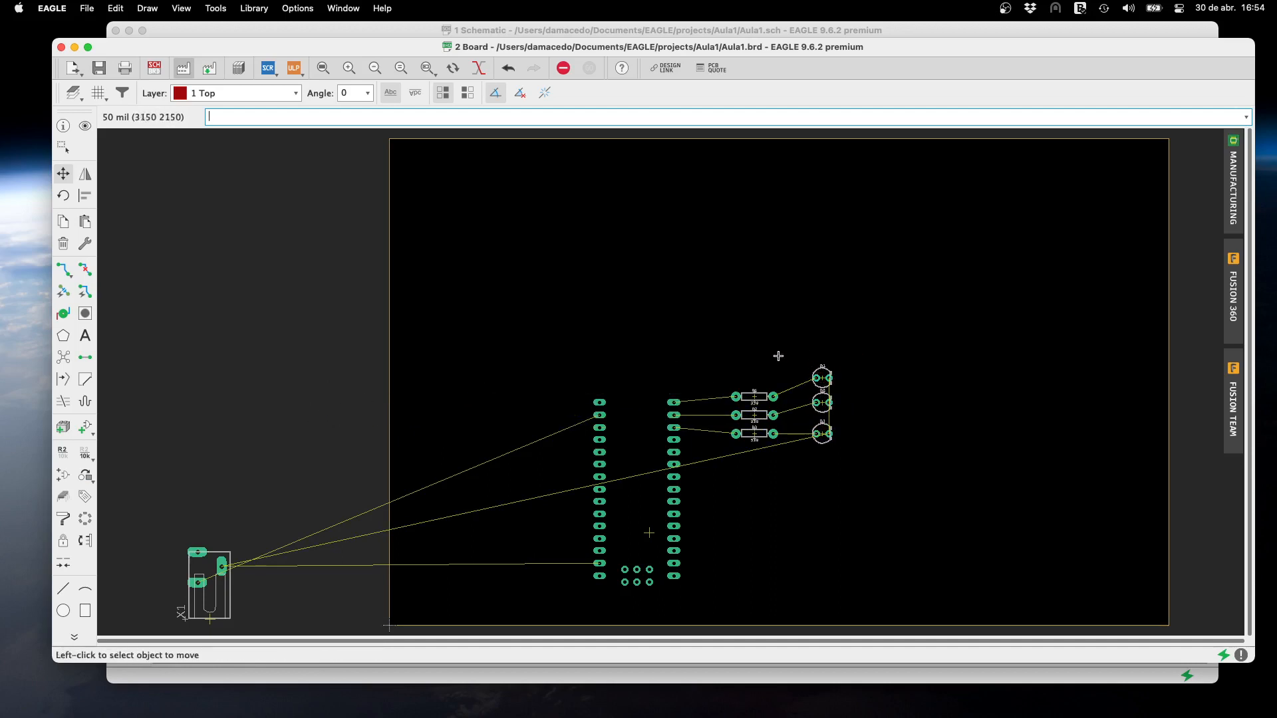
Group the three resistors and three LEDs and move them about 350 mil down and slightly closer to the Arduino
click(63, 148)
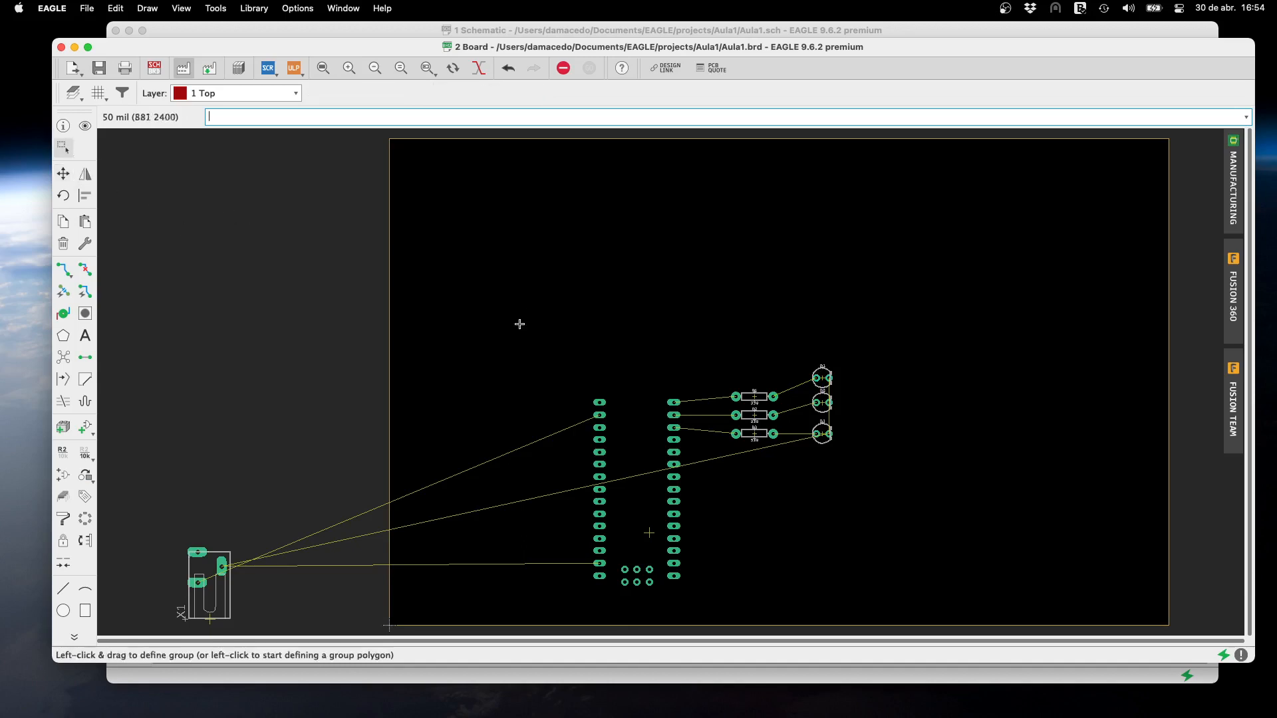
drag(707, 331, 873, 474)
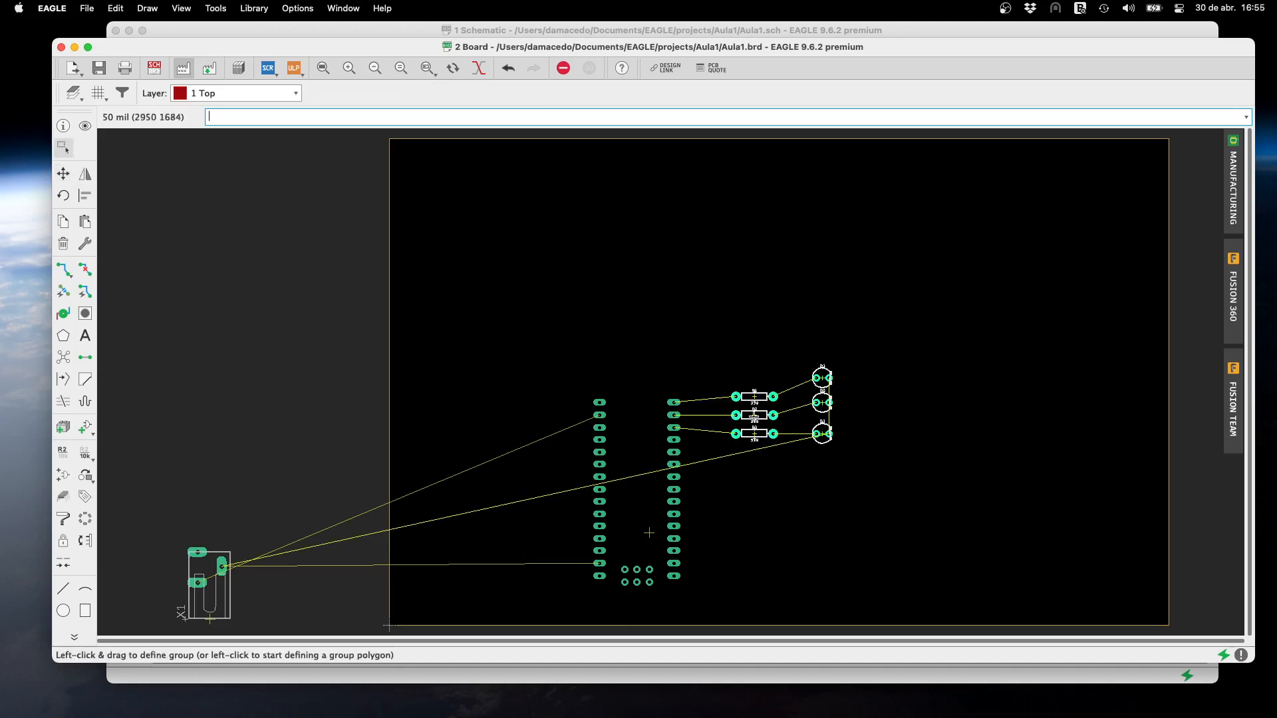
click(756, 414)
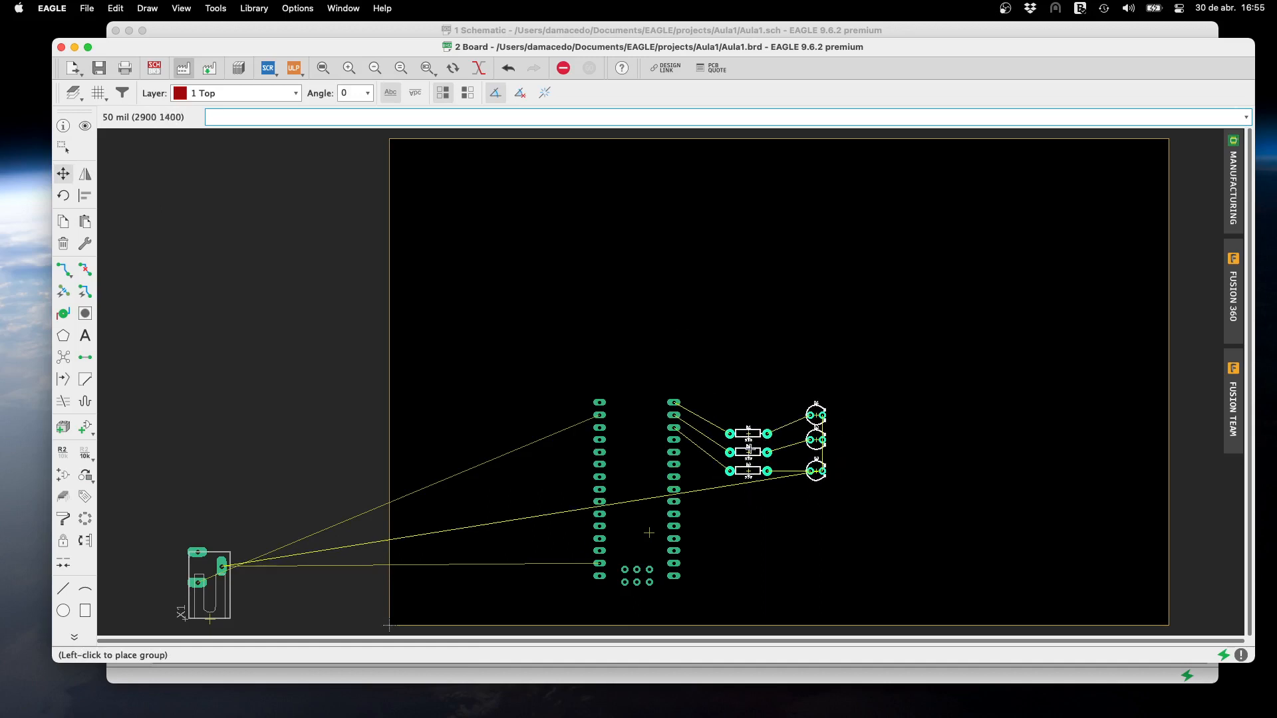
click(739, 461)
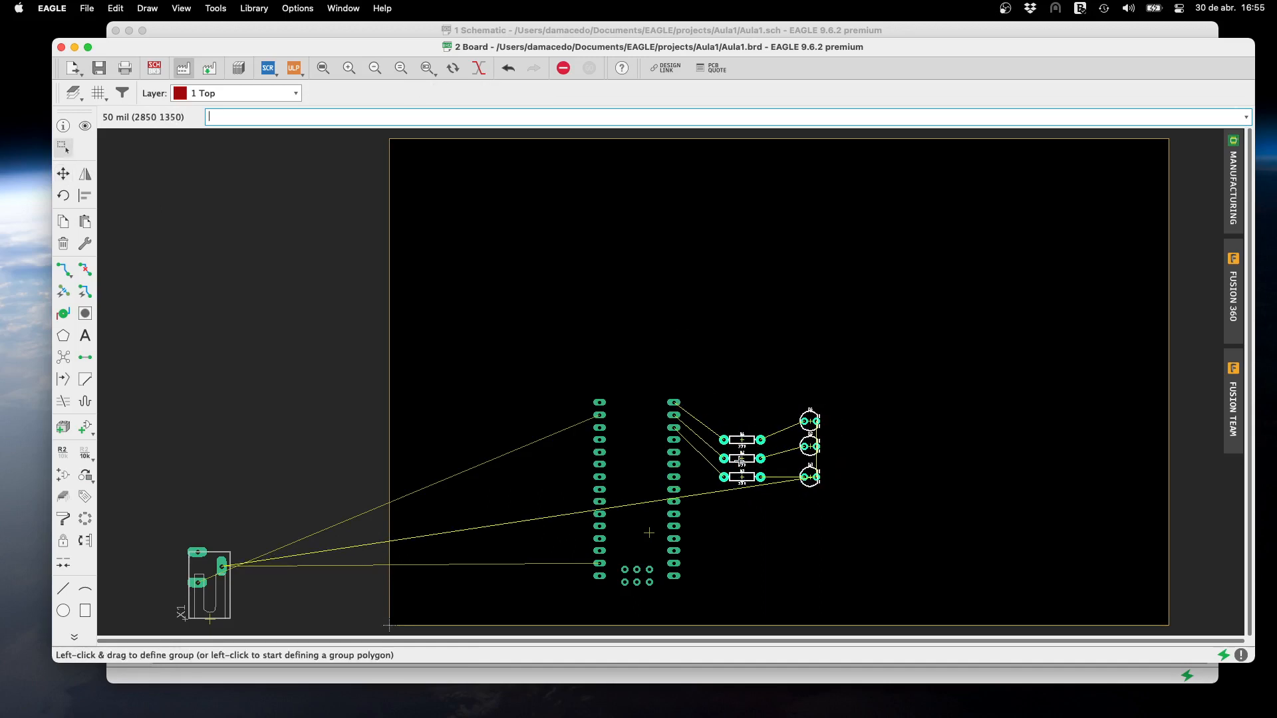
click(738, 461)
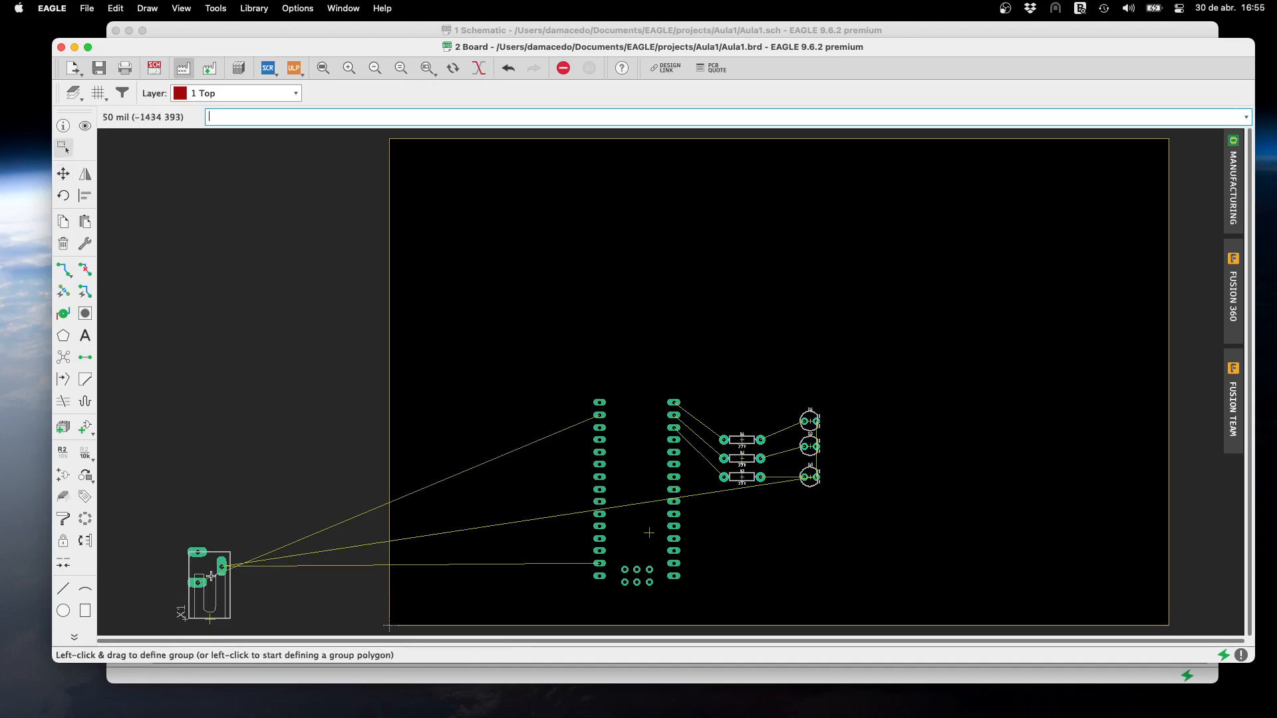
key(Escape)
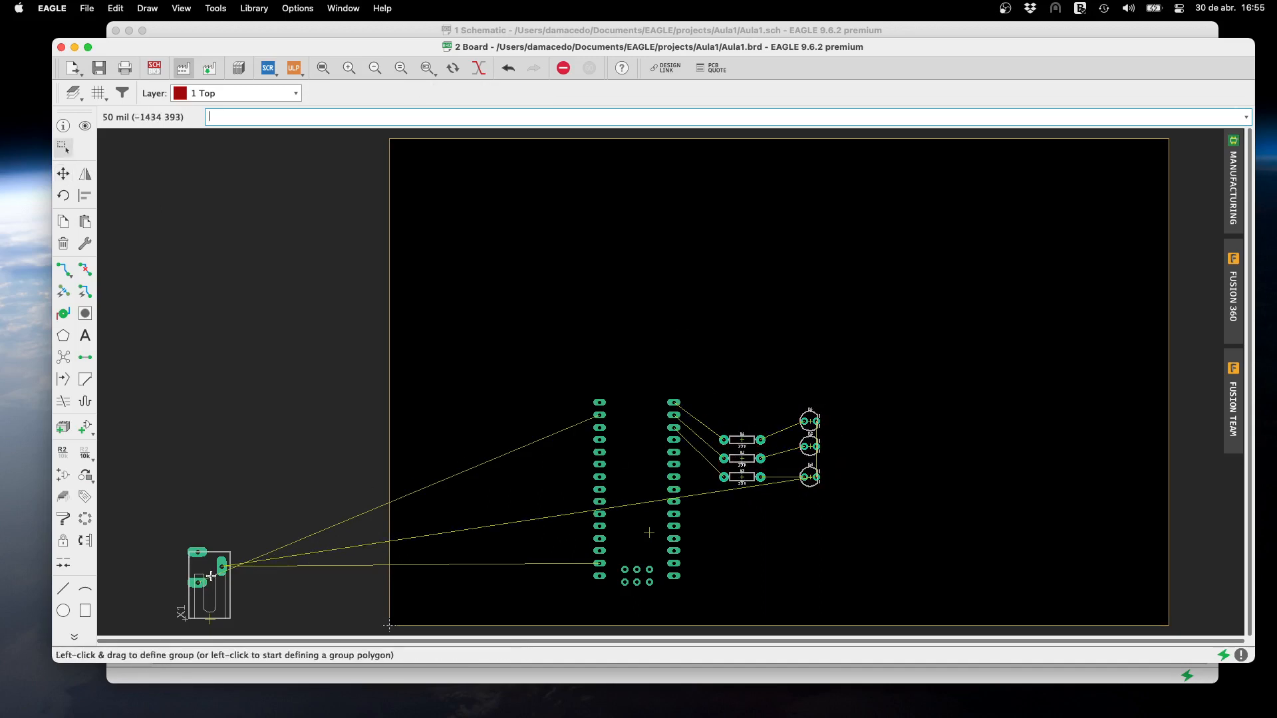
Move power connector X1 inside the board outline, below the resistors and LEDs
click(211, 616)
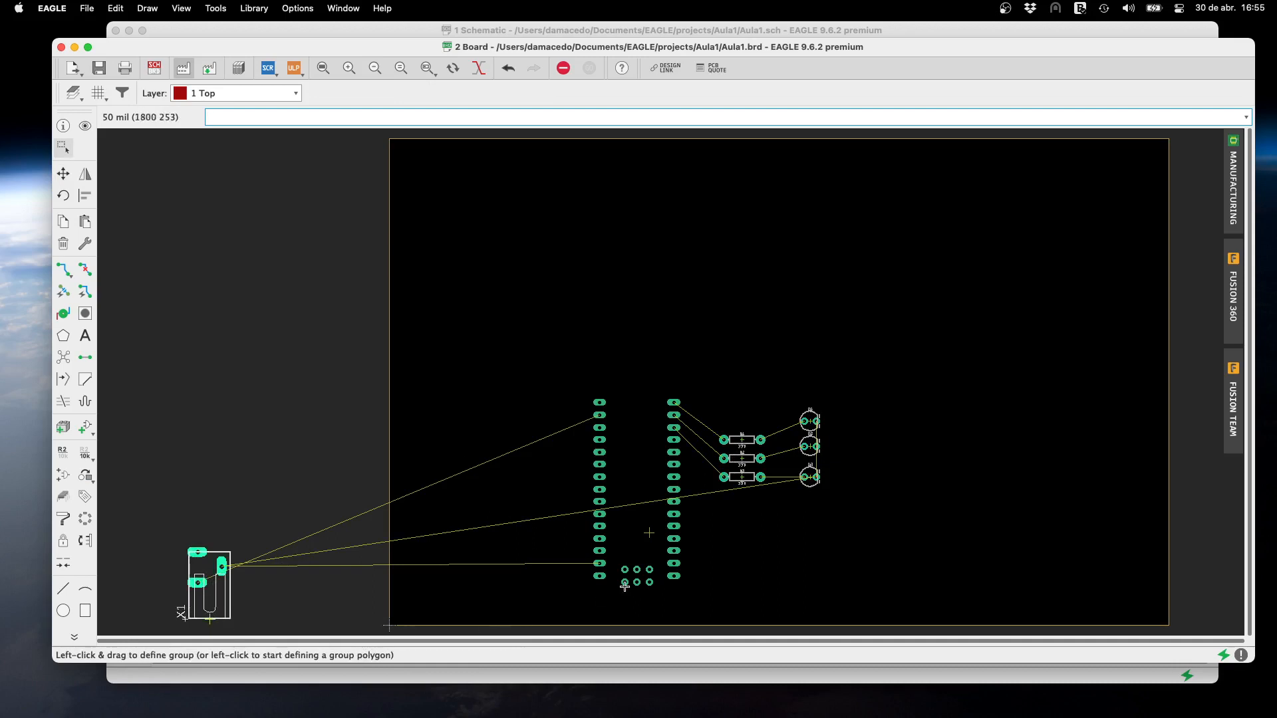
click(751, 547)
right_click(205, 612)
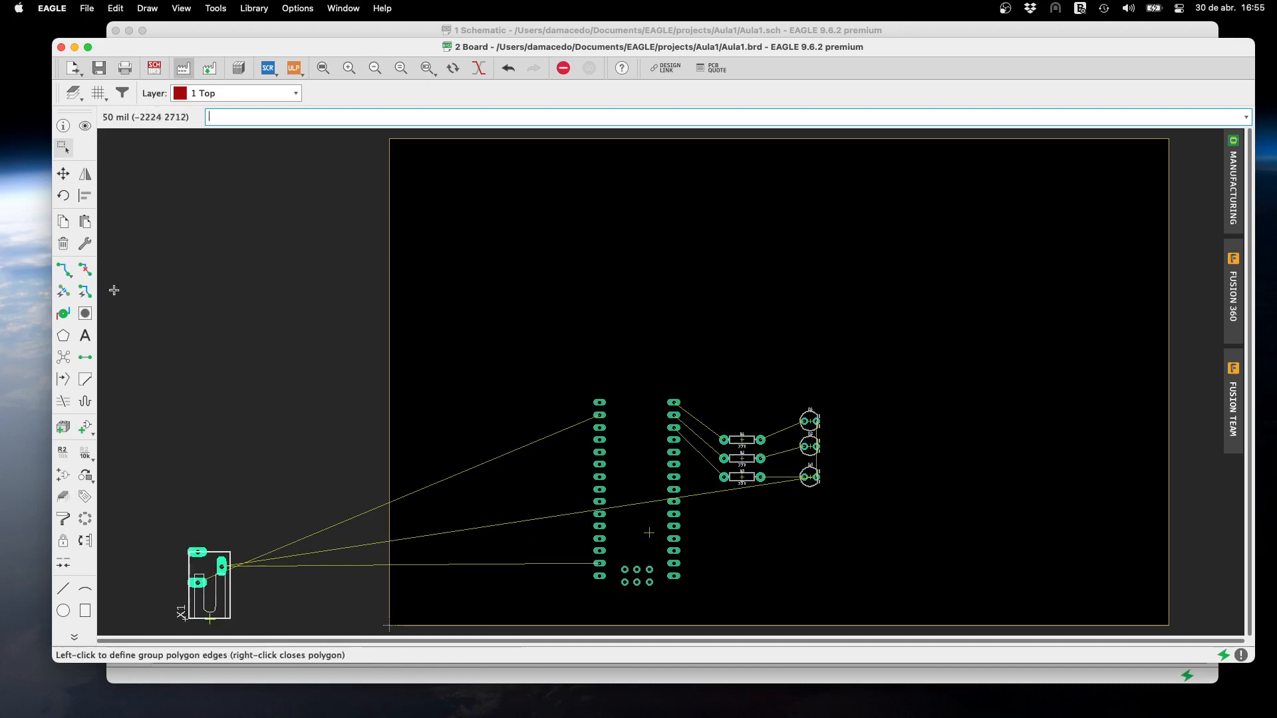
click(63, 173)
click(208, 621)
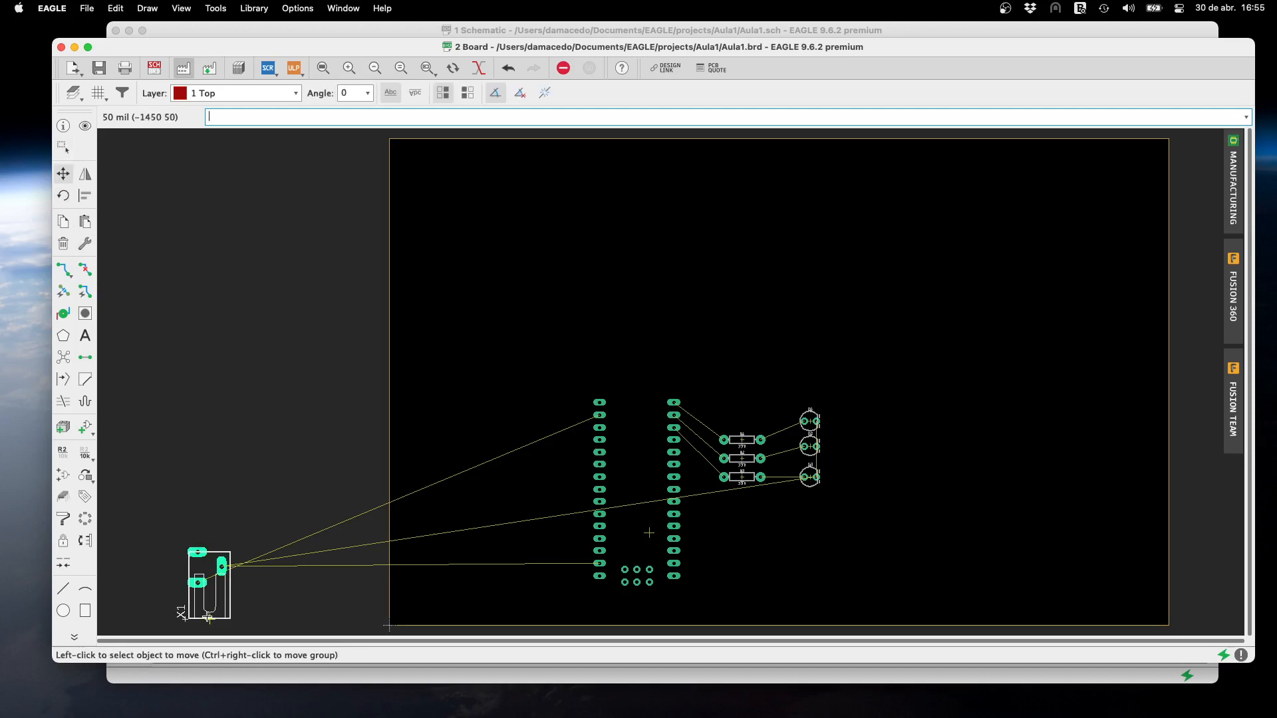
click(208, 621)
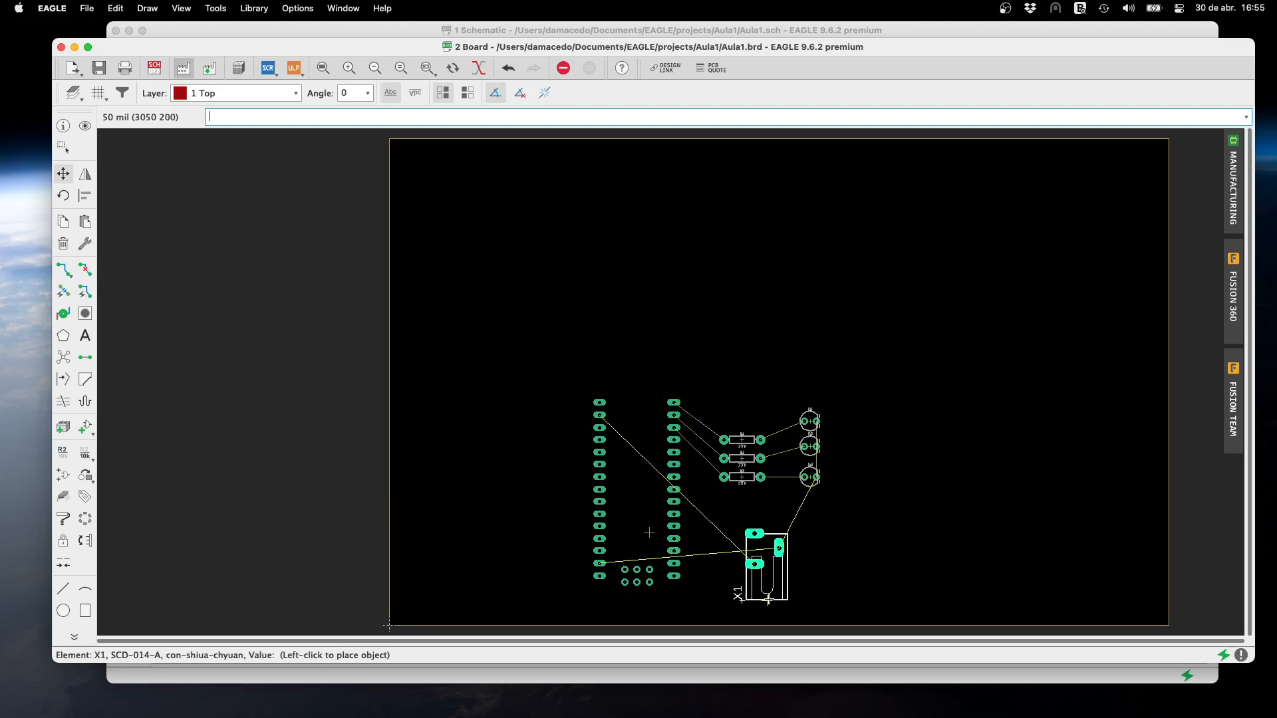
click(768, 599)
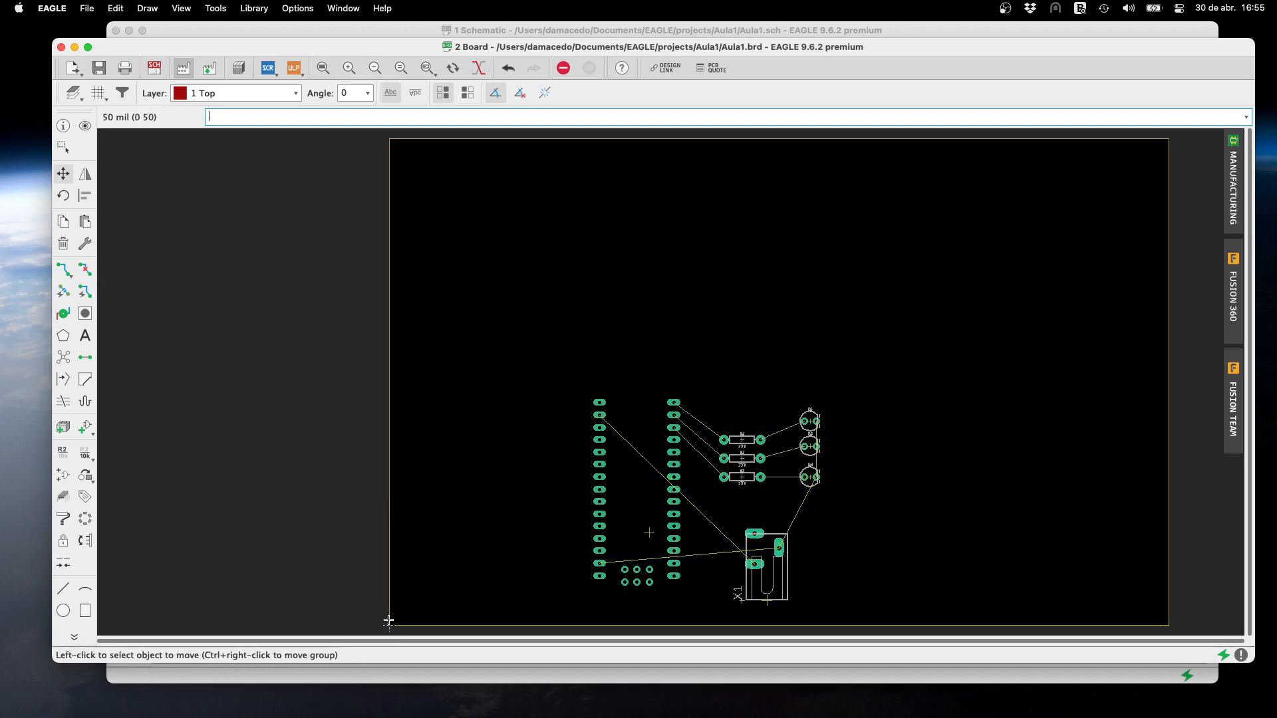
Move the board outline's two left corners inward beside the Arduino, the lower to about (1500, 100) and the upper to about (1500, 1900) mil
click(389, 625)
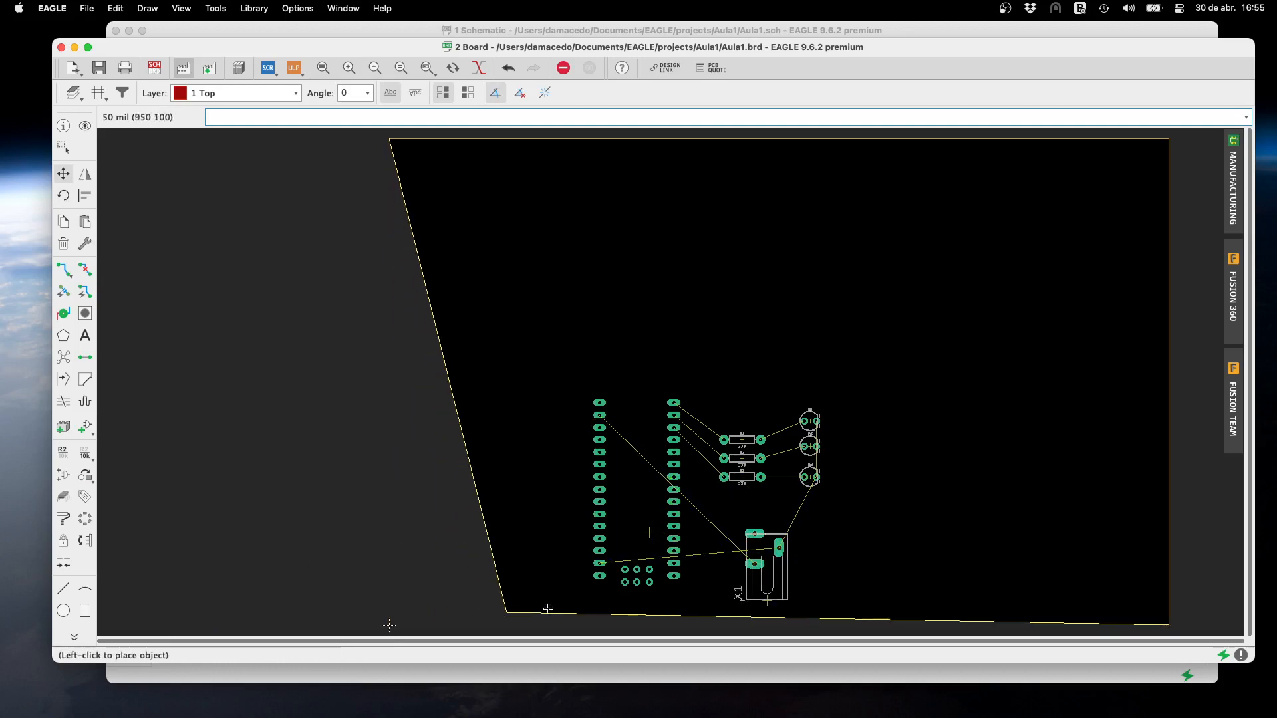
click(571, 615)
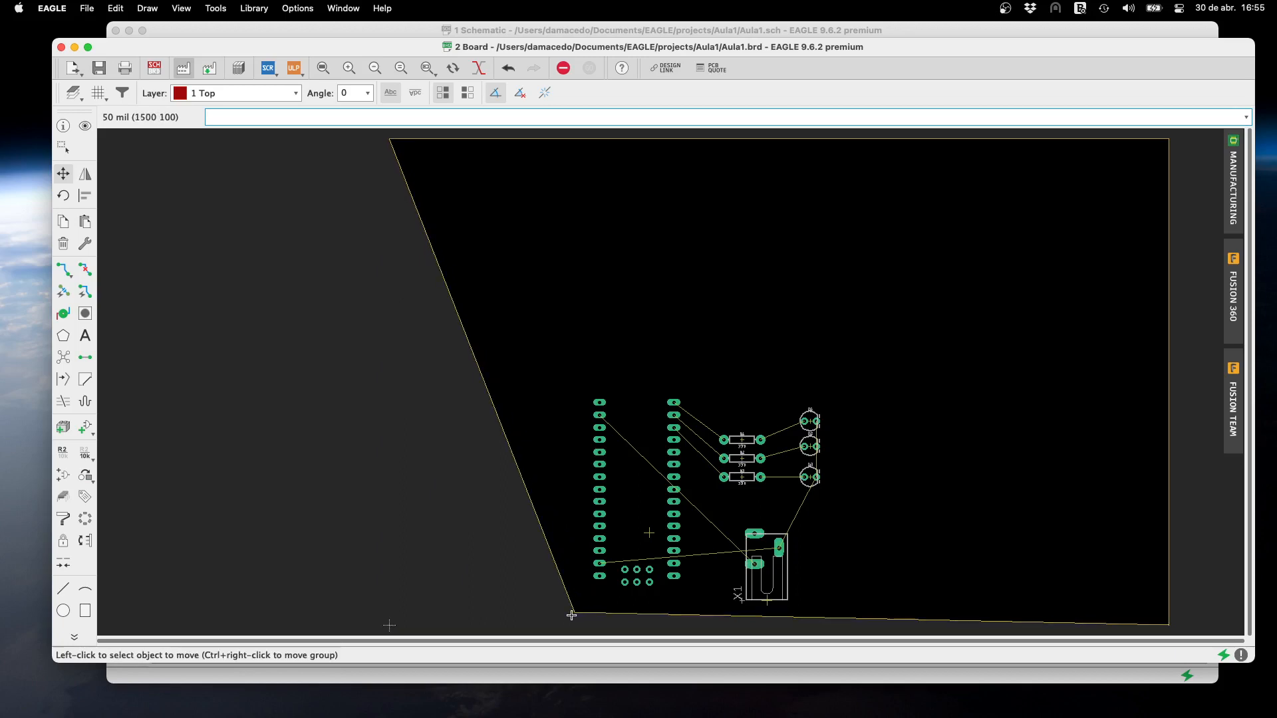
click(390, 136)
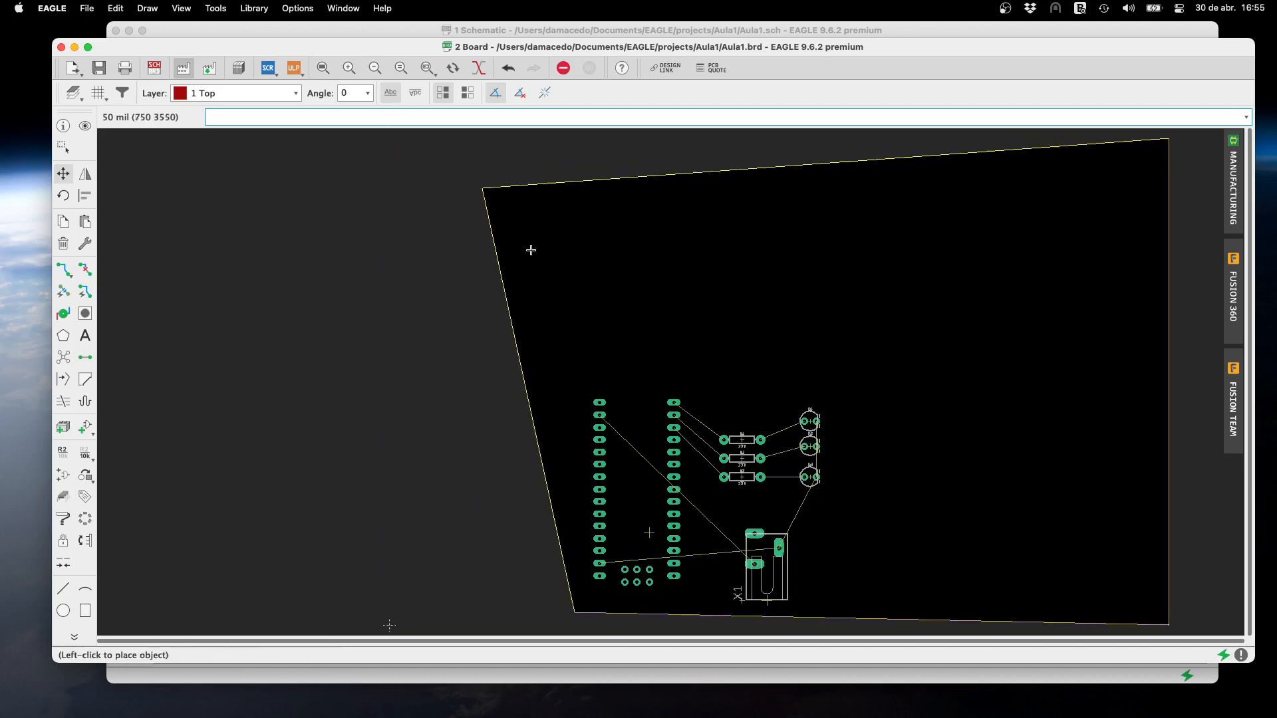
click(576, 388)
Move the board outline's two right corners inward just past the LEDs, squaring the outline into a compact rectangle around the components
click(1164, 145)
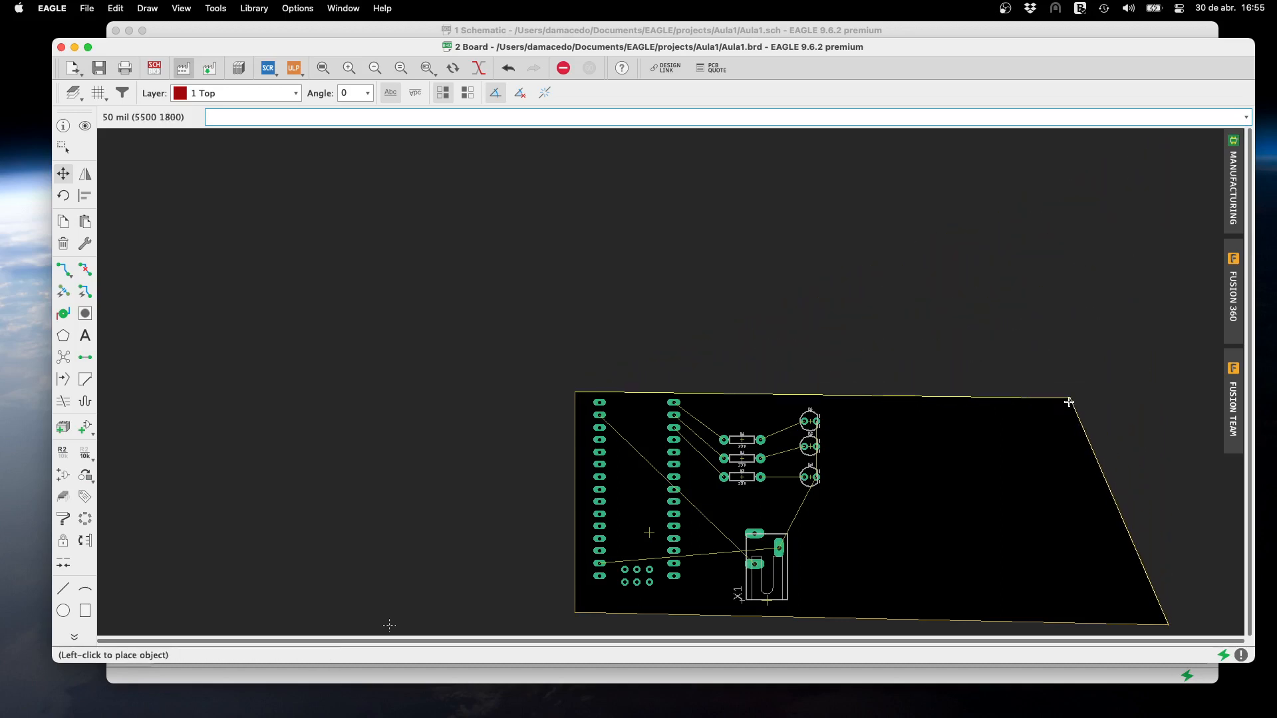
click(1070, 392)
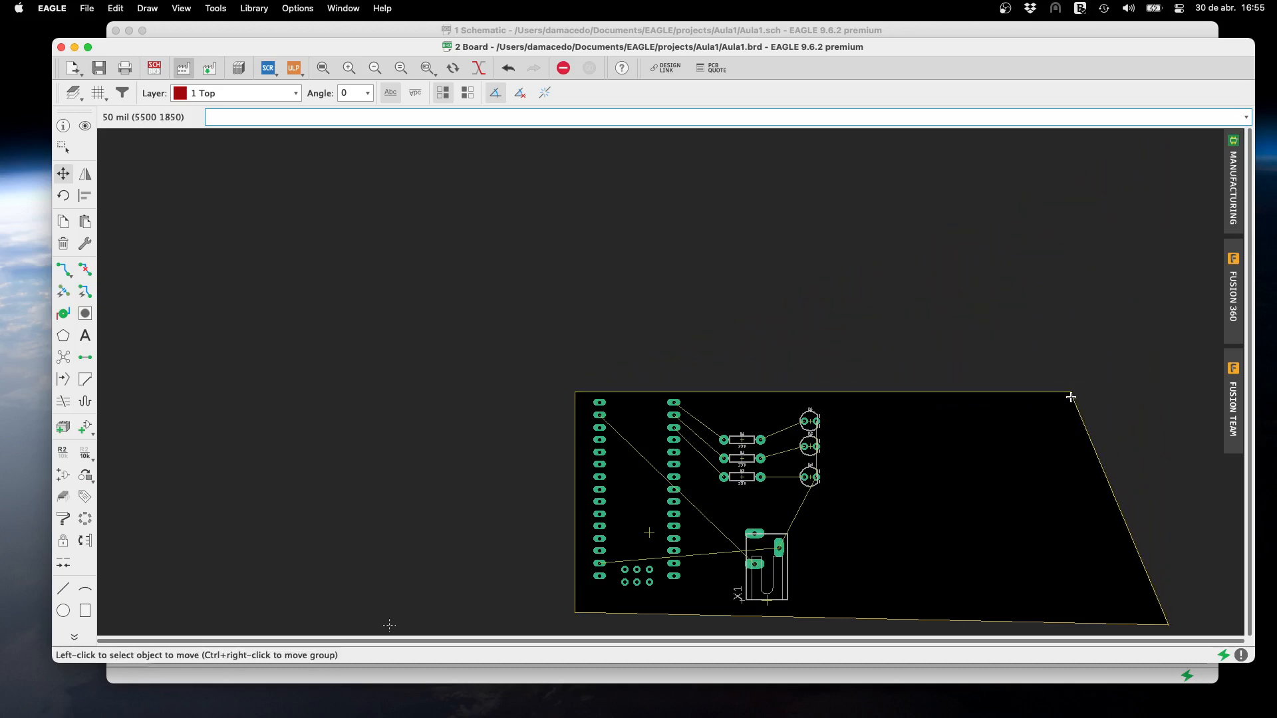
click(1165, 625)
click(1051, 600)
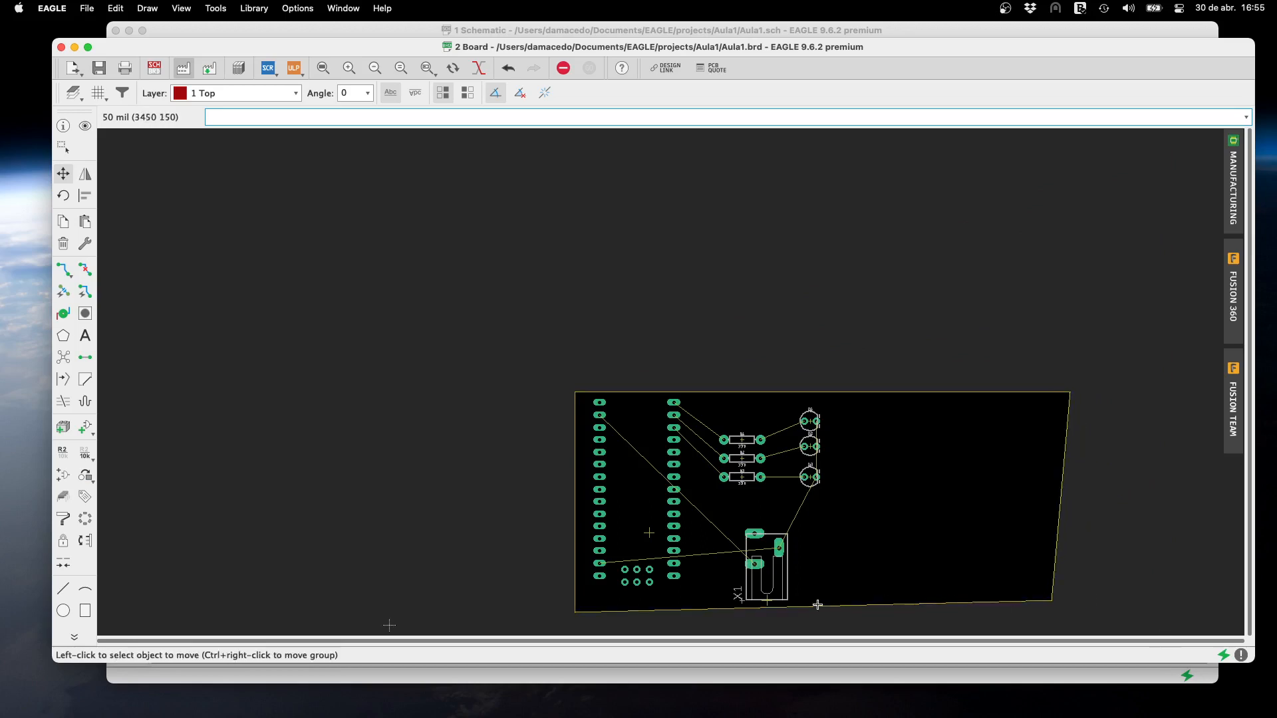
click(1049, 600)
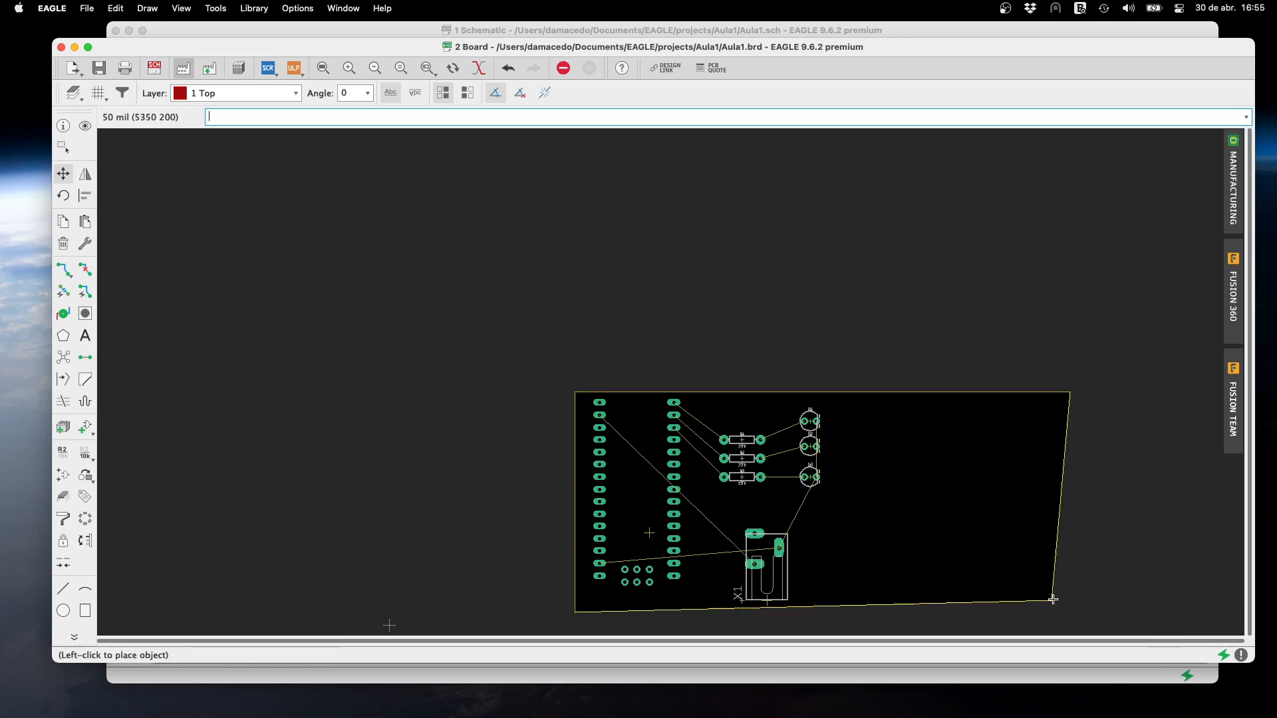
click(843, 611)
click(1071, 389)
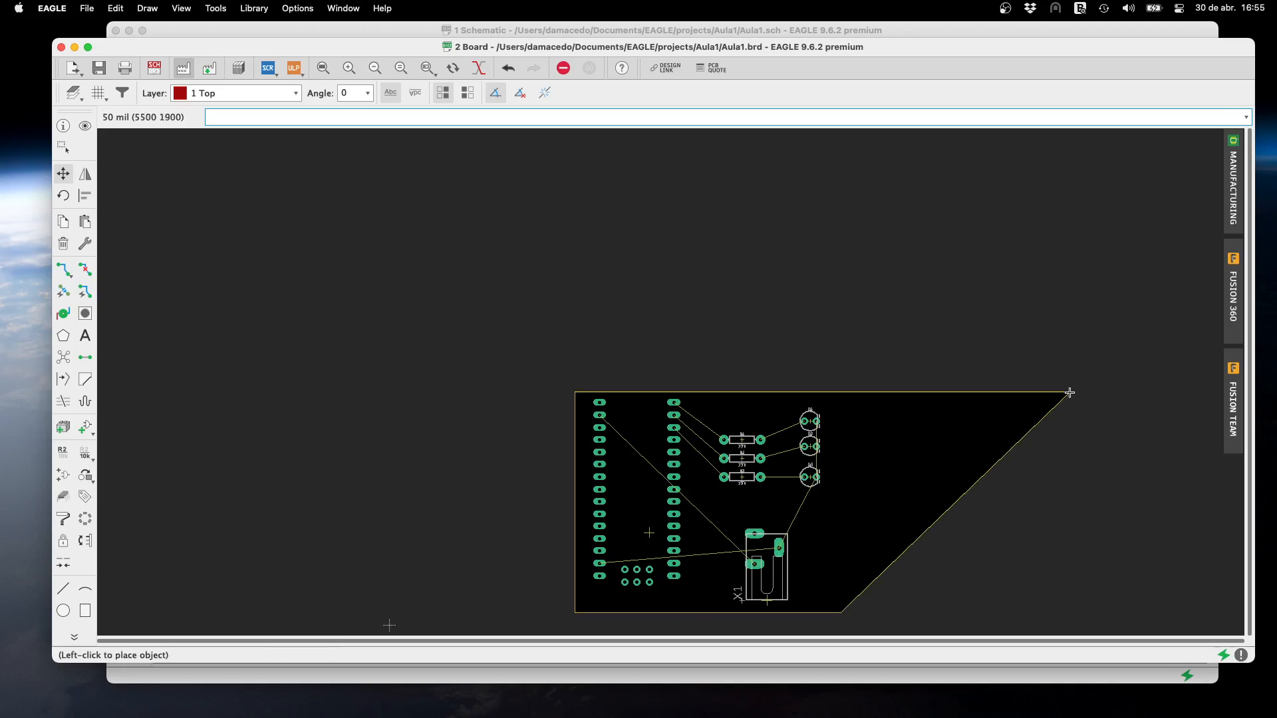
click(842, 391)
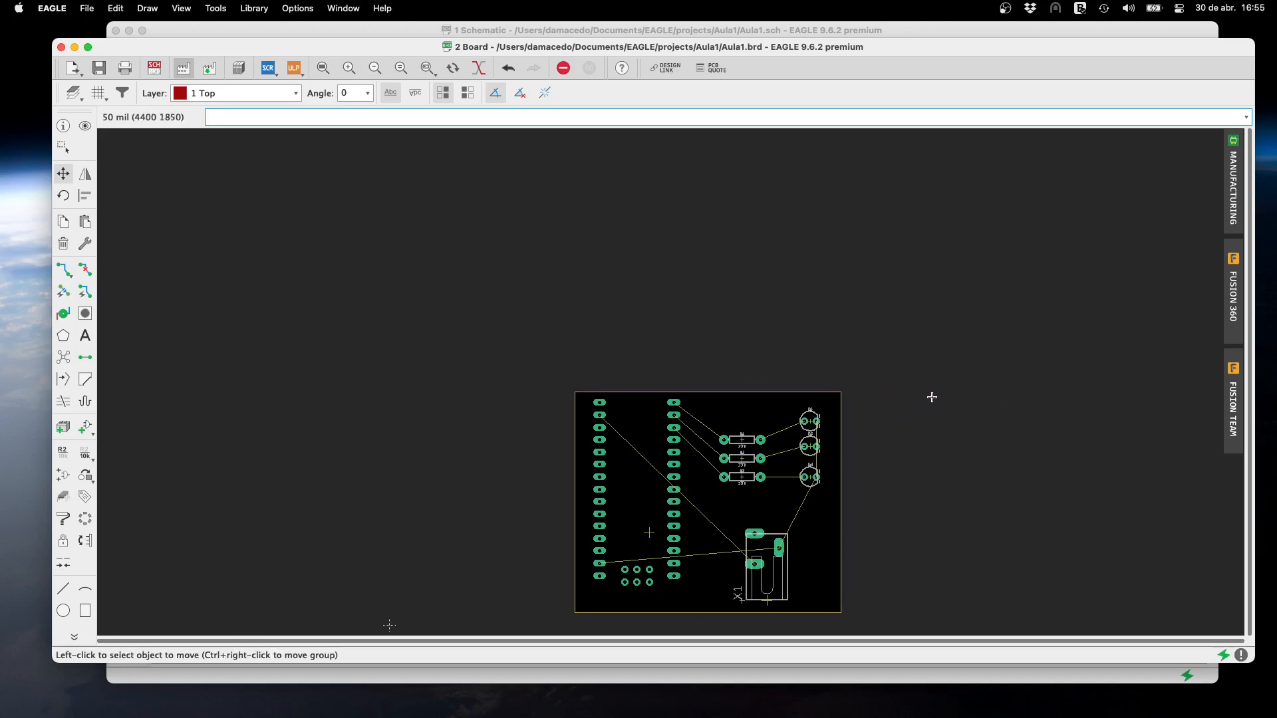
Undo all the corner moves to restore the original rectangular board outline
click(115, 8)
click(113, 28)
click(115, 8)
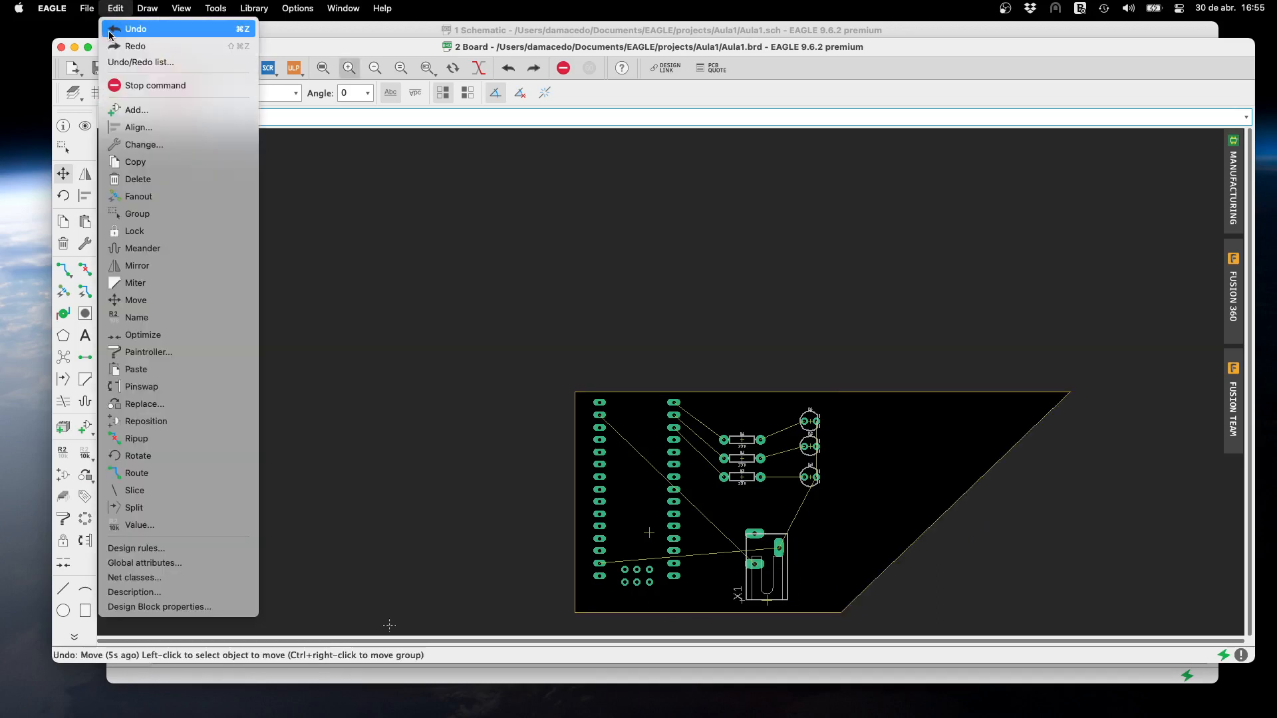
click(113, 29)
click(115, 8)
click(110, 28)
click(115, 8)
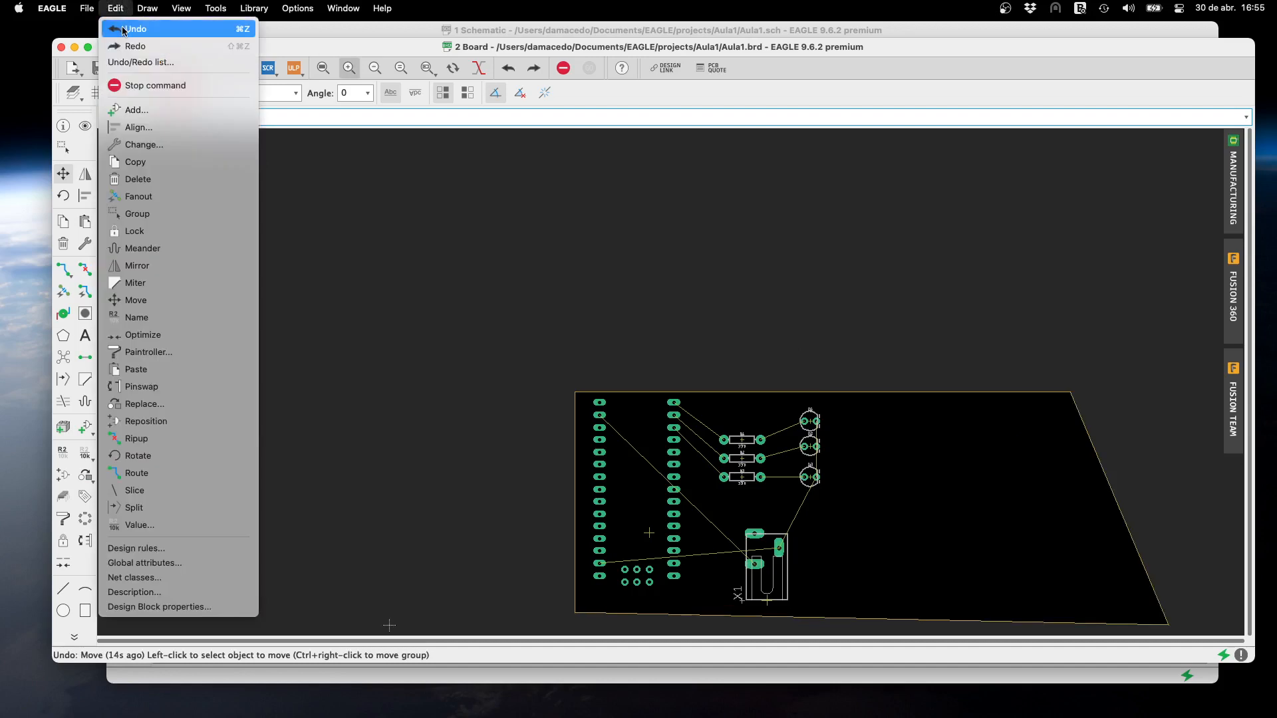
click(117, 29)
click(115, 8)
click(117, 29)
click(115, 8)
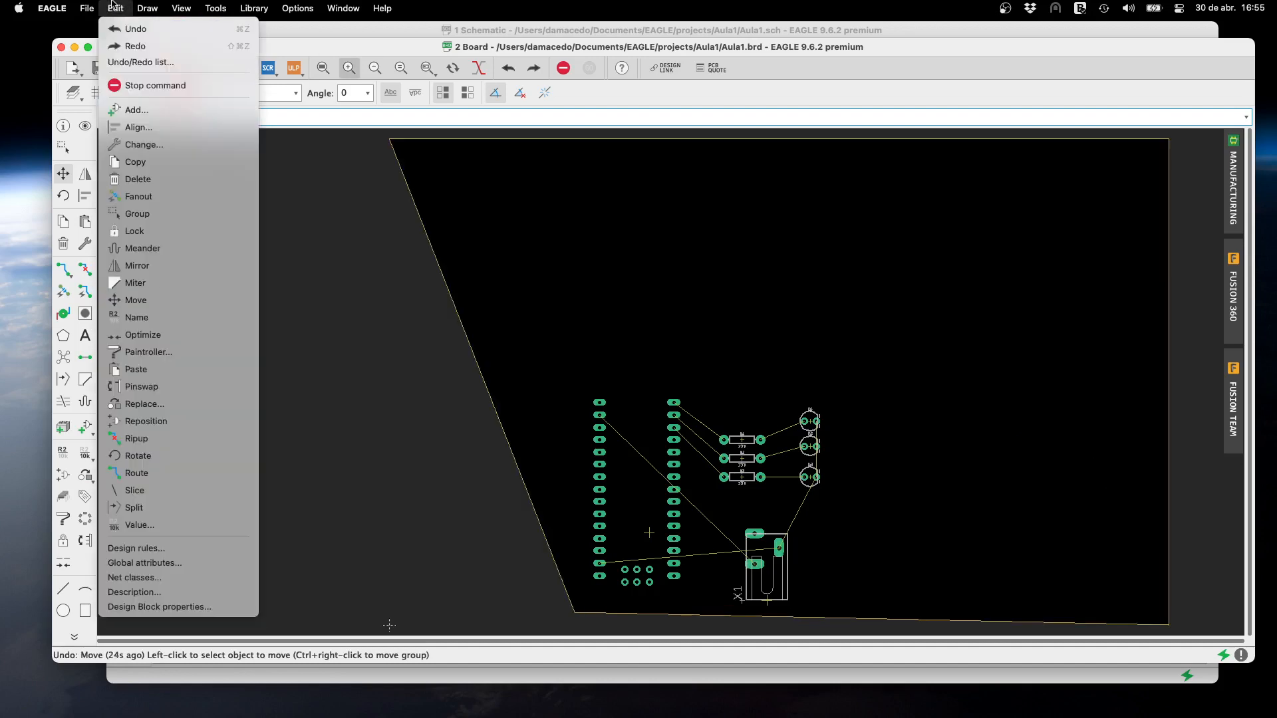
click(113, 28)
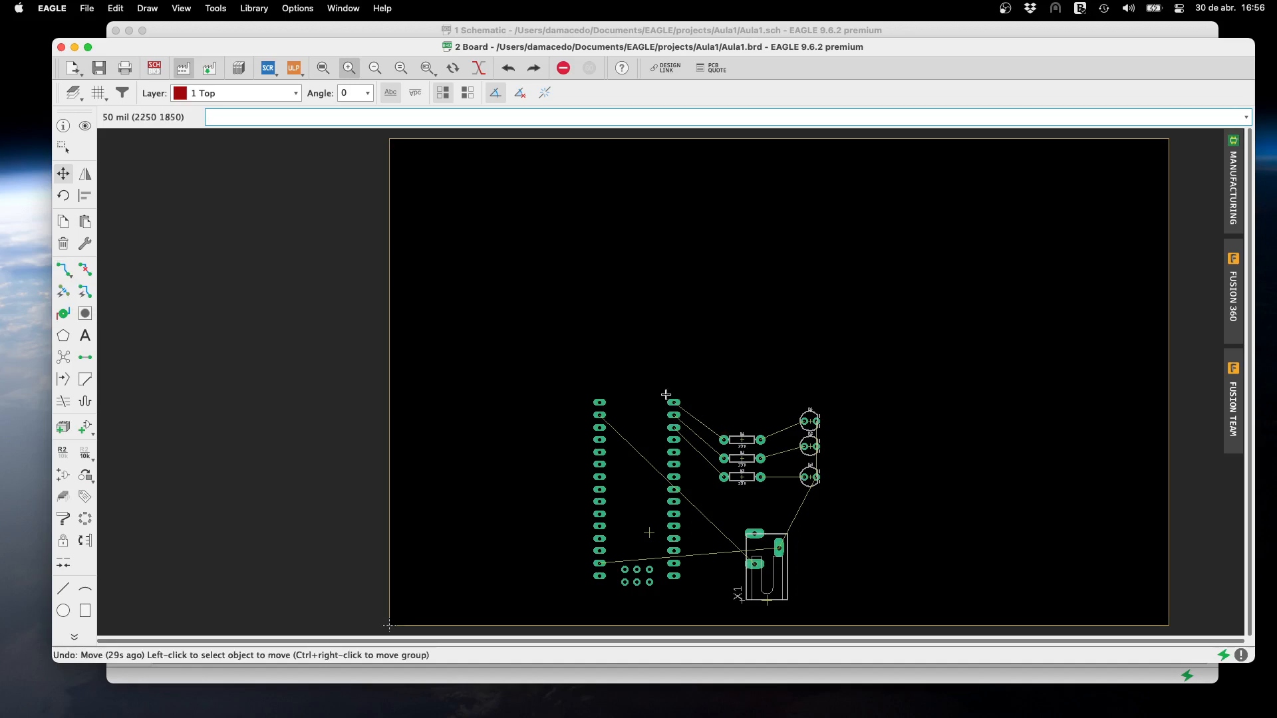
Route top-layer traces of width 6 from the three uppermost pins of the Arduino's right column to the left pads of R1, R2 and R3
click(64, 270)
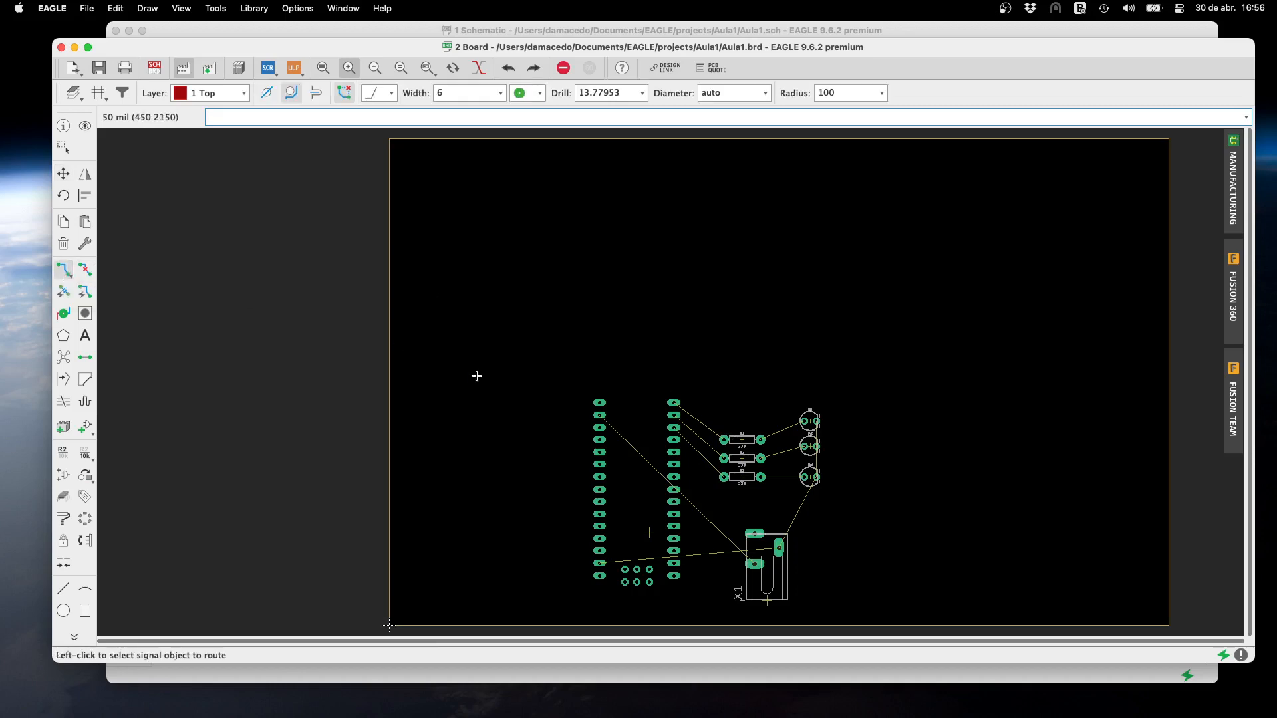
click(672, 402)
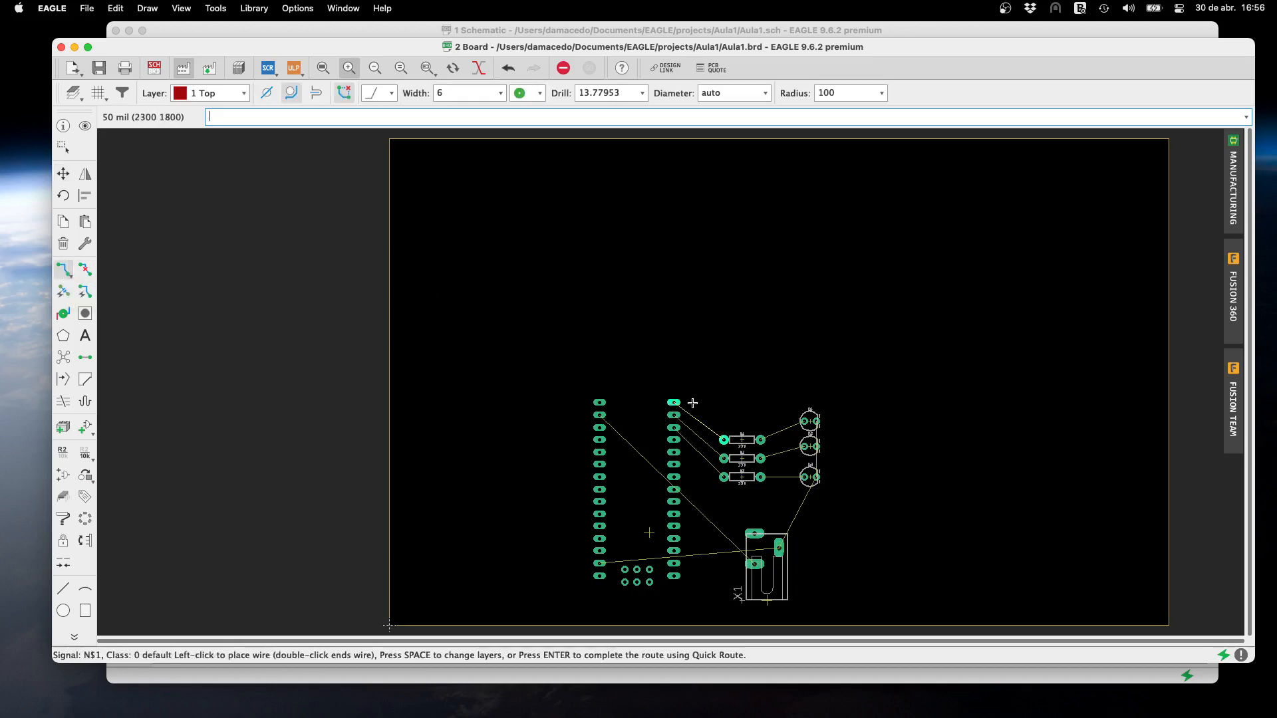
click(724, 440)
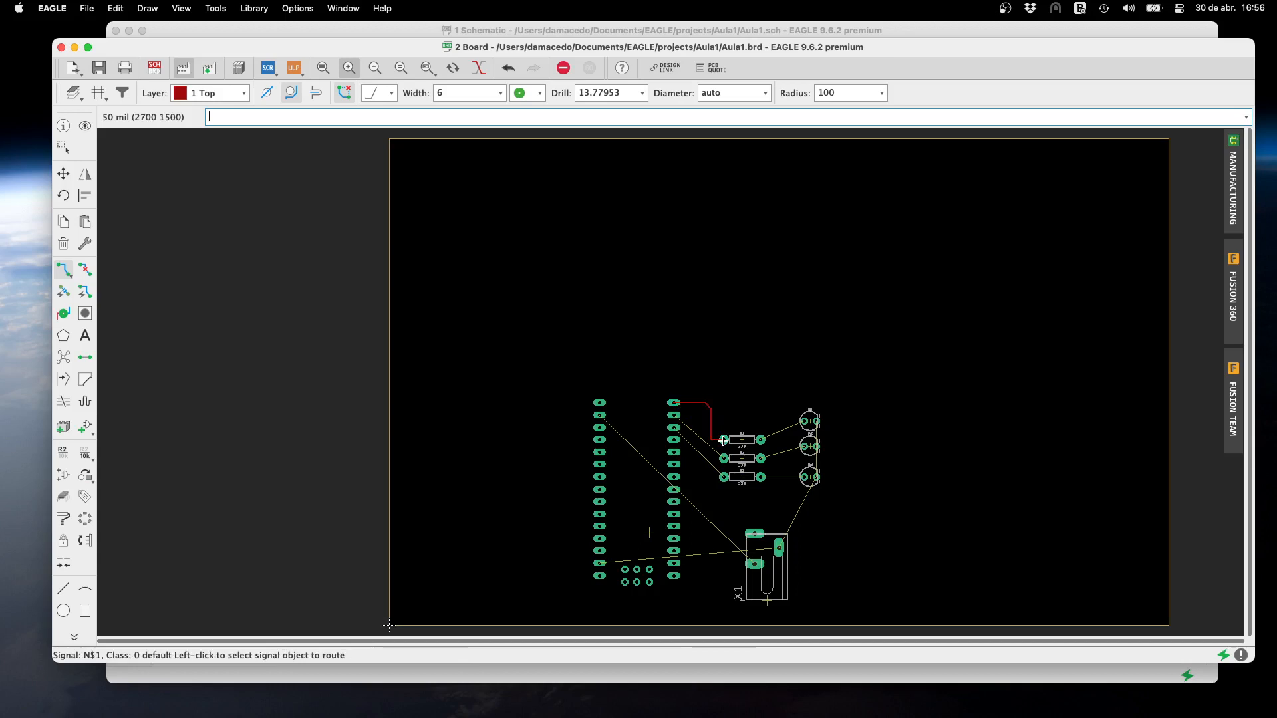
click(673, 415)
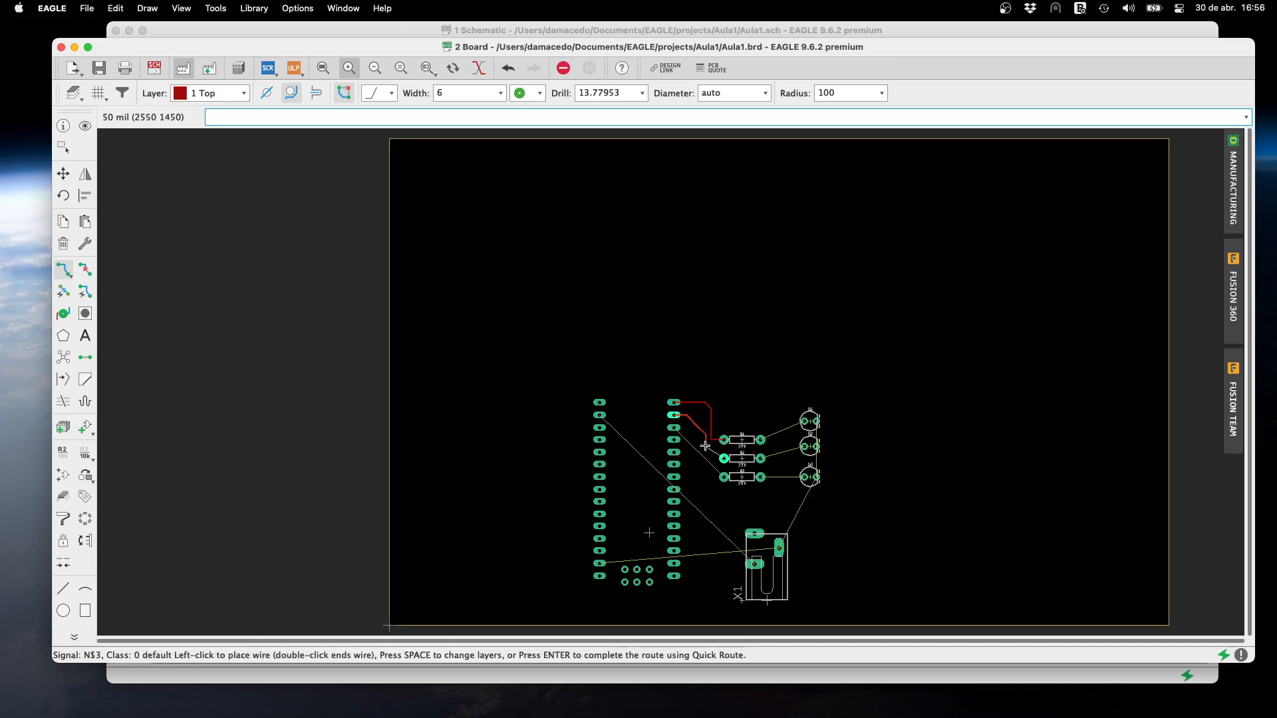
click(722, 459)
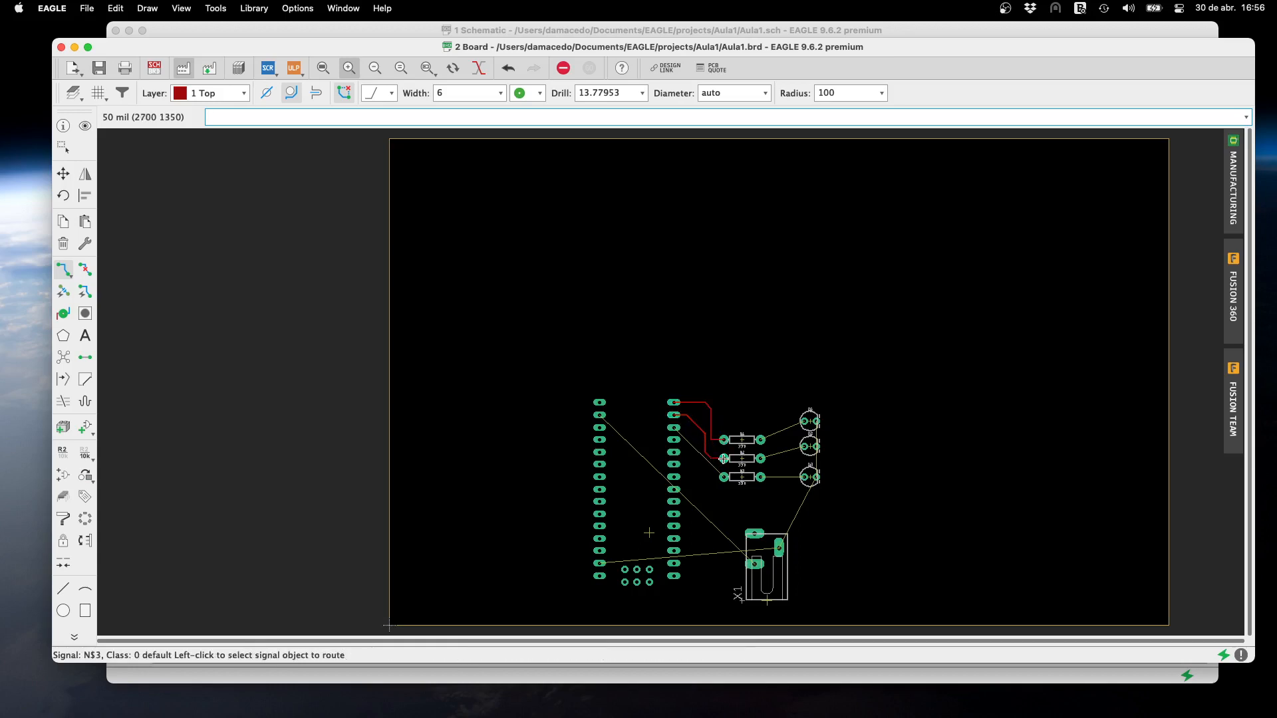
click(675, 428)
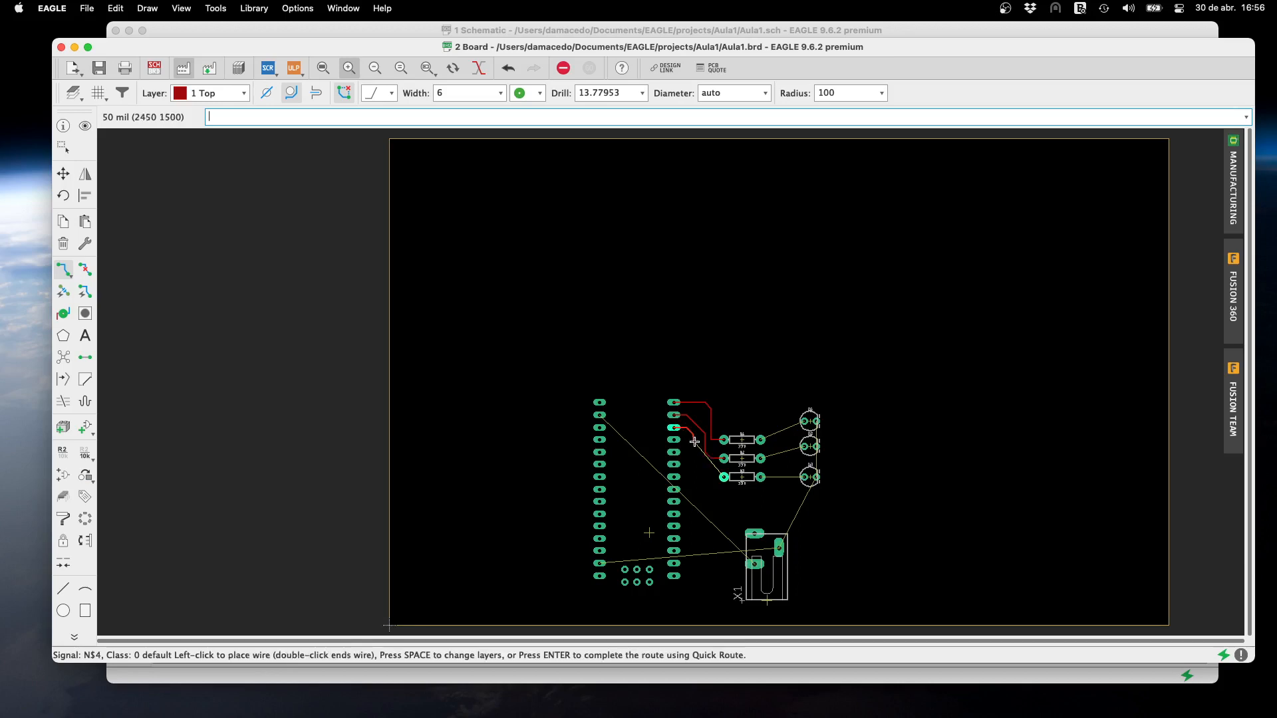
click(723, 477)
Route top-layer traces from the right pads of R1, R2 and R3 to the left pads of LEDs D1, D2 and D3
click(760, 439)
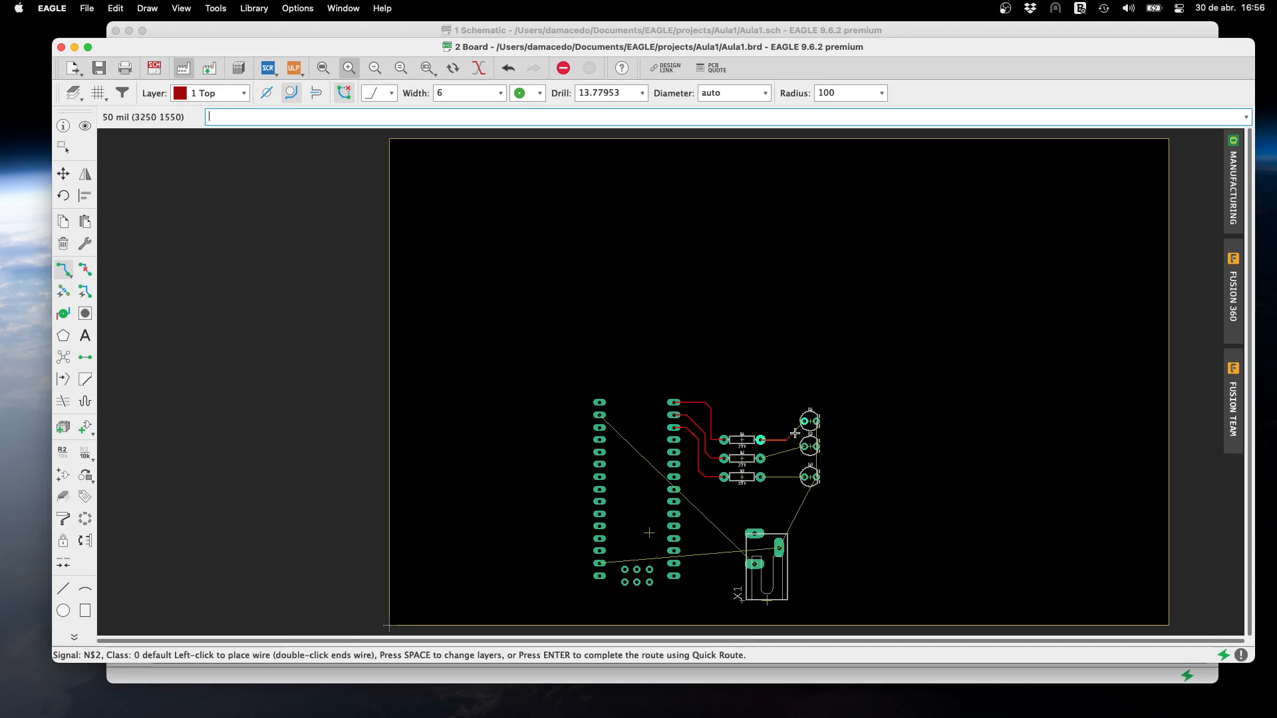
click(805, 421)
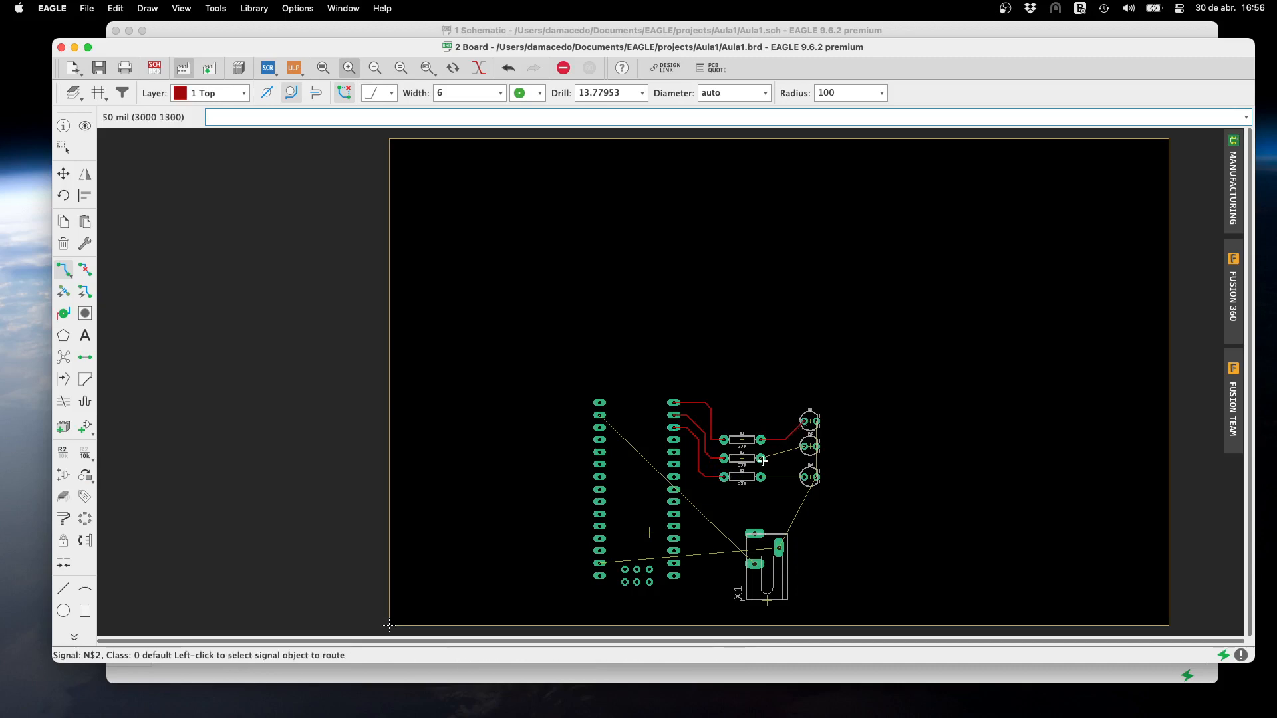
click(760, 458)
click(791, 453)
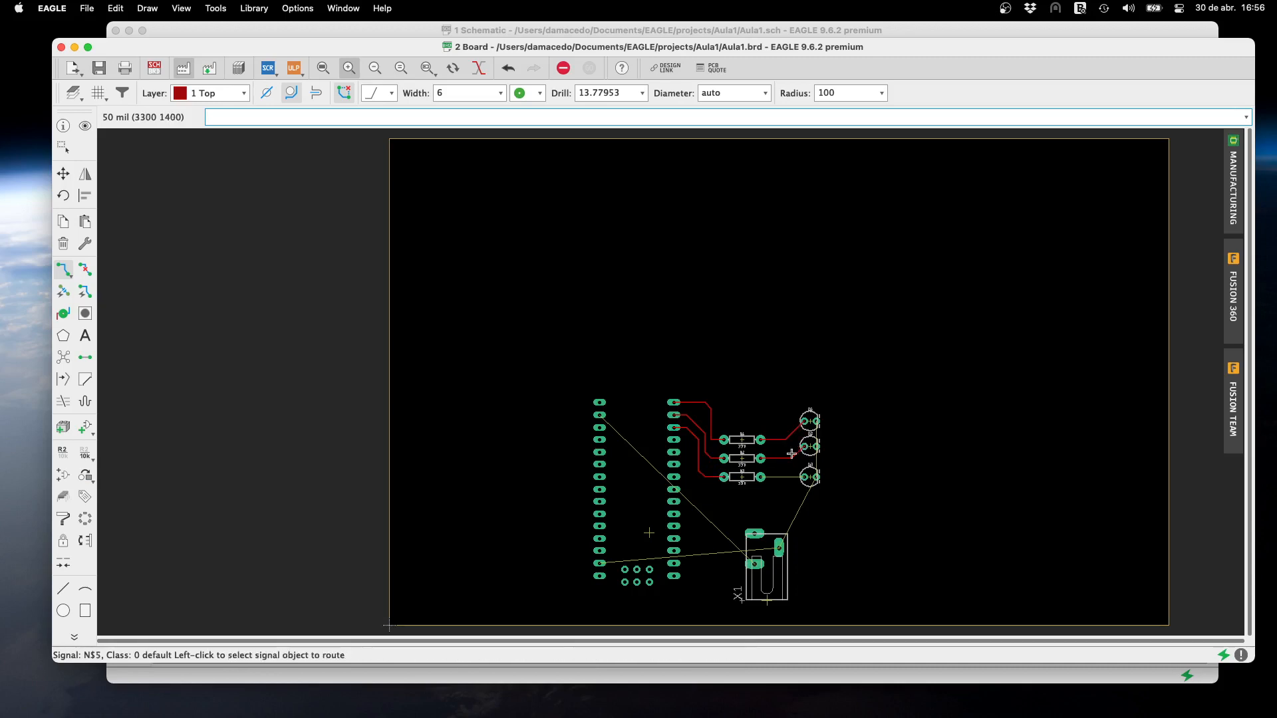
click(762, 477)
click(805, 477)
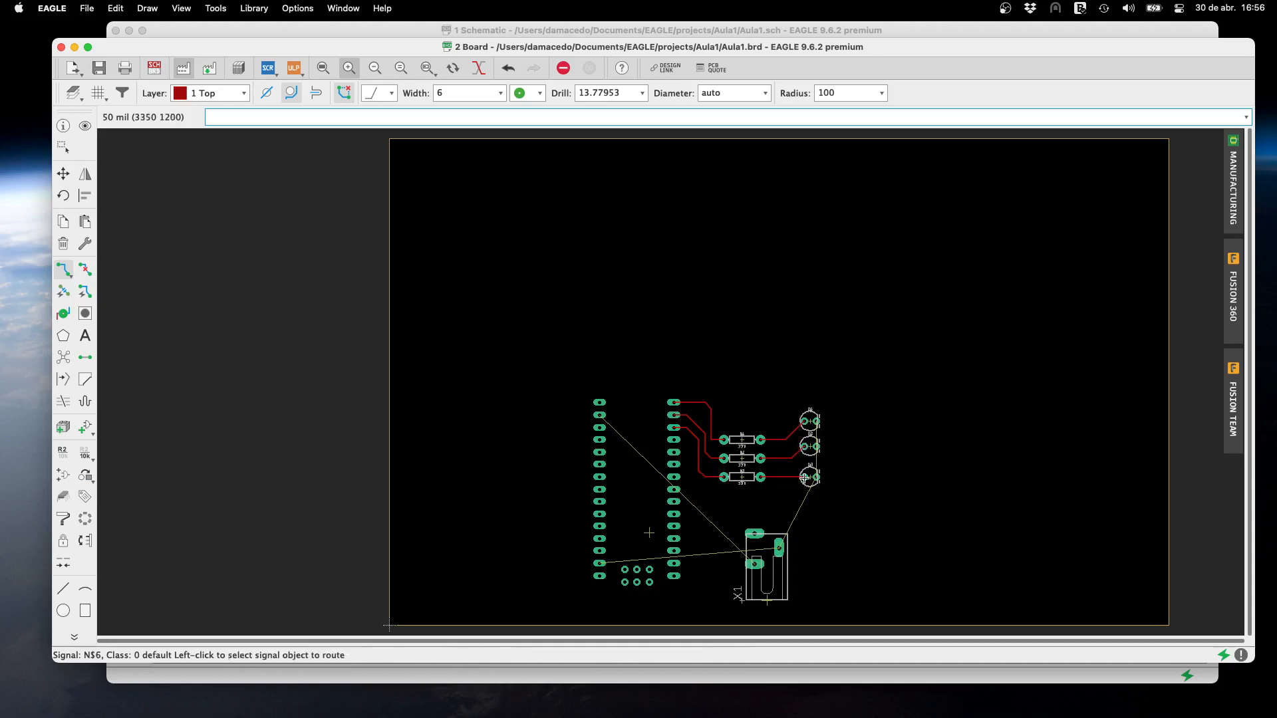
Route the GND traces joining the right pads of LEDs D1, D2 and D3, looping around their right side
click(818, 421)
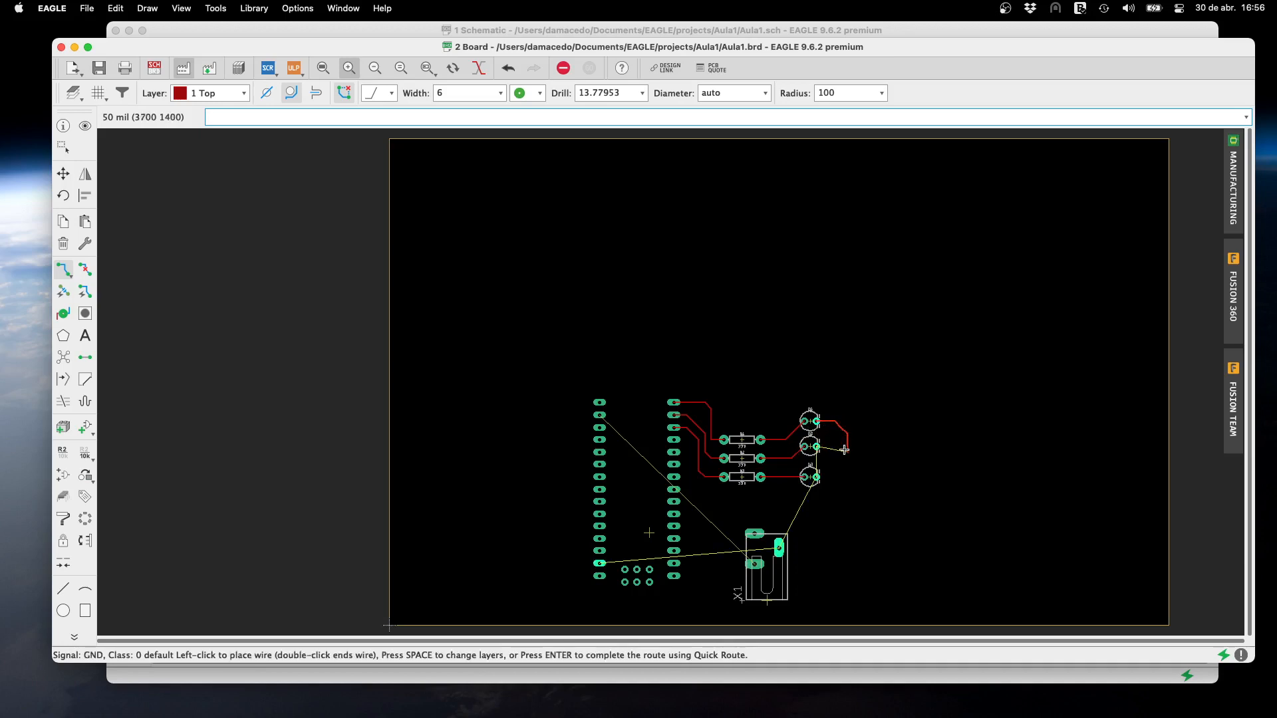
click(818, 446)
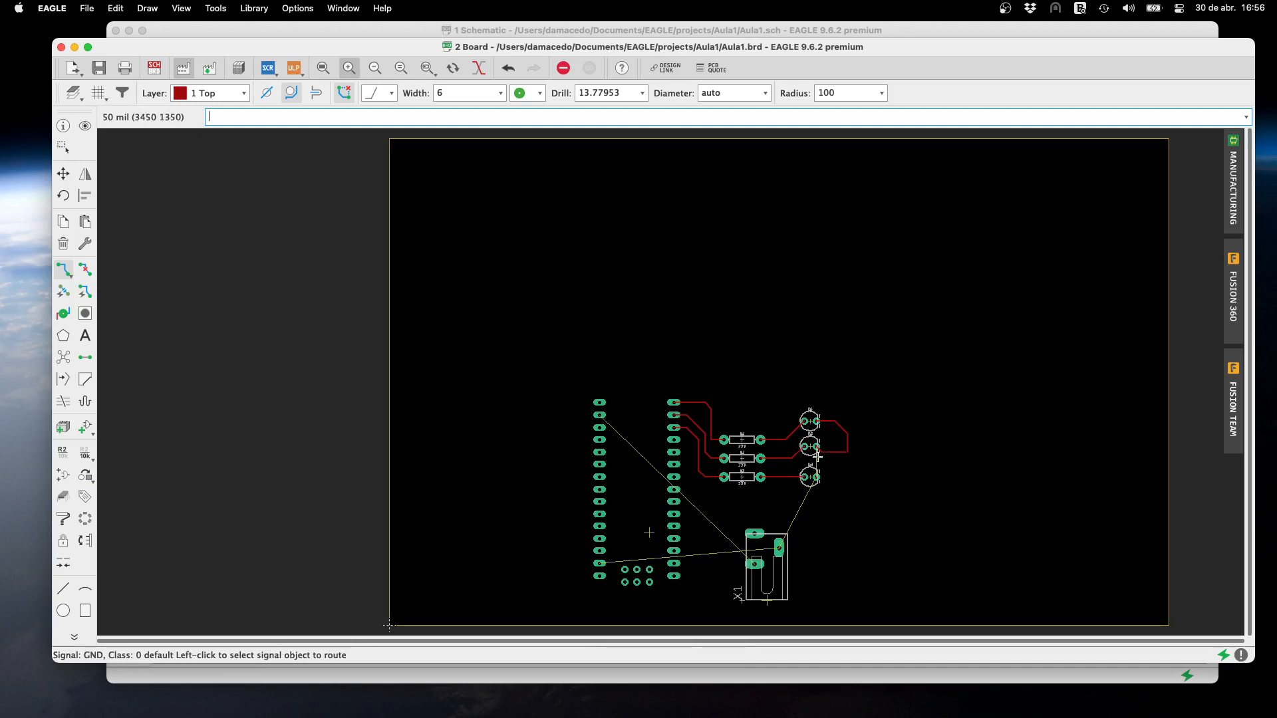
click(817, 476)
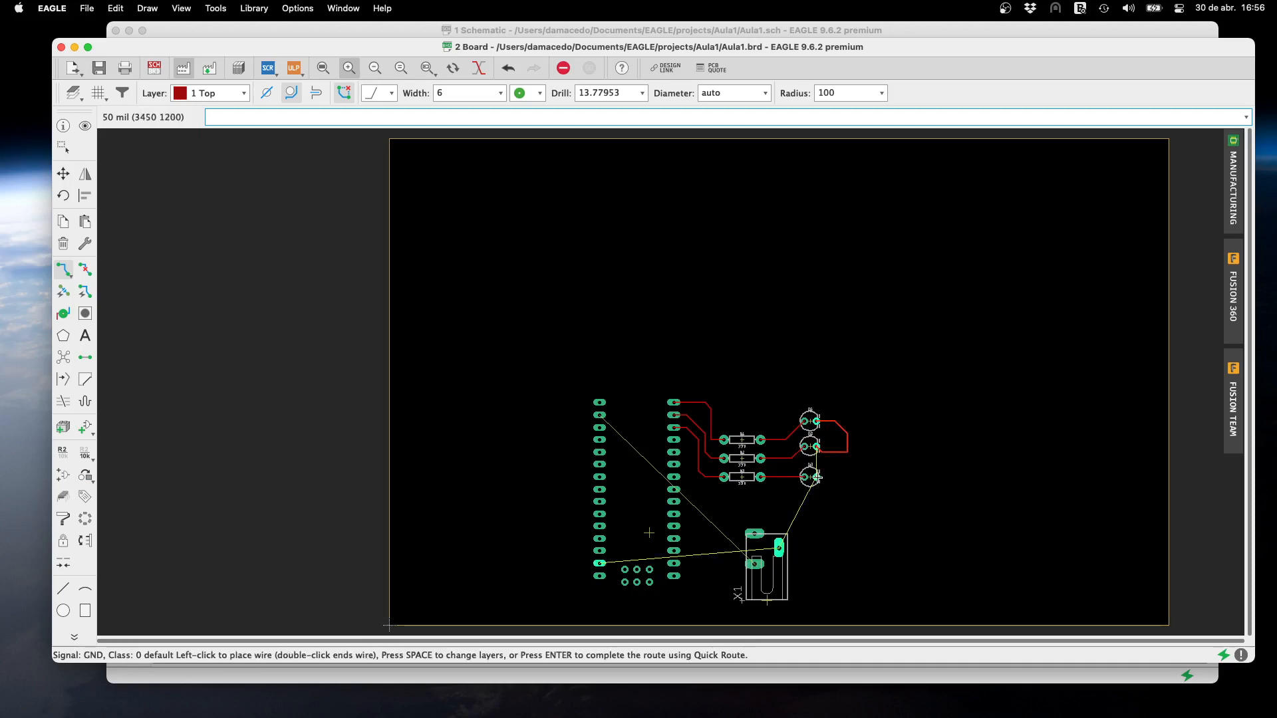
click(847, 452)
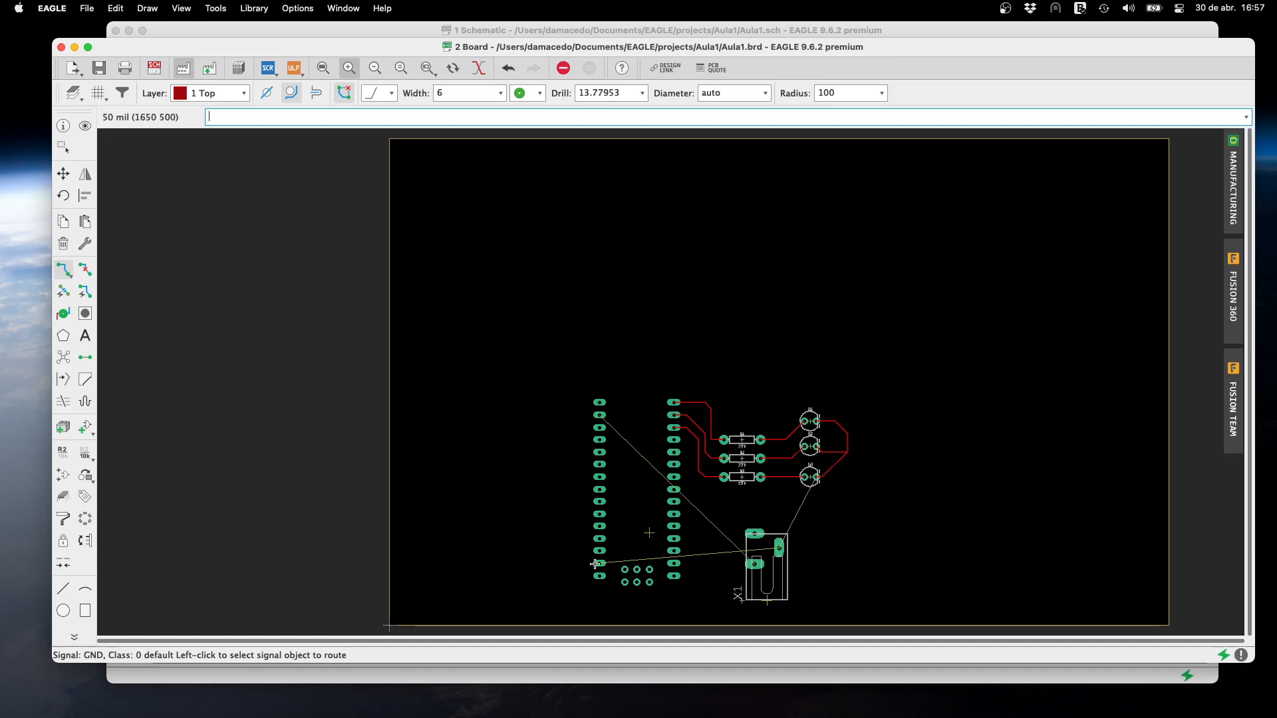
Check the GND connections in the schematic, then route the GND trace from D3's right pad down to the right pad of connector X1
click(637, 31)
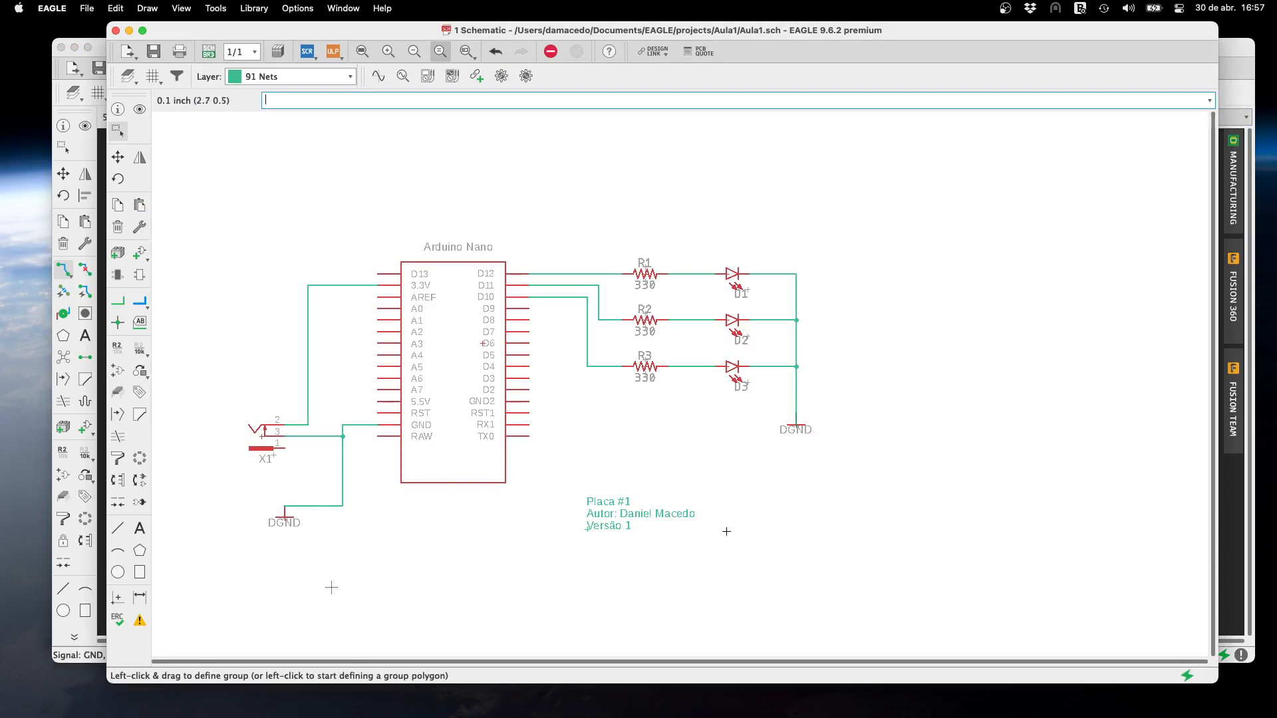
click(1229, 499)
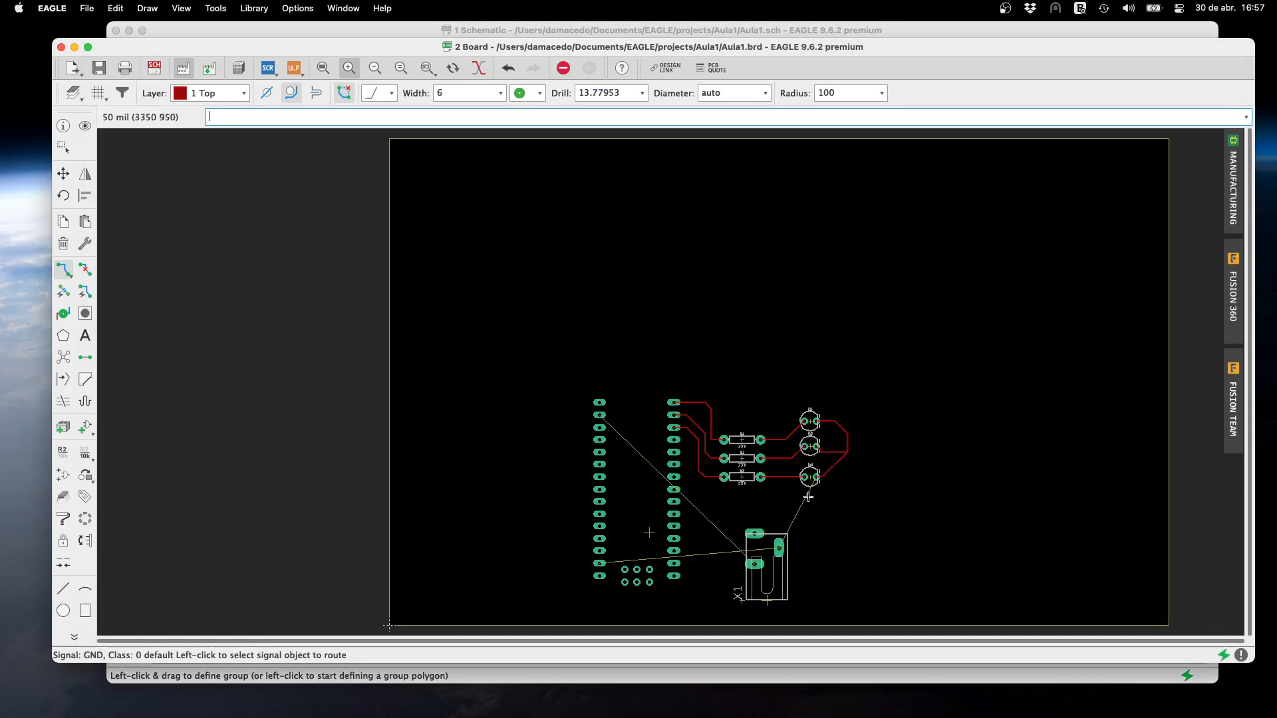
click(820, 477)
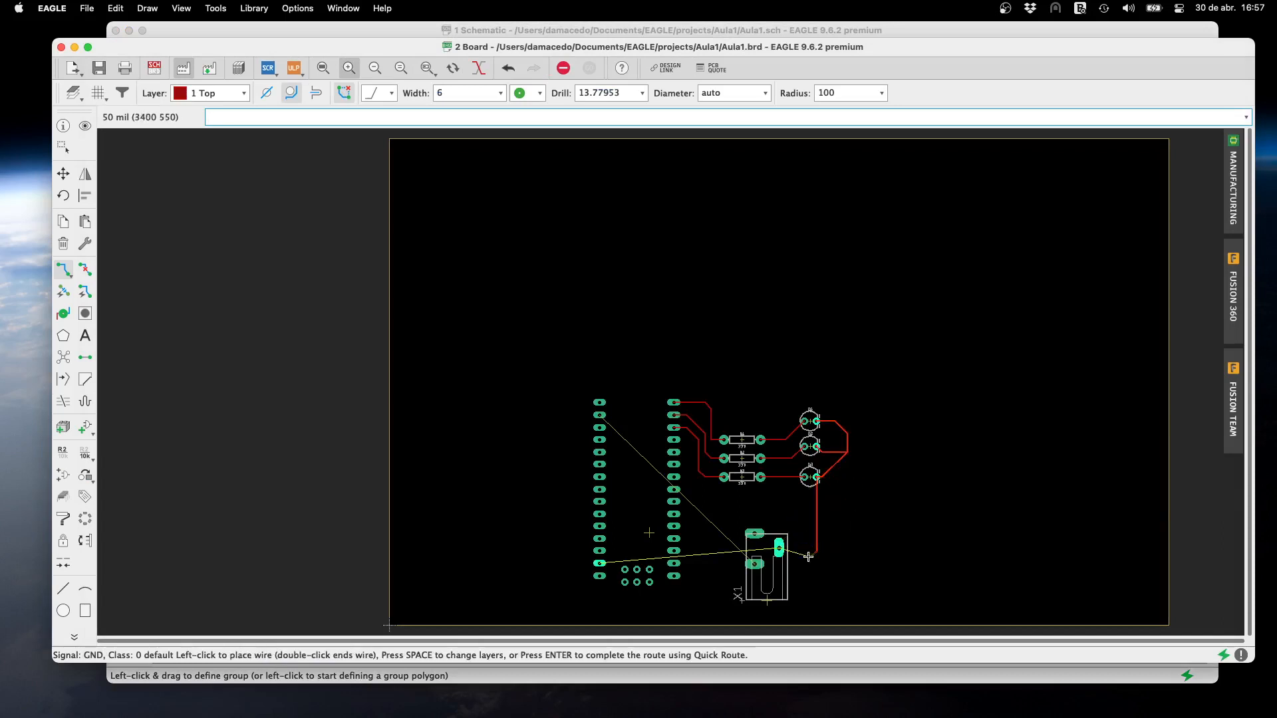
click(780, 549)
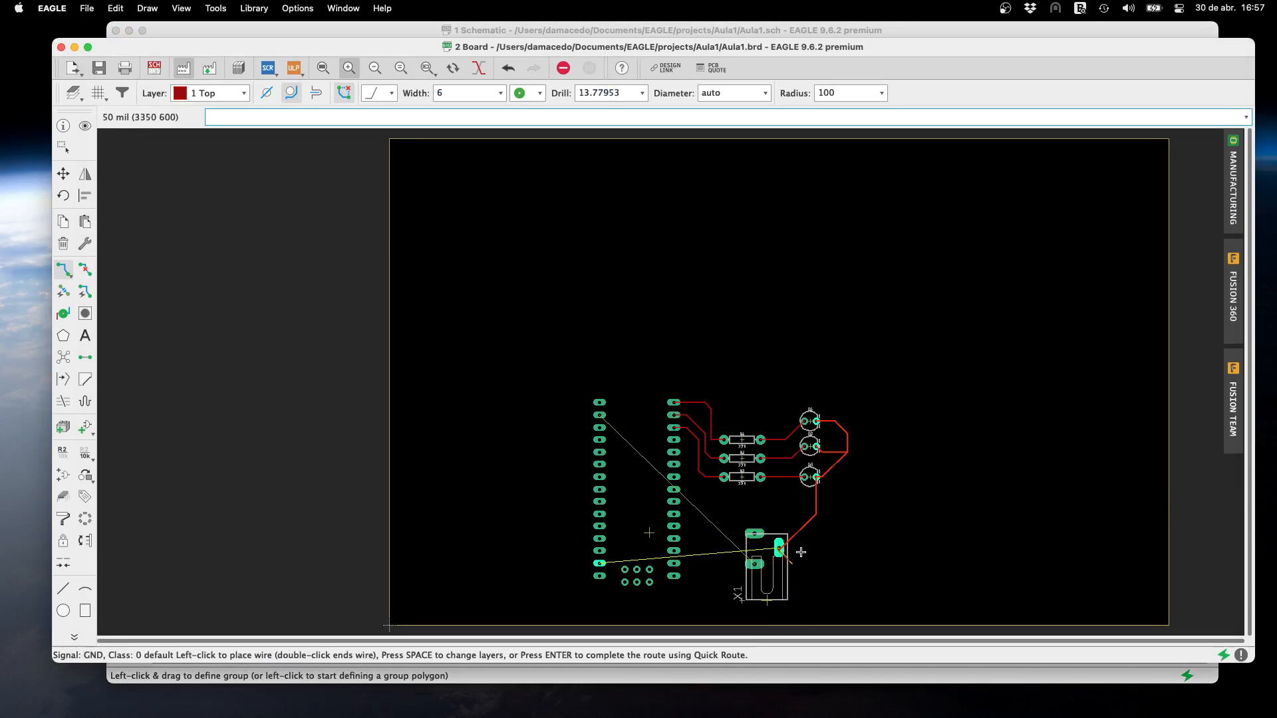
Continue the GND trace from X1 around beneath the connector and the Arduino up to the Arduino's GND pin in the left column
click(804, 606)
click(556, 612)
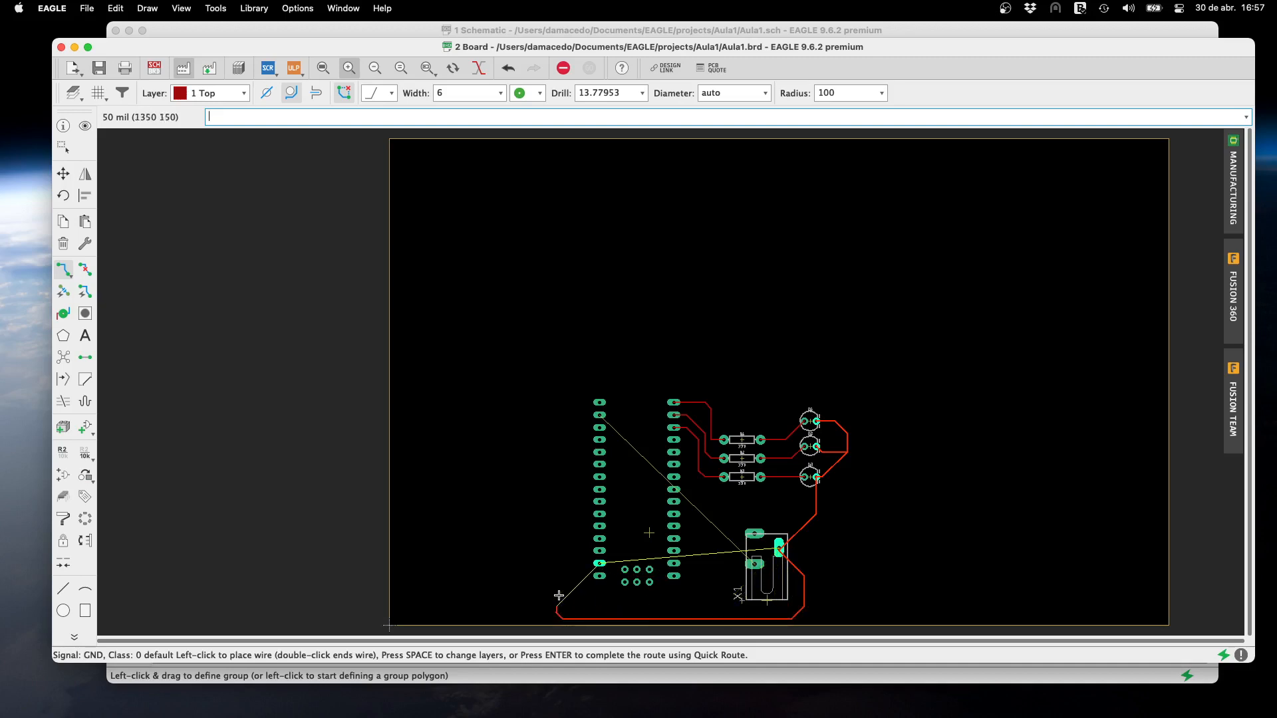
click(599, 563)
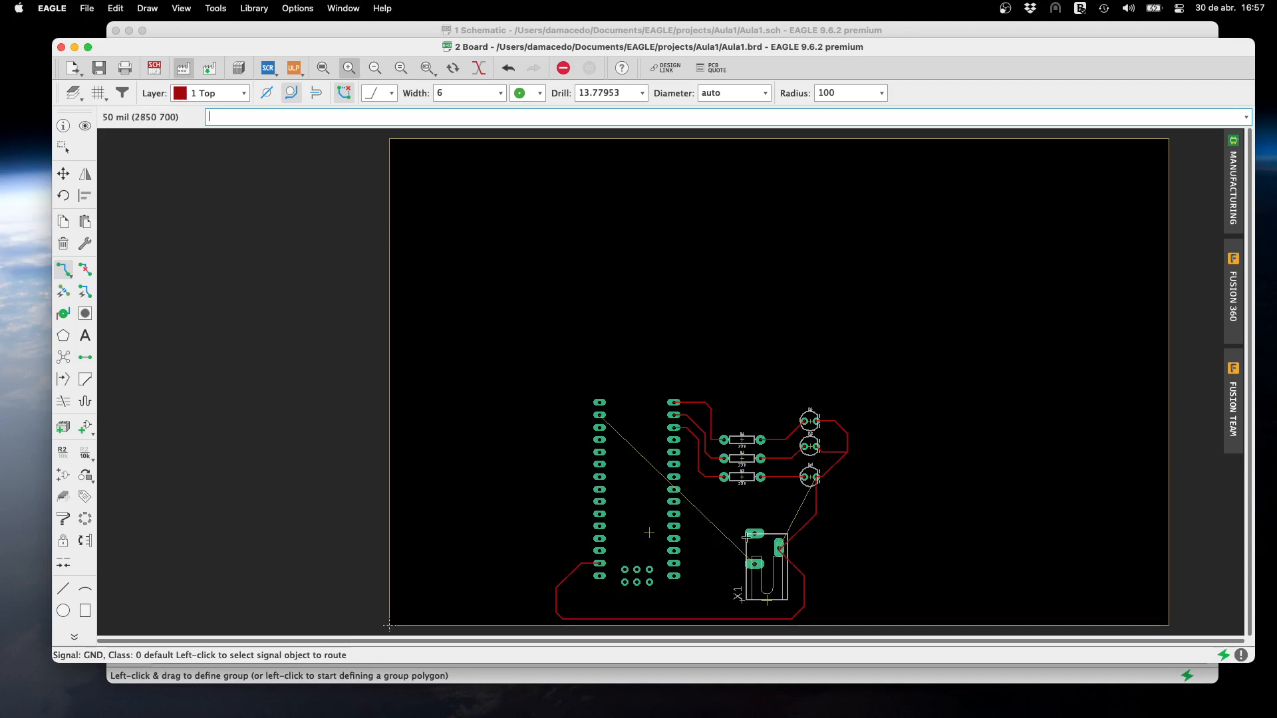
Route the N$8 trace from X1's lower horizontal pad beneath the Arduino and around its outer side to the outer column's second pin from the top
click(750, 562)
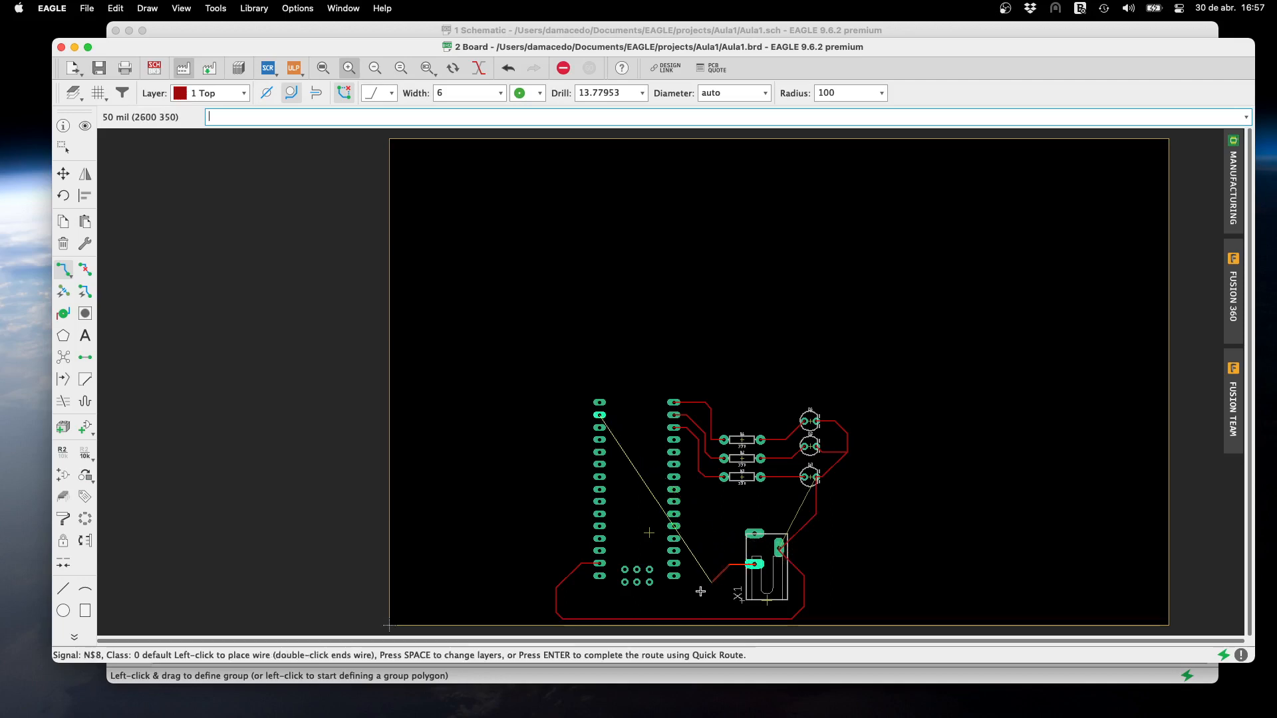
click(583, 601)
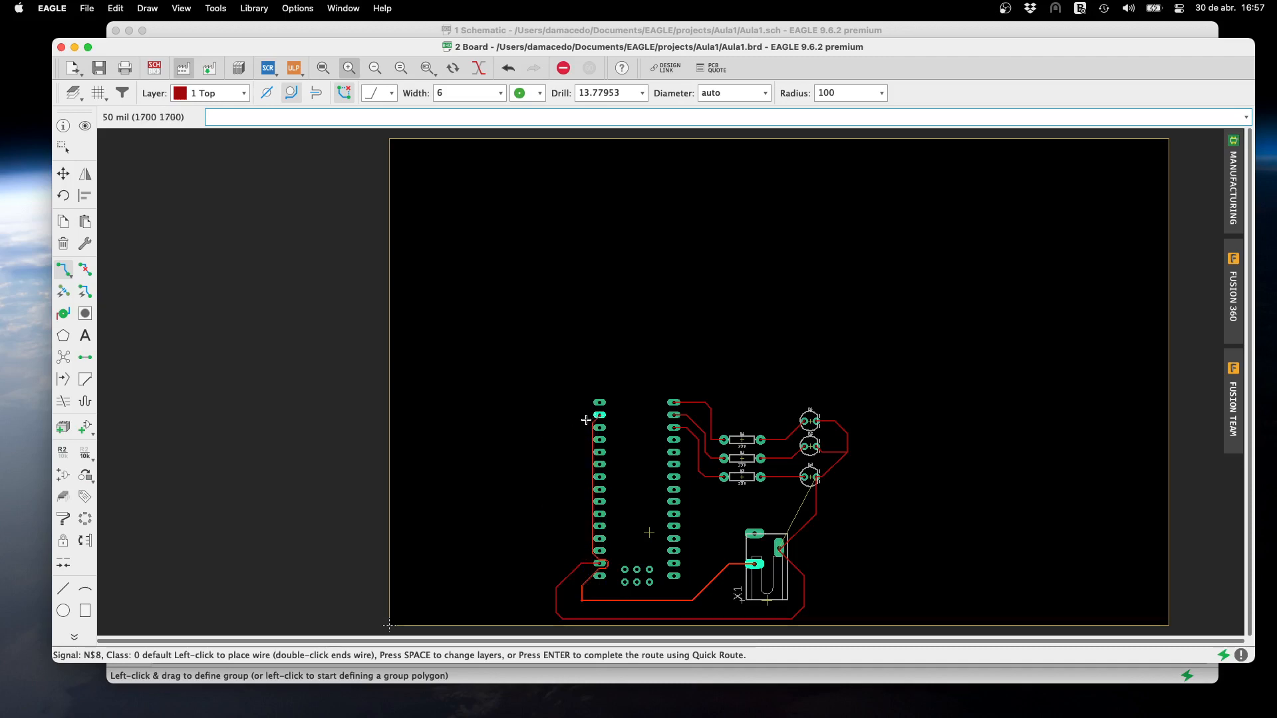
click(538, 500)
click(568, 421)
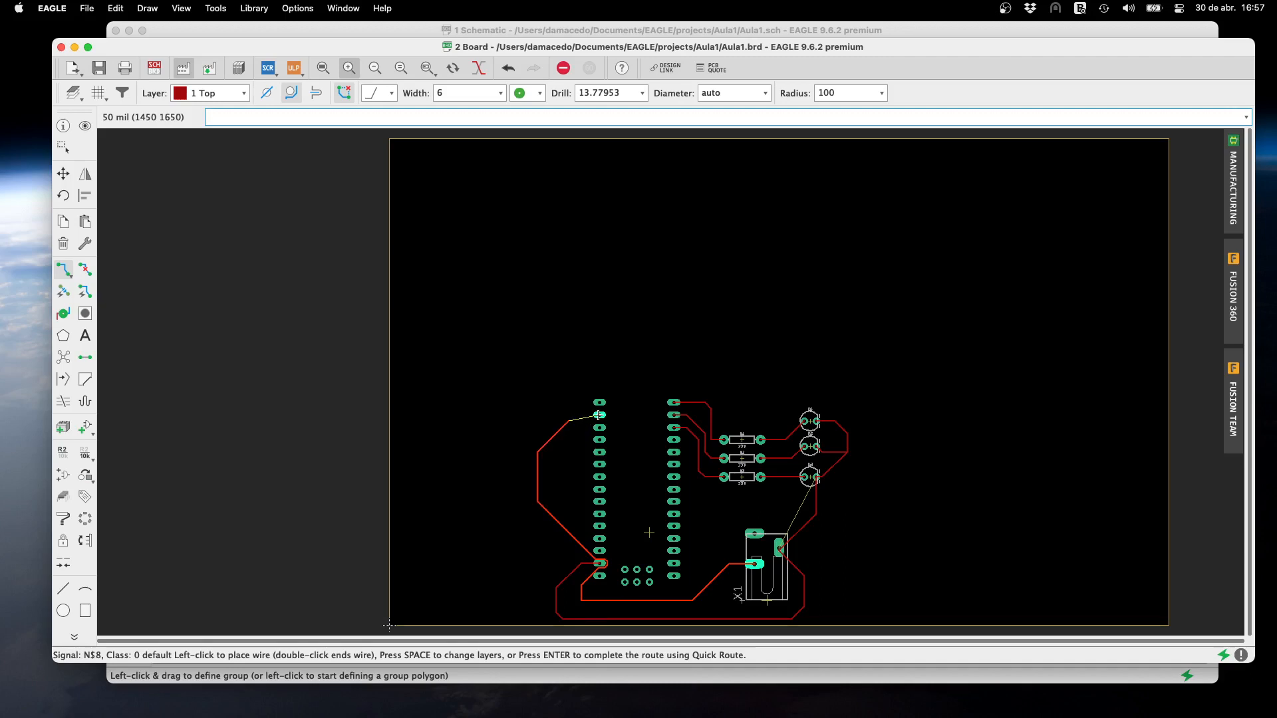
click(599, 415)
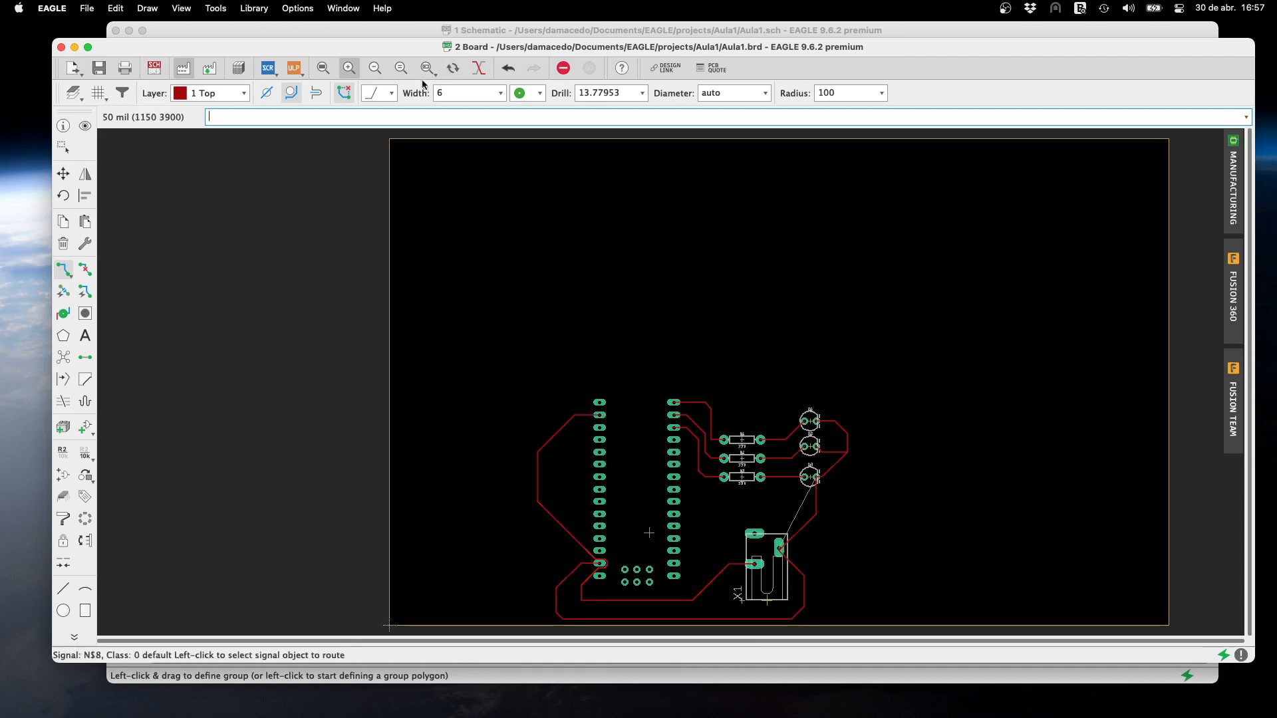
Inspect the properties of connector X1, leaving them unchanged
click(349, 68)
scroll(556, 359, down, 8)
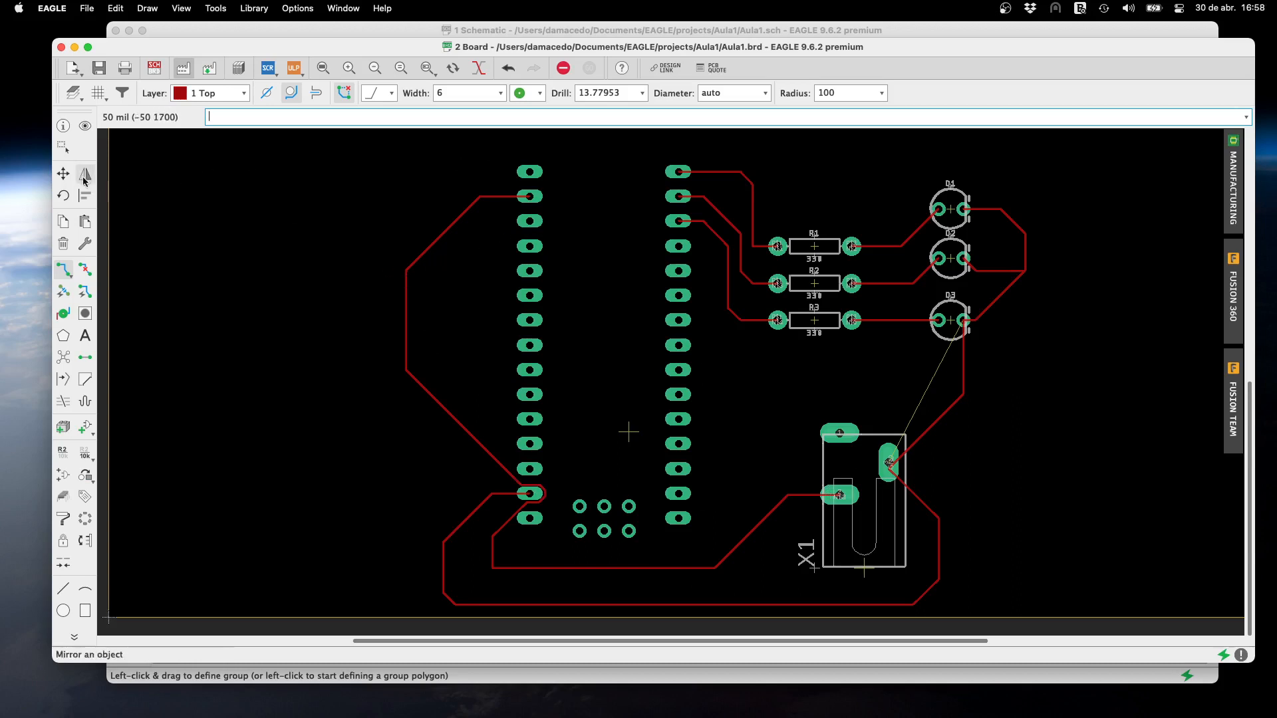
click(447, 230)
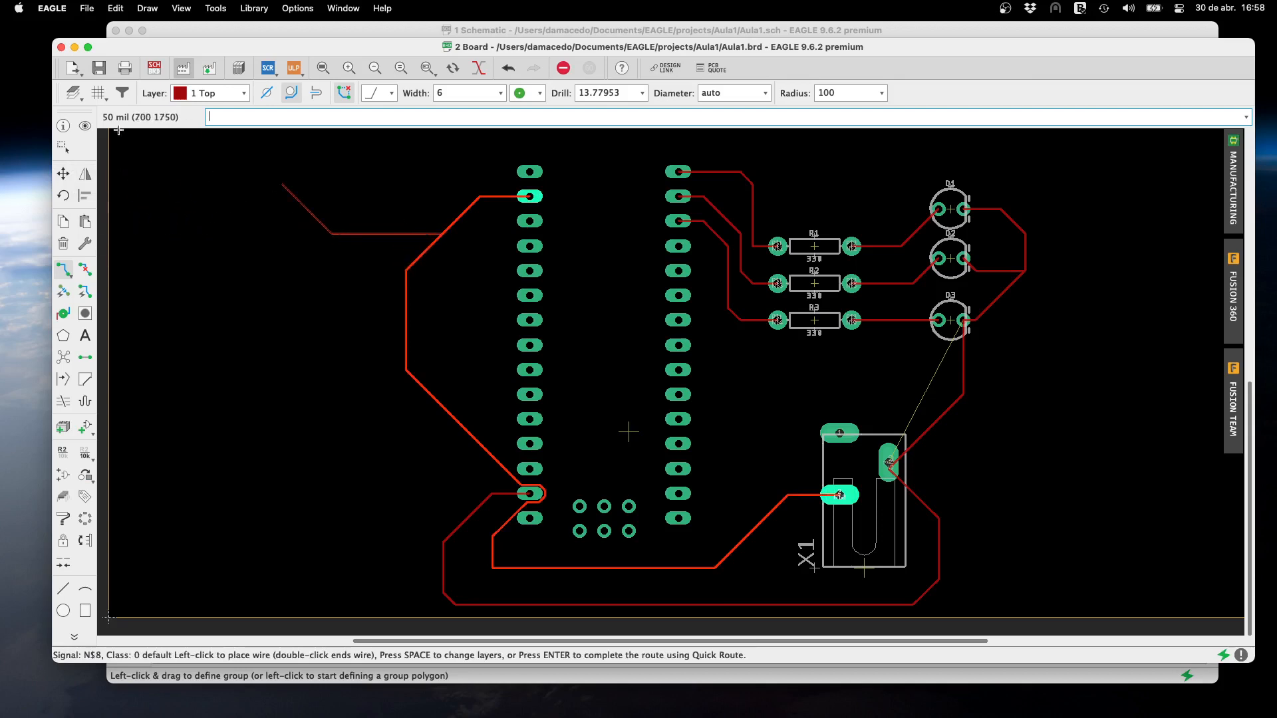
click(64, 126)
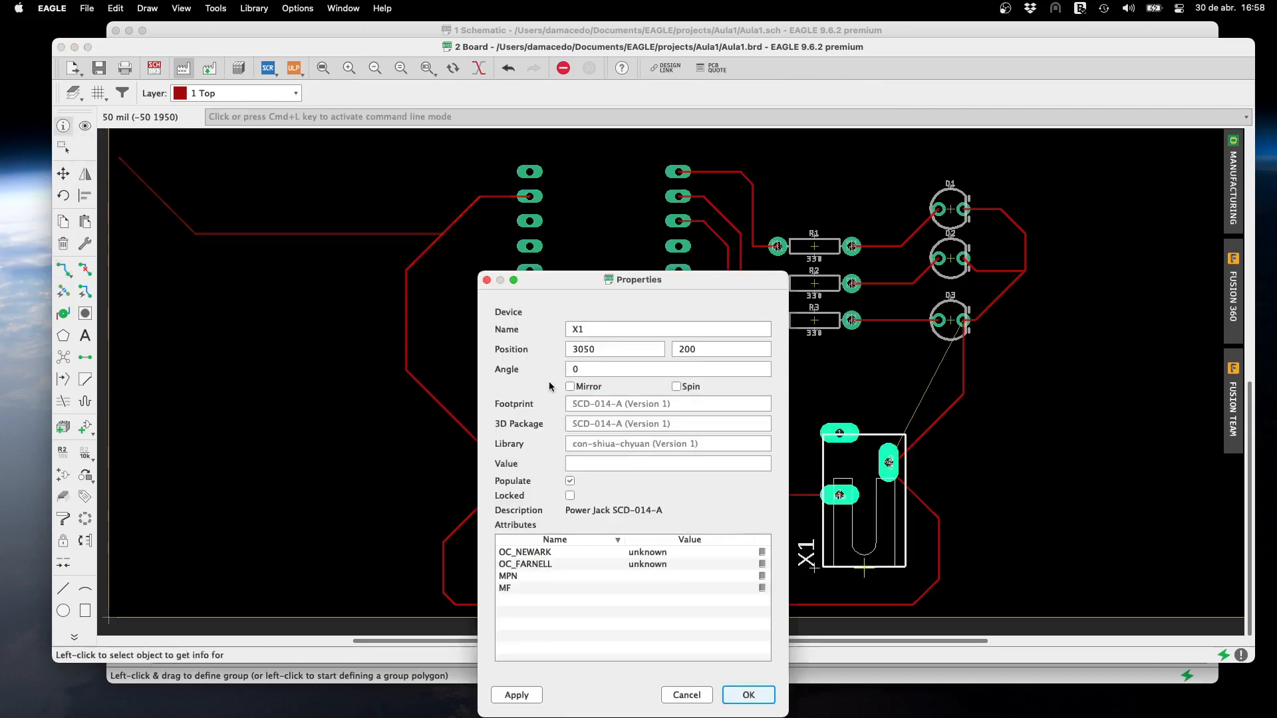
click(486, 280)
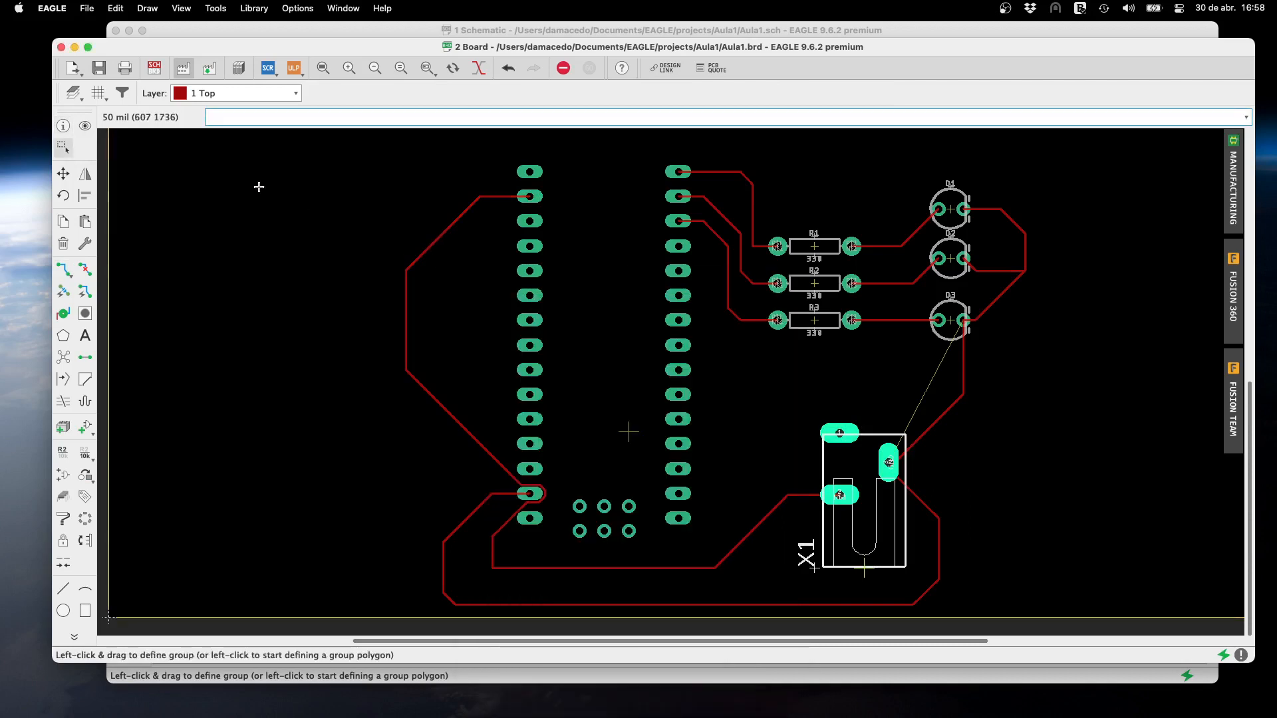
Flip the board view to its opposite side
click(183, 8)
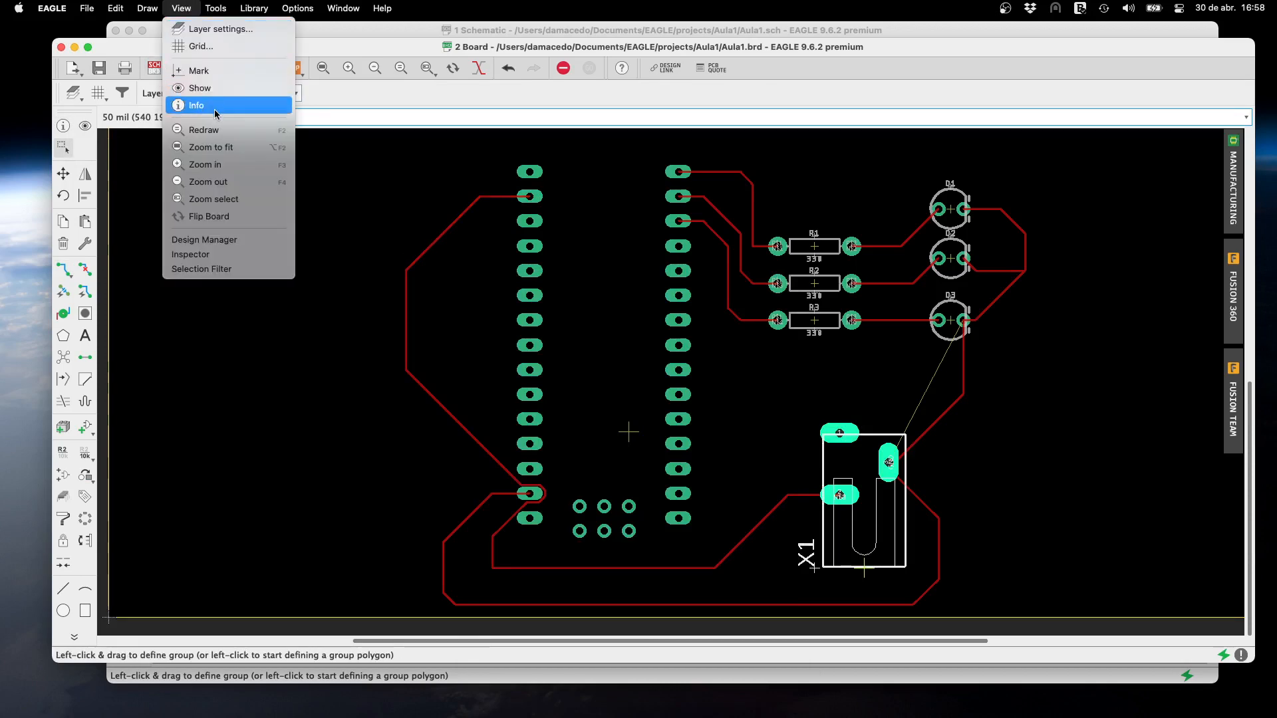
click(208, 216)
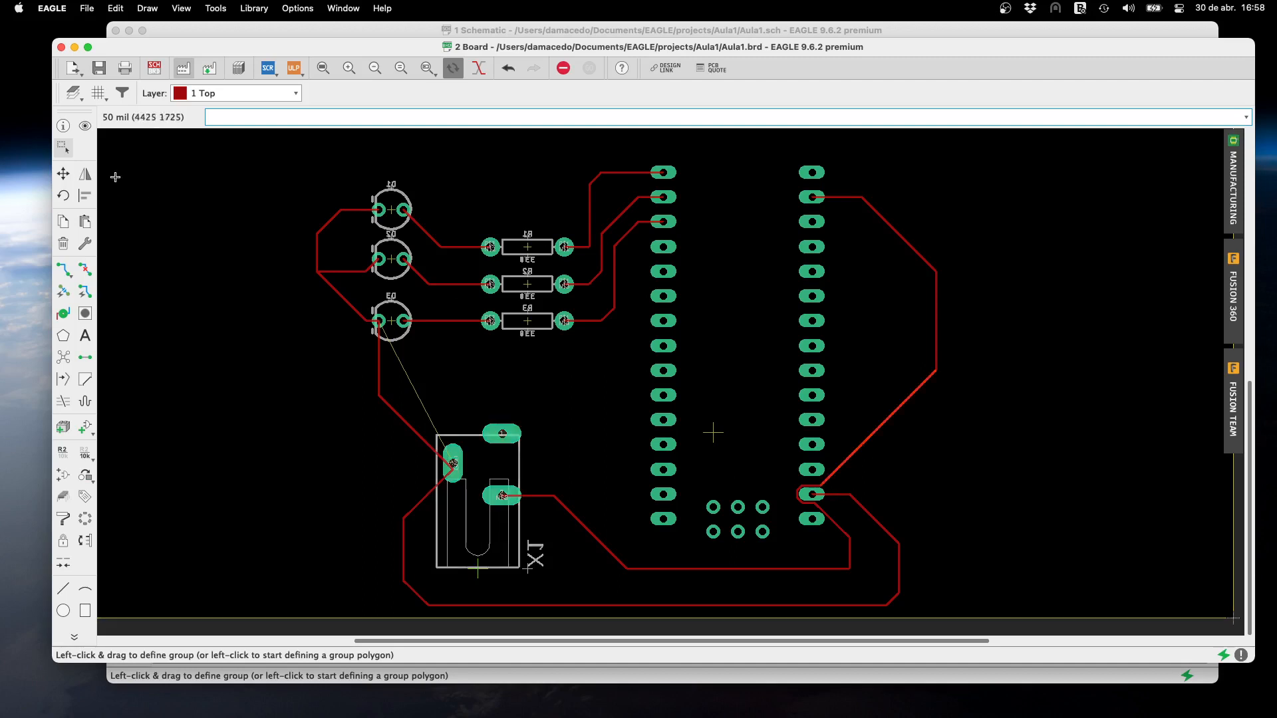
Delete the N$8 trace segments that run outside the Arduino's outer pin column up to its second pin
click(63, 243)
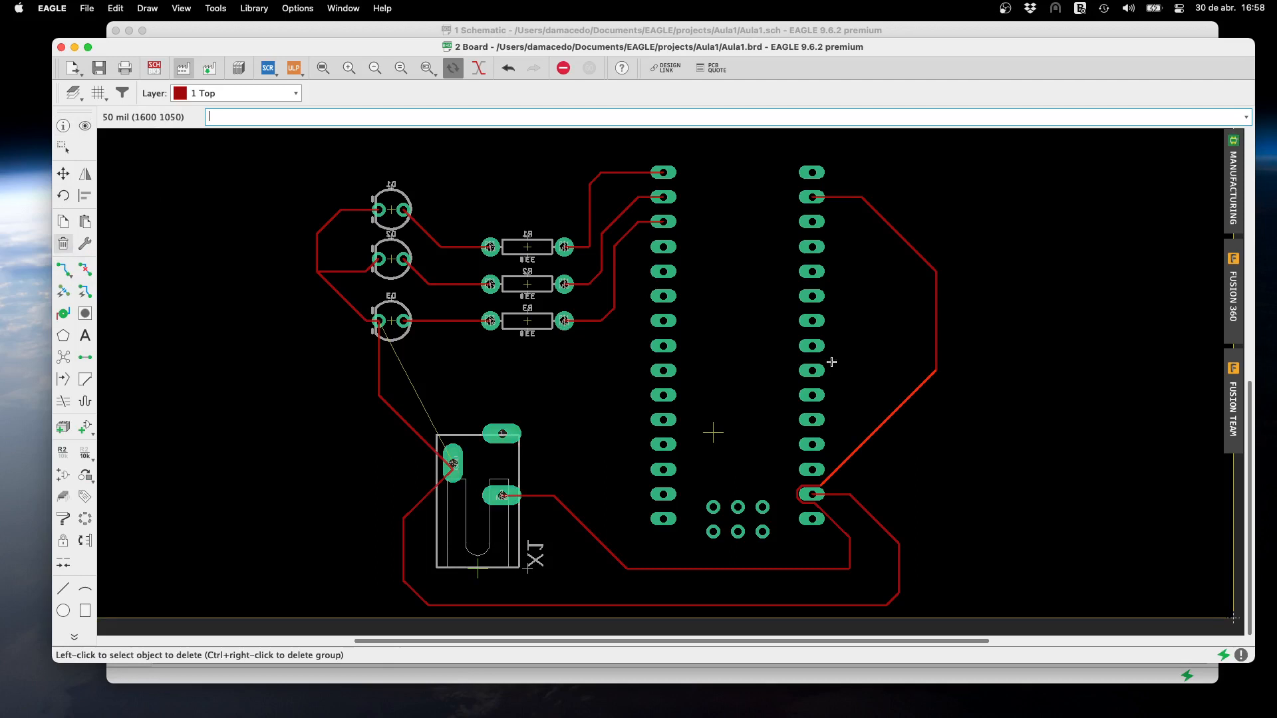
click(937, 329)
click(915, 250)
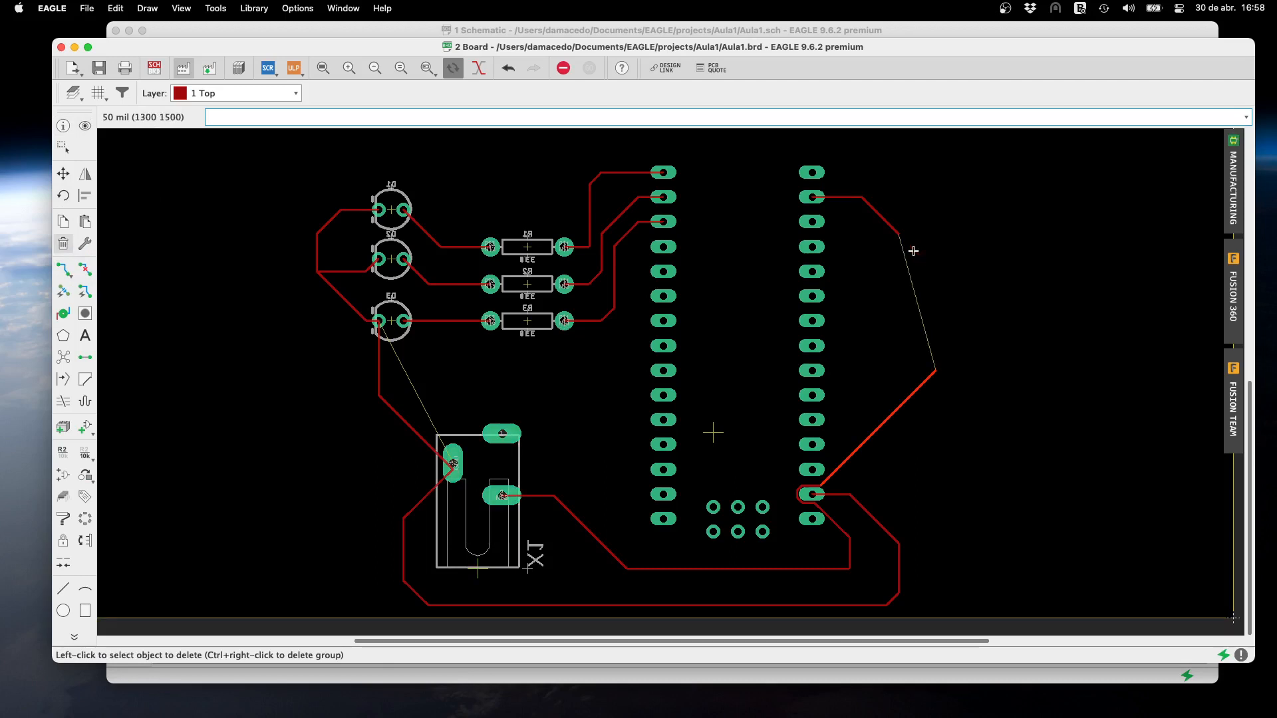
click(891, 415)
click(868, 204)
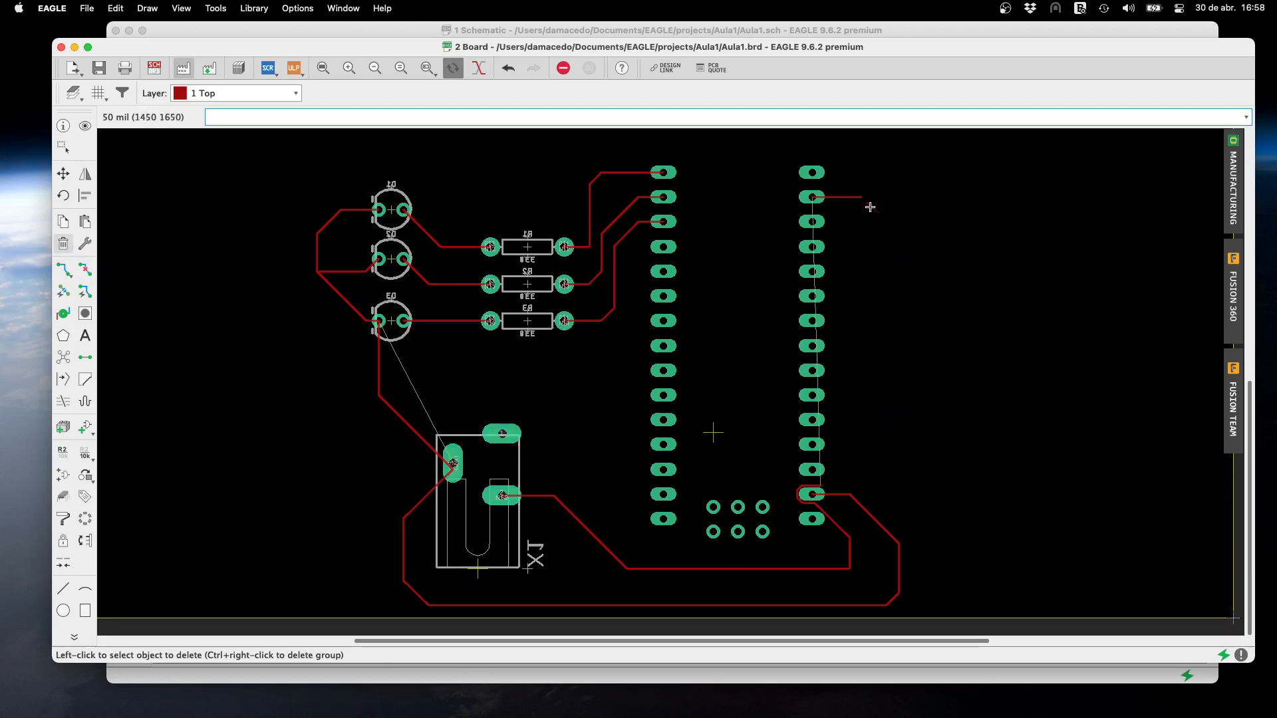
click(844, 197)
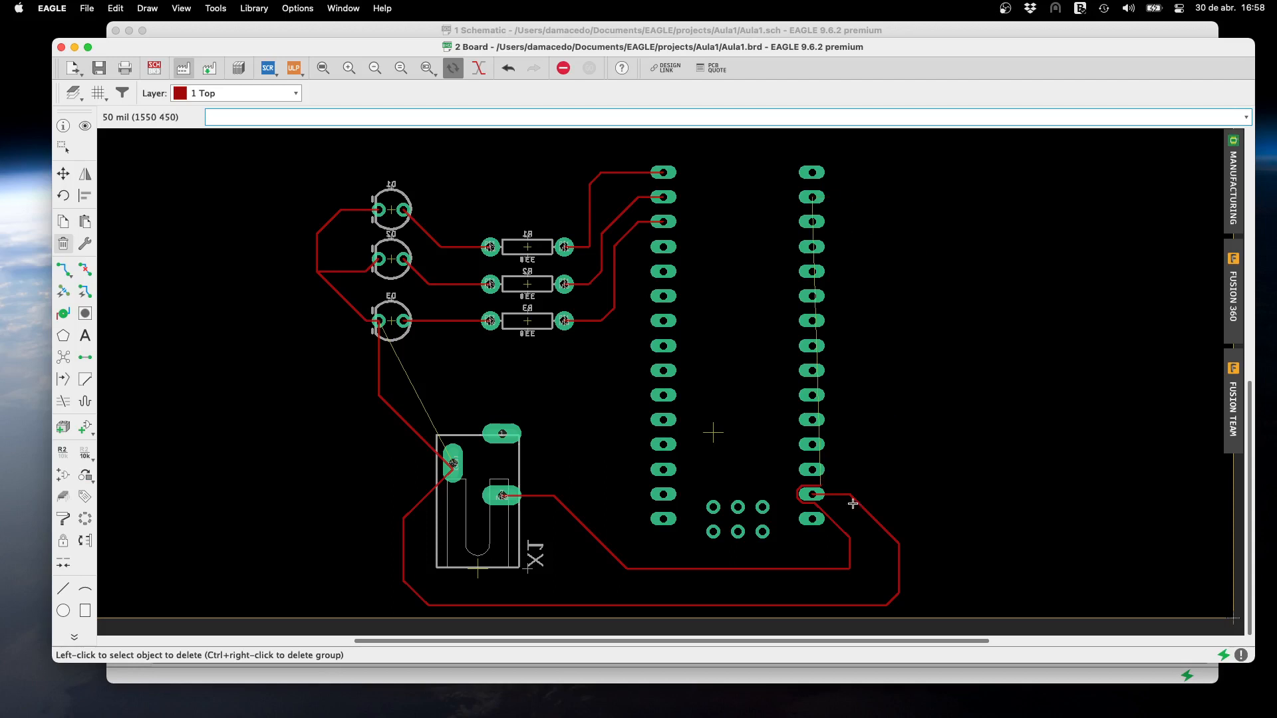
Delete the small N$8 trace loop around the Arduino's GND pin and the diagonal segment leading down from it
click(800, 497)
click(798, 494)
click(799, 498)
click(802, 500)
click(798, 495)
click(807, 500)
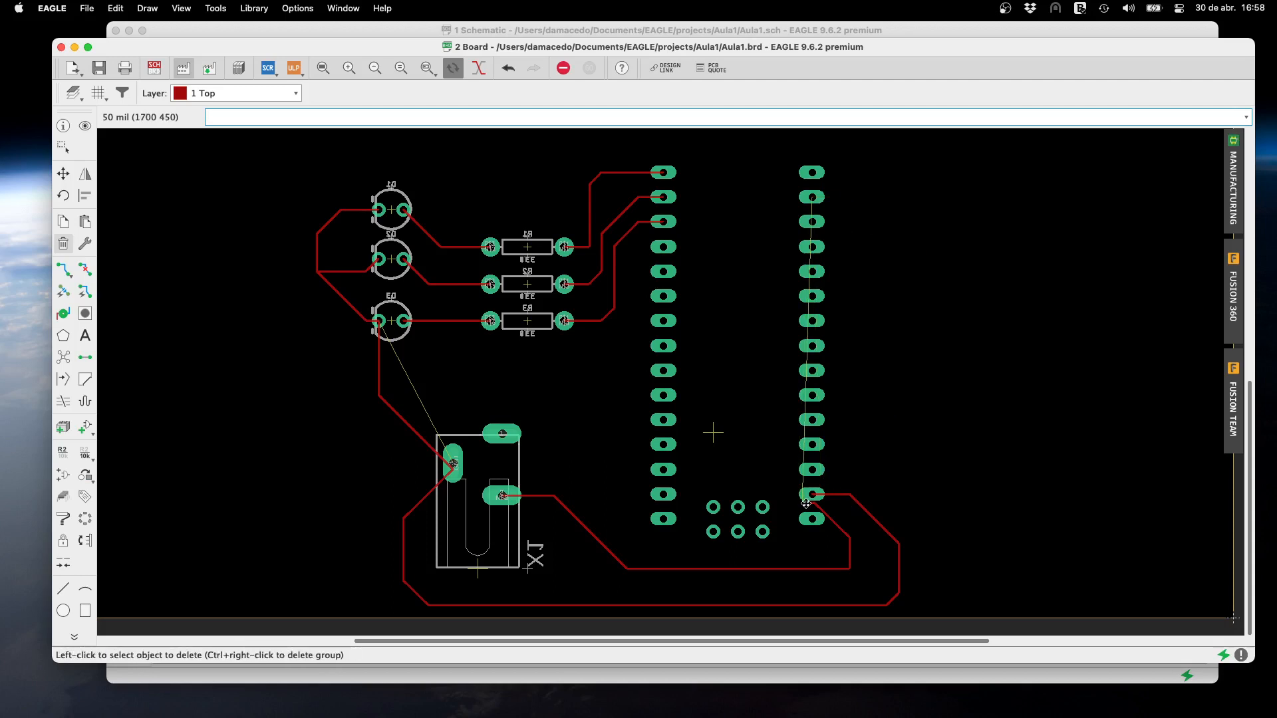
click(817, 506)
click(819, 508)
click(838, 527)
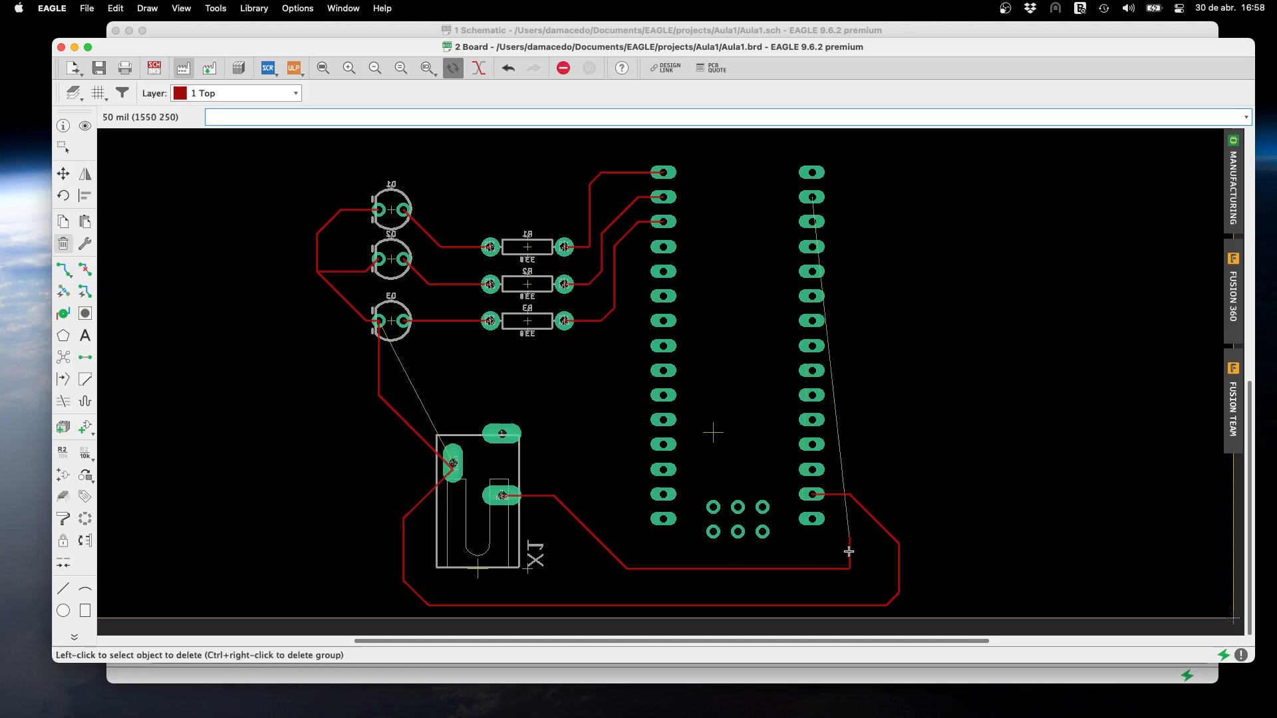
Delete the remaining N$8 trace segments beneath the Arduino back to X1's lower horizontal pad
click(849, 552)
click(832, 569)
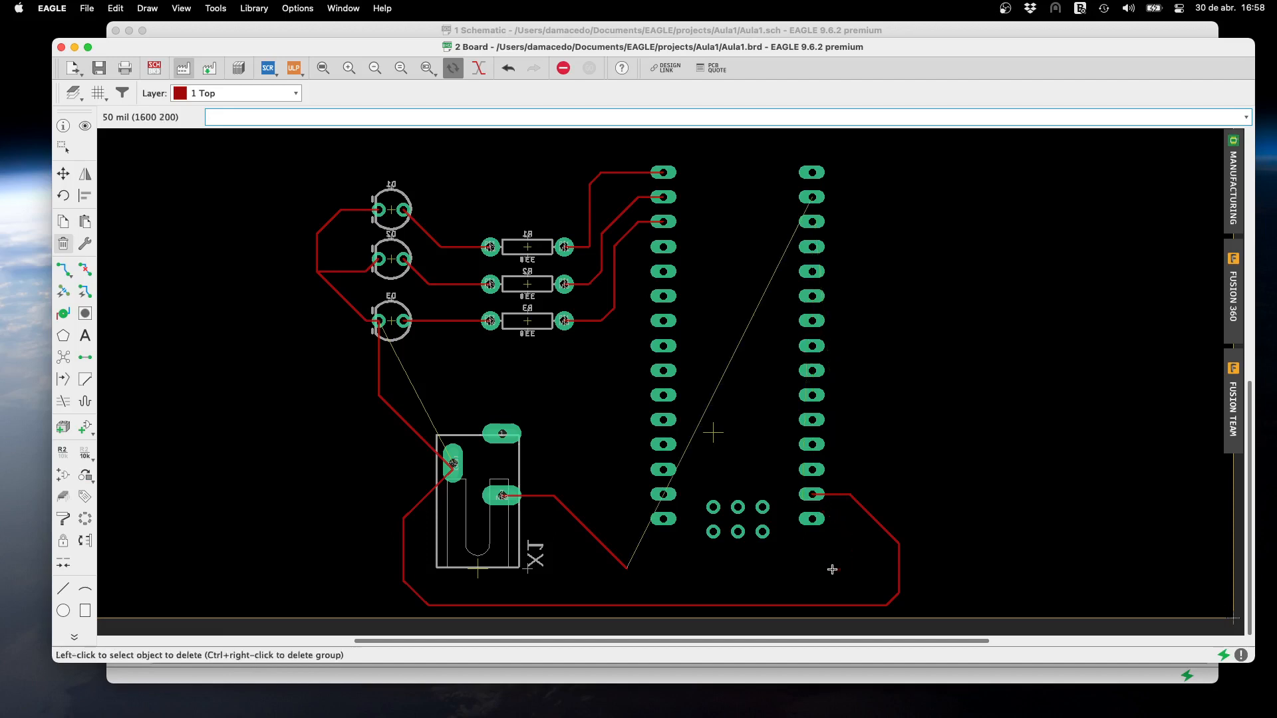
click(605, 551)
click(532, 498)
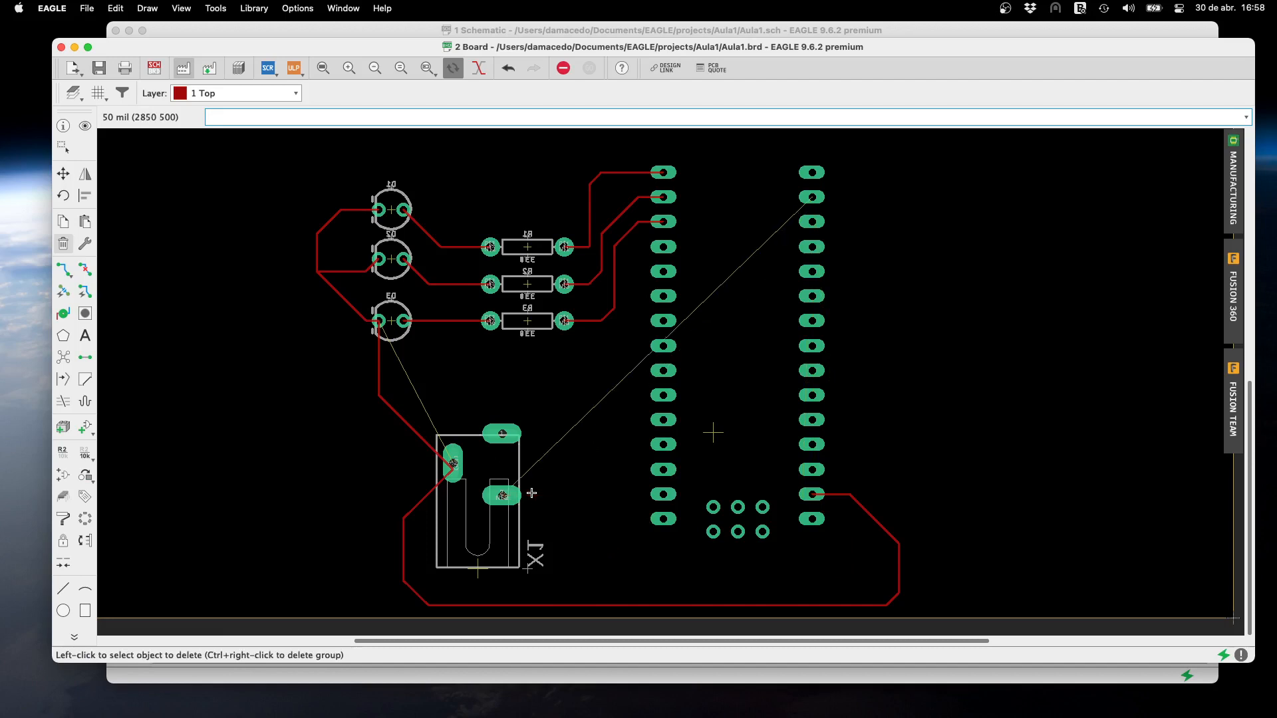
click(502, 495)
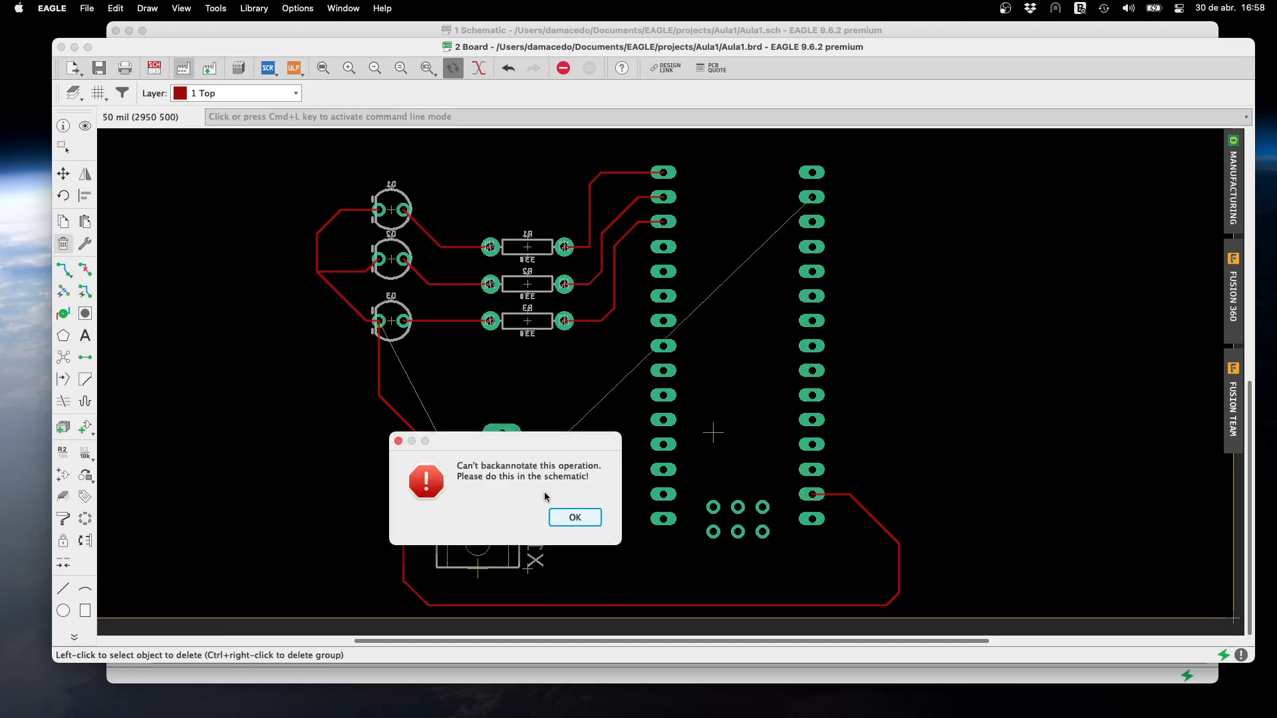
click(575, 518)
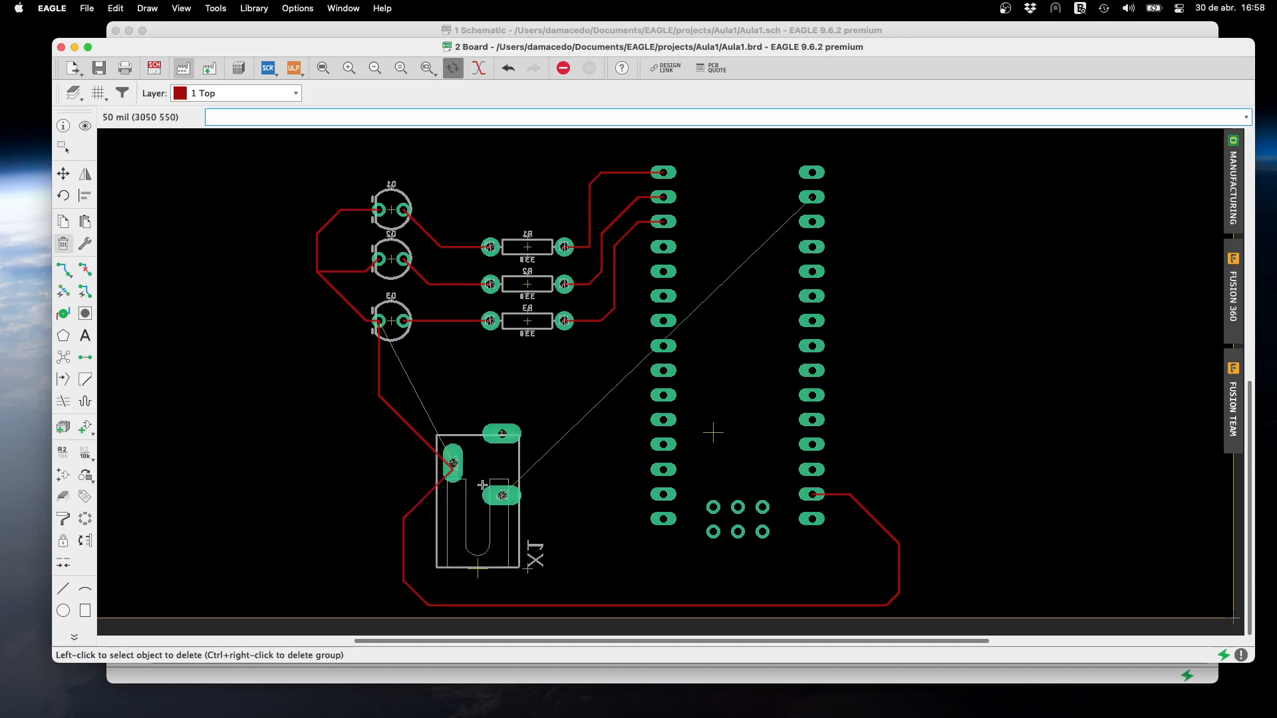
Route the N$8 trace on the top layer diagonally between the Arduino's pins, from X1's lower horizontal pad to the outer column's second pin
click(63, 270)
click(503, 495)
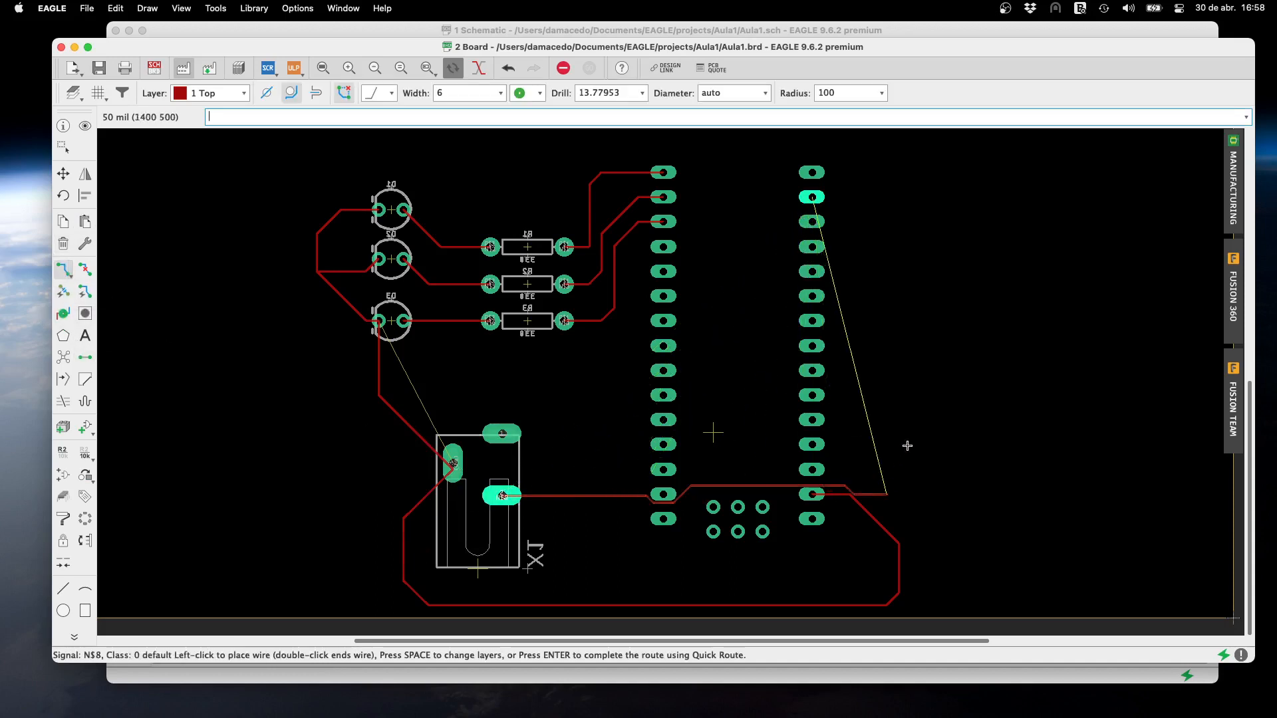
click(810, 197)
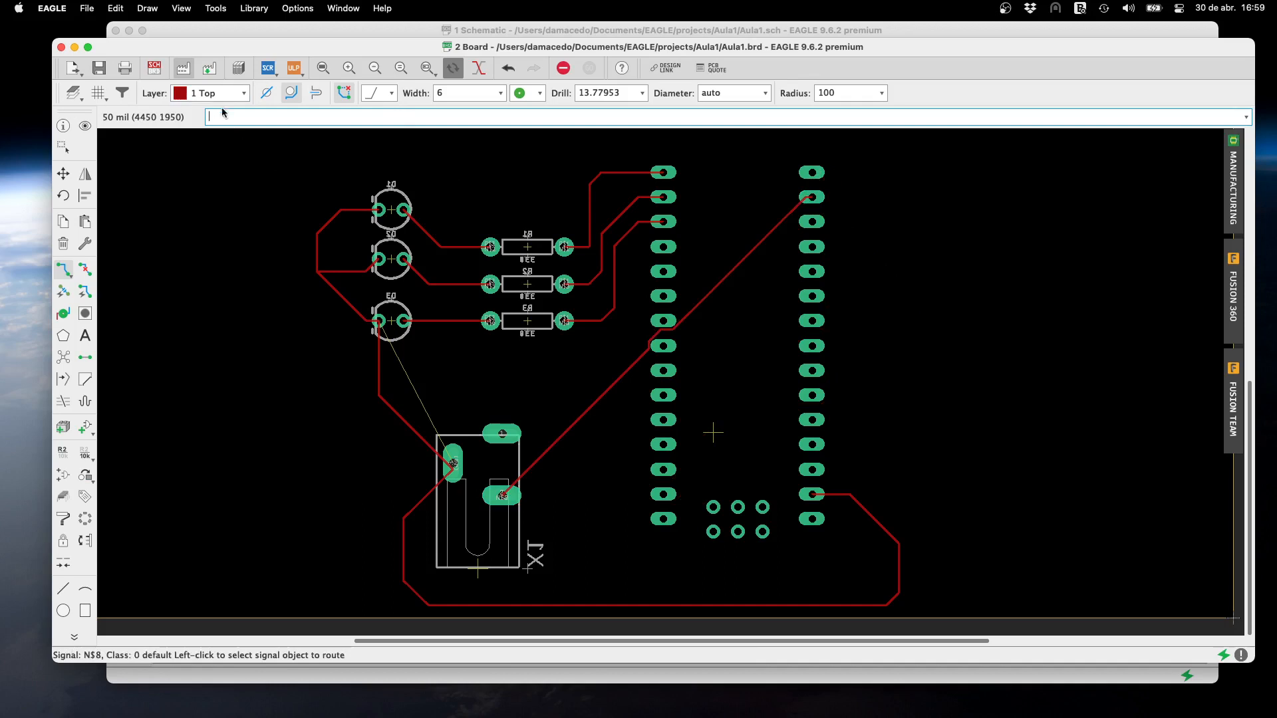
Try to switch the routing layer to 16 Bottom for the diagonal N$8 trace
click(206, 93)
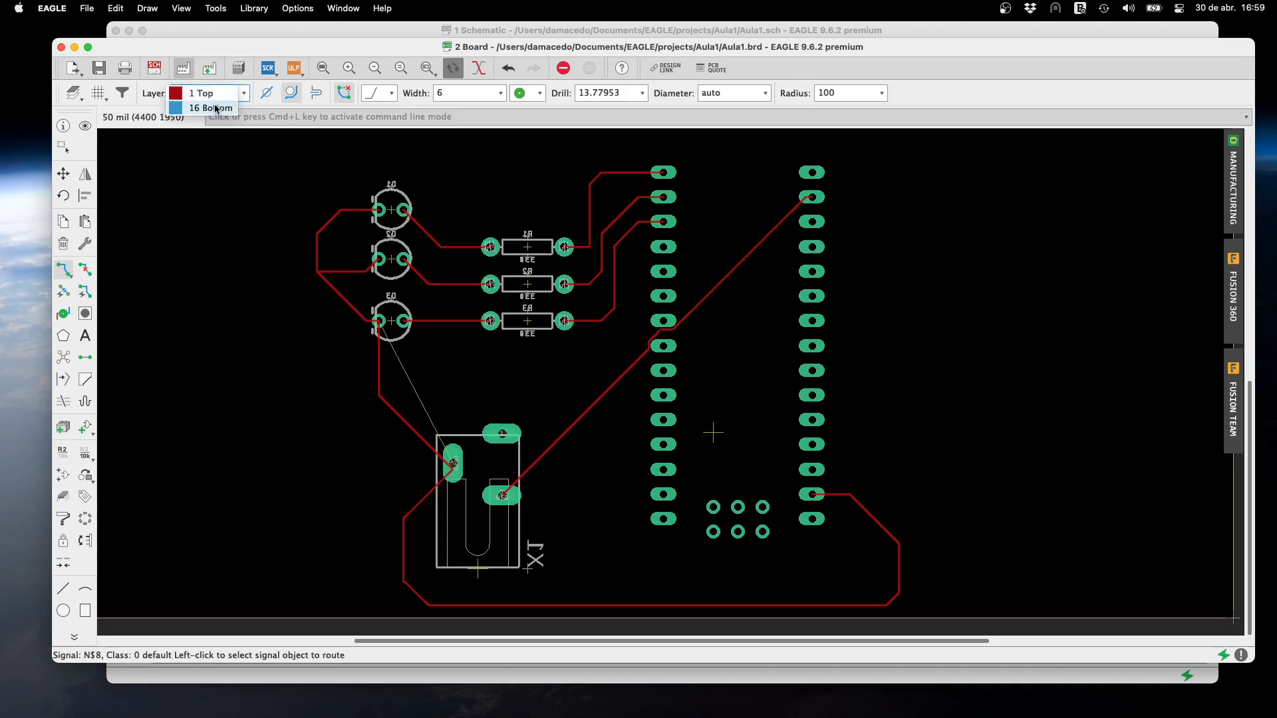
click(213, 107)
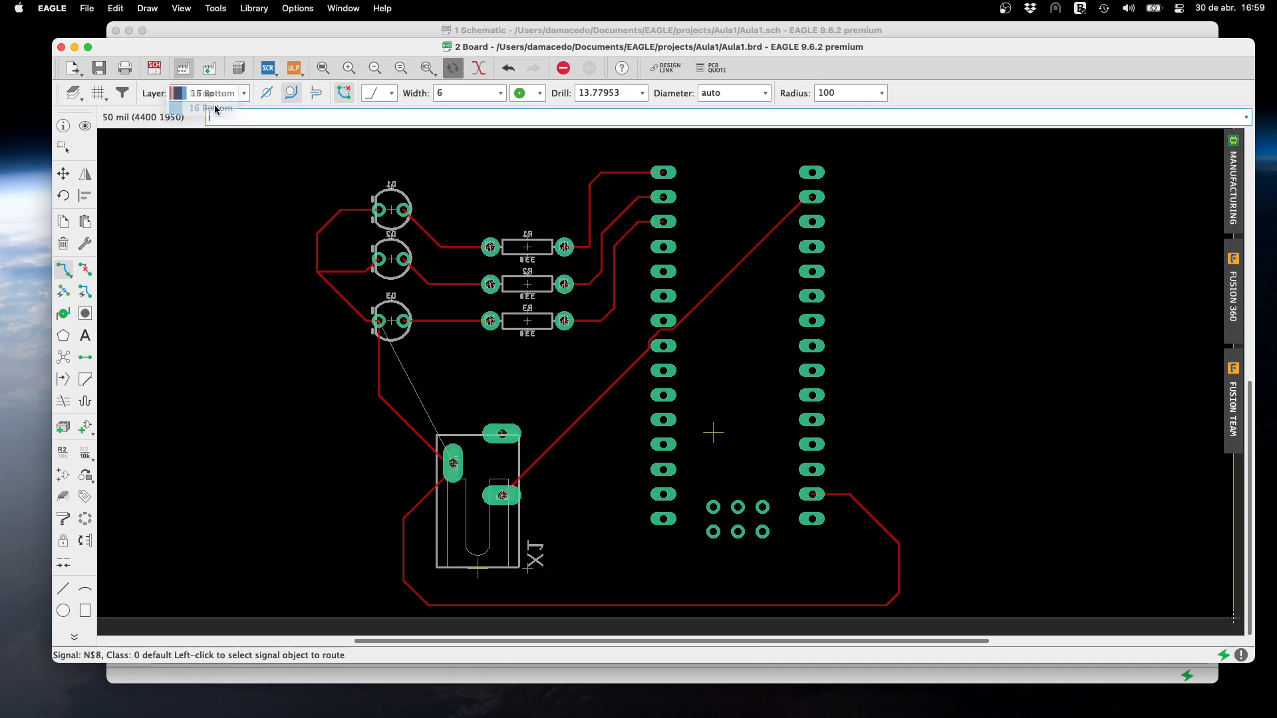
click(737, 264)
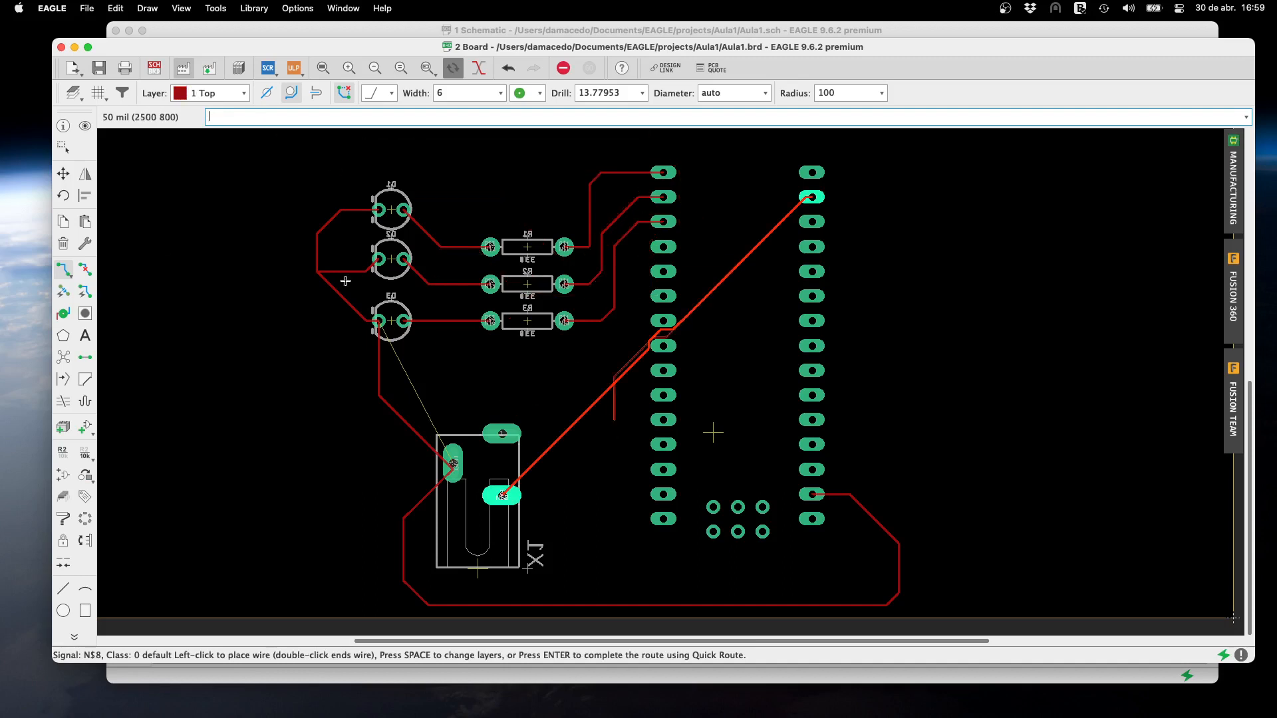
Delete the diagonal N$8 trace between X1's lower horizontal pad and the Arduino's outer pin column
click(63, 244)
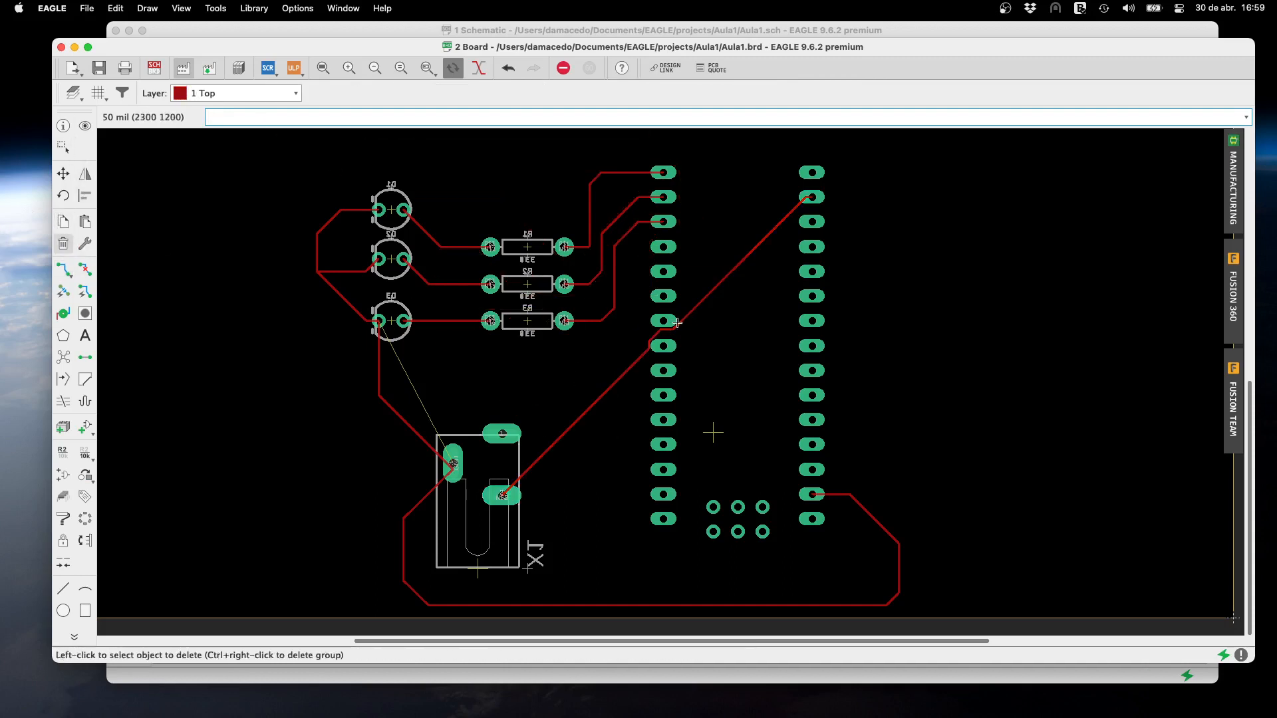
click(753, 244)
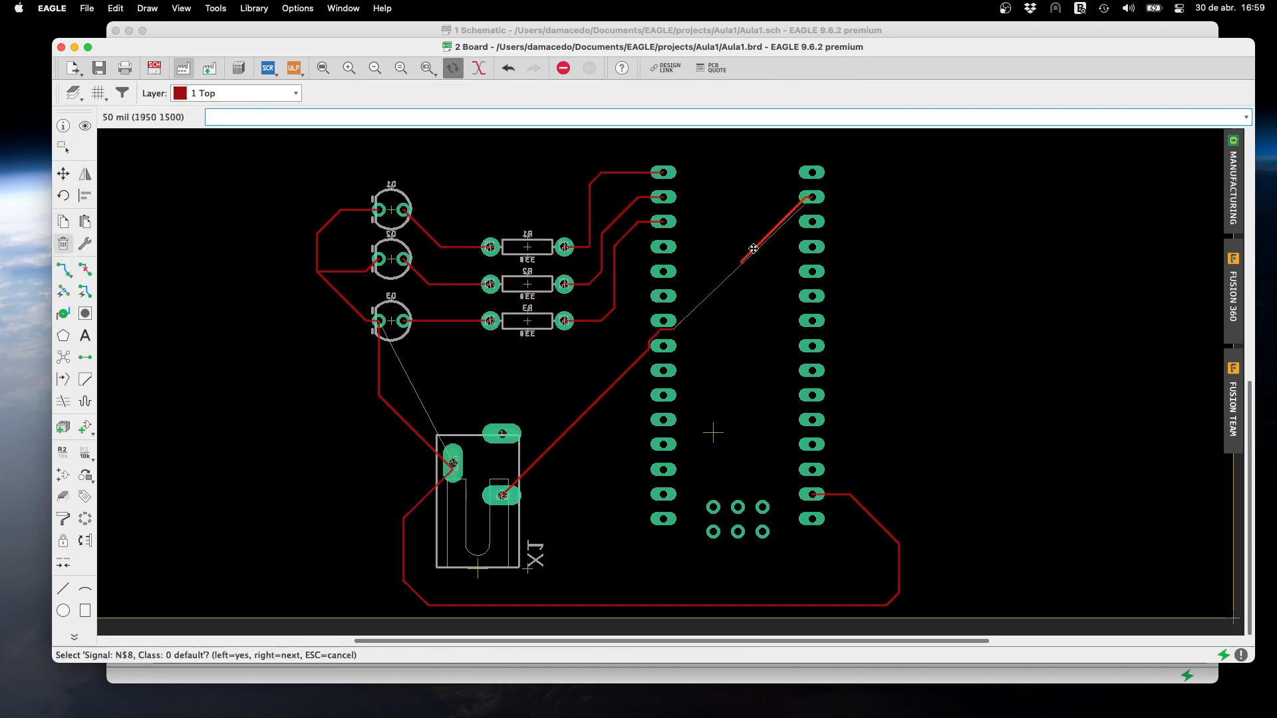
click(759, 241)
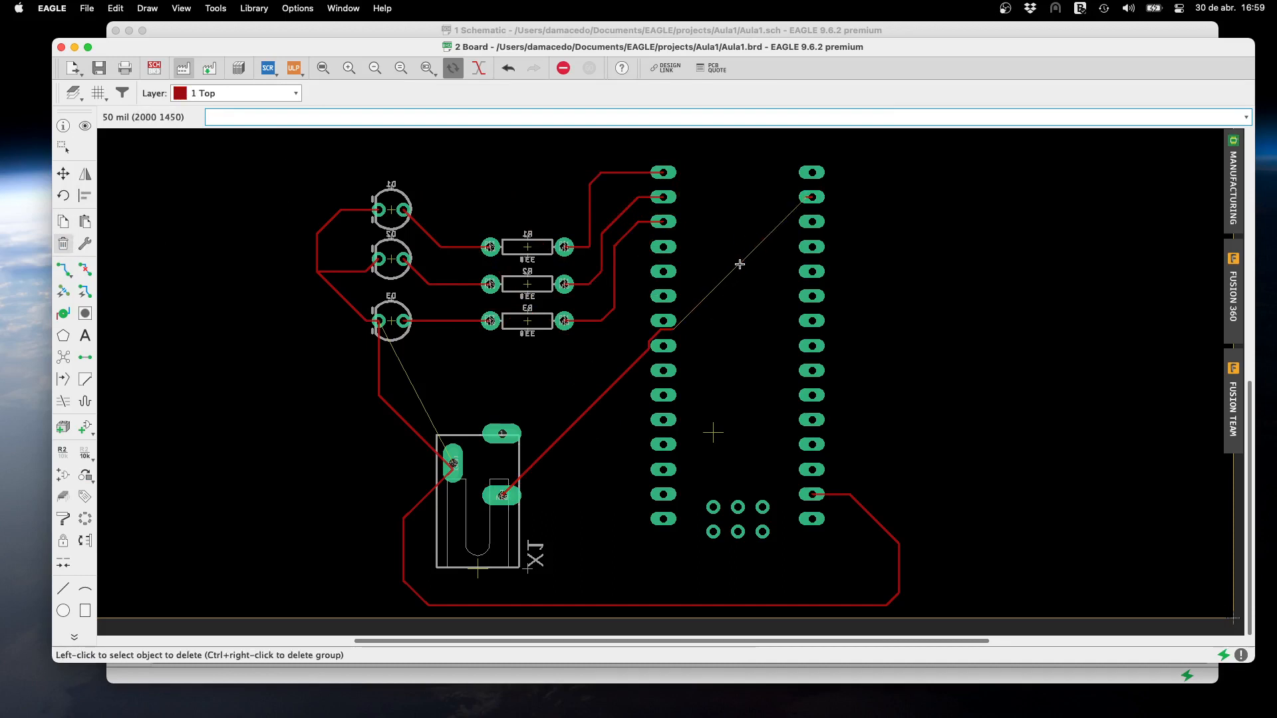
click(740, 264)
click(811, 199)
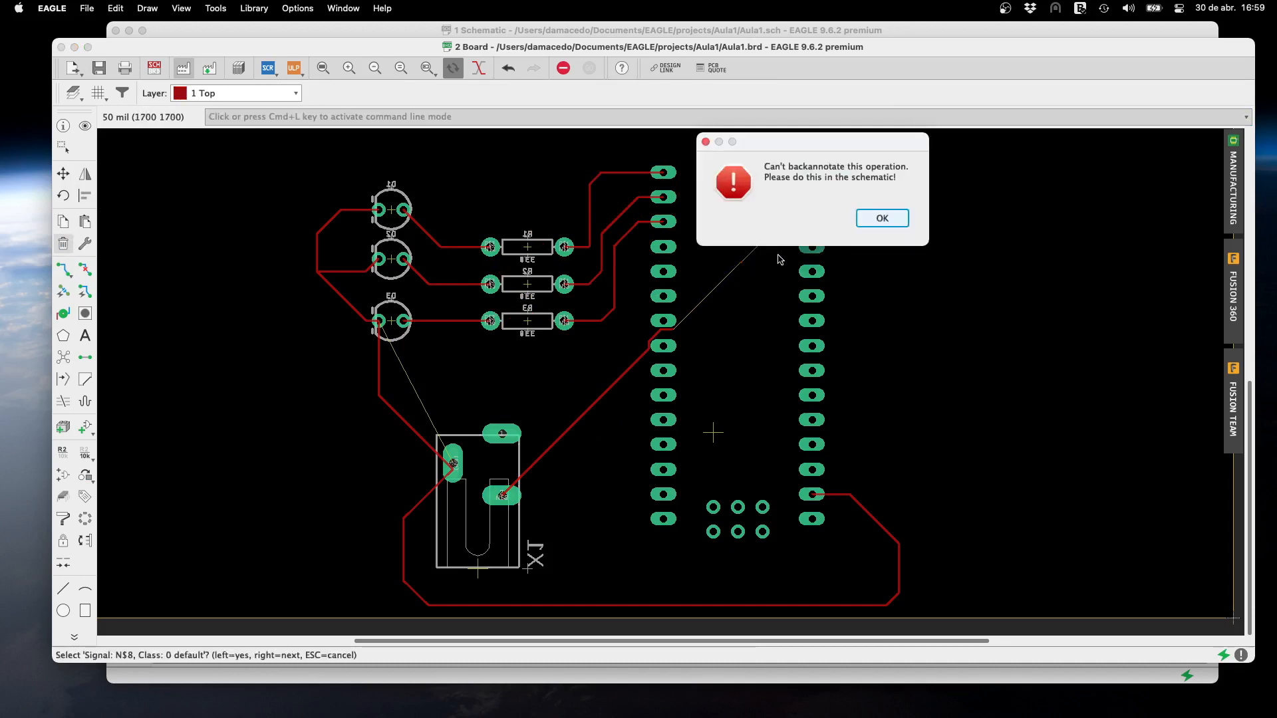
click(855, 227)
click(615, 382)
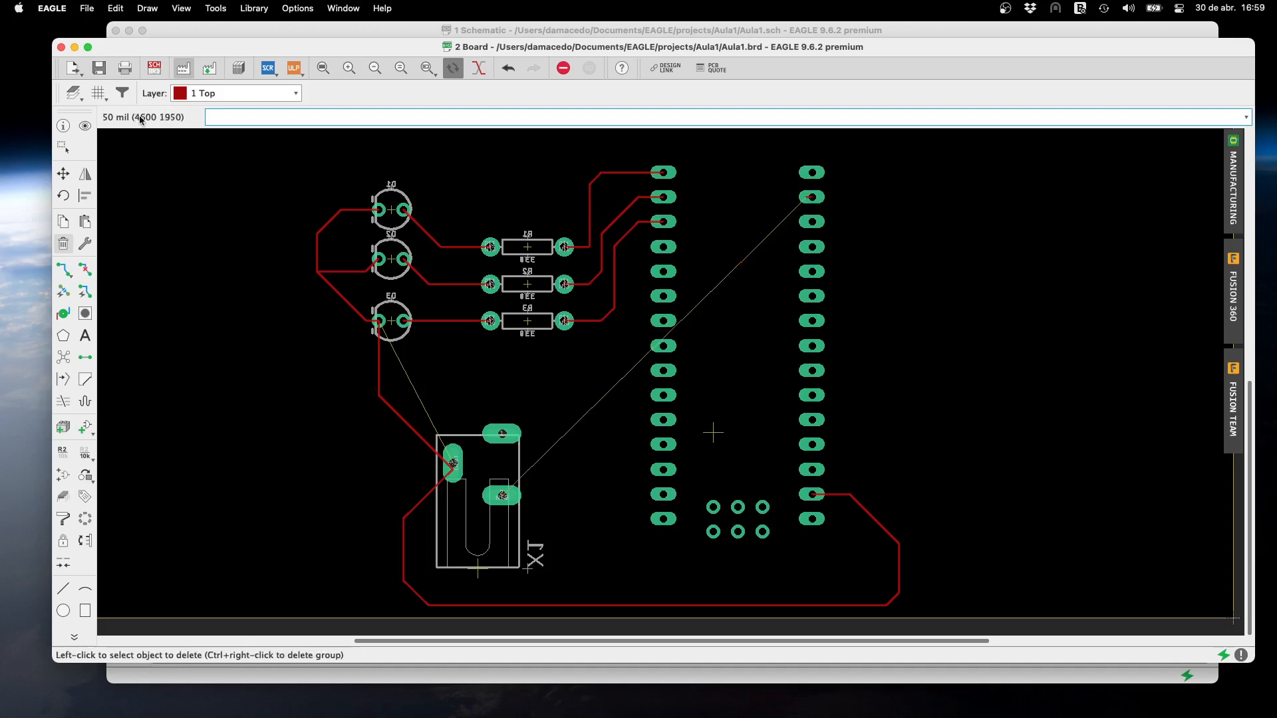
Start the N$8 trace at X1's lower horizontal pad and run it diagonally to just before the Arduino's nearer pin column
click(63, 269)
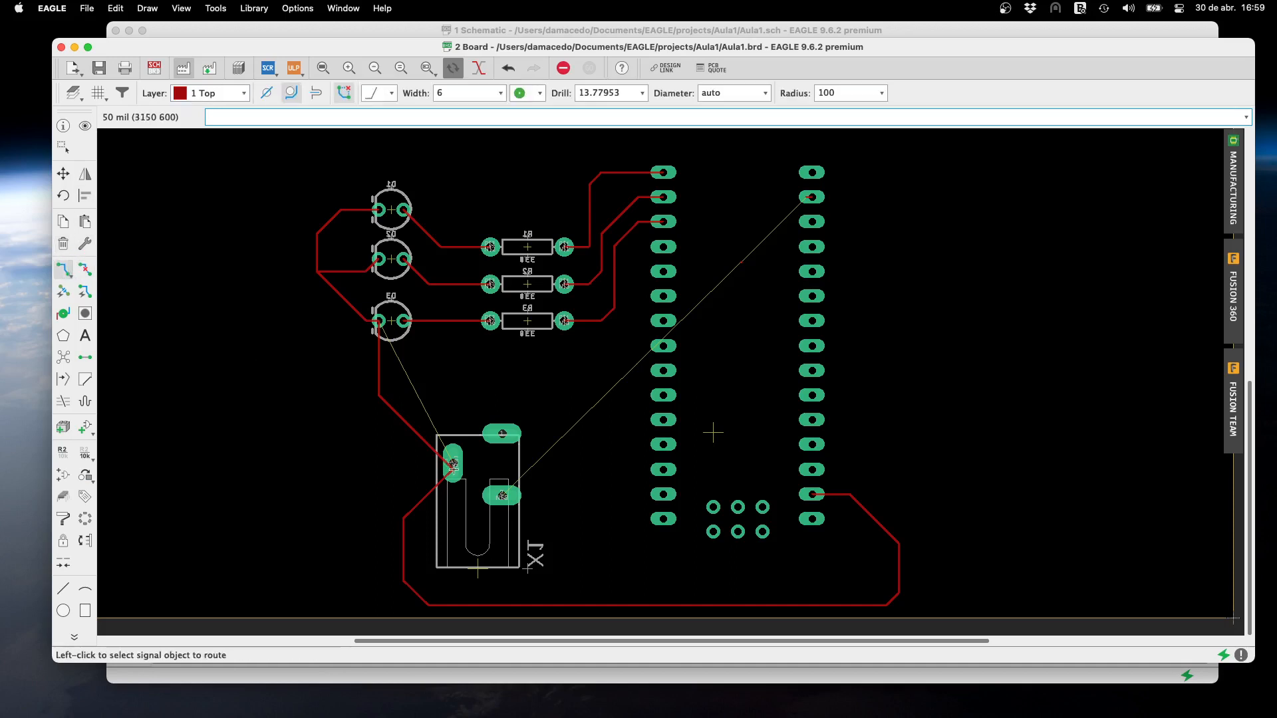
click(503, 494)
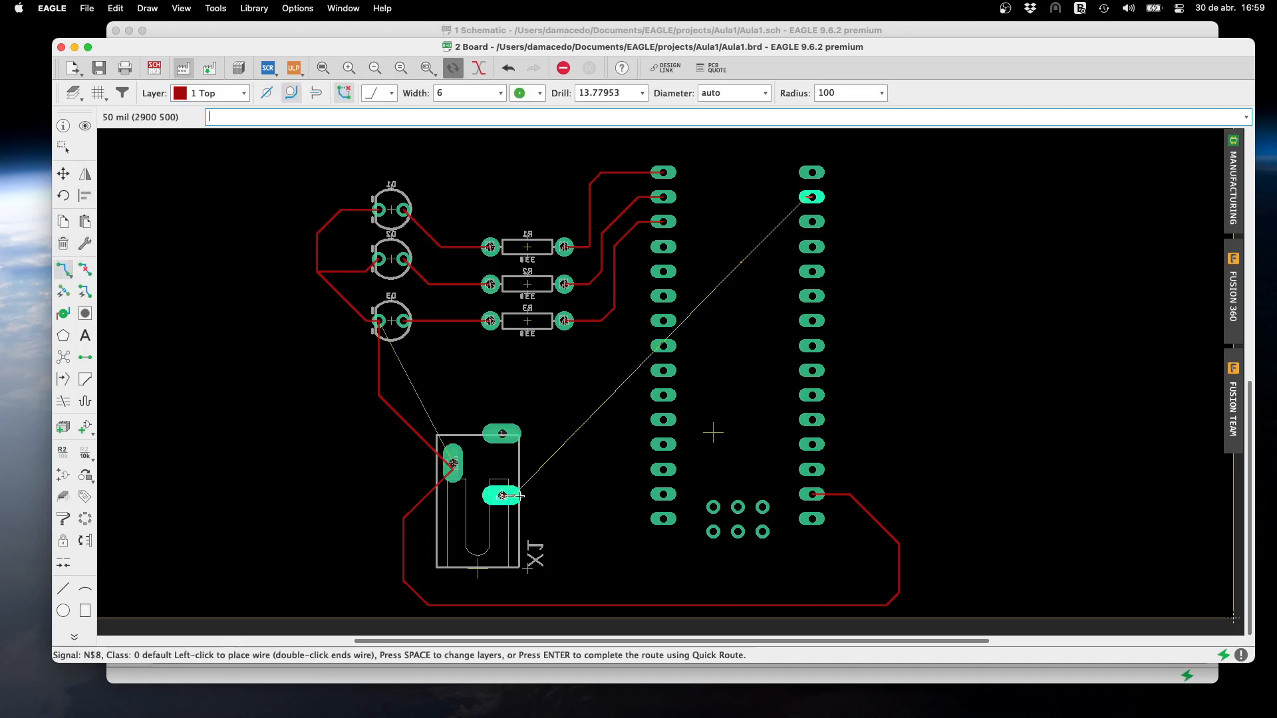
click(624, 393)
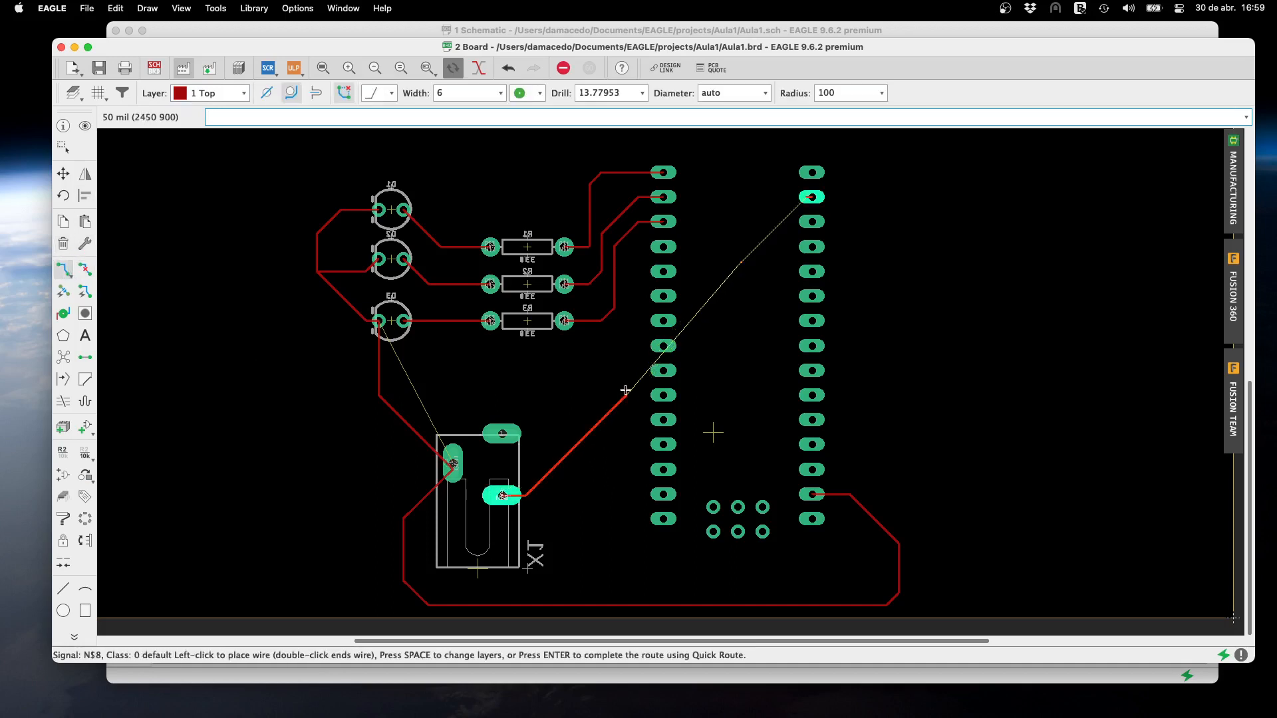
Set the active layer to 16 Bottom for continuing the N$8 trace
click(224, 94)
click(225, 94)
click(206, 95)
click(203, 107)
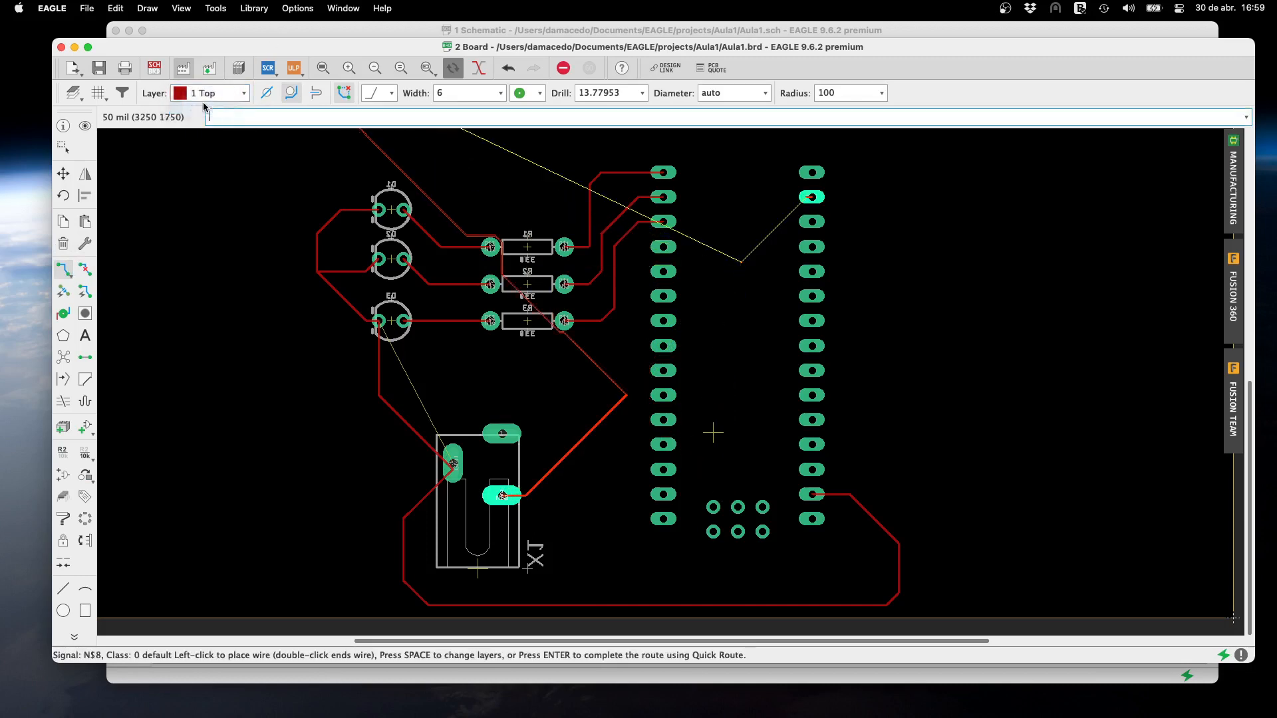
click(385, 154)
click(61, 148)
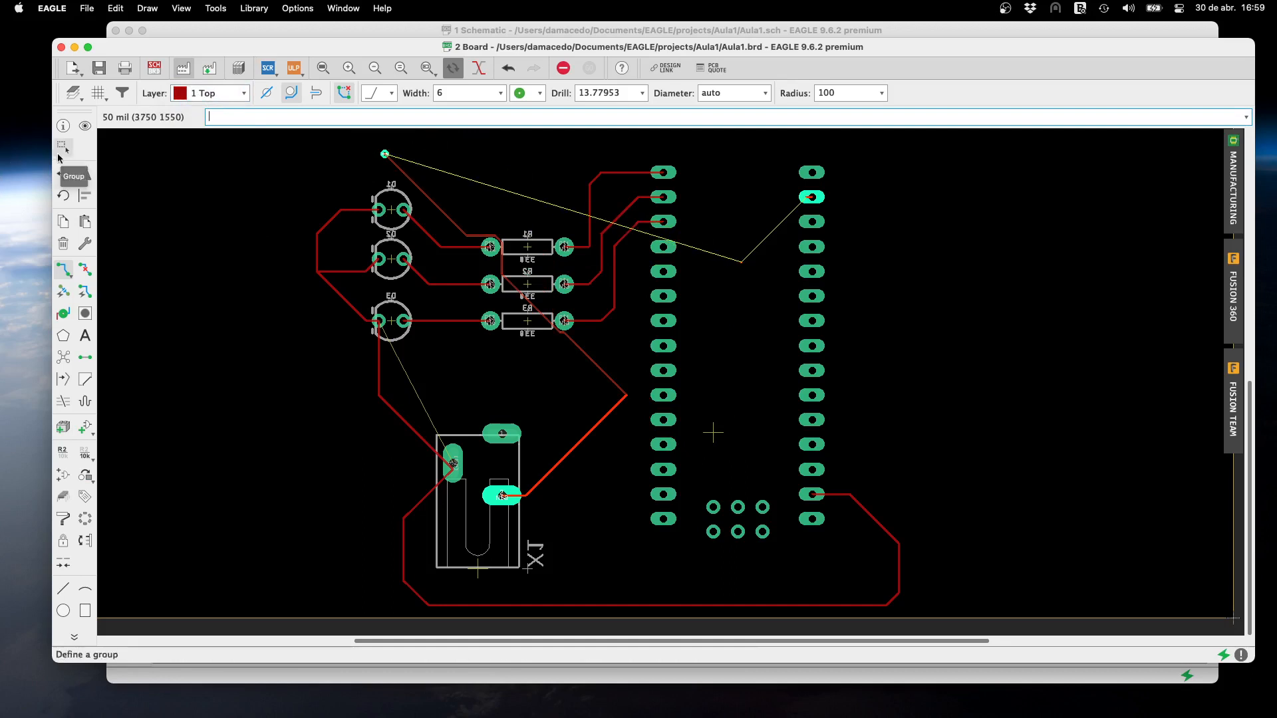
click(226, 93)
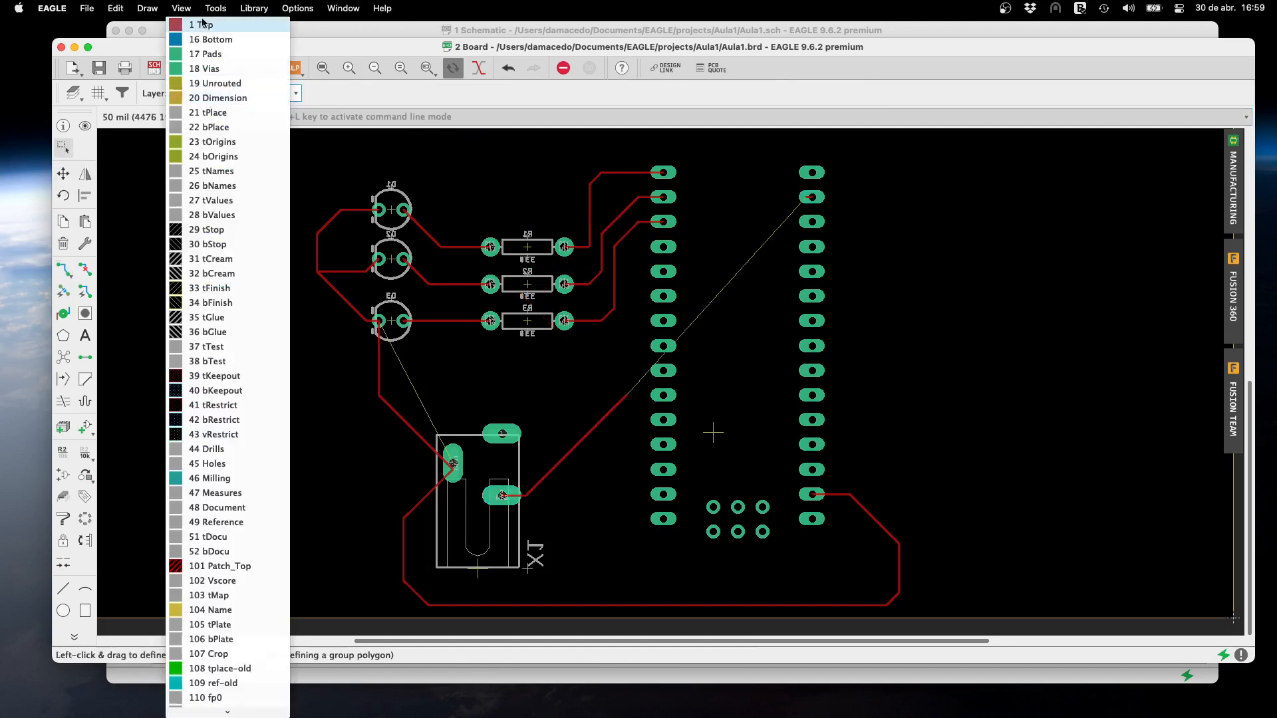
click(204, 39)
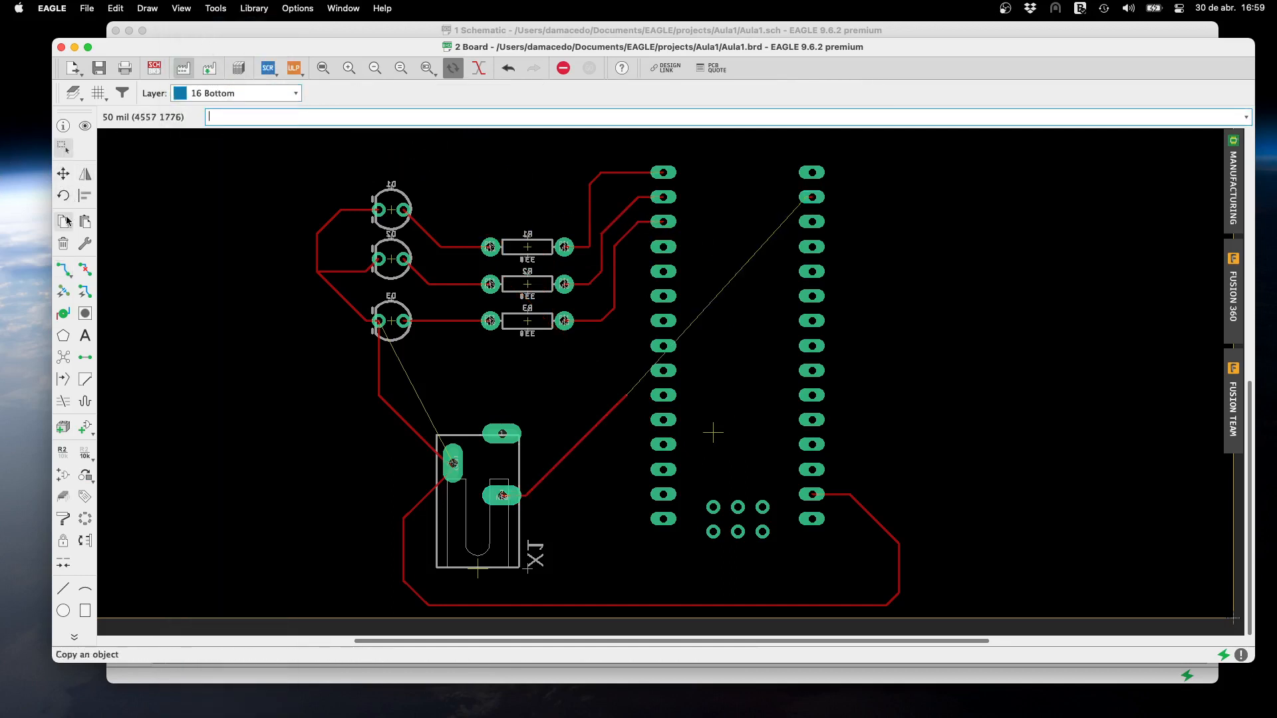
Continue the N$8 trace from its open end through the Arduino's nearer pin column toward the outer column's second pin
click(59, 272)
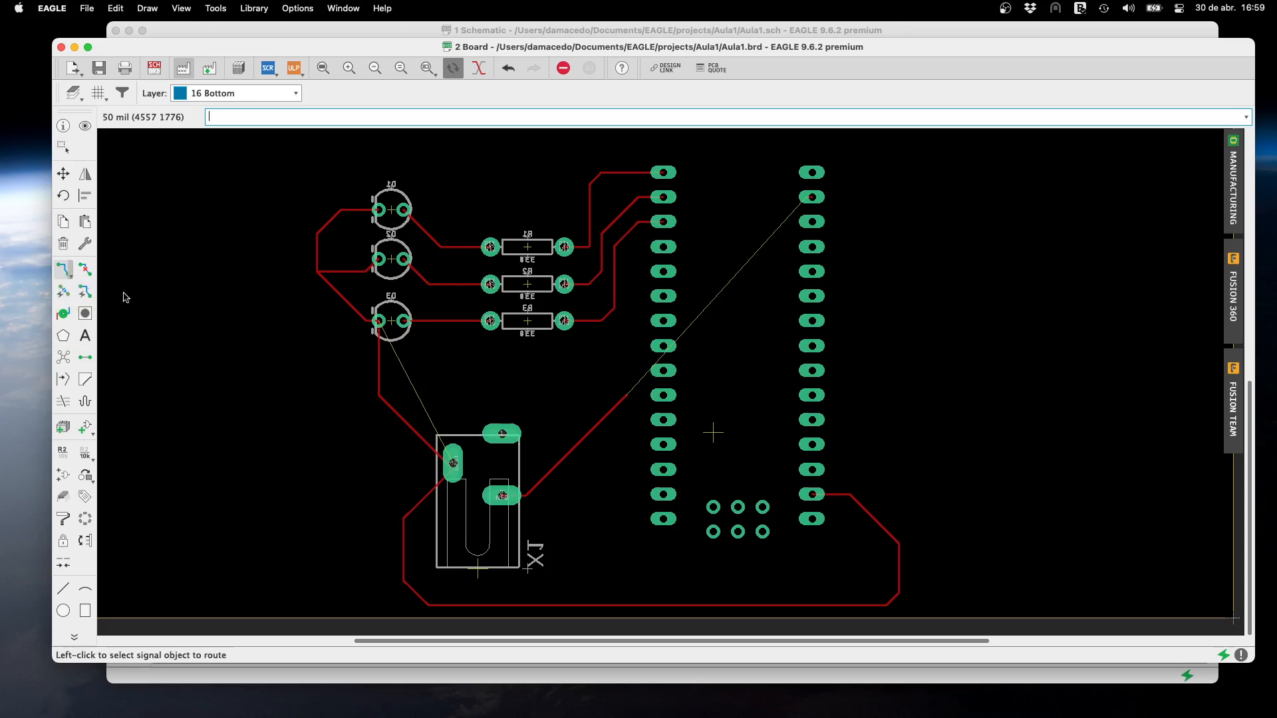
click(626, 395)
click(751, 333)
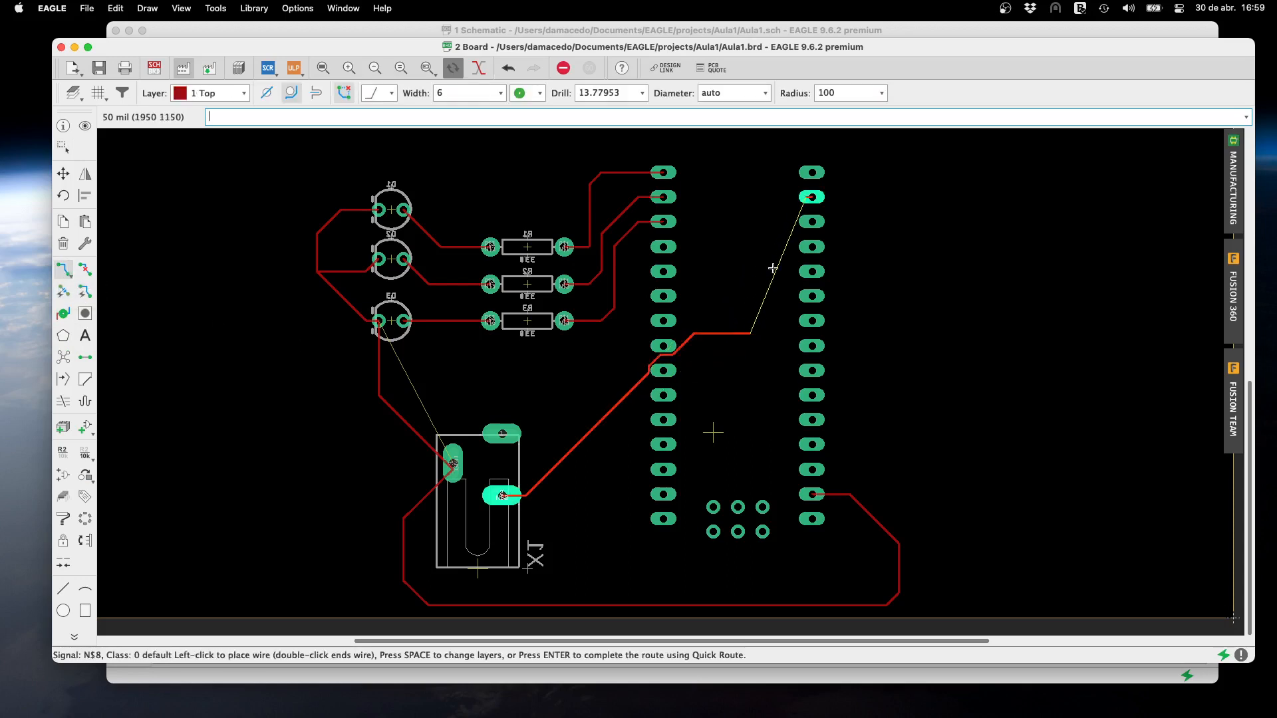
click(776, 230)
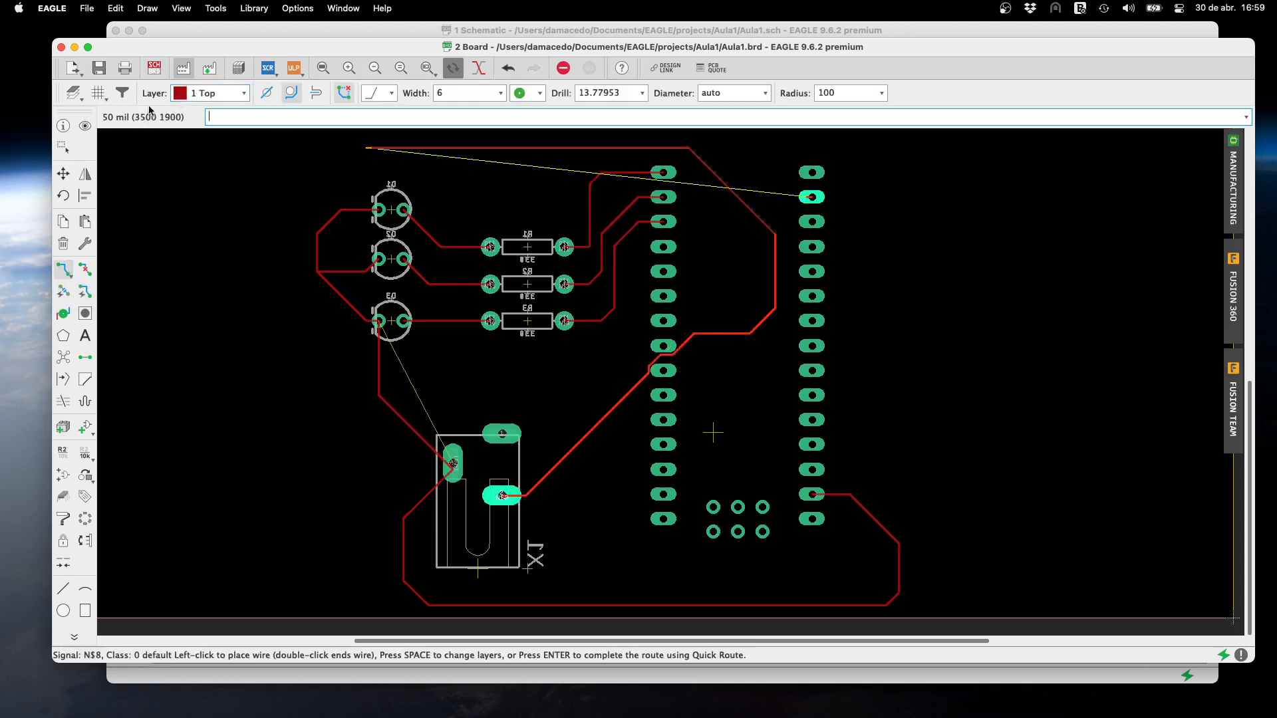
Undo the last two N$8 route segments between the Arduino's pin columns
click(114, 8)
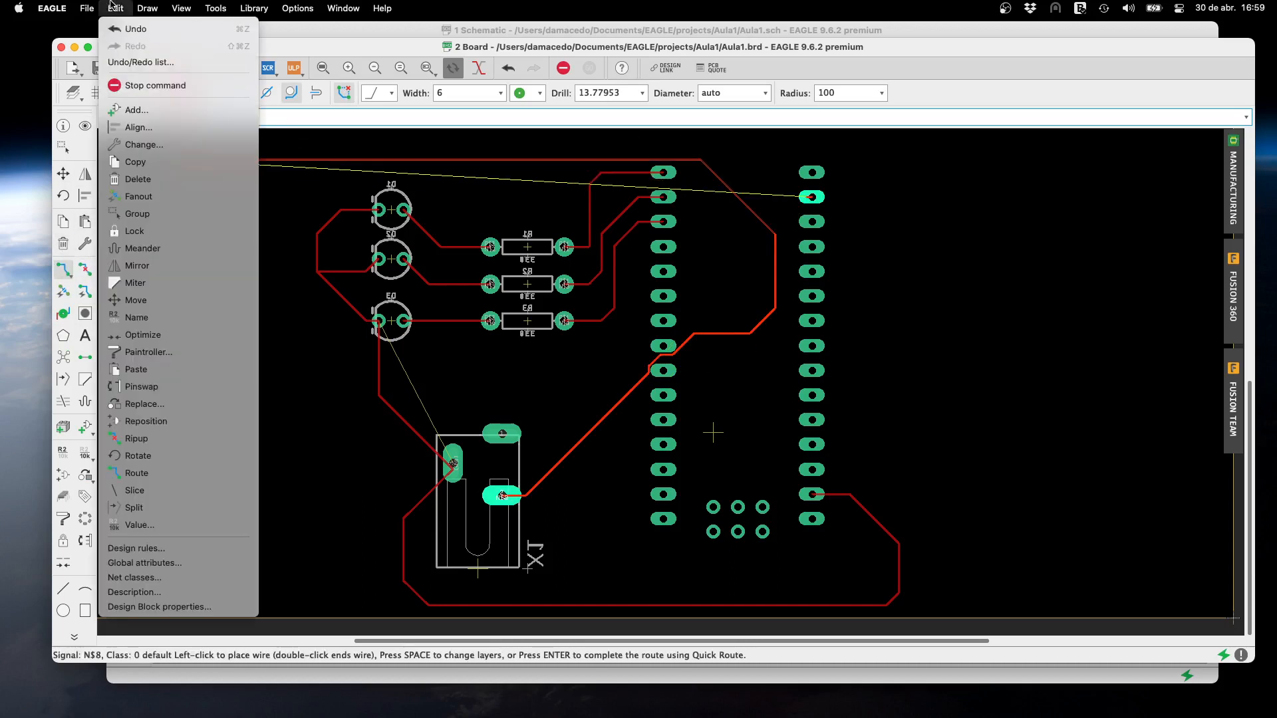
click(136, 28)
click(115, 8)
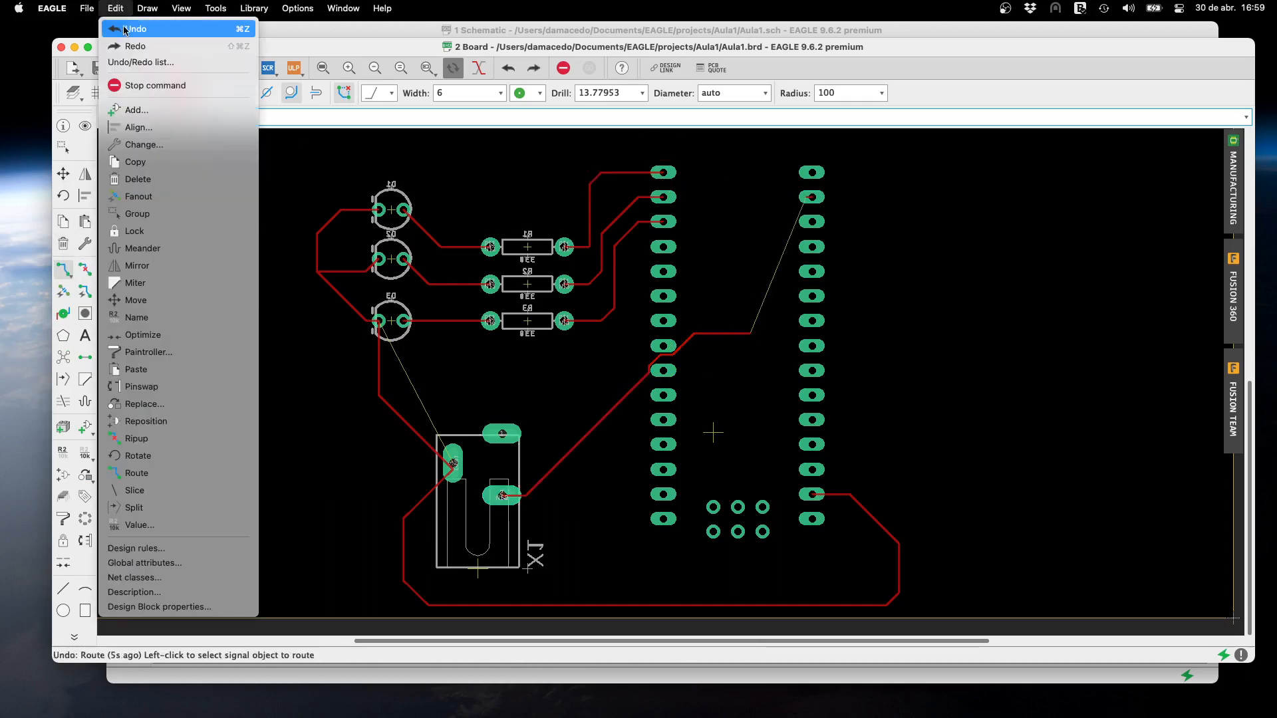
click(129, 29)
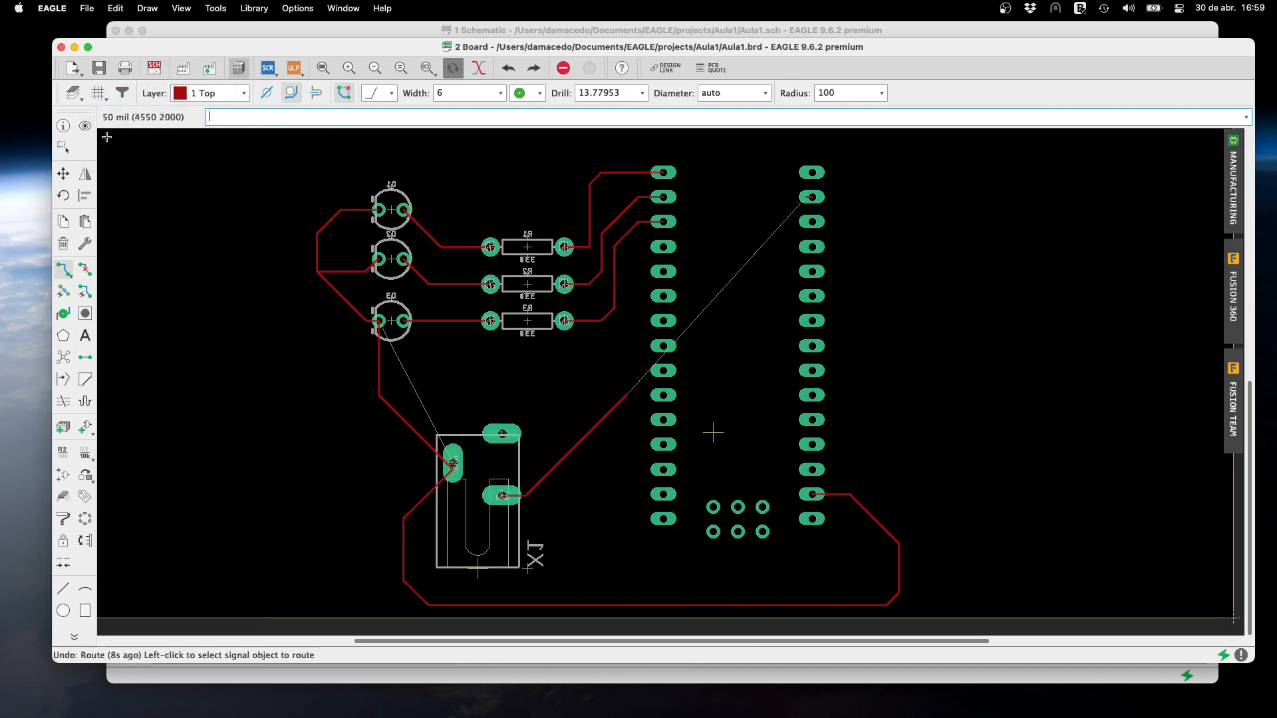
Mirror LED D1 to the bottom side through its properties, keeping 1 Top as the active layer
click(63, 126)
click(391, 214)
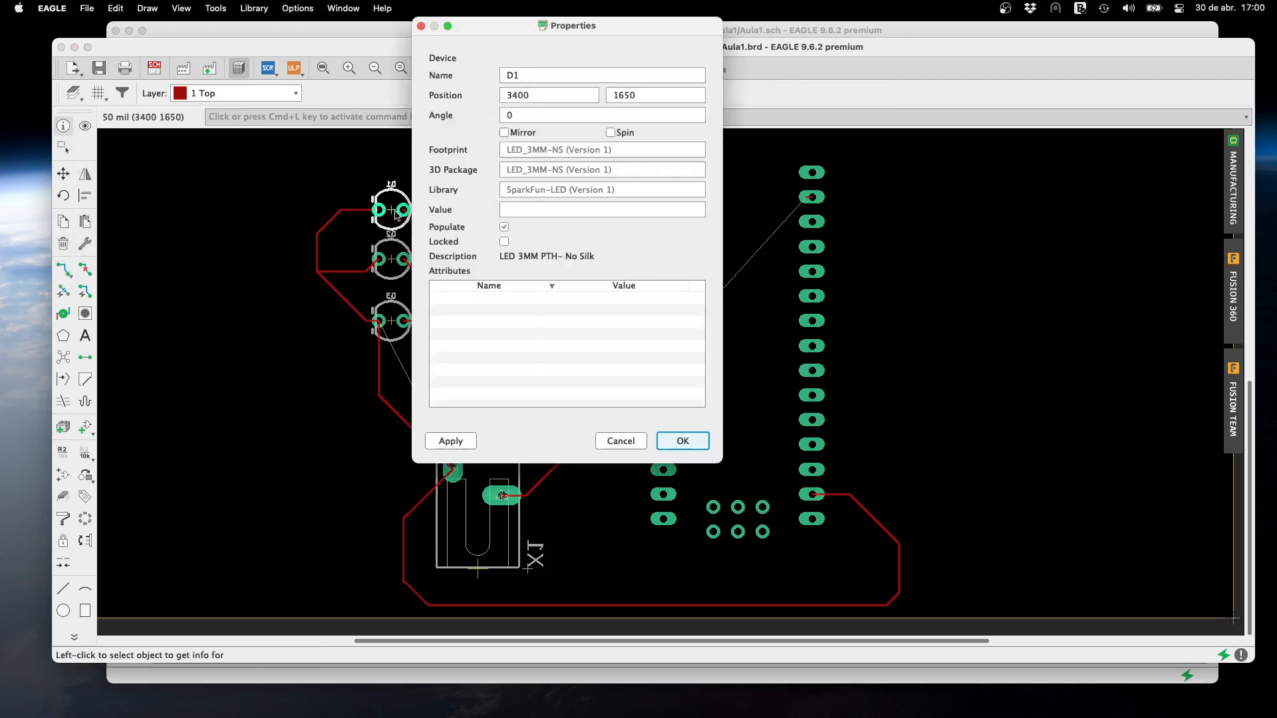
click(681, 441)
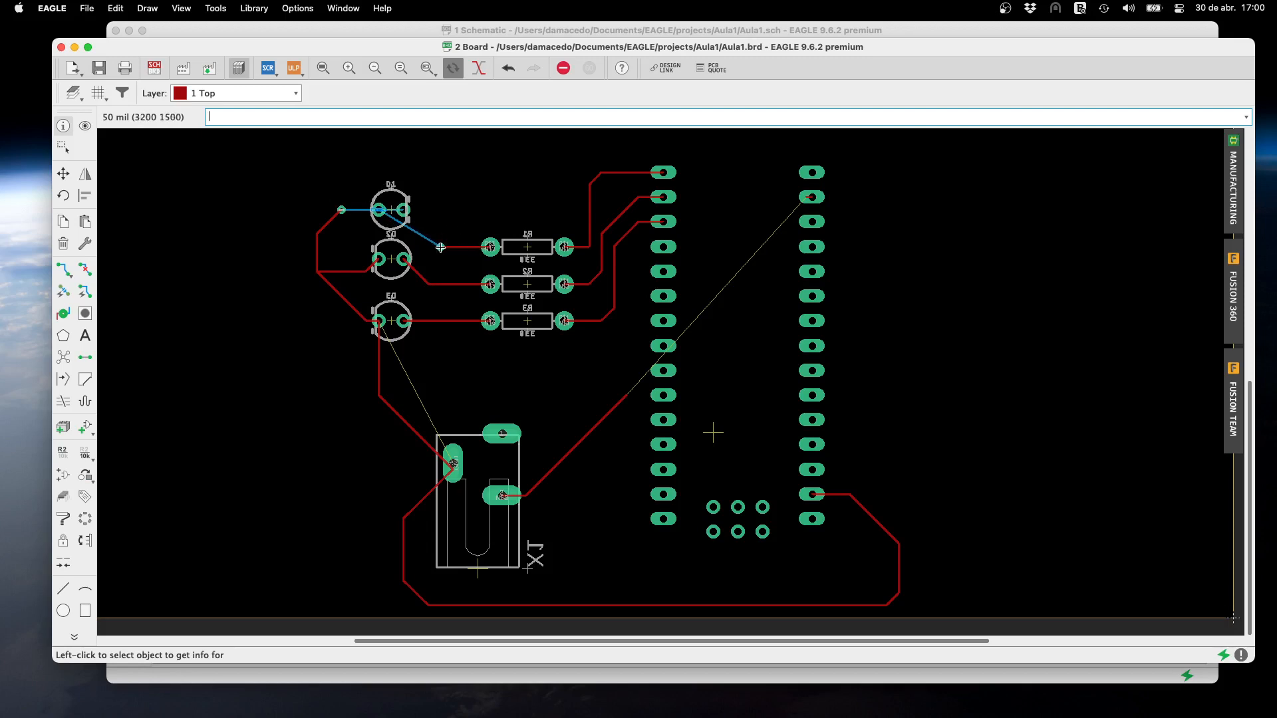
click(286, 93)
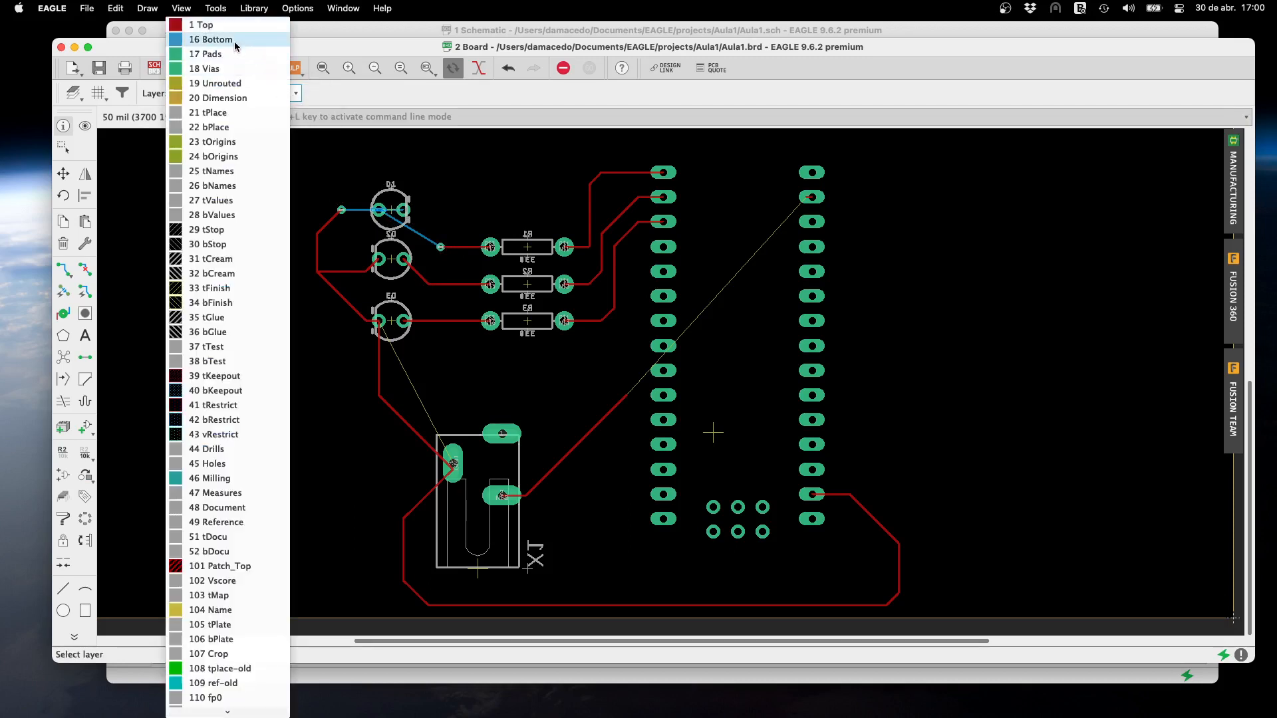
click(203, 24)
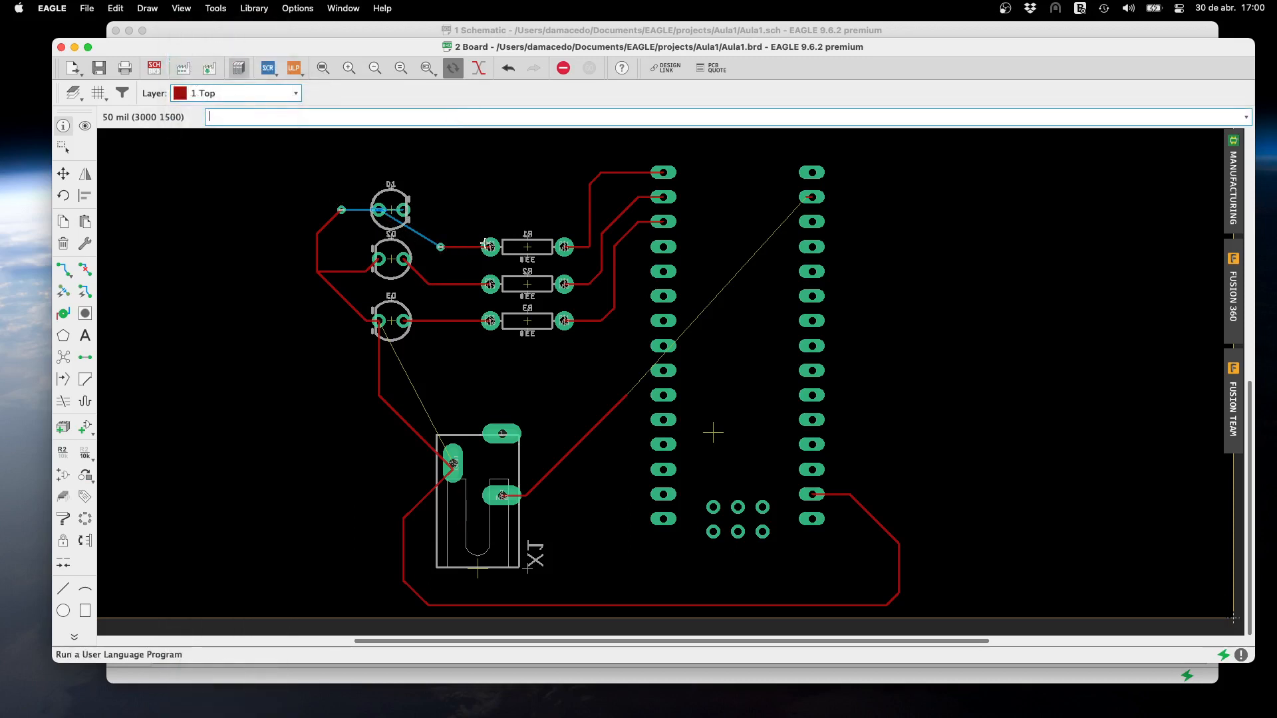
Examine the traces around D1, then enlarge the manufacturing preview and inspect the circuit on the board's top side
click(349, 68)
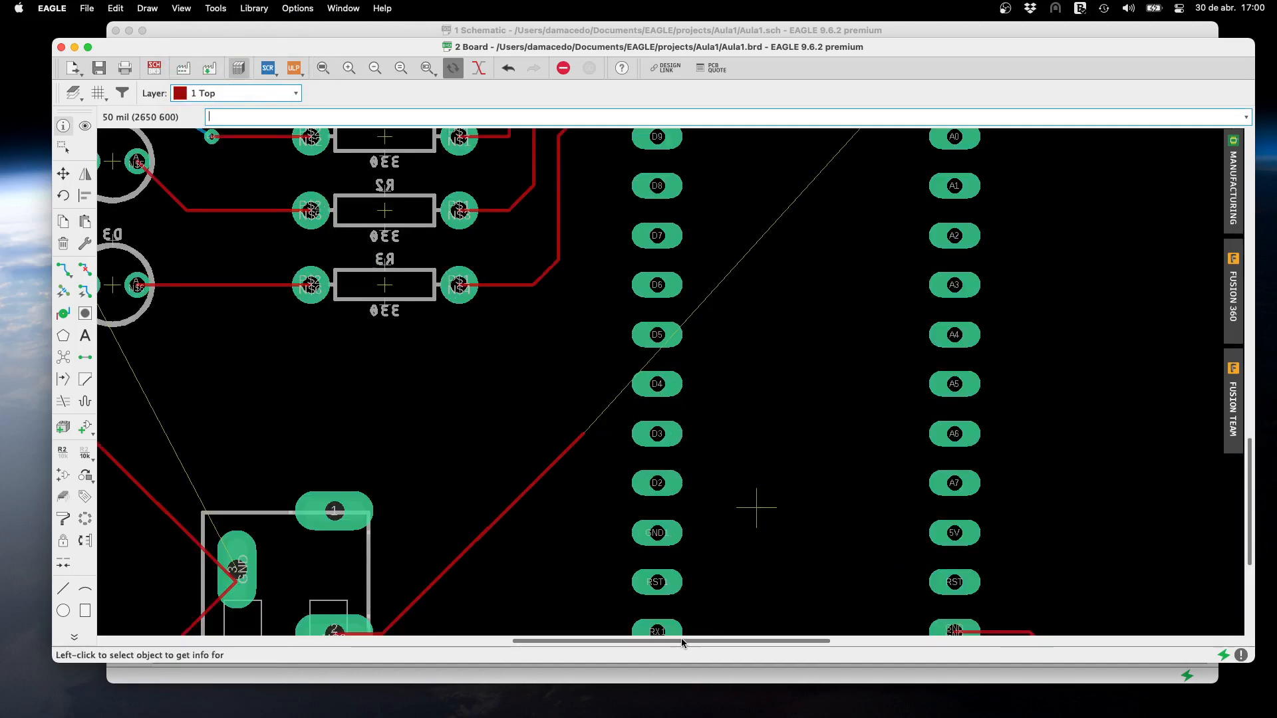
drag(683, 643, 516, 642)
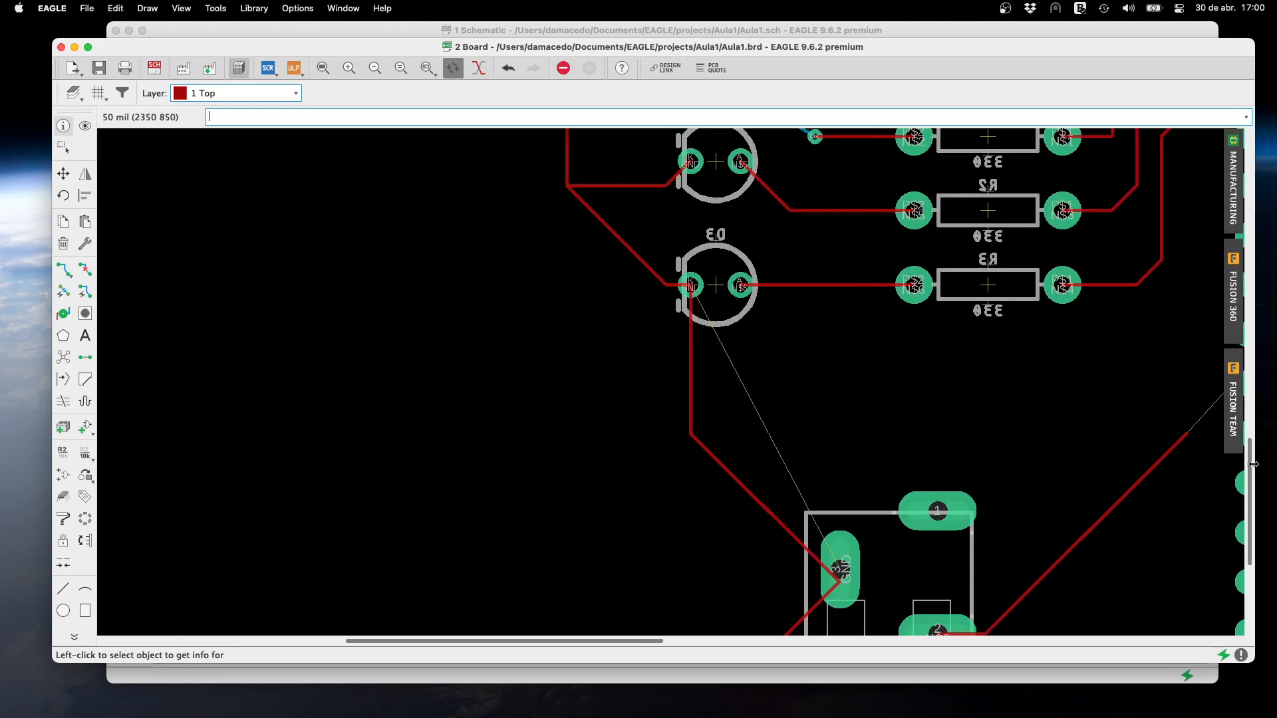
drag(1252, 463, 1256, 391)
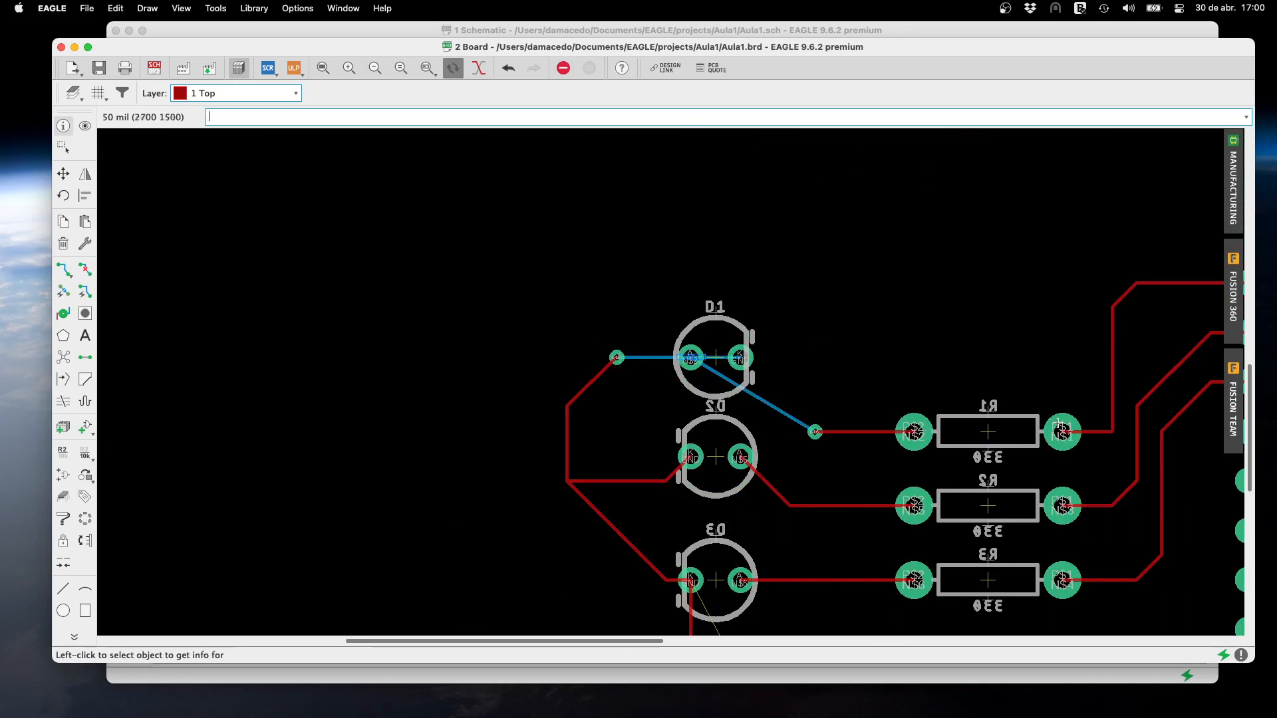
click(1234, 195)
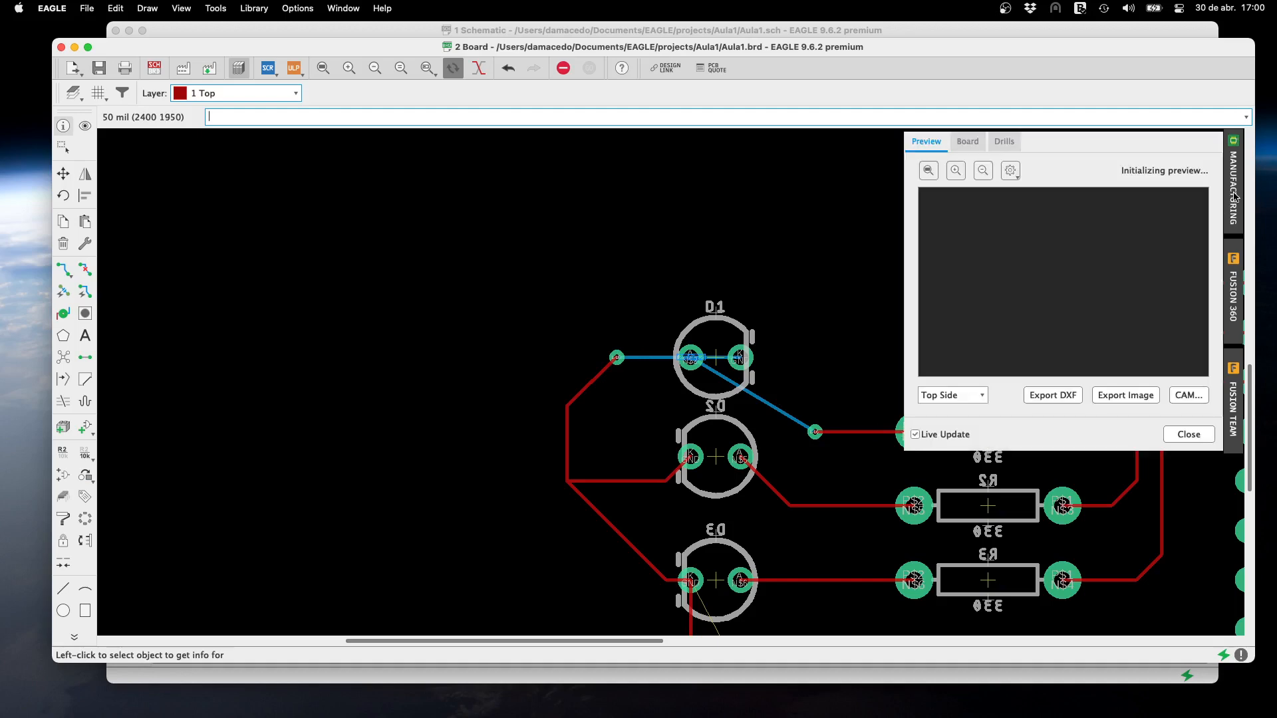
drag(1151, 156, 821, 178)
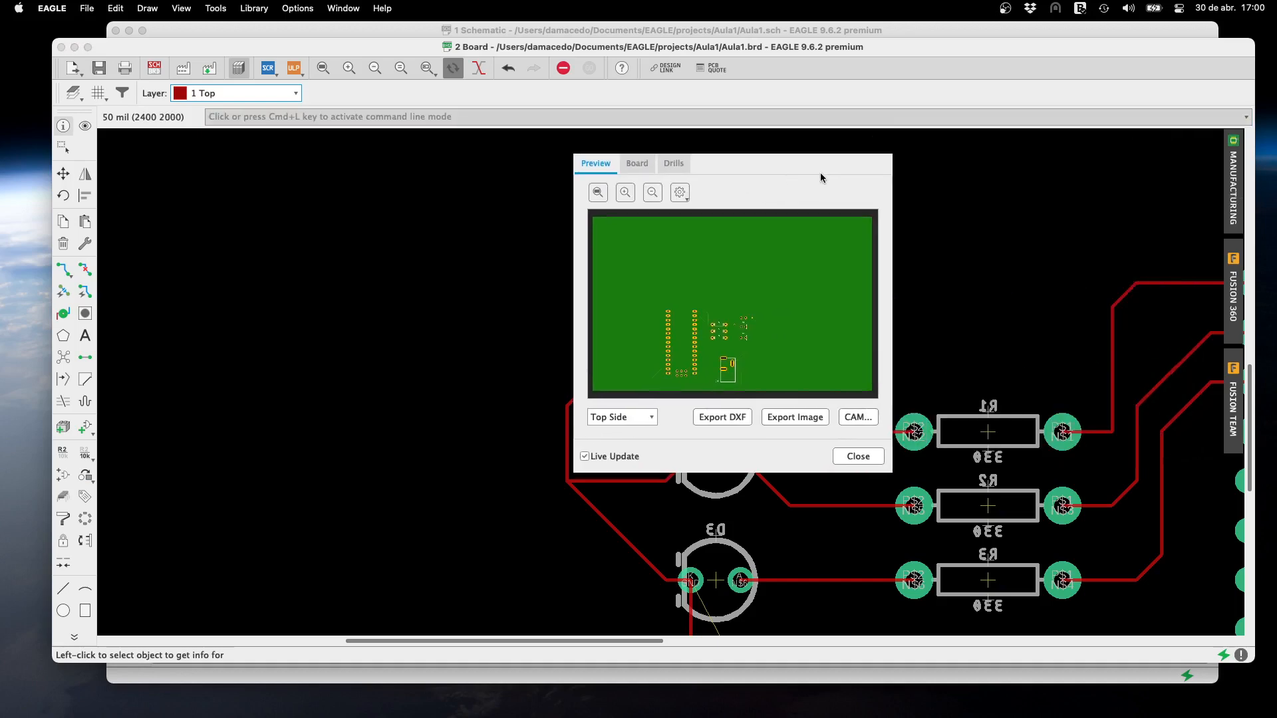
drag(890, 471, 1193, 651)
click(625, 193)
scroll(752, 356, right, 3)
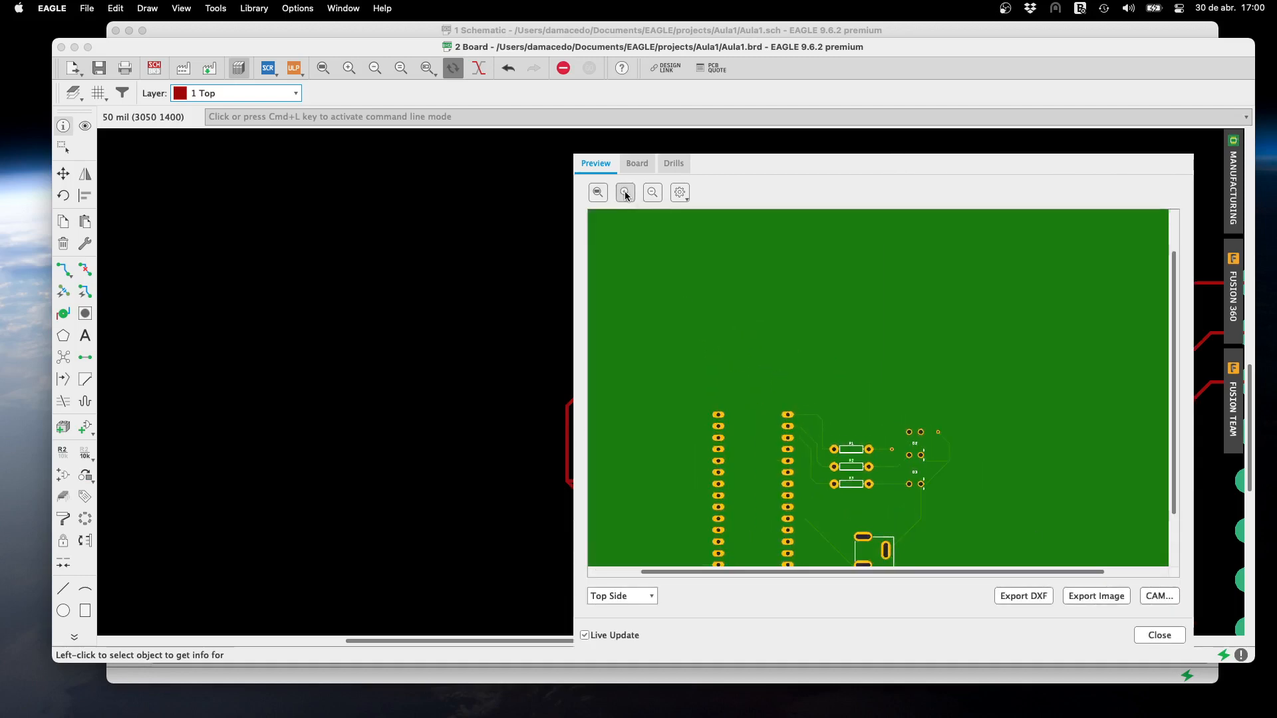
scroll(752, 356, down, 5)
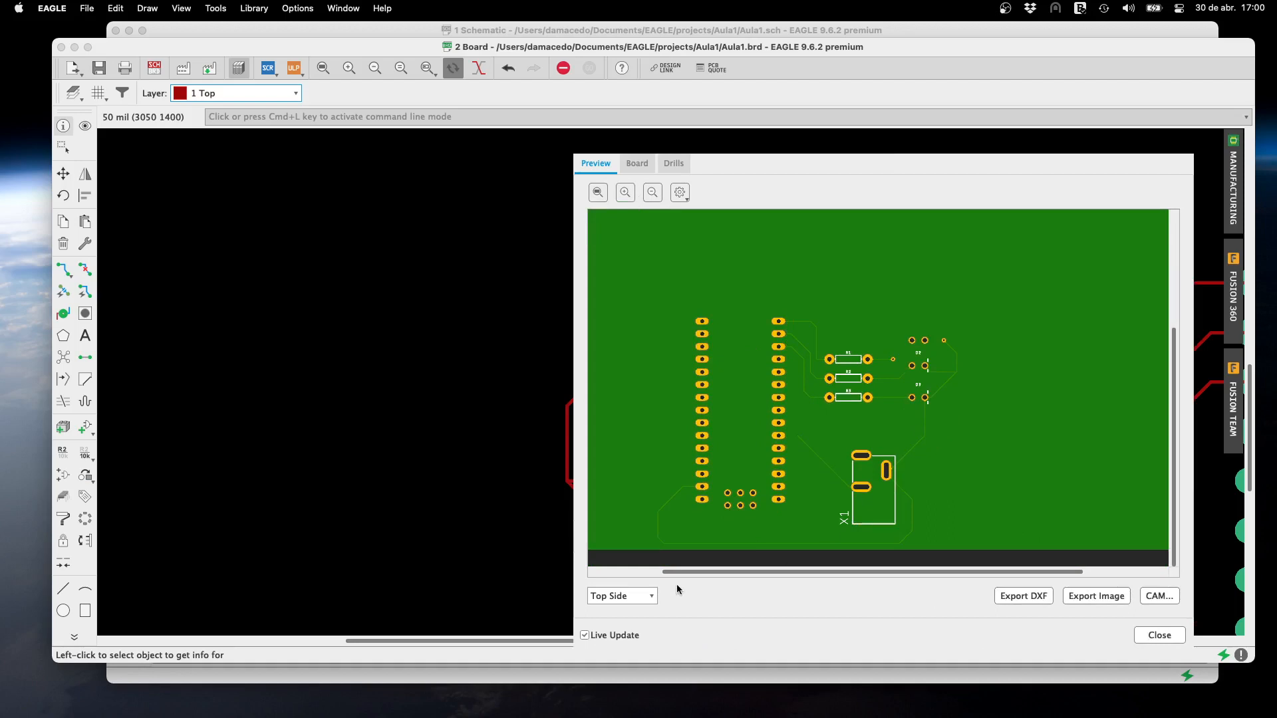
Preview the board's bottom side and examine D1 with its connected traces up close
click(631, 599)
click(621, 611)
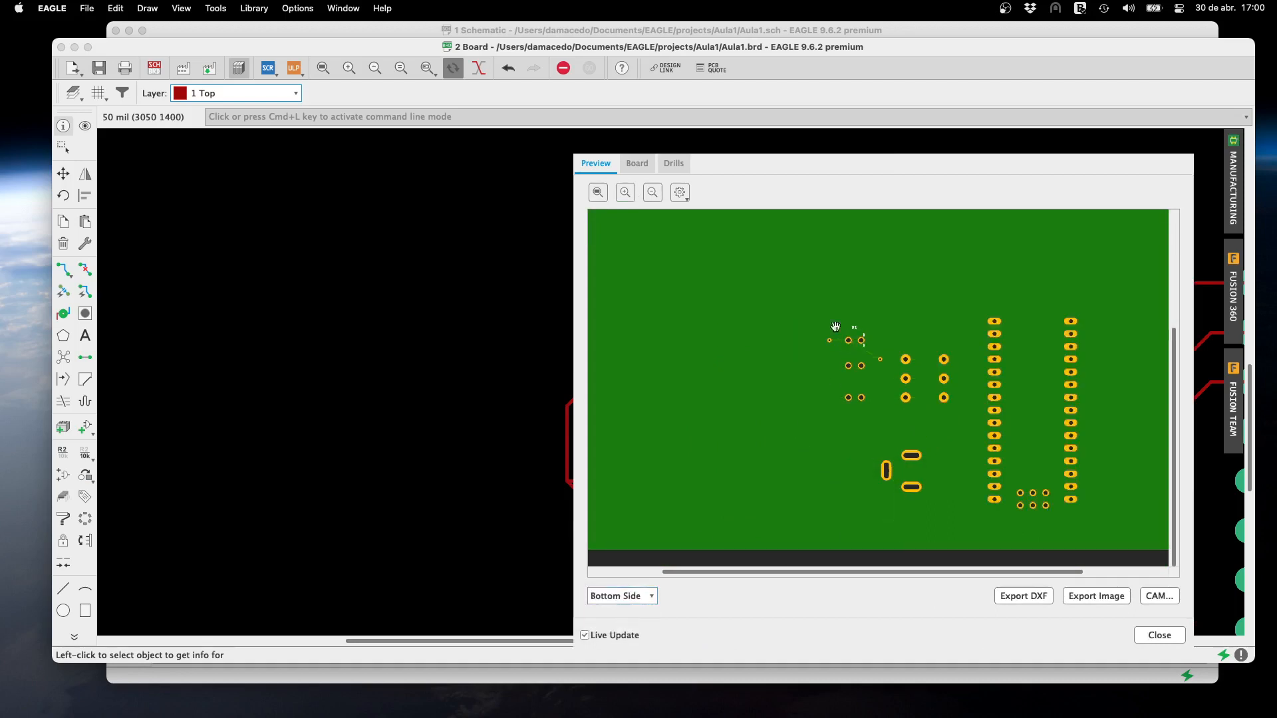
click(625, 193)
click(628, 191)
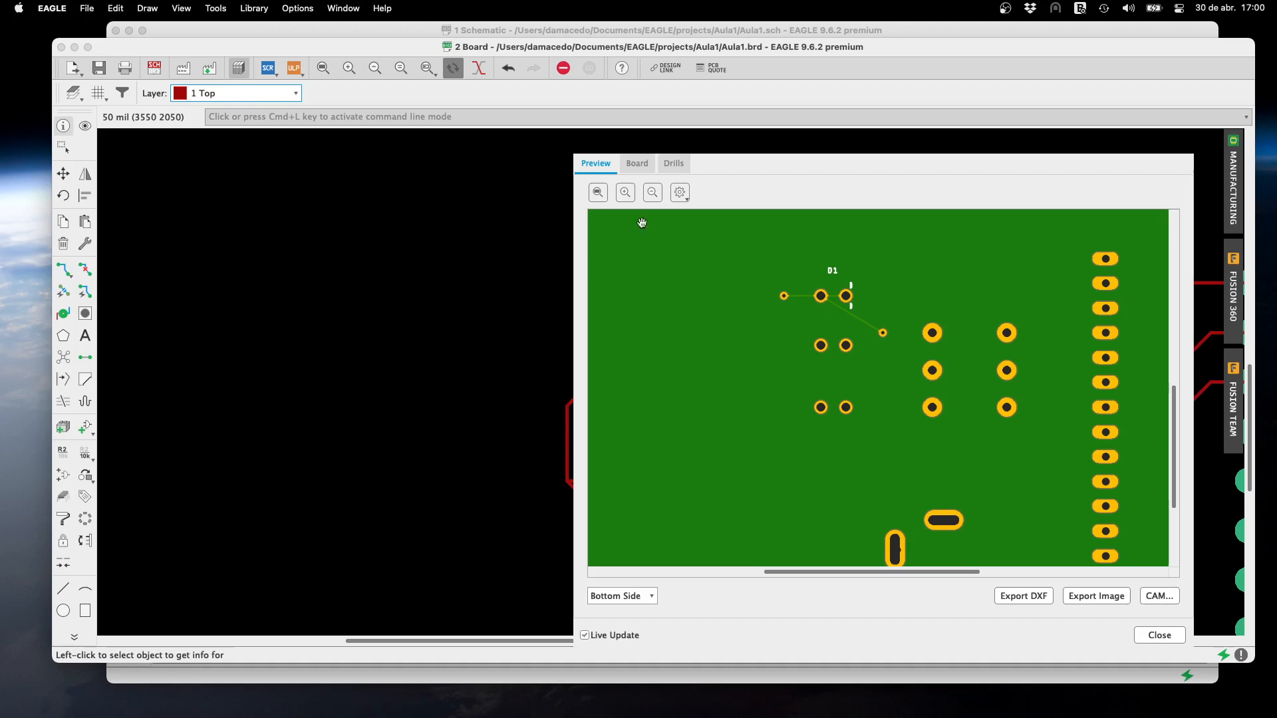
click(652, 192)
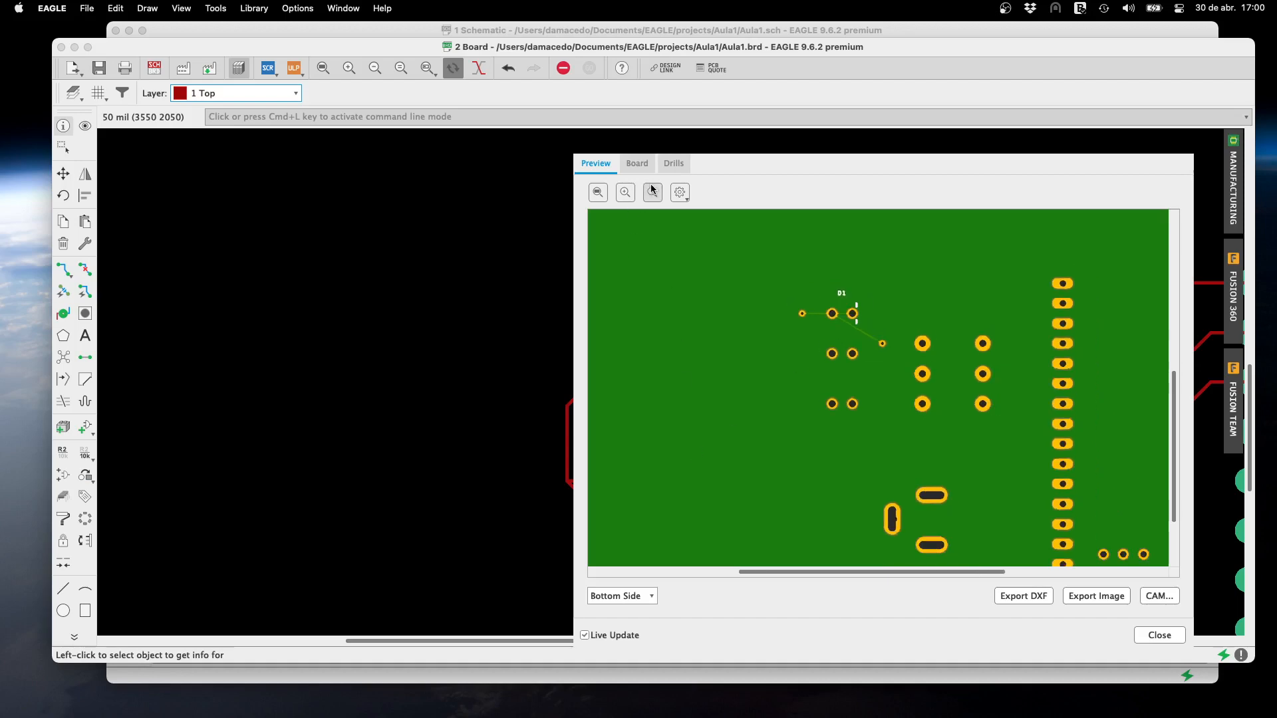
Return the manufacturing preview to Top Side, review it, and close the preview
click(602, 595)
click(608, 580)
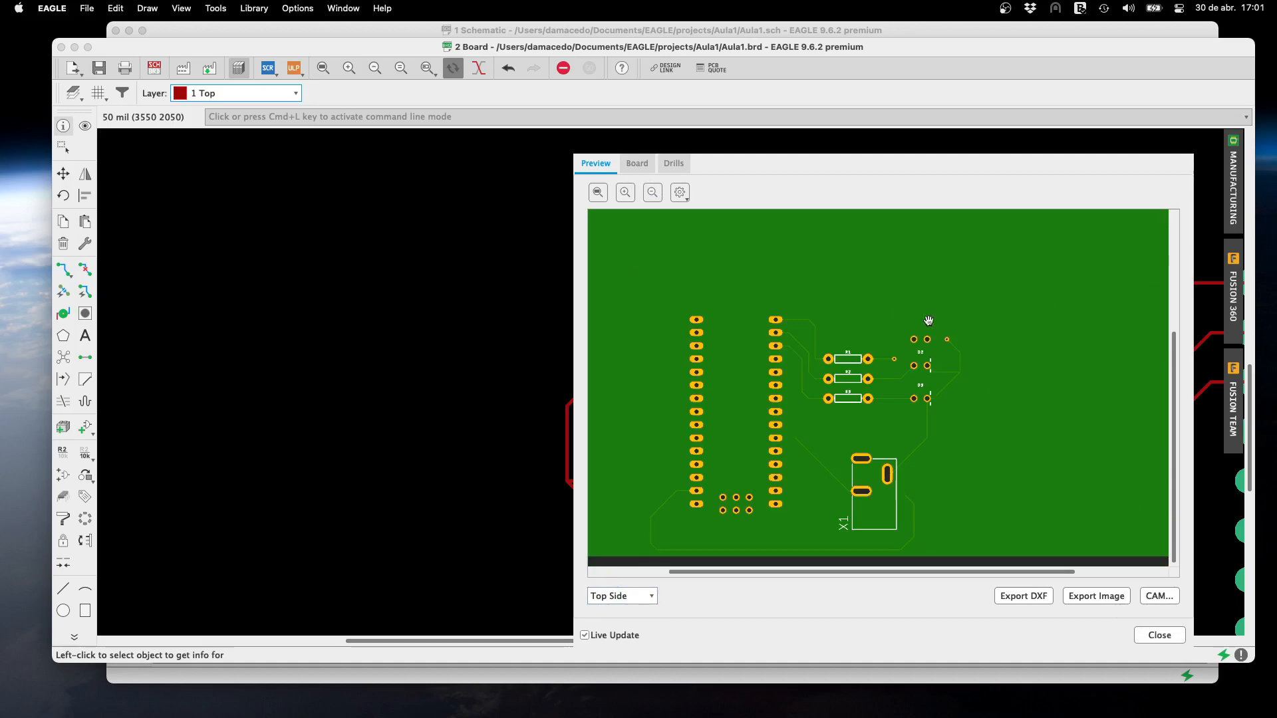
click(1157, 635)
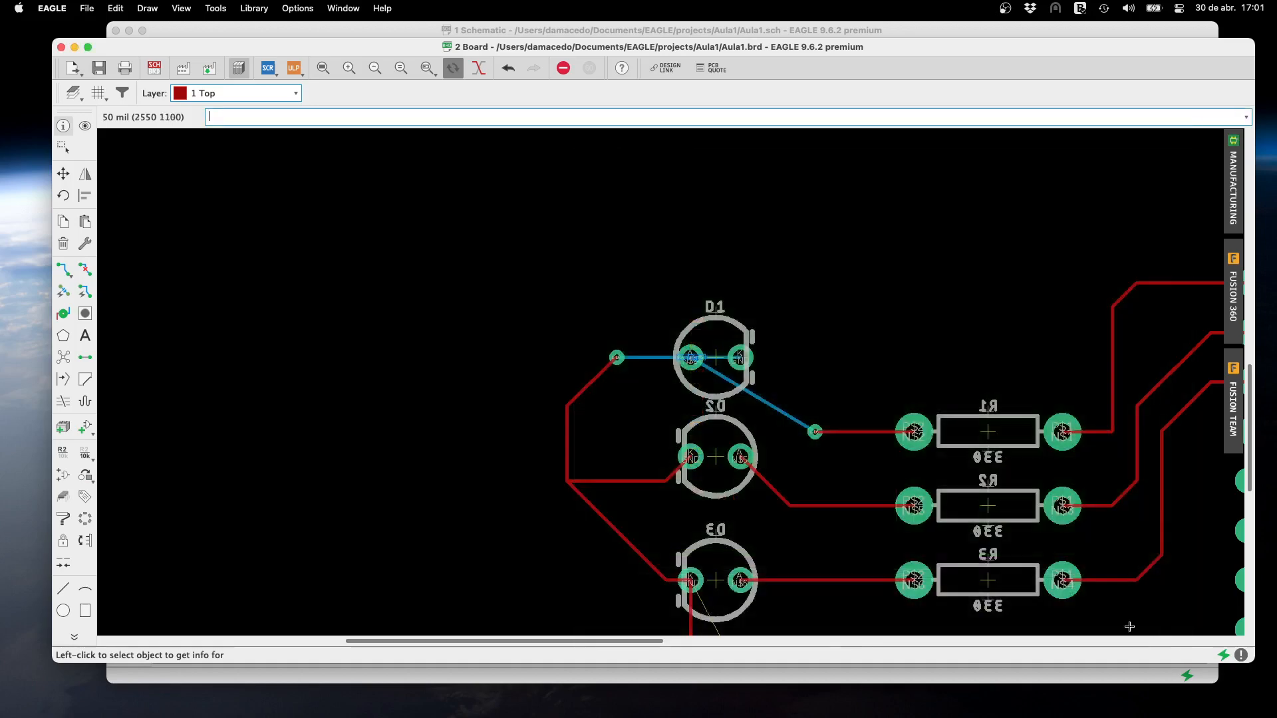
Group all components and traces of the circuit on the board
click(377, 67)
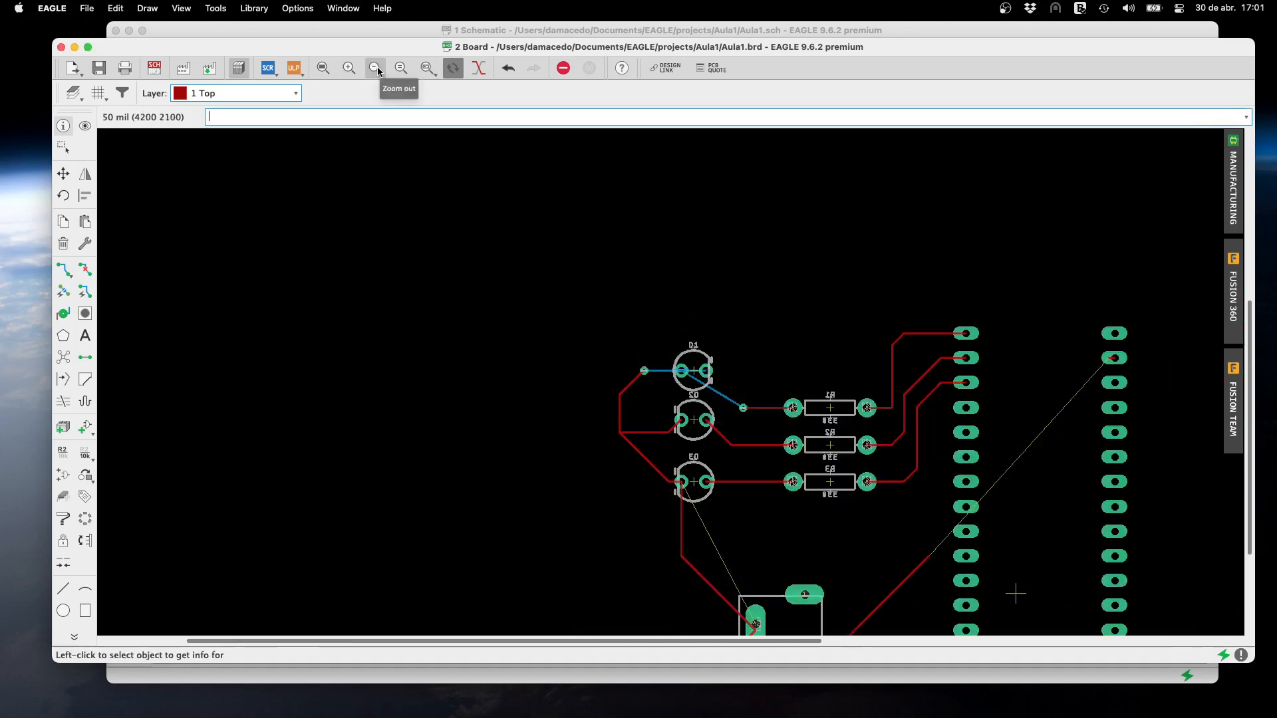
click(377, 66)
click(377, 66)
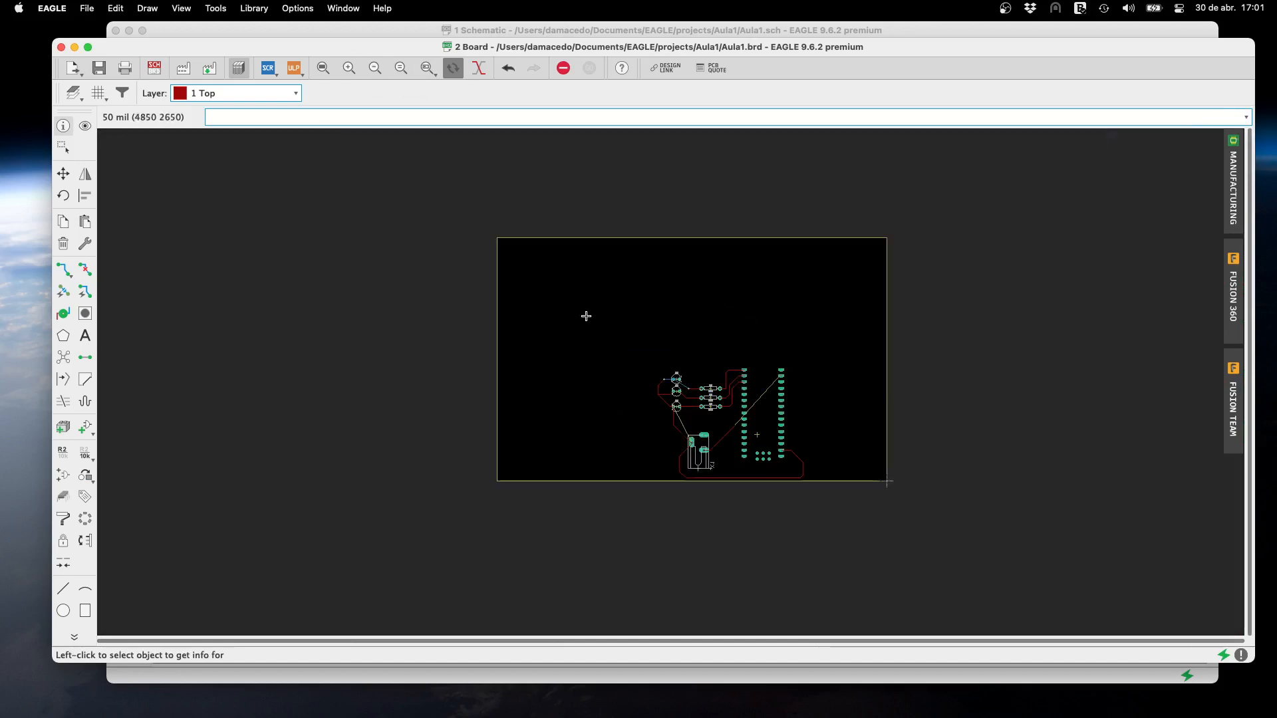
click(63, 146)
drag(633, 354, 851, 500)
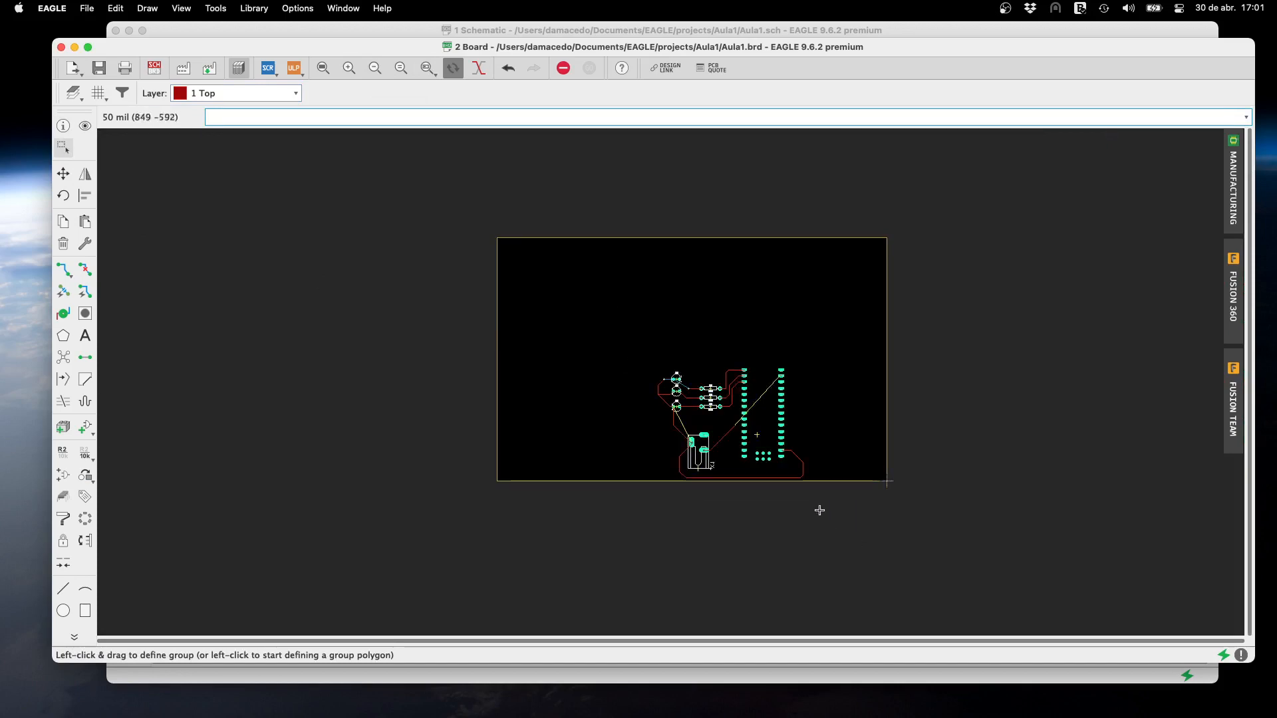
Open the selection filter and limit the selectable object types to Airwire
click(180, 7)
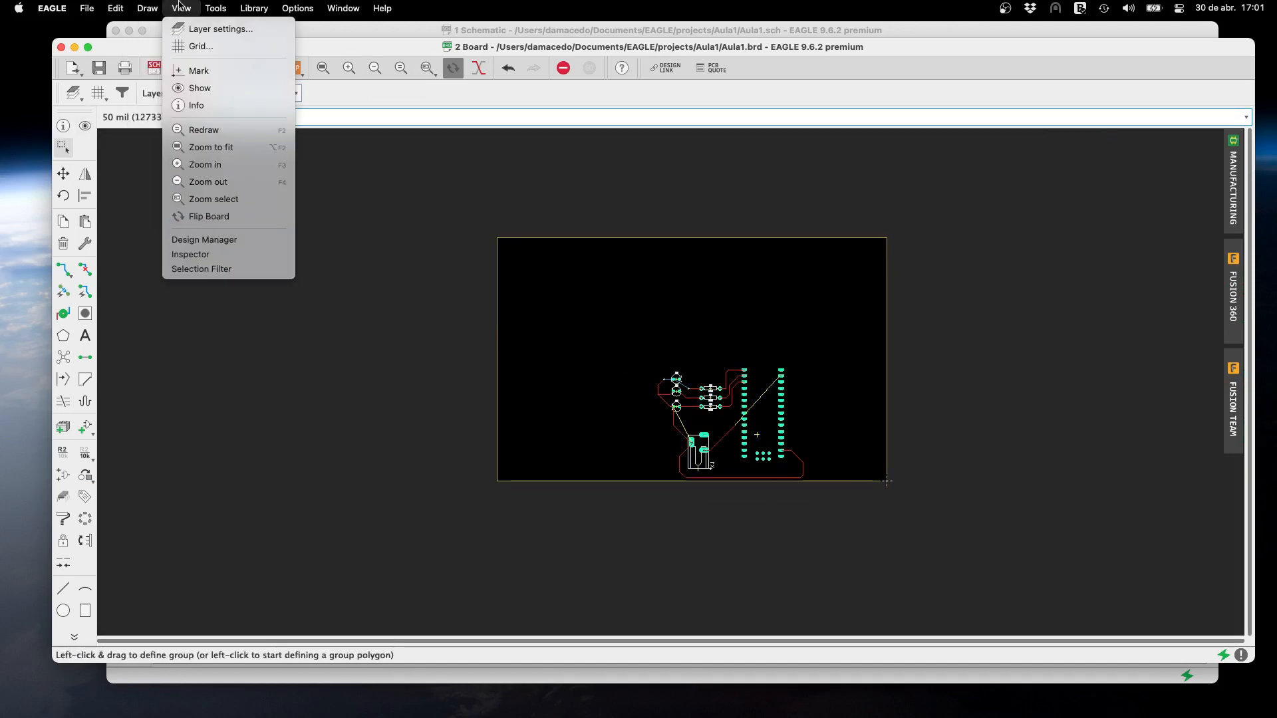
click(202, 269)
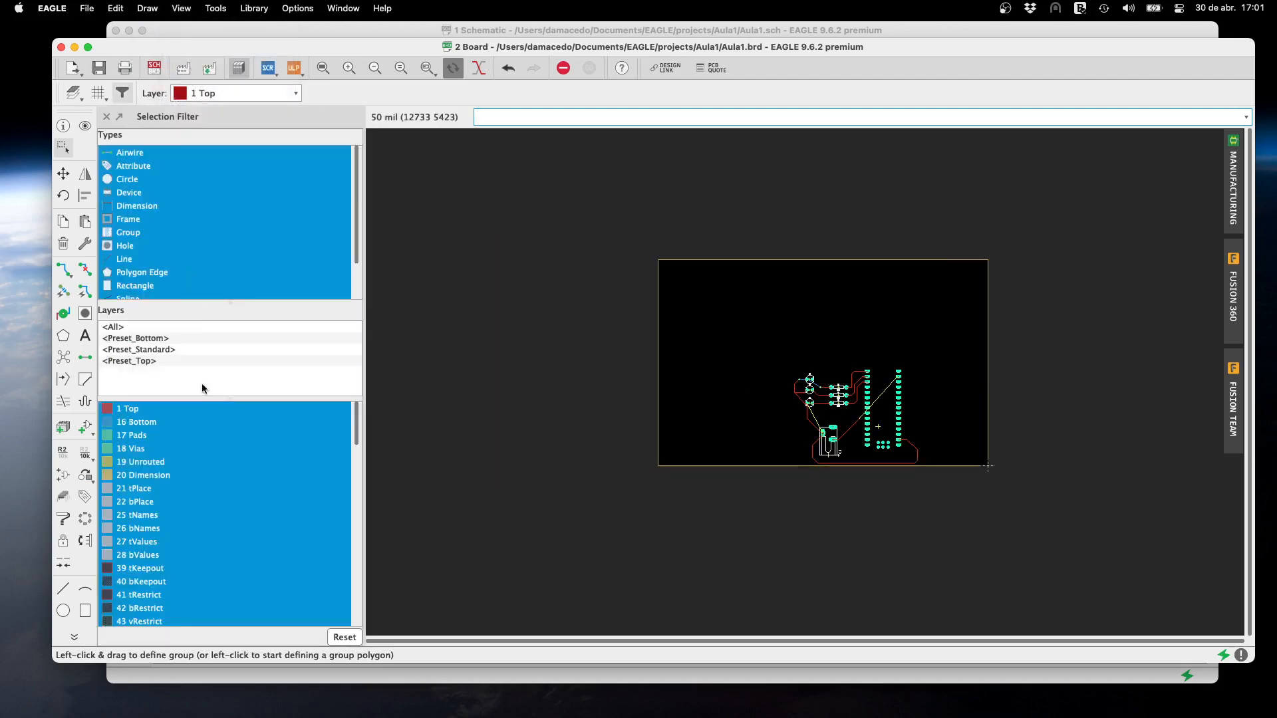
click(140, 166)
click(137, 153)
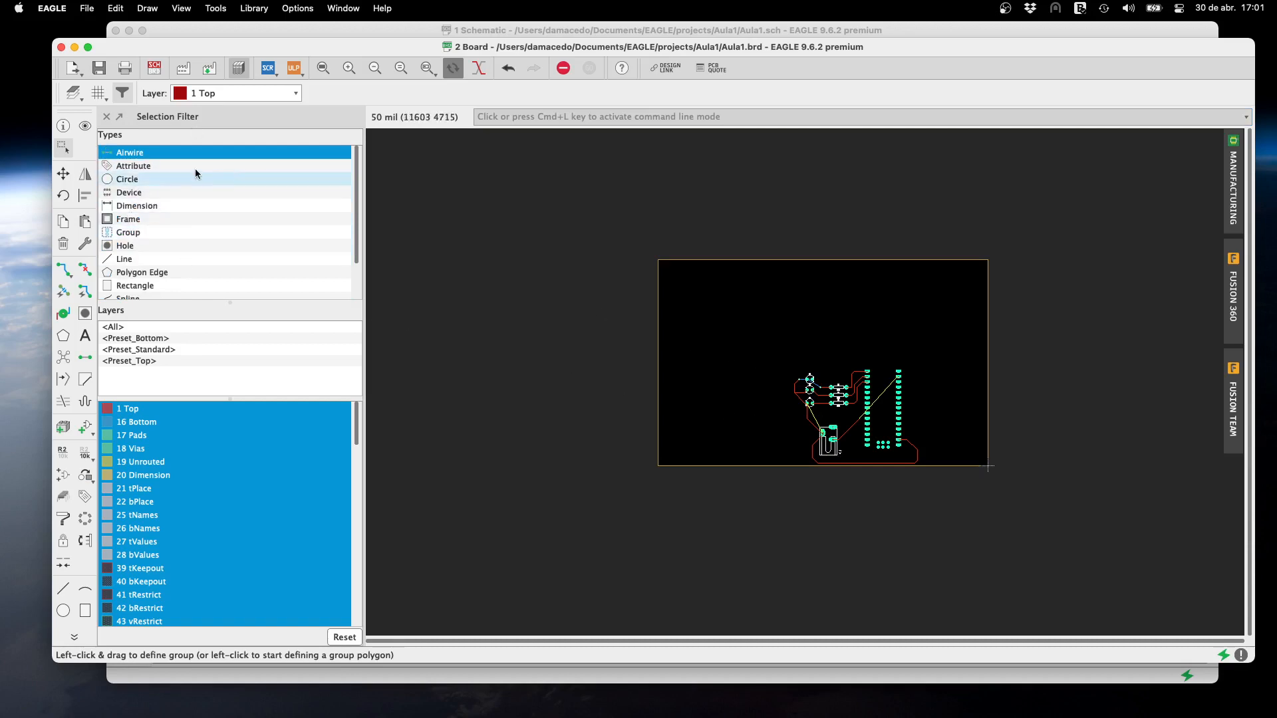
Group the airwires across the whole circuit using the filtered selection
click(63, 244)
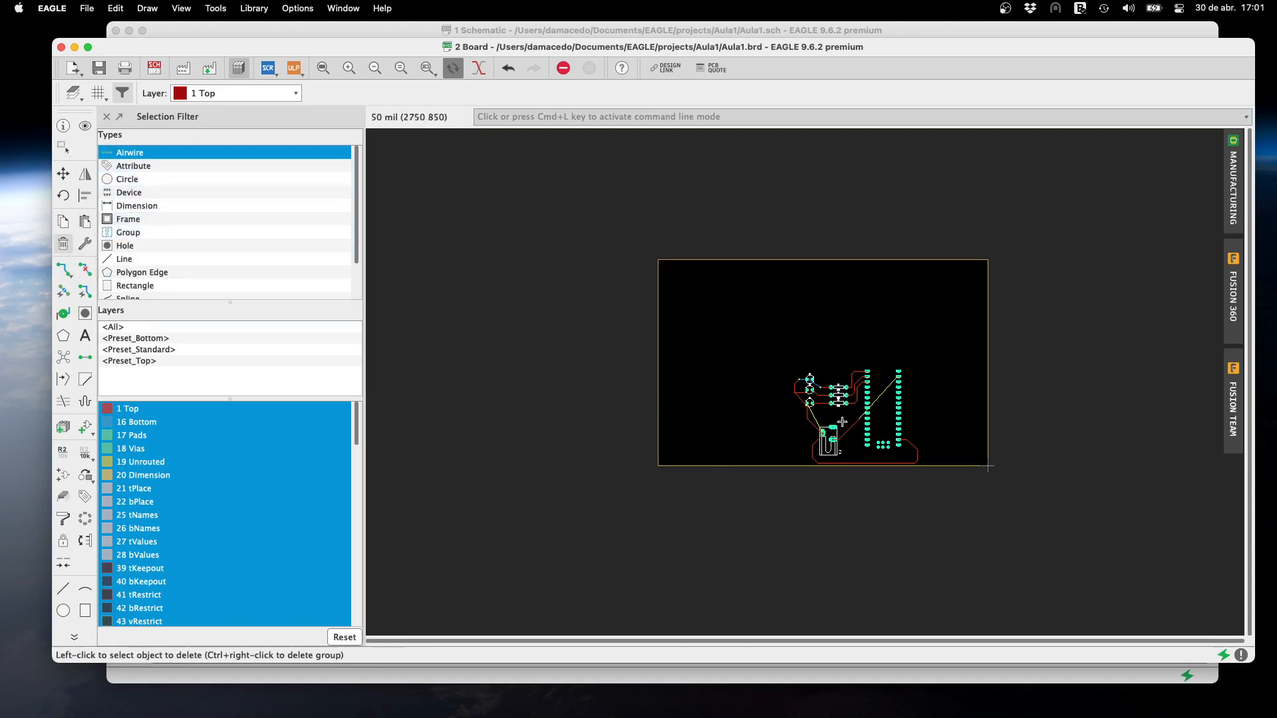
click(63, 146)
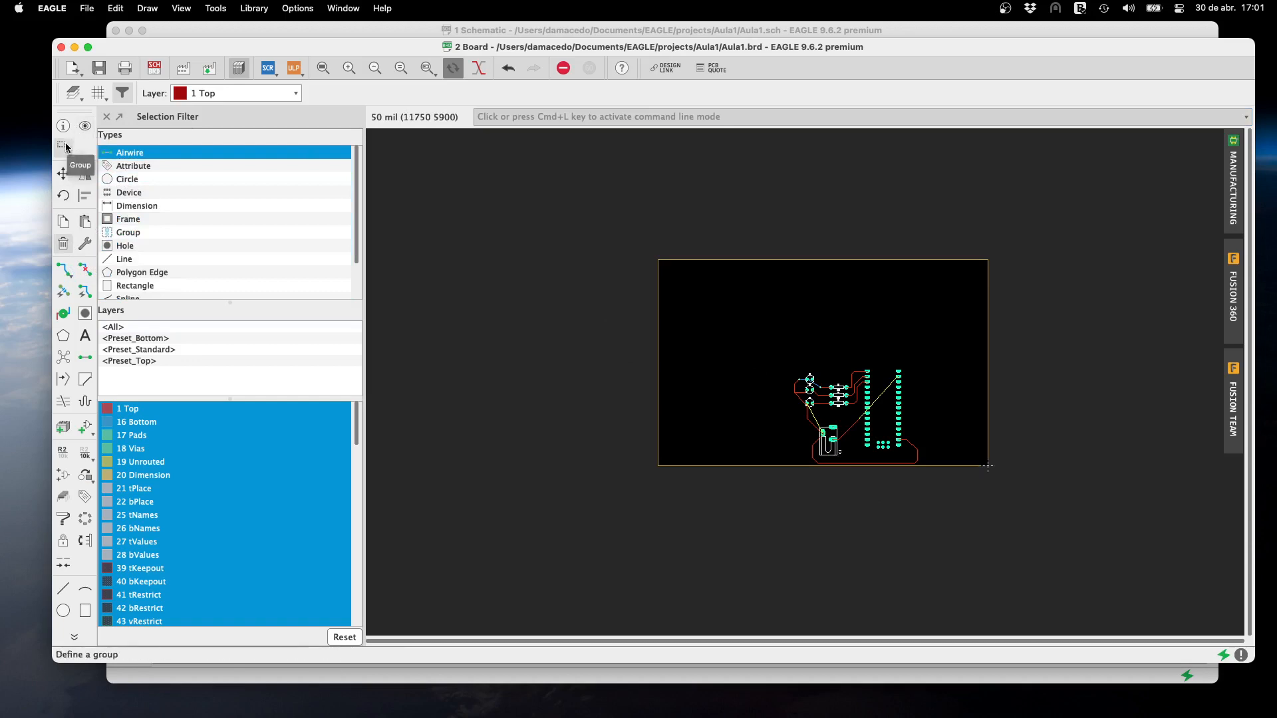
drag(758, 341, 949, 503)
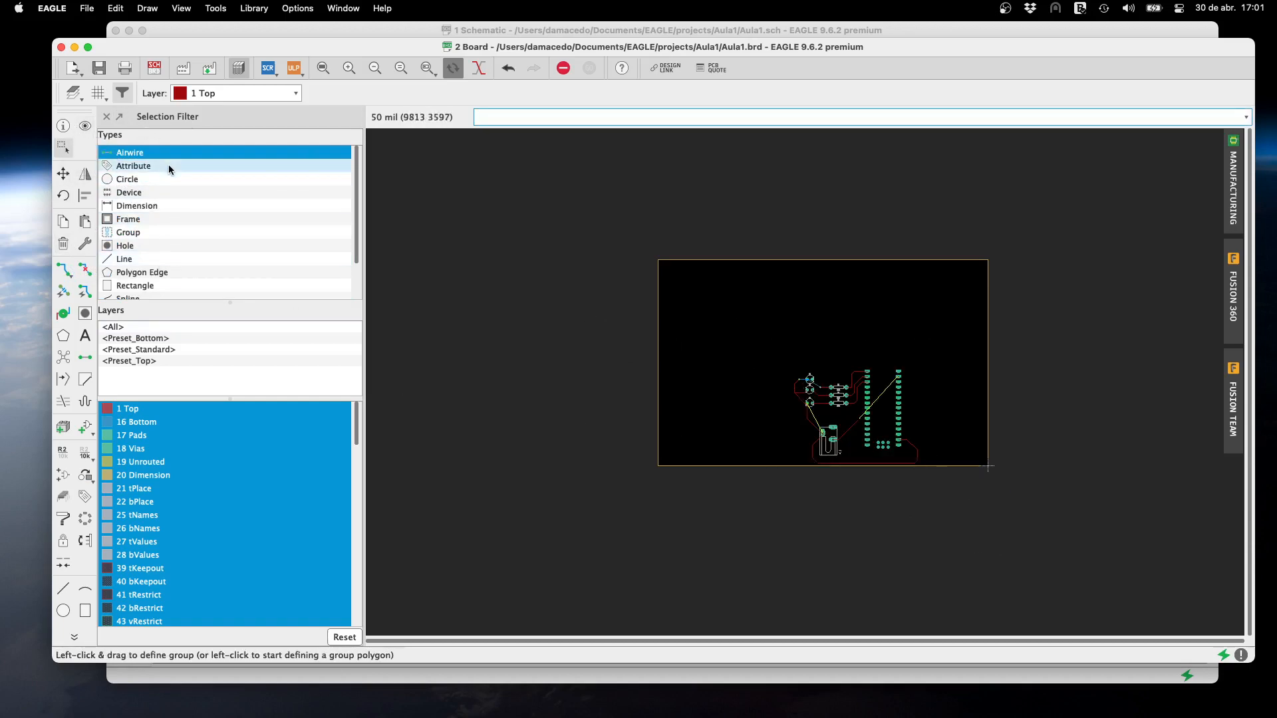
Limit the selectable object types to Wire and group the traces across the whole circuit
scroll(168, 198, down, 3)
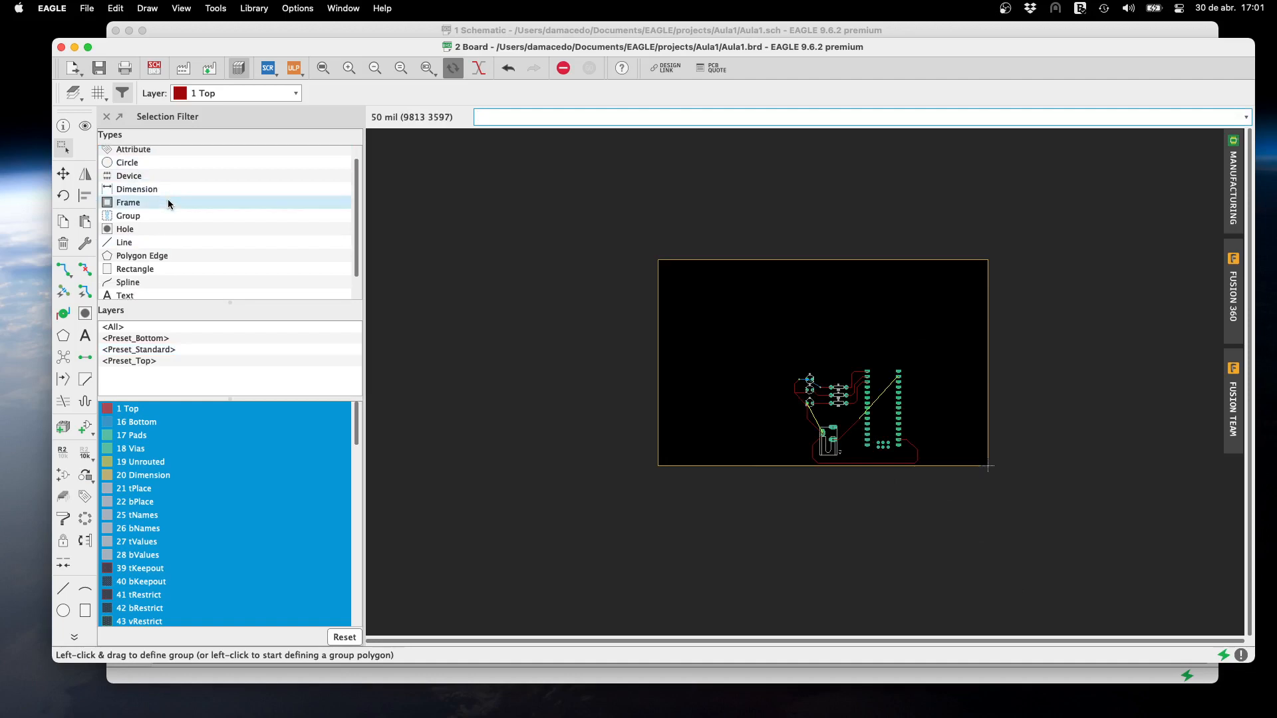
click(166, 293)
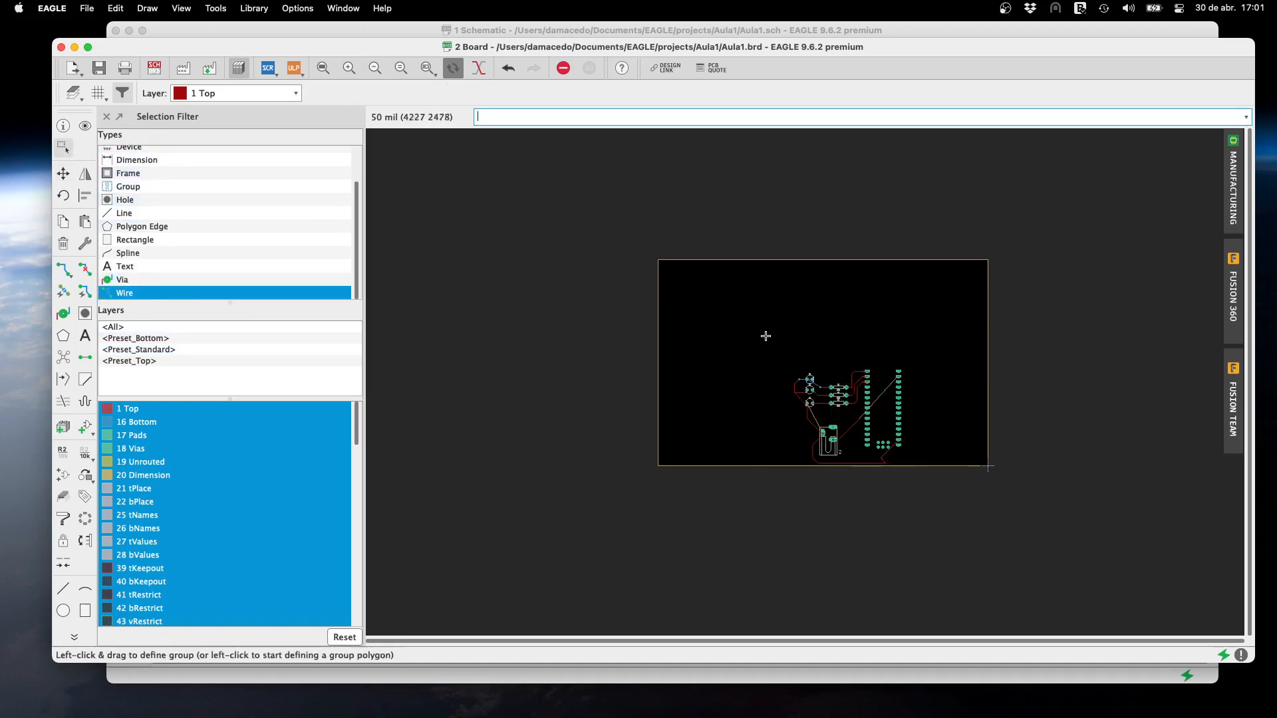
drag(766, 336, 948, 486)
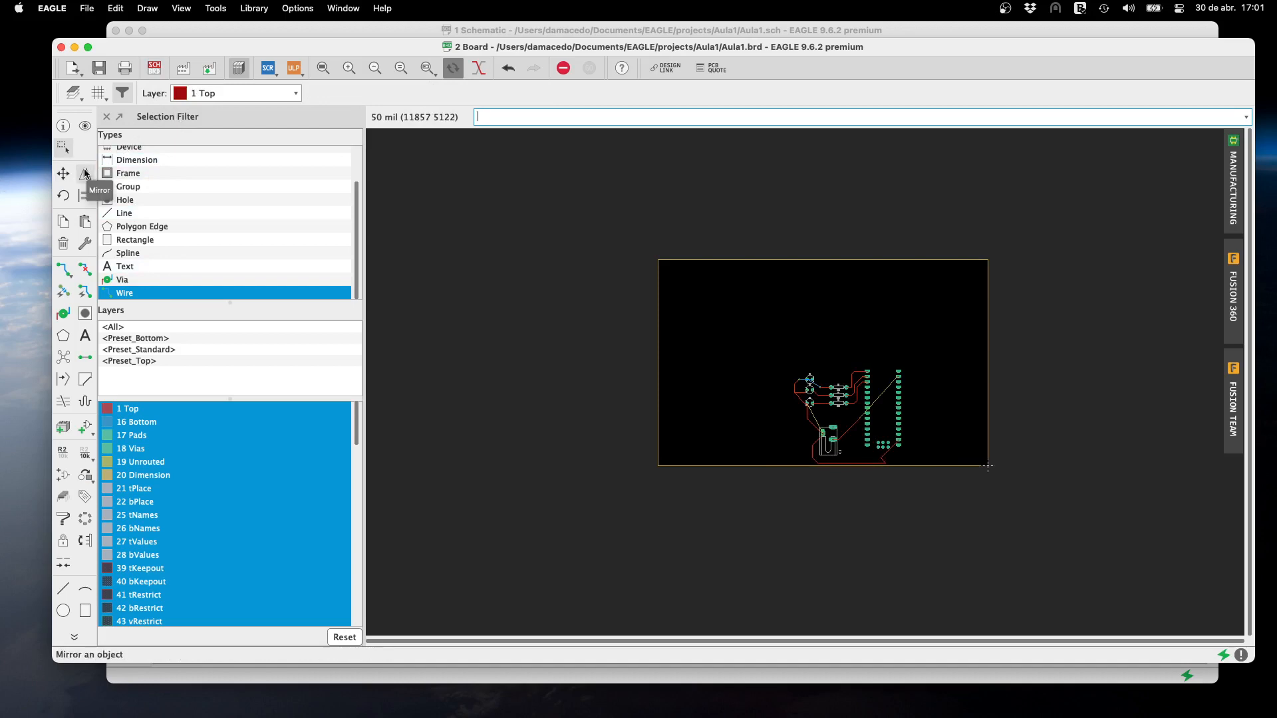
Delete the GND trace running below the circuit, and group and delete all remaining traces on the board
click(64, 243)
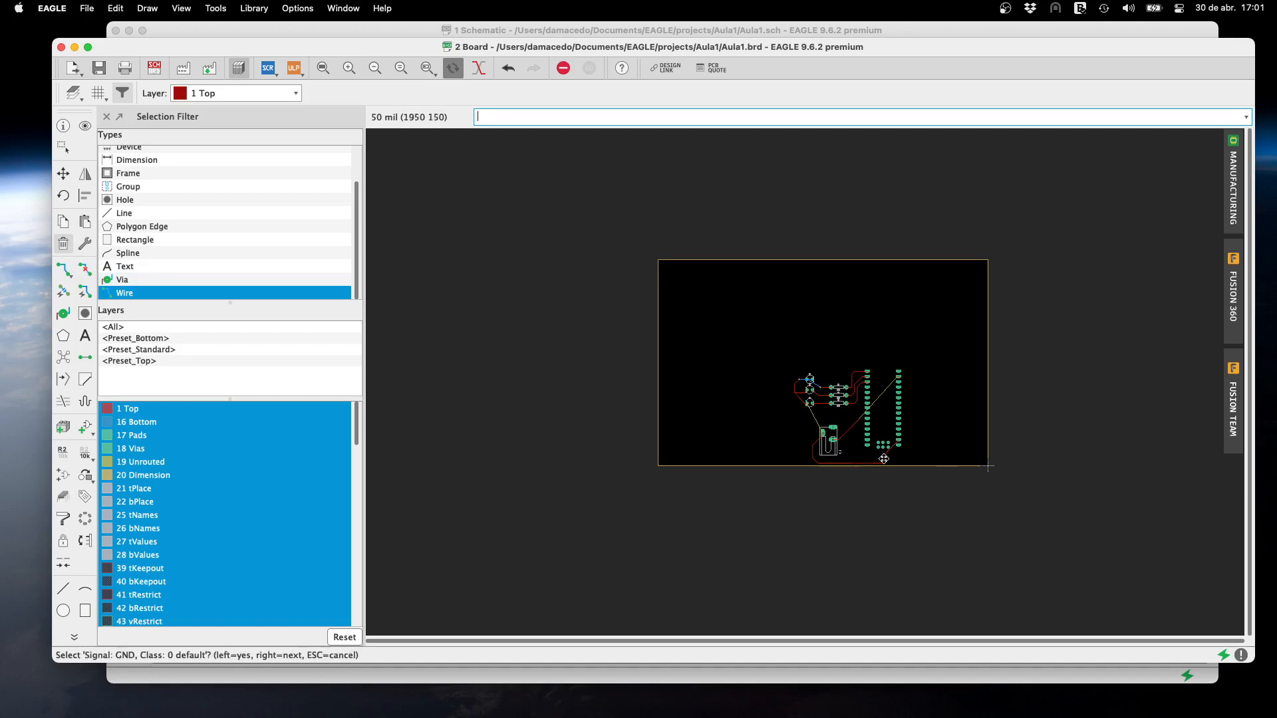
click(854, 460)
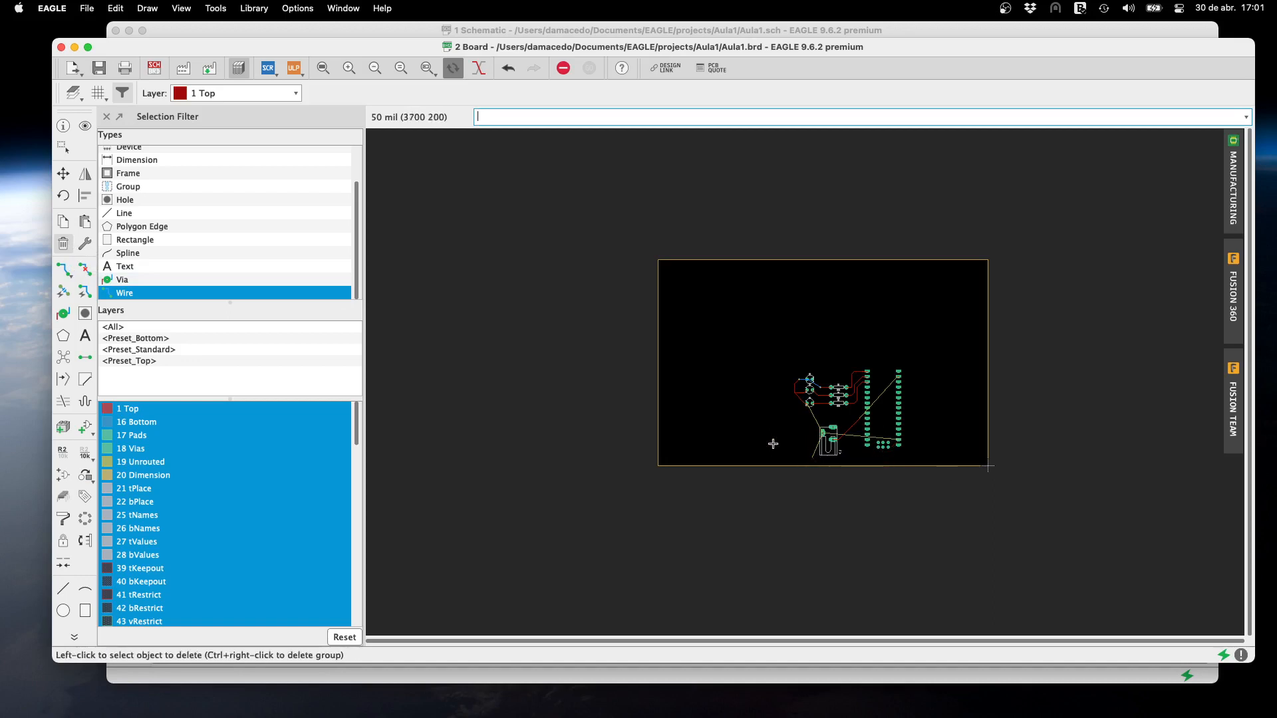
click(63, 146)
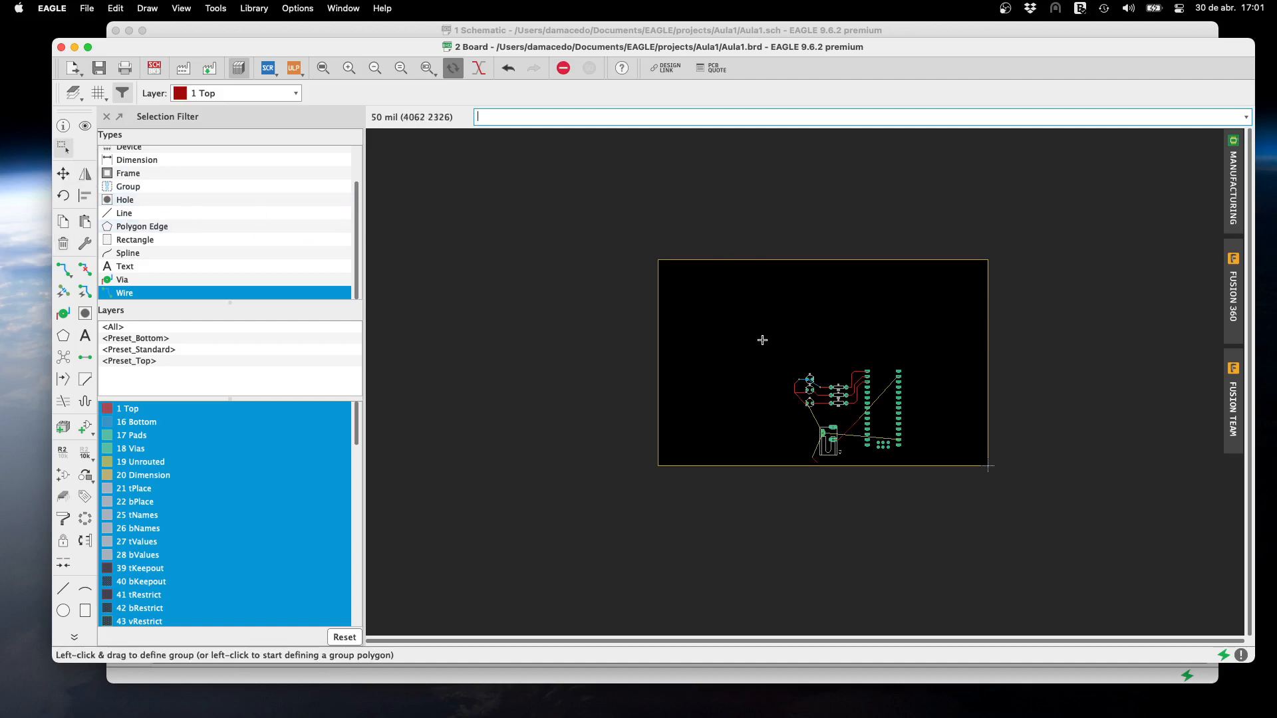
drag(762, 340, 988, 516)
key(Delete)
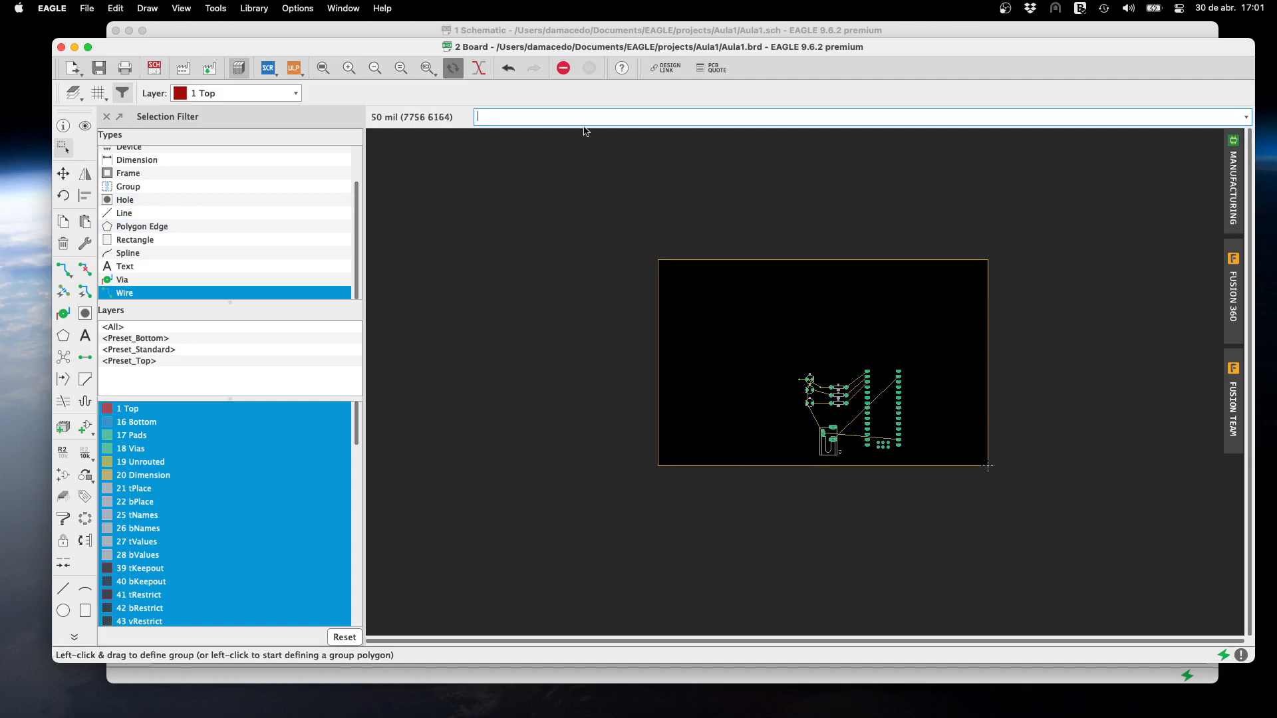
Run the Autorouter on the board with the effort set to High
click(347, 69)
click(347, 69)
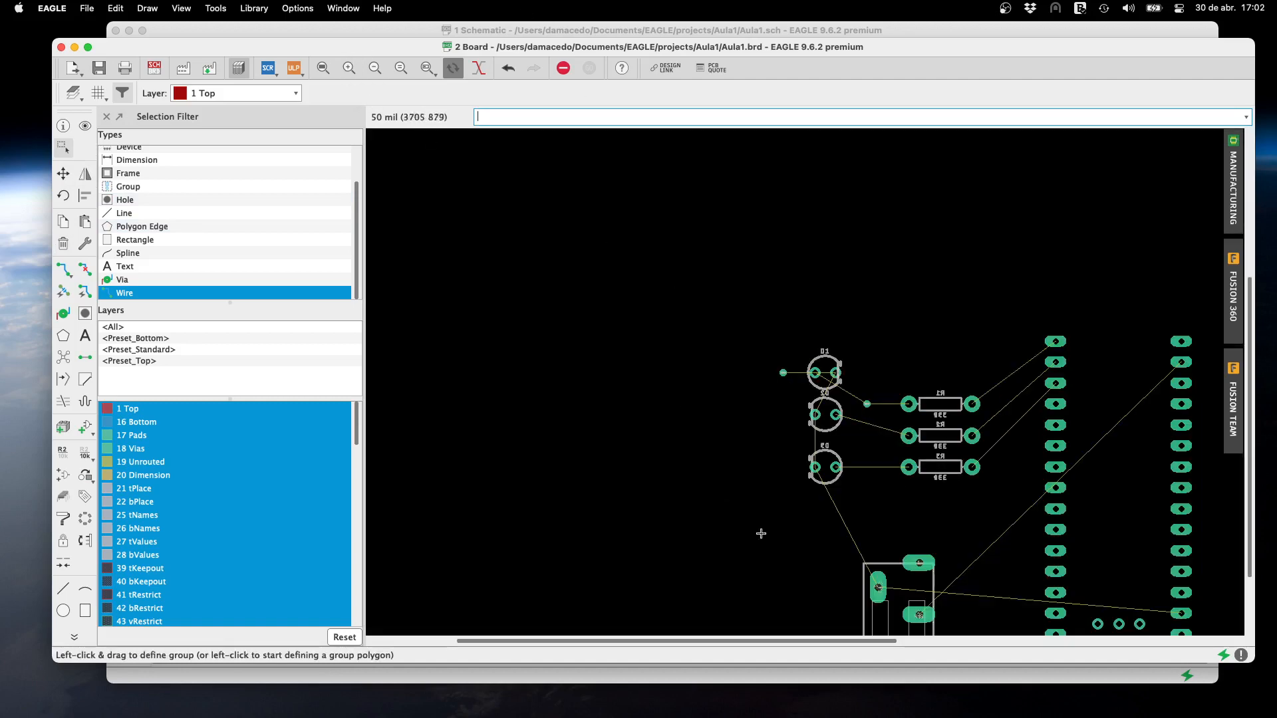
scroll(723, 396, down, 3)
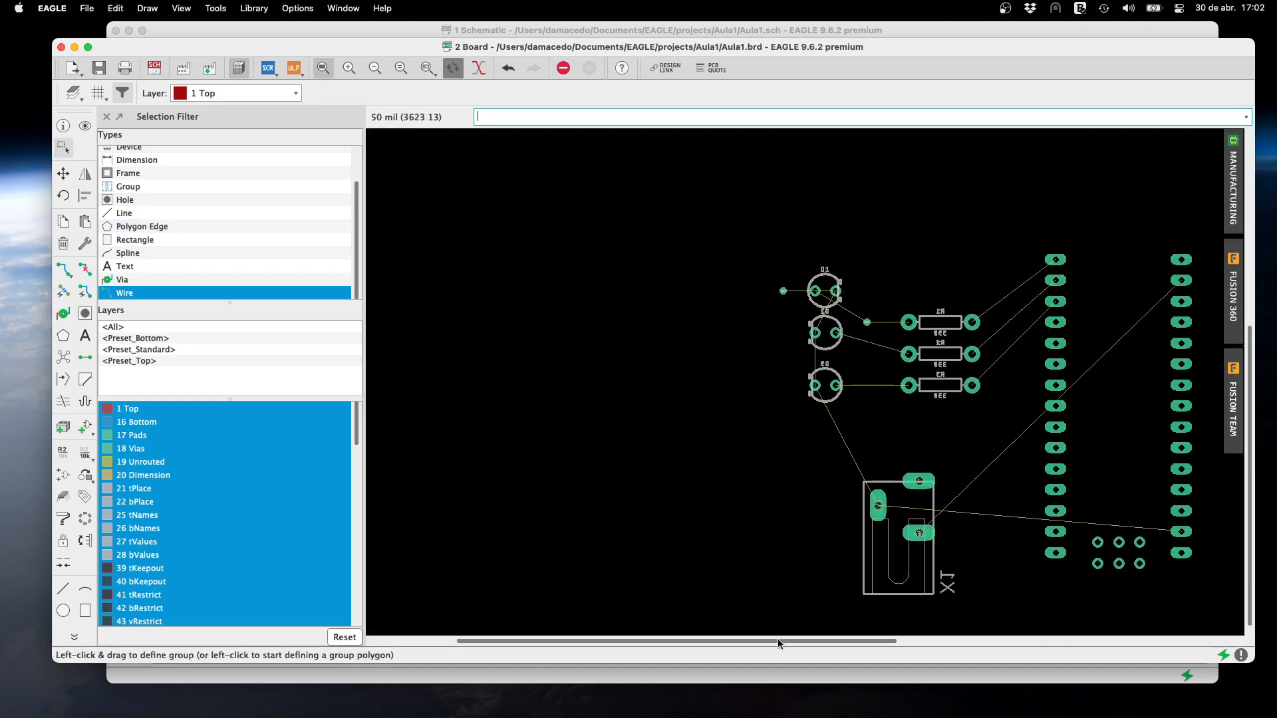
drag(780, 642, 904, 642)
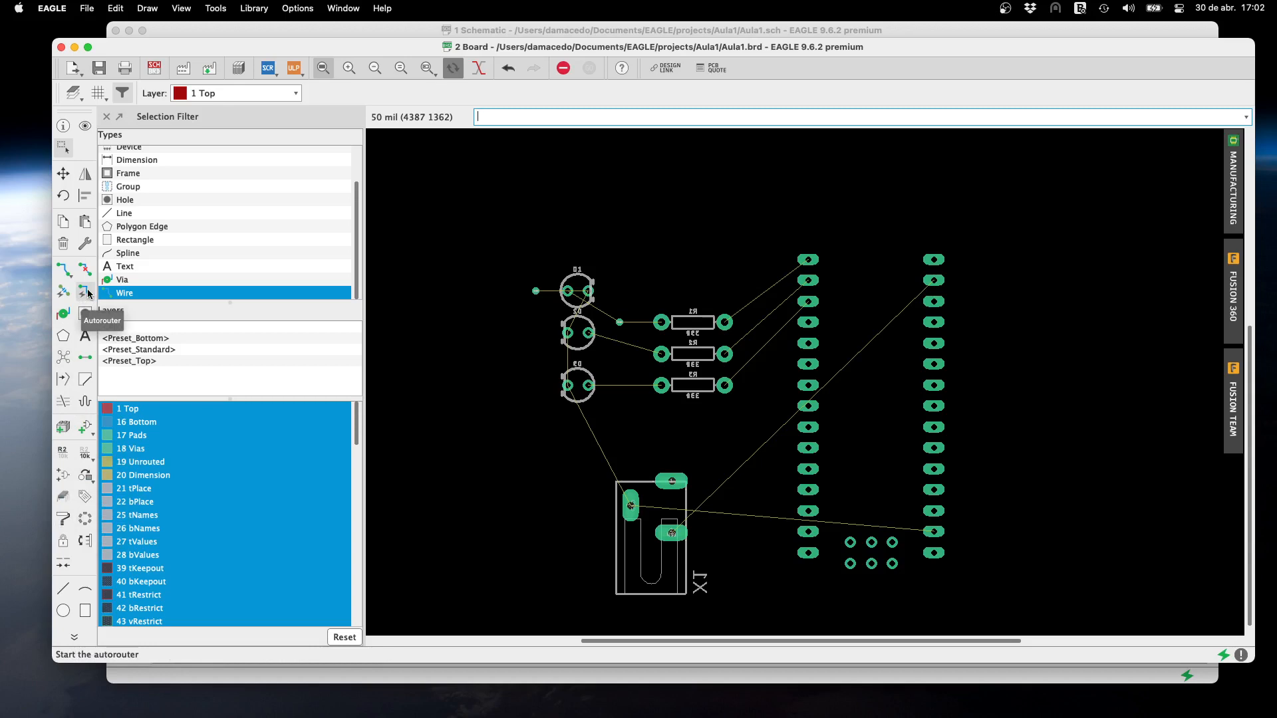
click(216, 8)
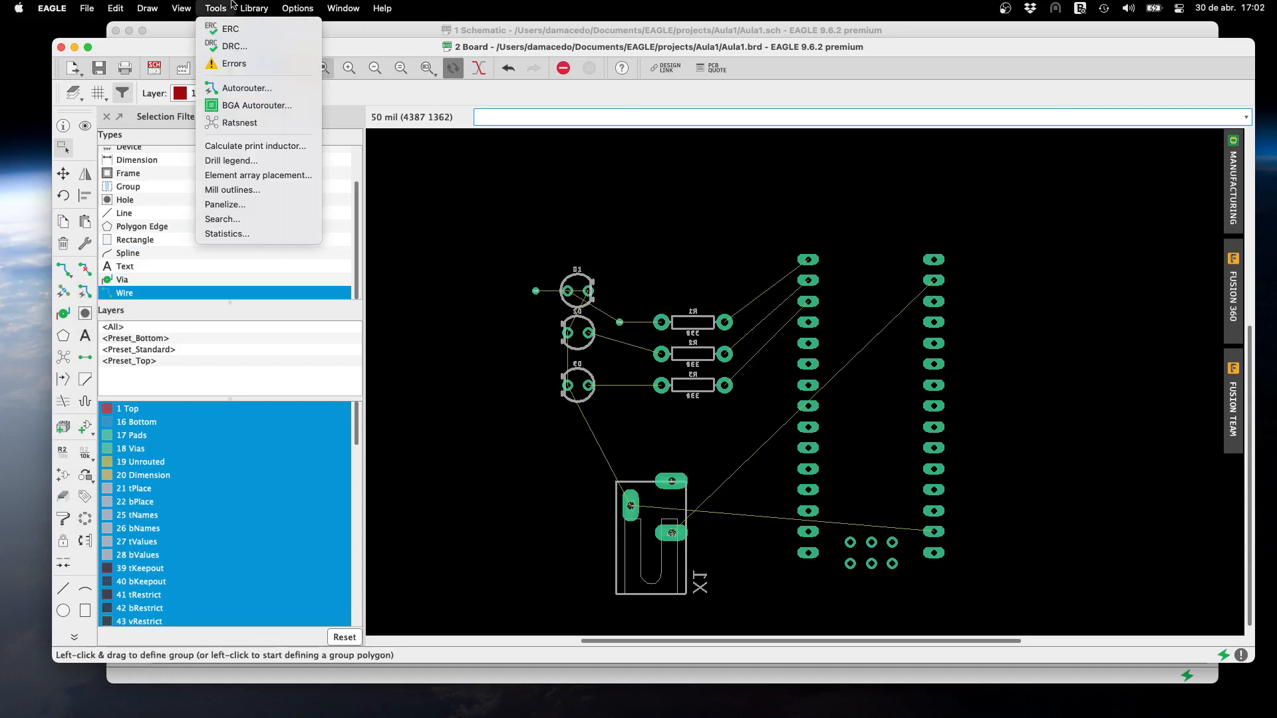
click(220, 88)
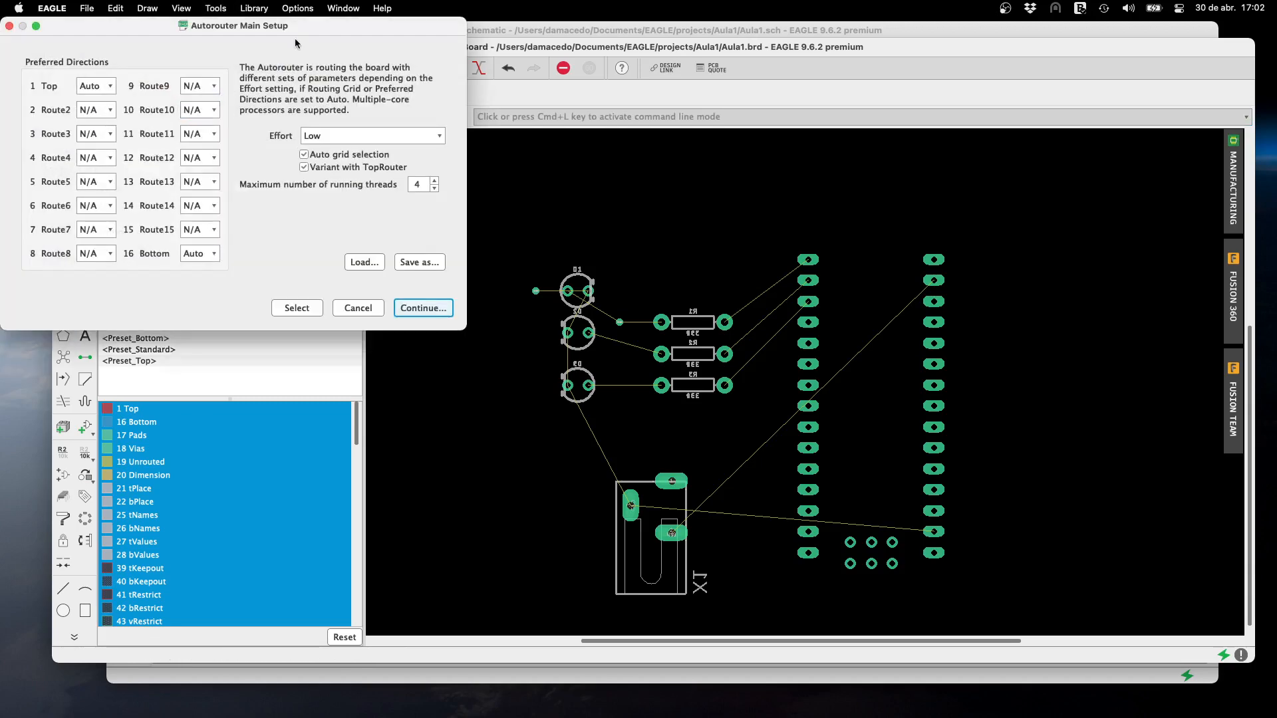
drag(290, 27, 413, 95)
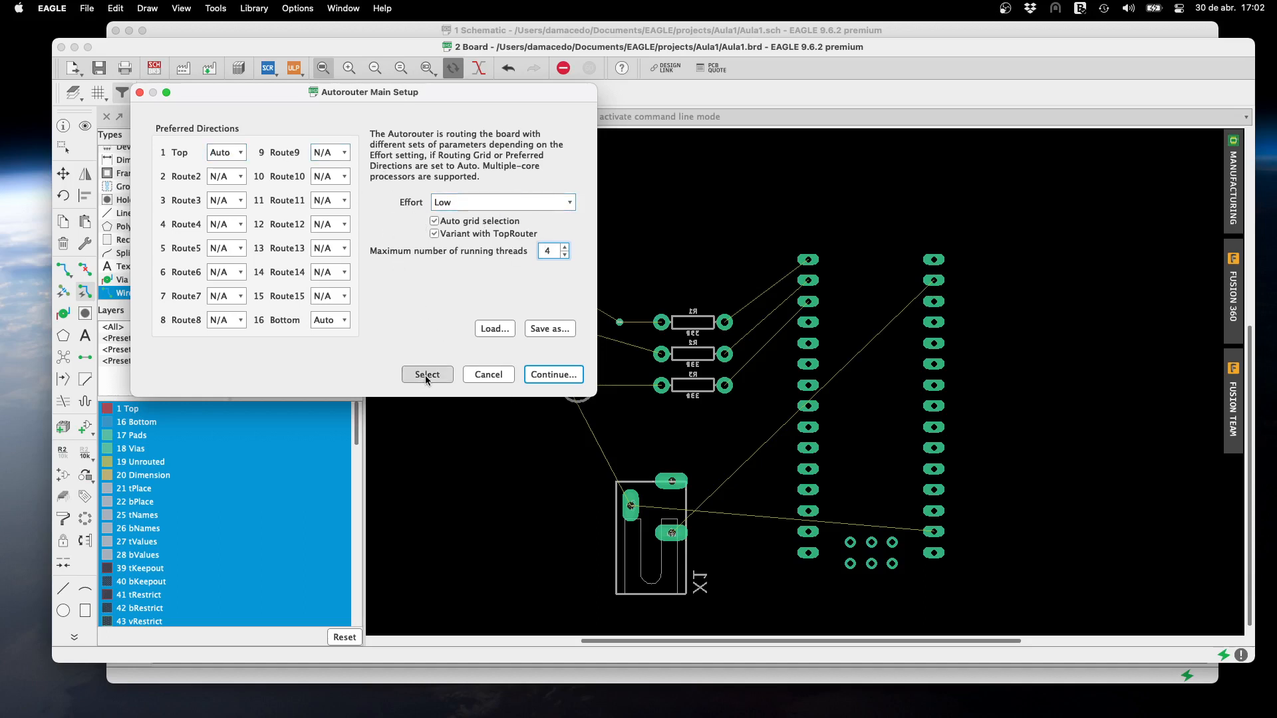
click(489, 202)
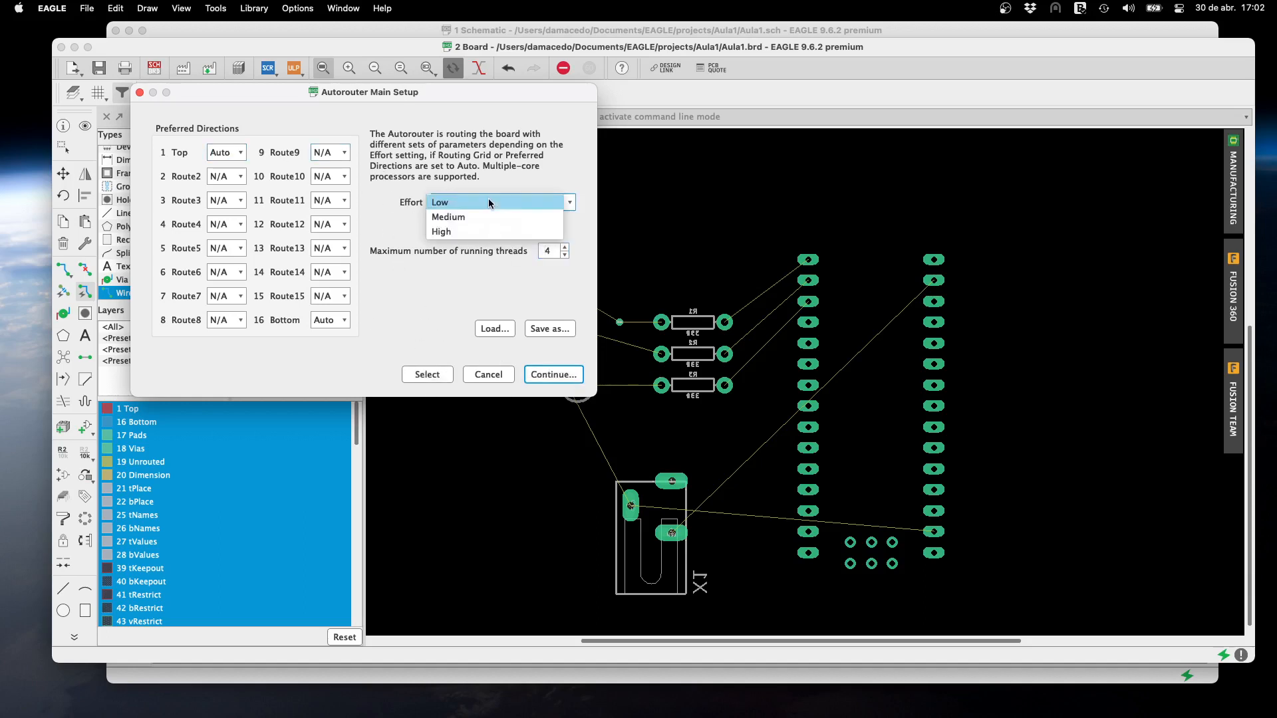
click(474, 232)
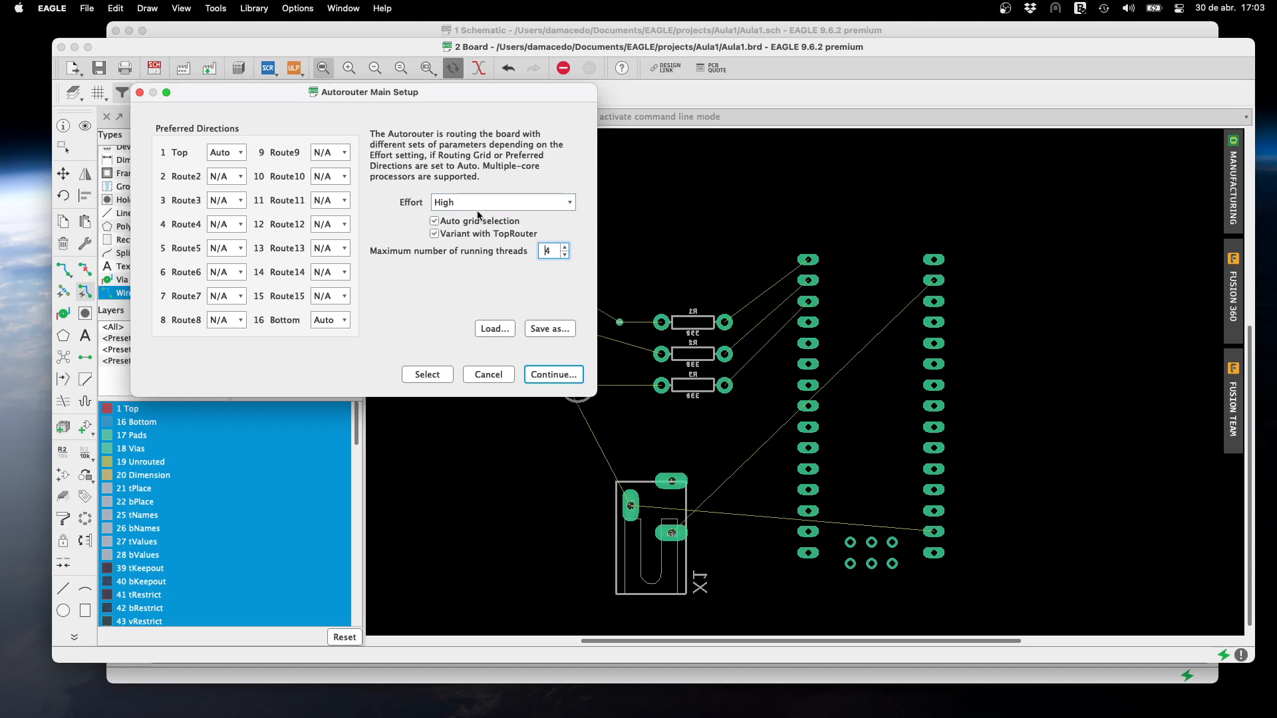
click(544, 330)
click(562, 376)
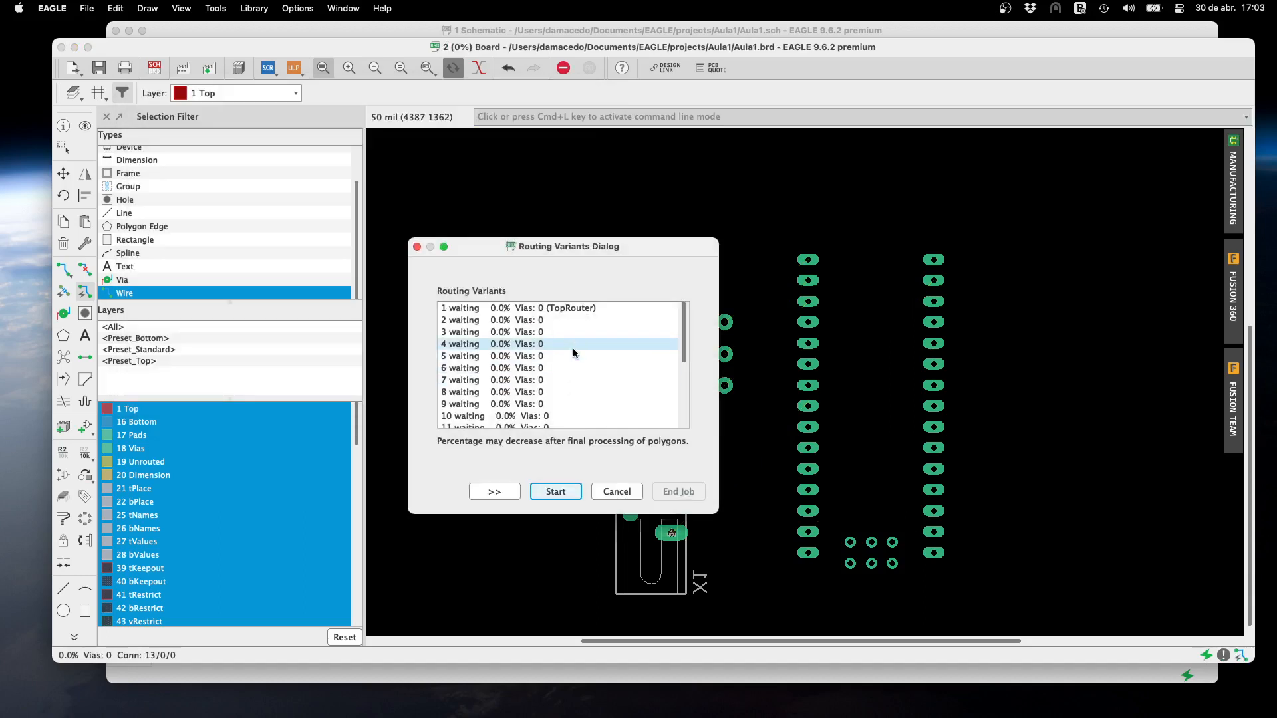
click(546, 491)
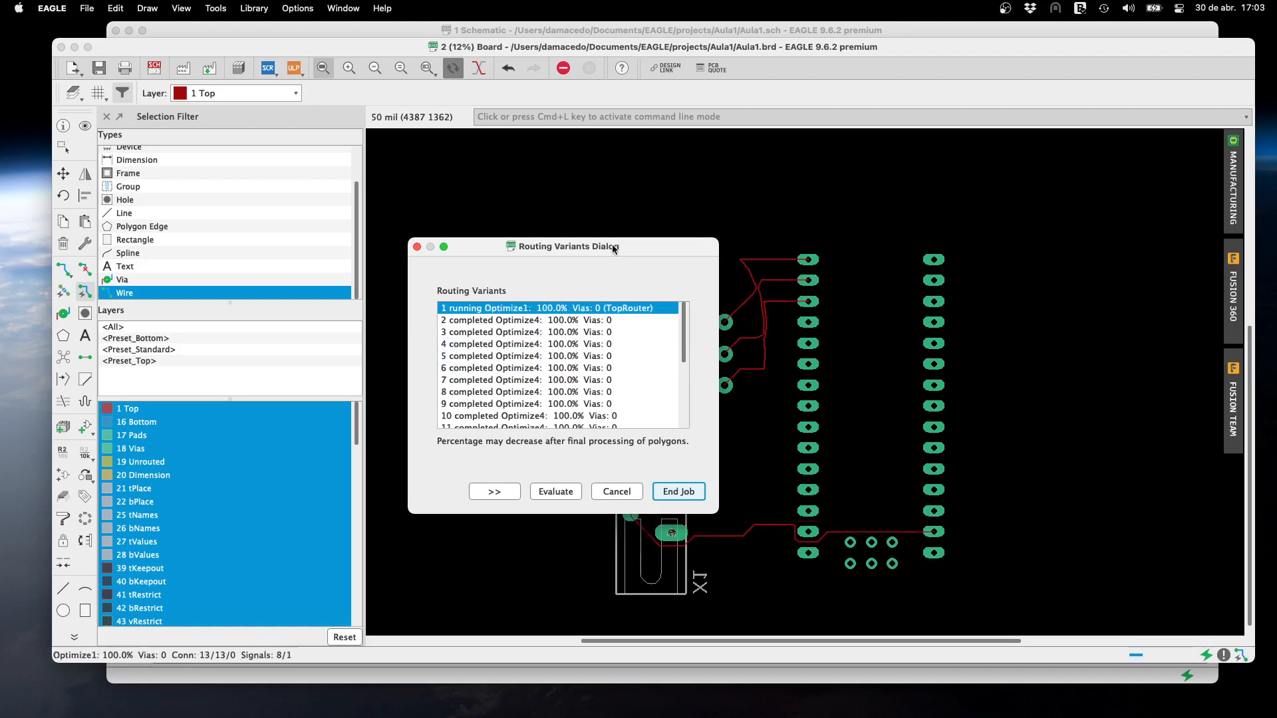
Look through the list of routing variants and compare variants 2 to 6 on the board
drag(611, 245, 1127, 155)
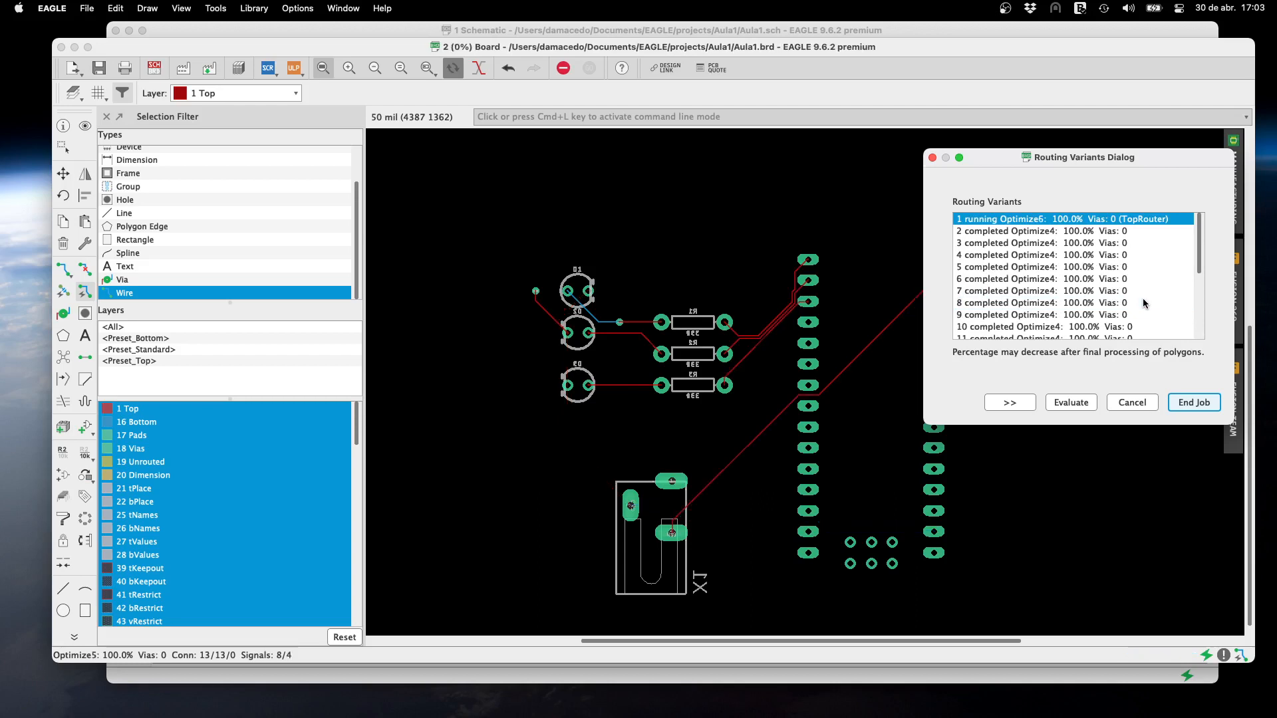
scroll(1142, 303, down, 4)
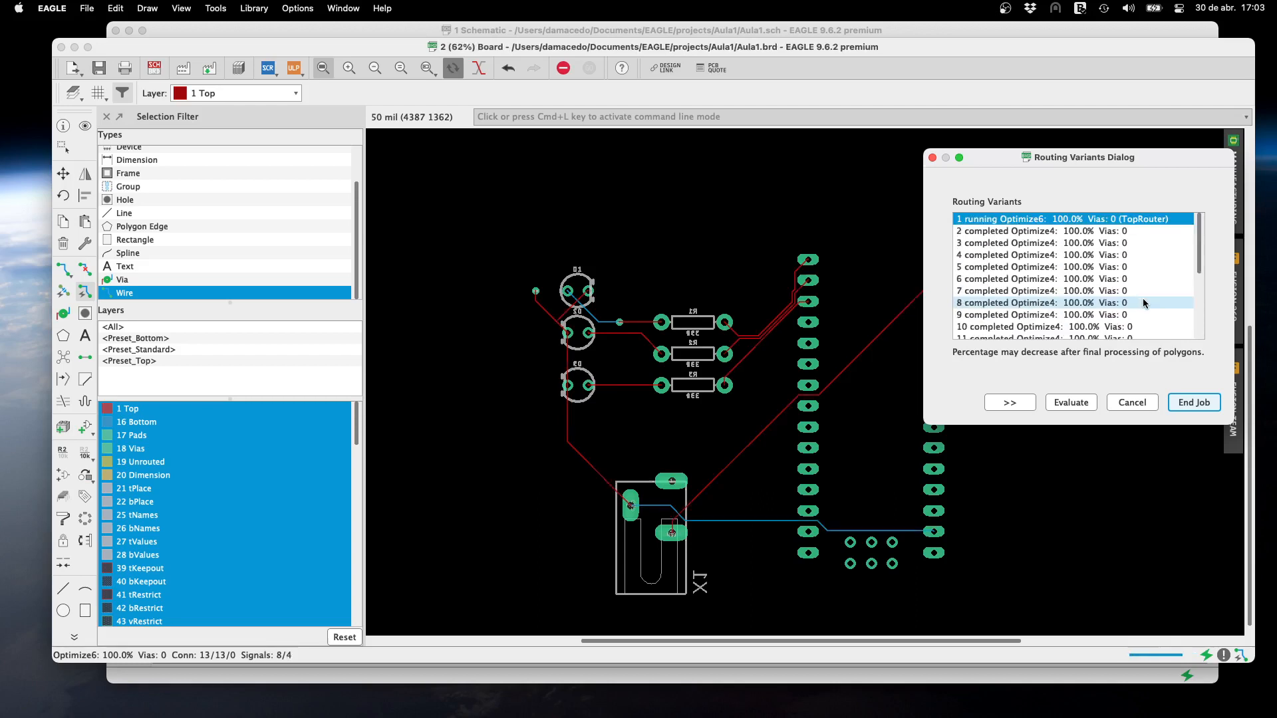
scroll(1199, 265, down, 4)
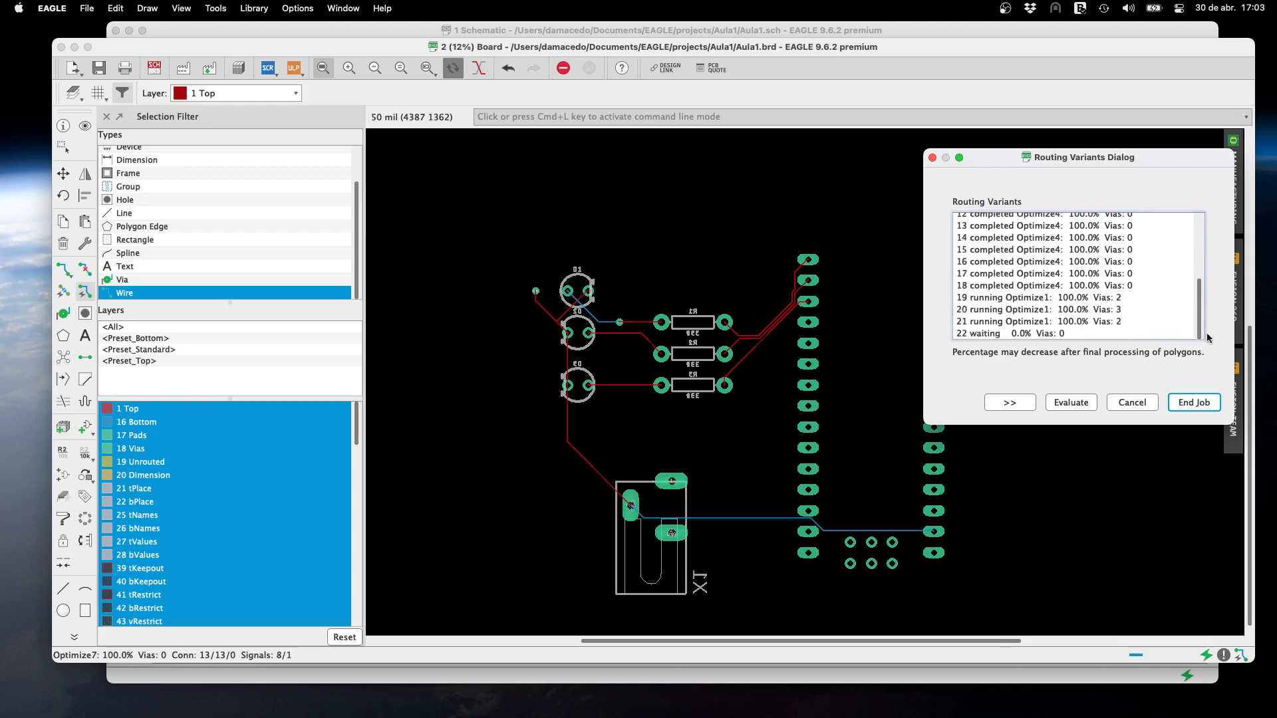
scroll(1195, 328, down, 4)
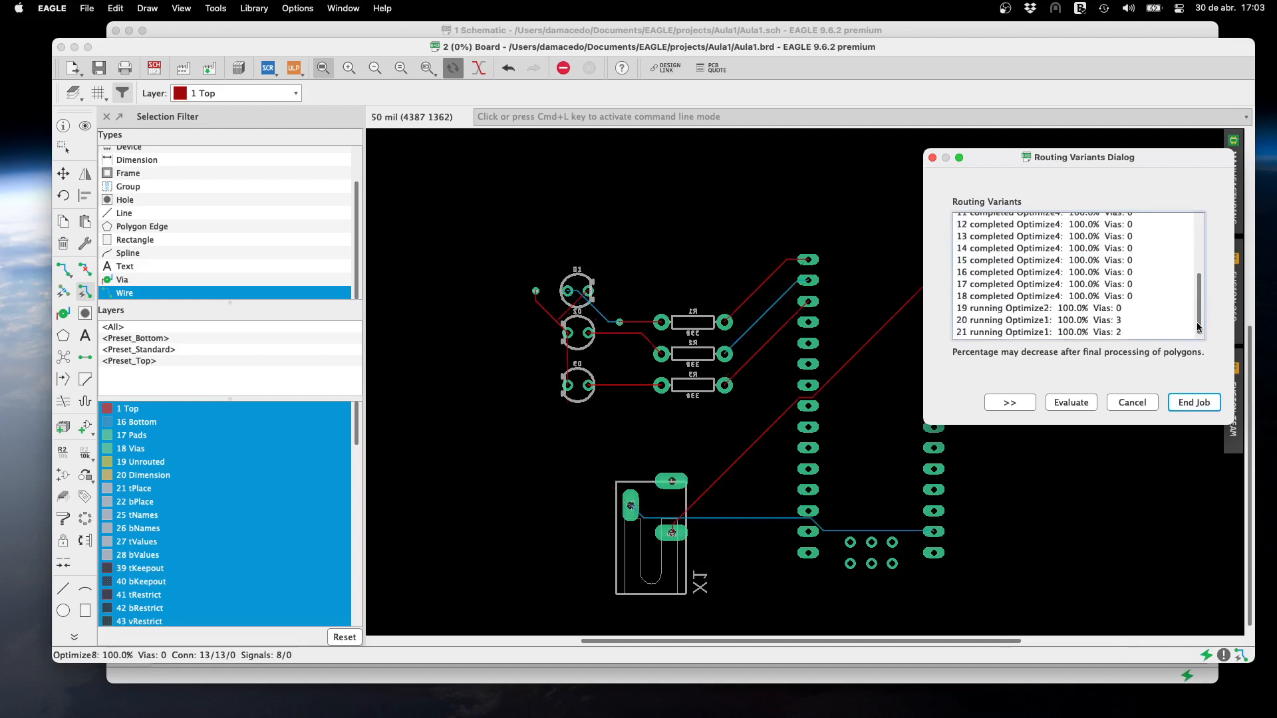
scroll(1198, 327, down, 4)
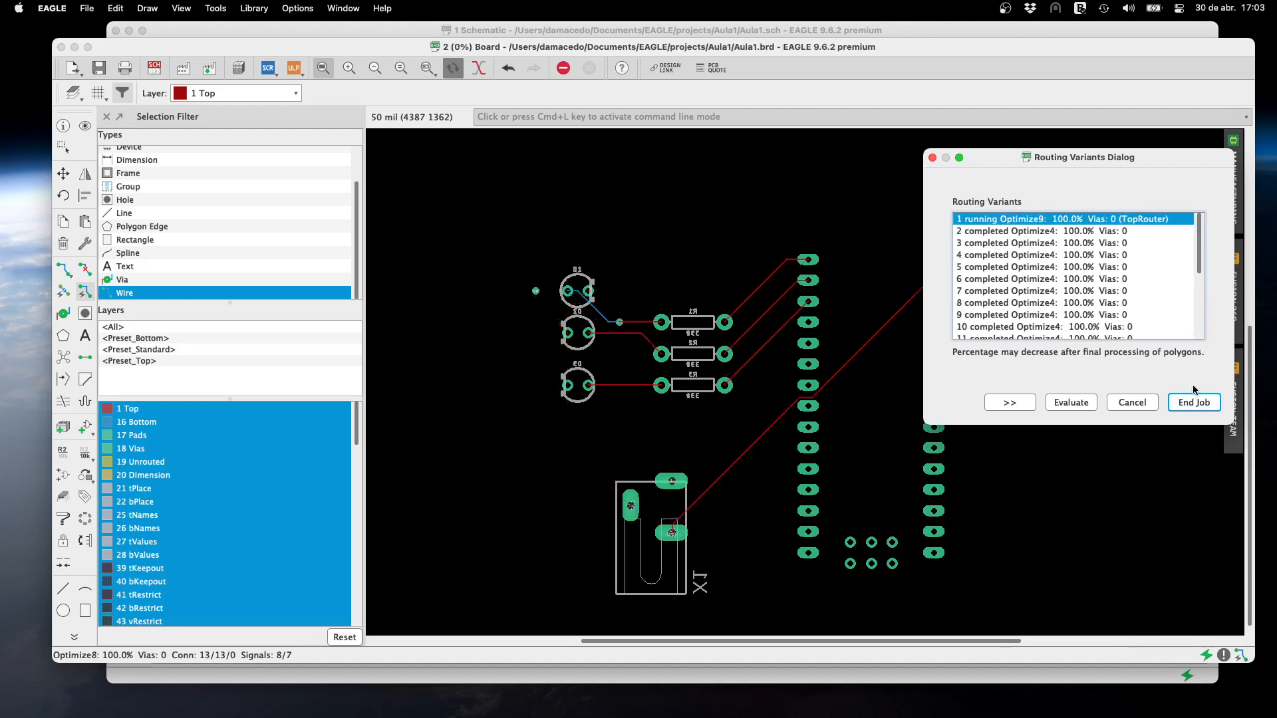
click(1108, 234)
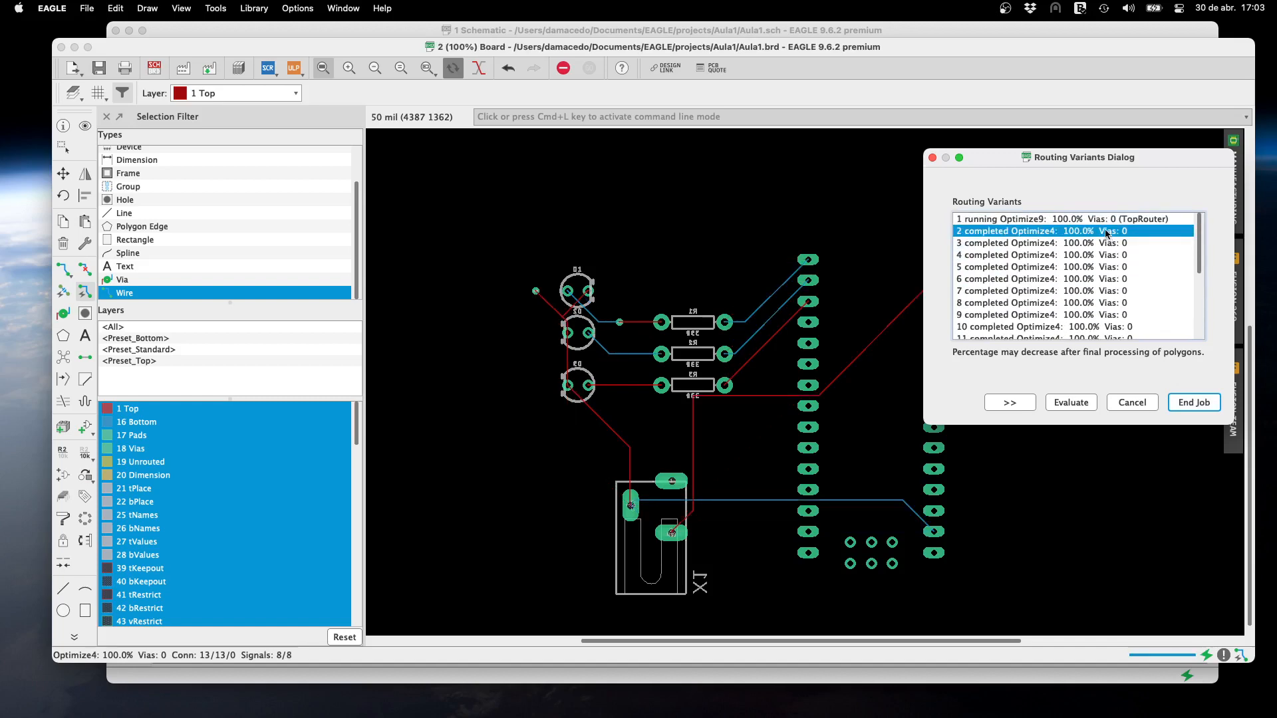
drag(1067, 151, 224, 173)
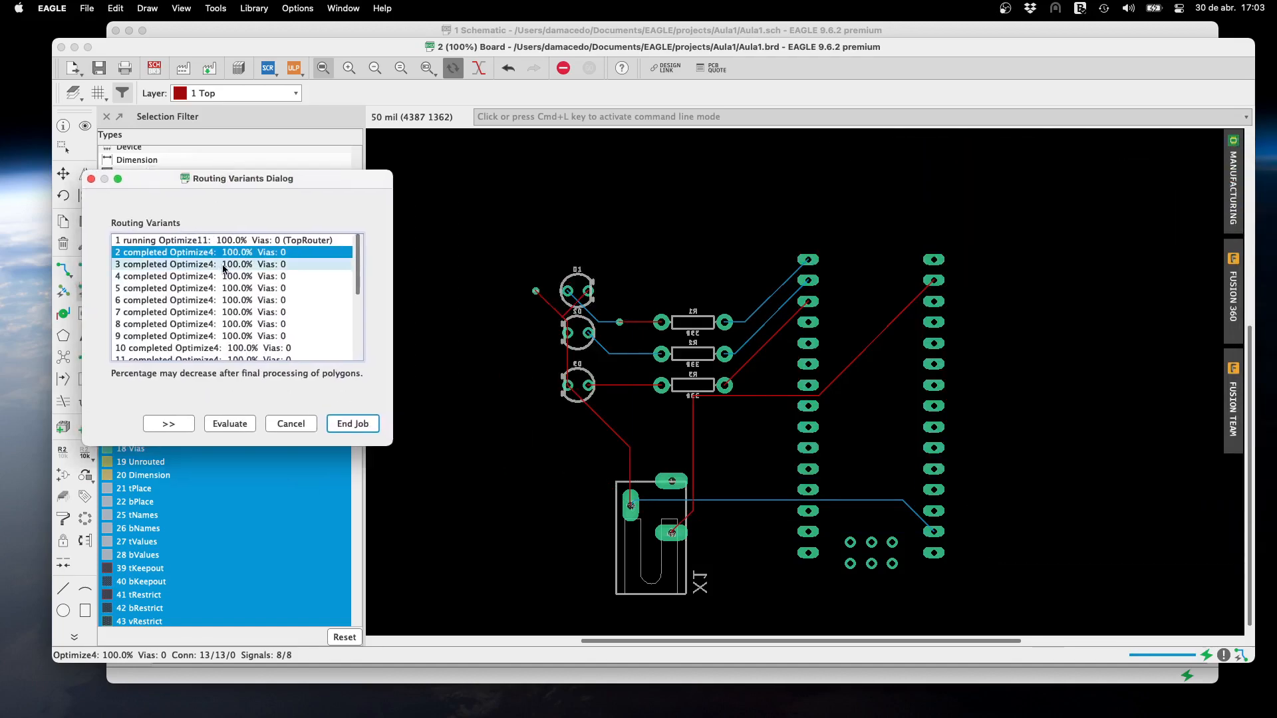
click(224, 268)
click(224, 277)
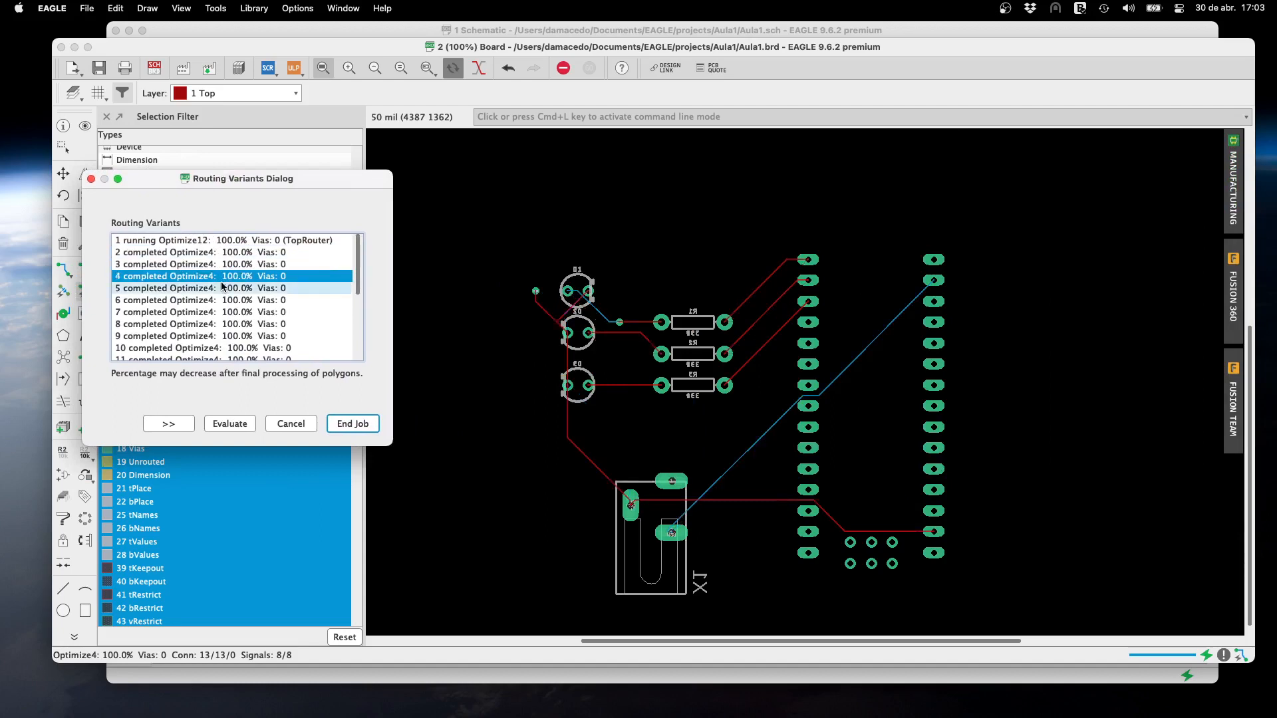
click(223, 288)
click(229, 300)
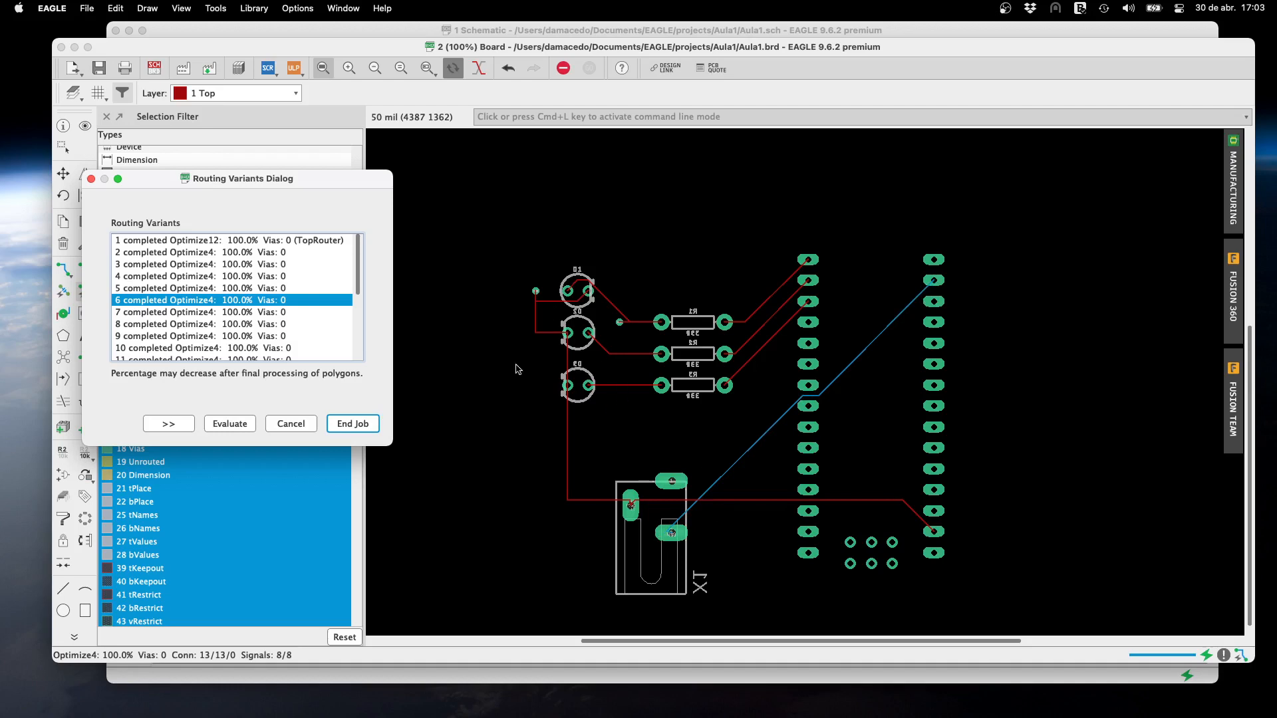
Compare the TopRouter variant with variants 3, 5 and 7 to 11 on the board
click(244, 241)
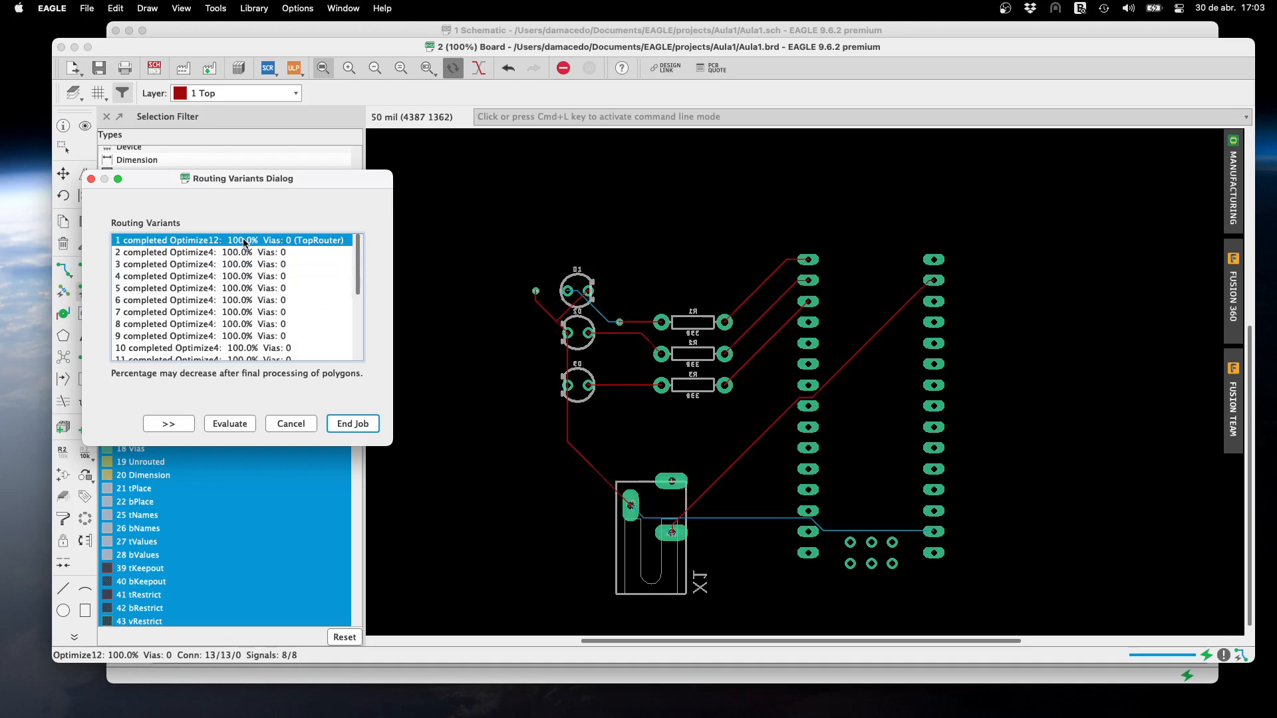
click(243, 264)
click(241, 288)
click(237, 311)
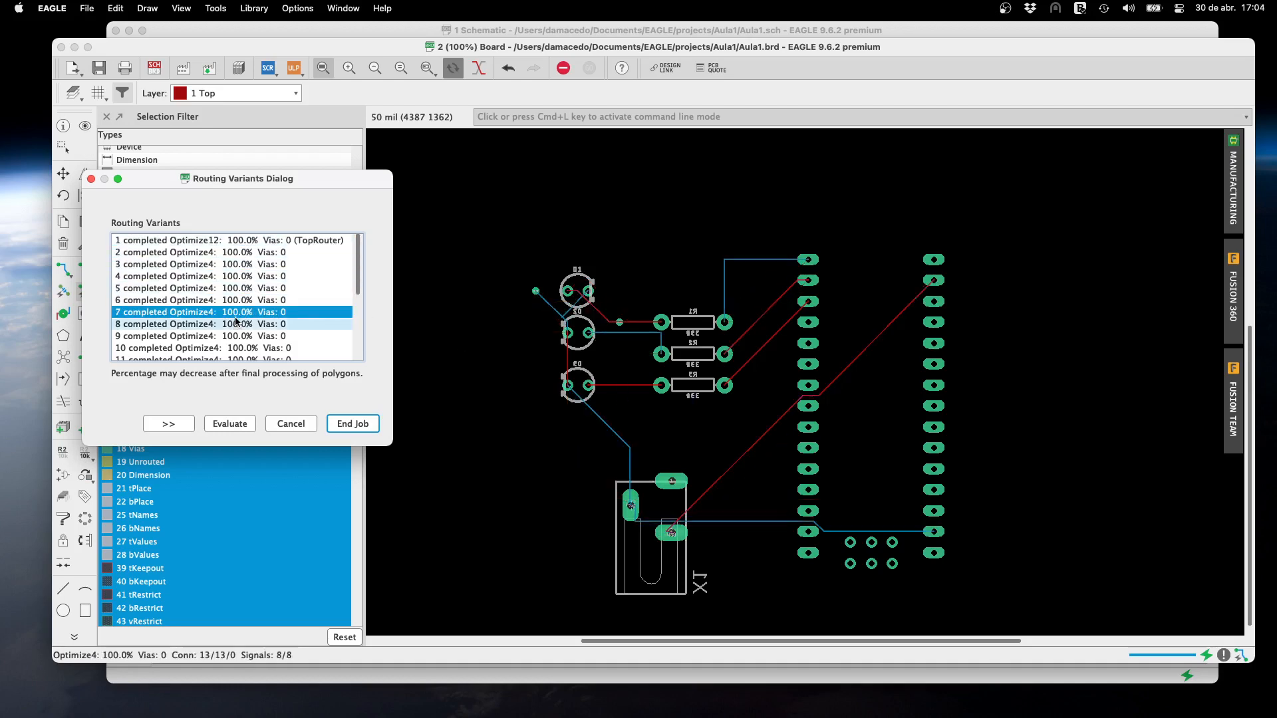
click(237, 324)
click(241, 336)
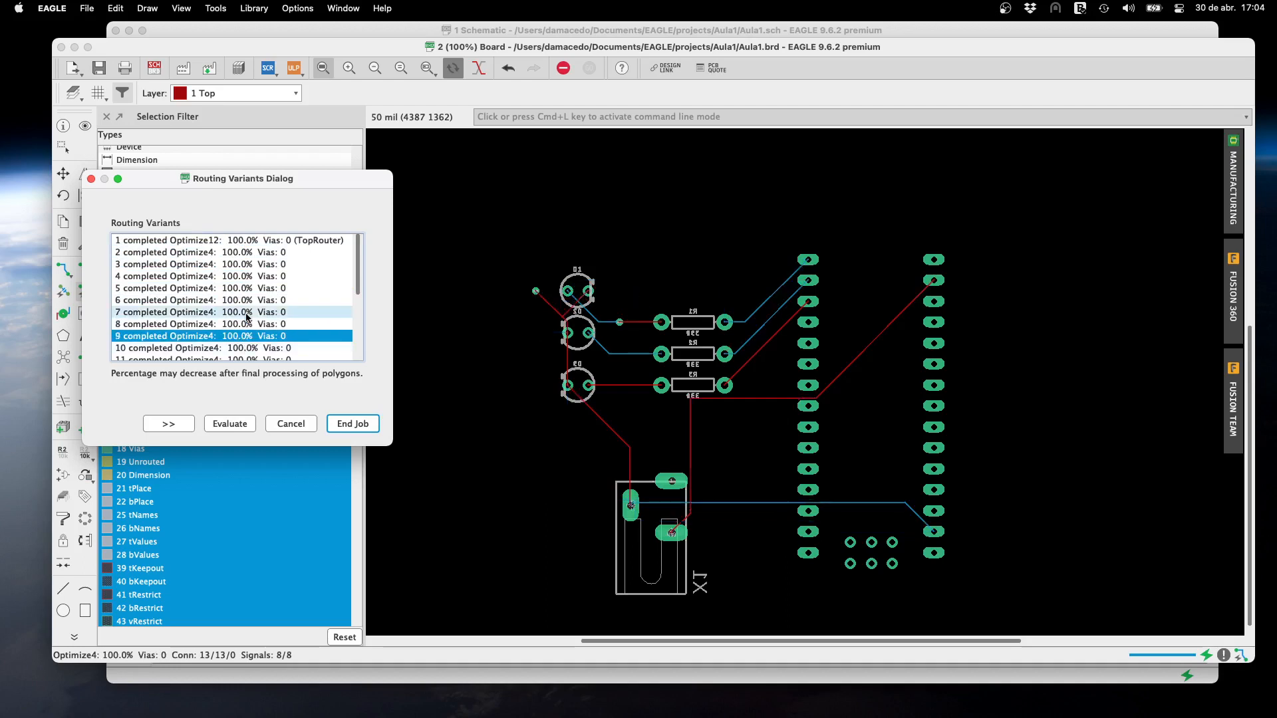
scroll(246, 317, down, 2)
click(245, 317)
click(245, 329)
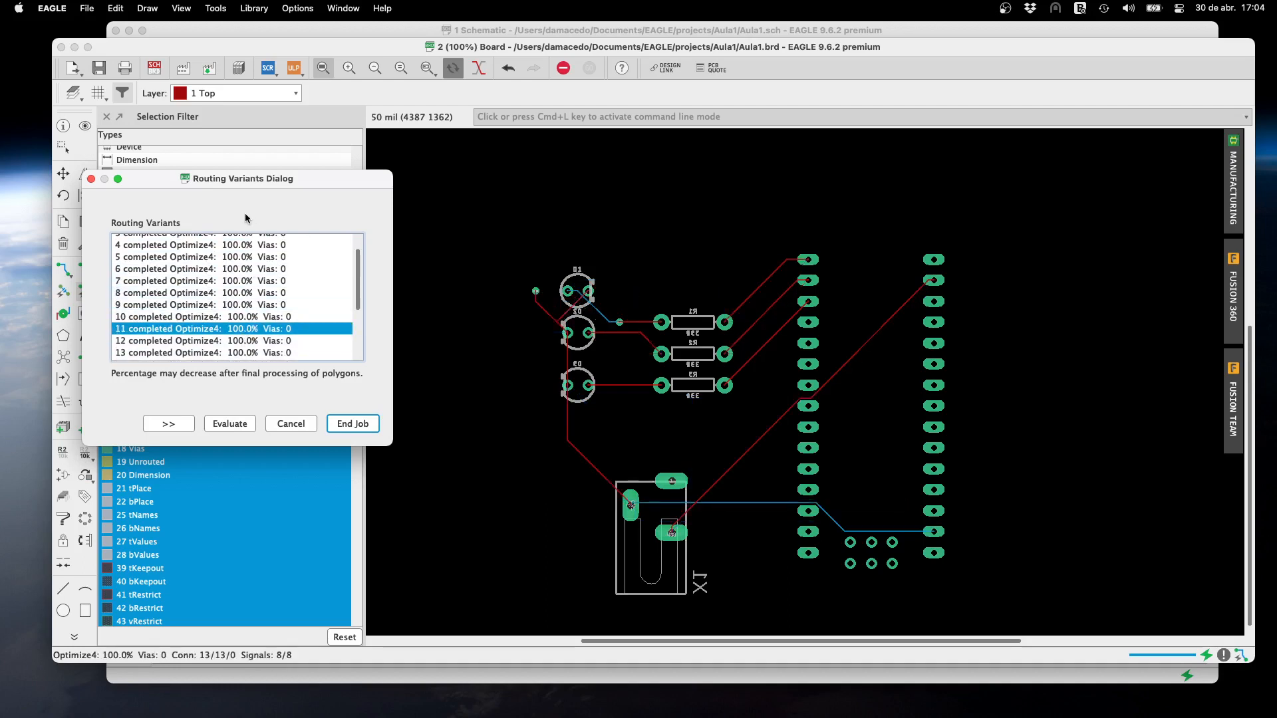
Choose routing variant 1 (TopRouter) and end the autorouter job to apply it to the board
scroll(250, 242, up, 3)
click(252, 244)
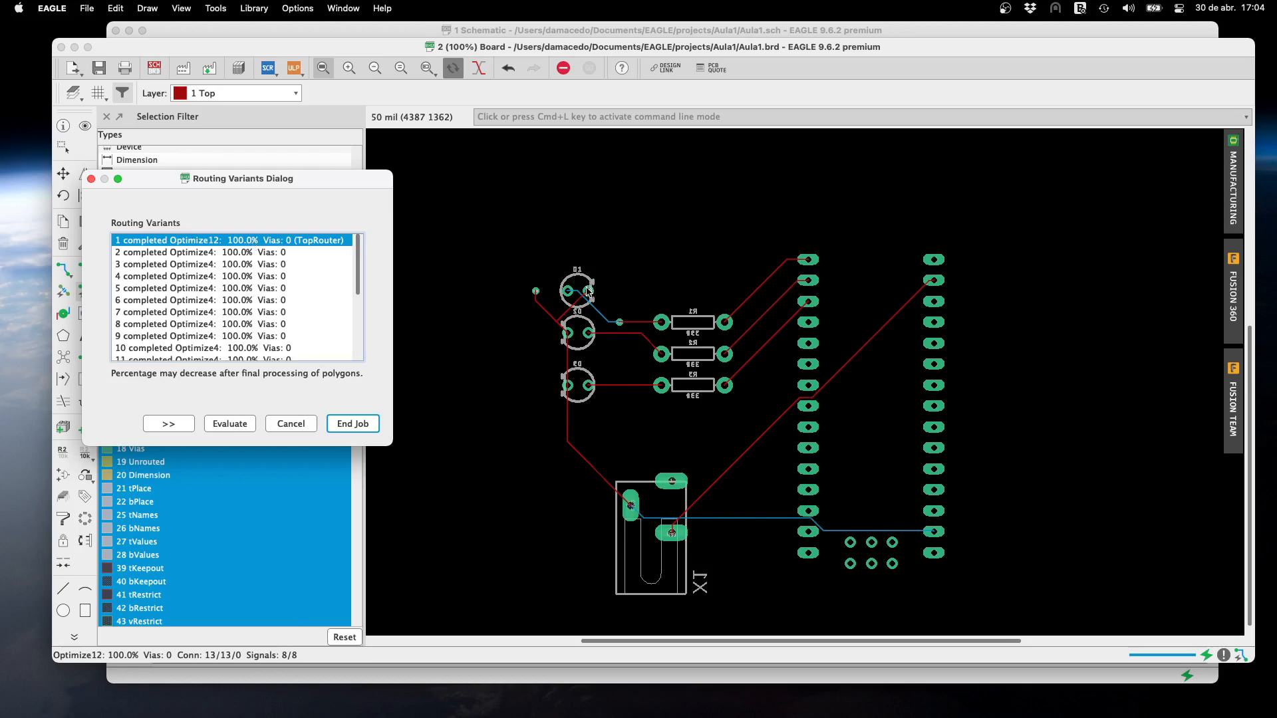
click(353, 425)
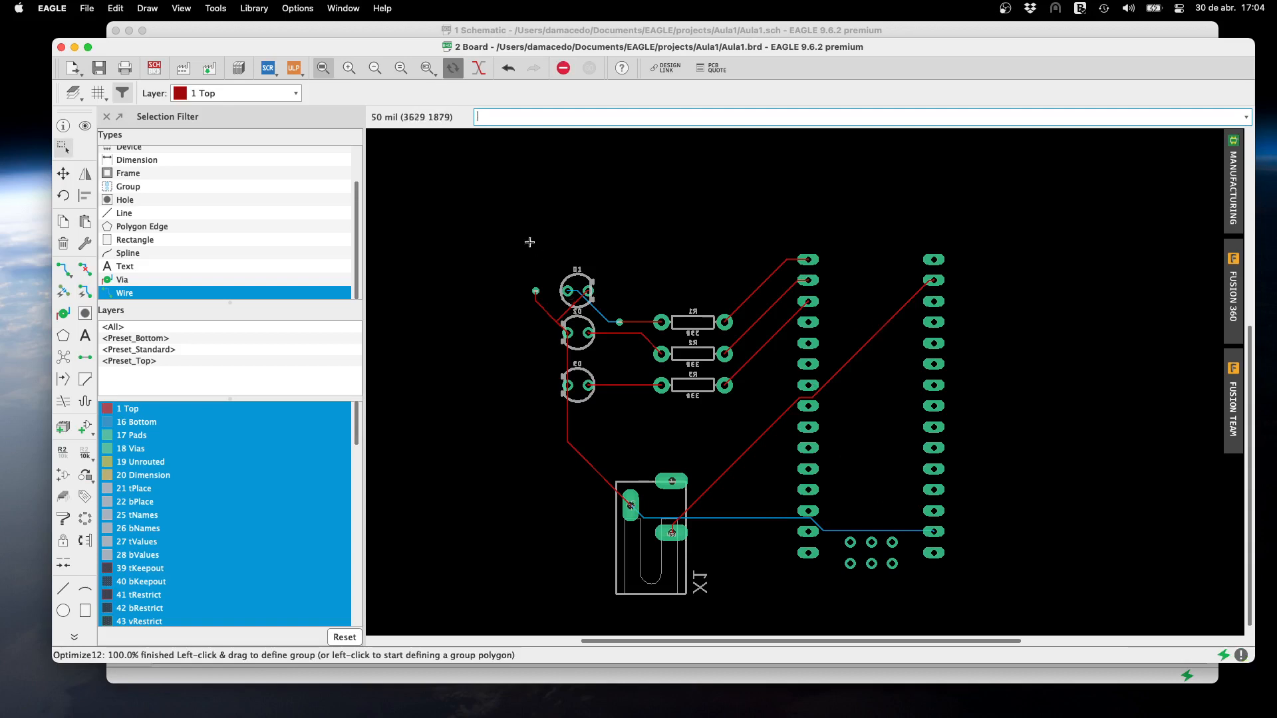
Open the board's design rule check and review its layer, clearance and distance rules
scroll(824, 405, up, 5)
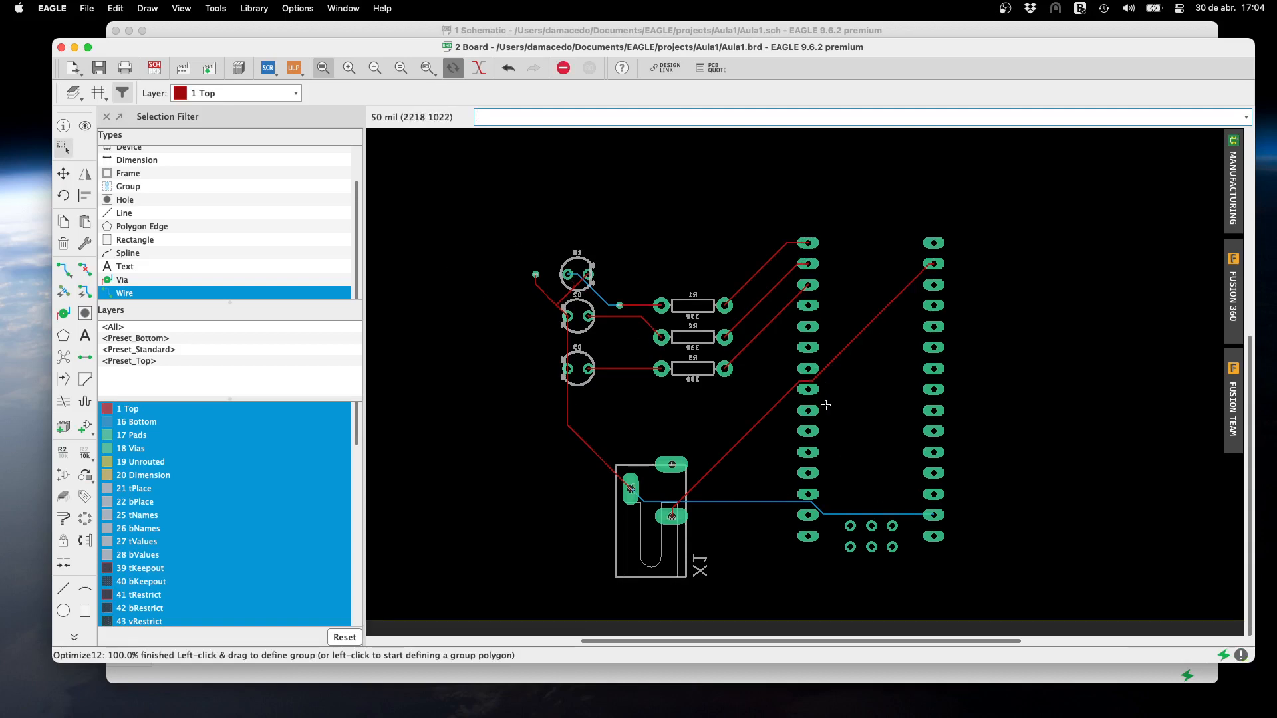
scroll(824, 405, down, 5)
click(216, 8)
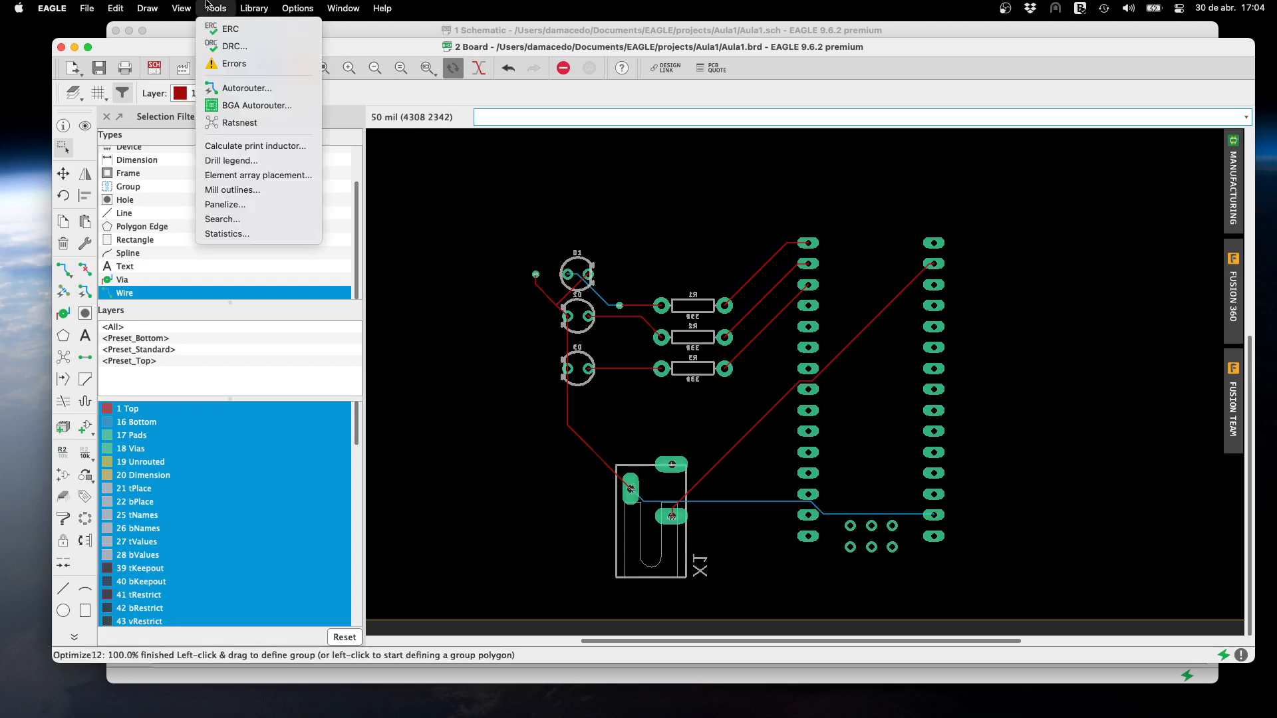
click(234, 47)
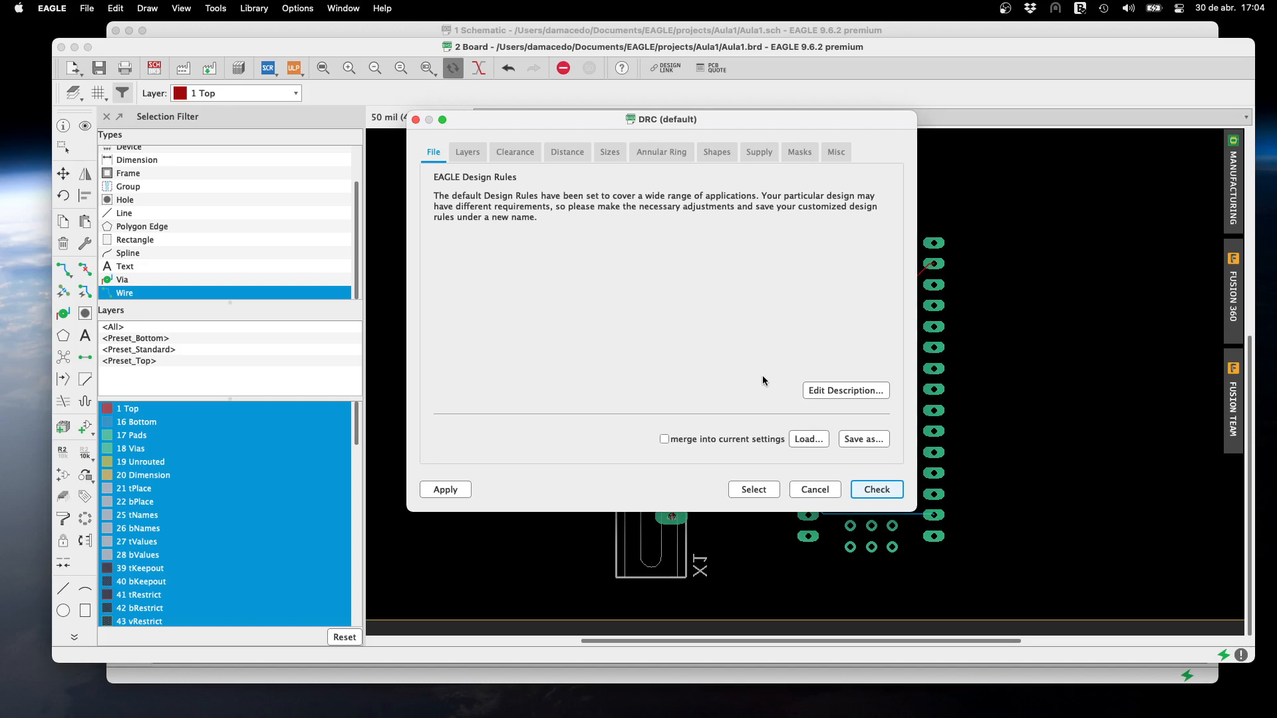
click(468, 152)
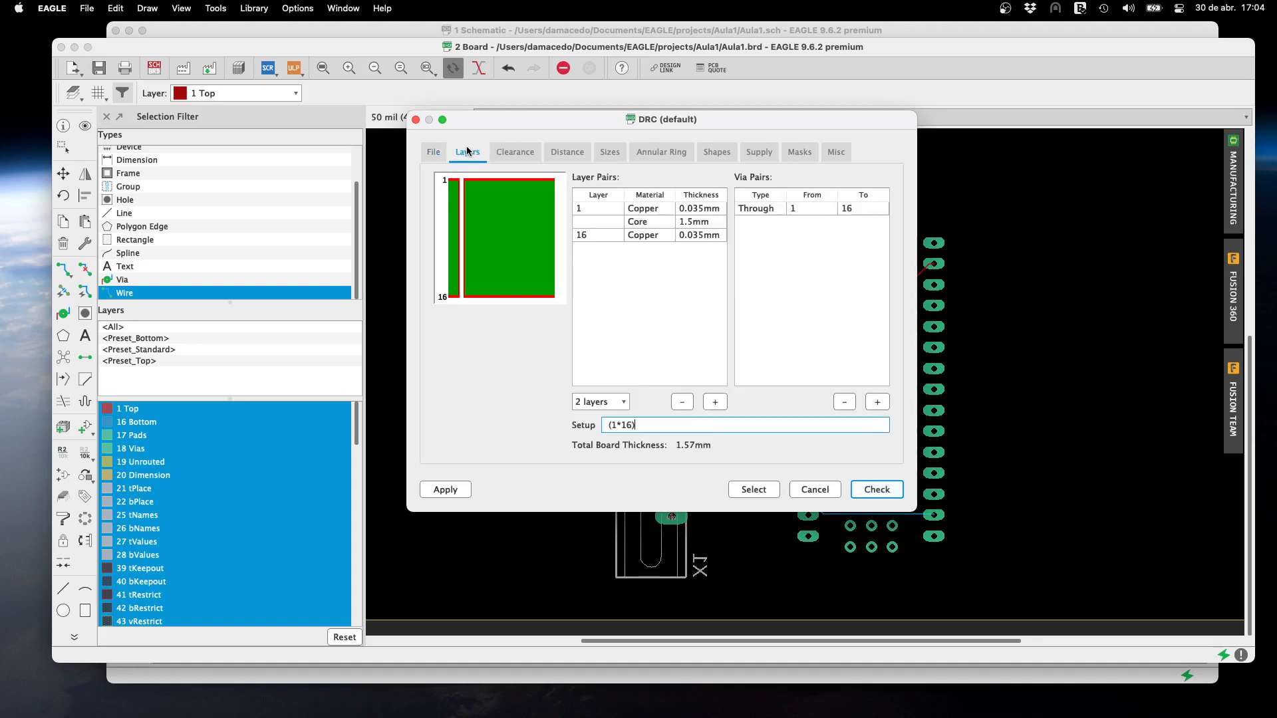
click(512, 151)
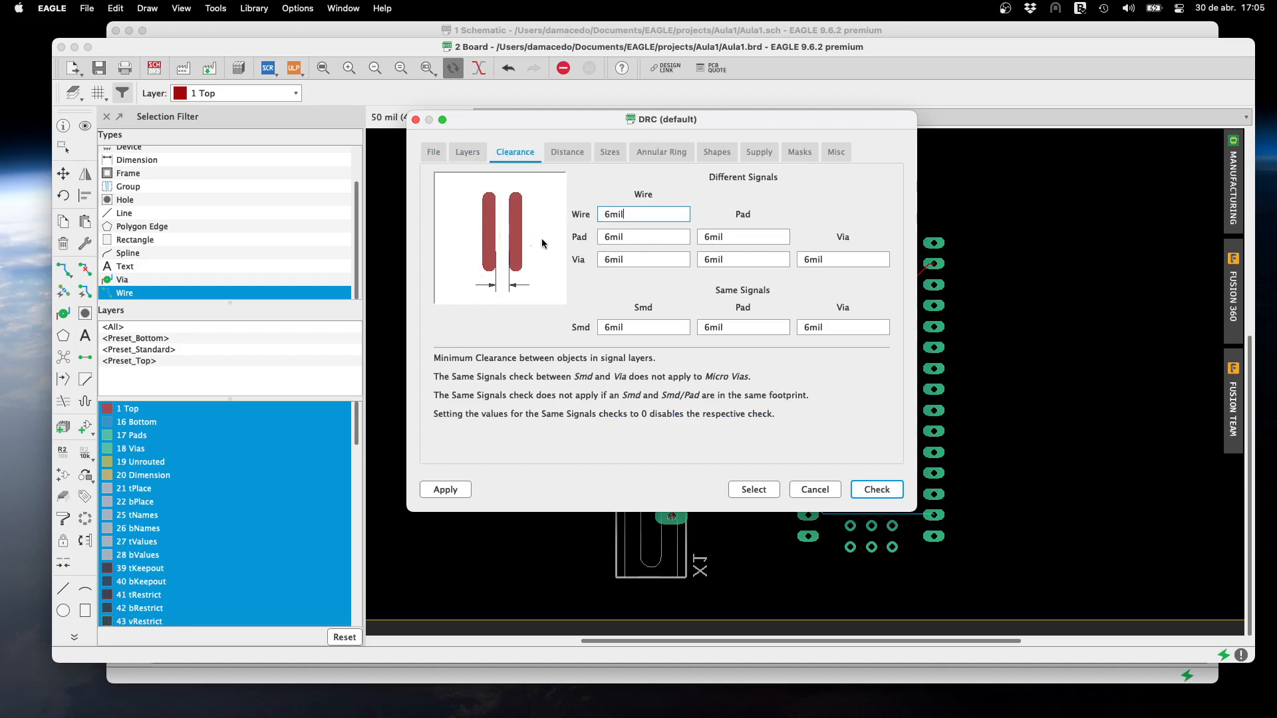
click(565, 157)
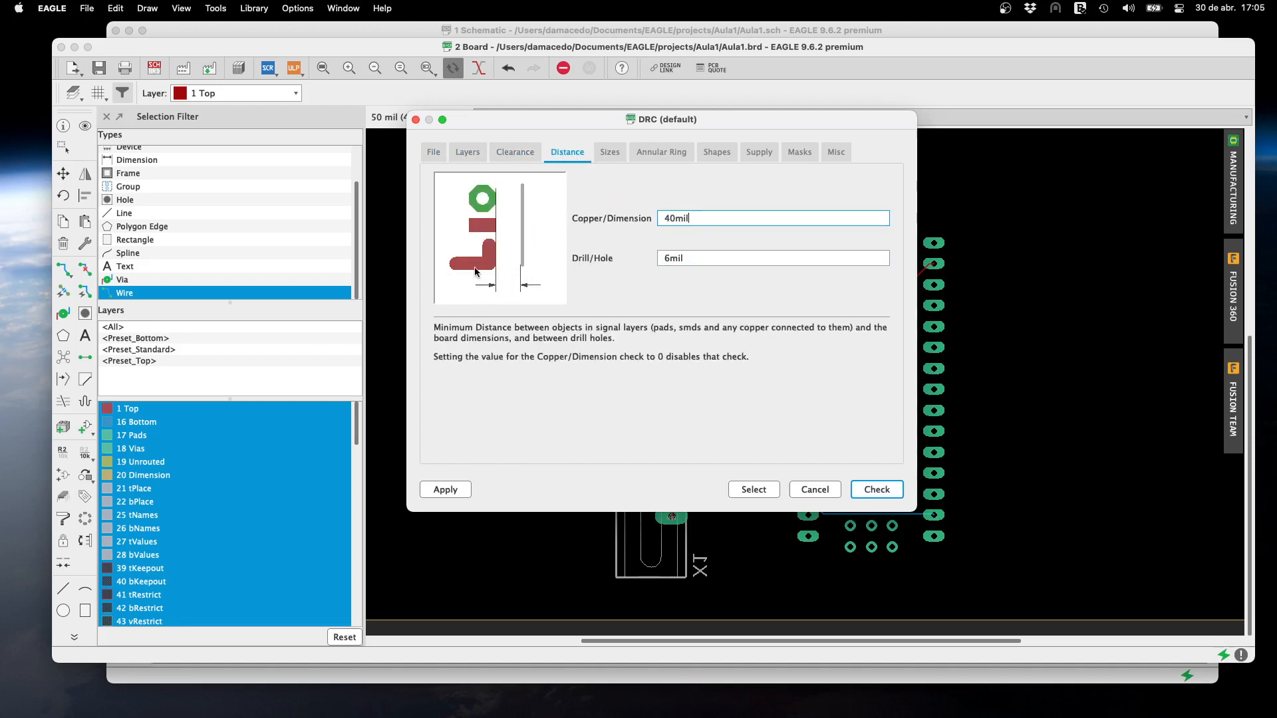
Set the DRC minimum width to 12 mil and select the area around the LEDs and resistors for checking
click(607, 152)
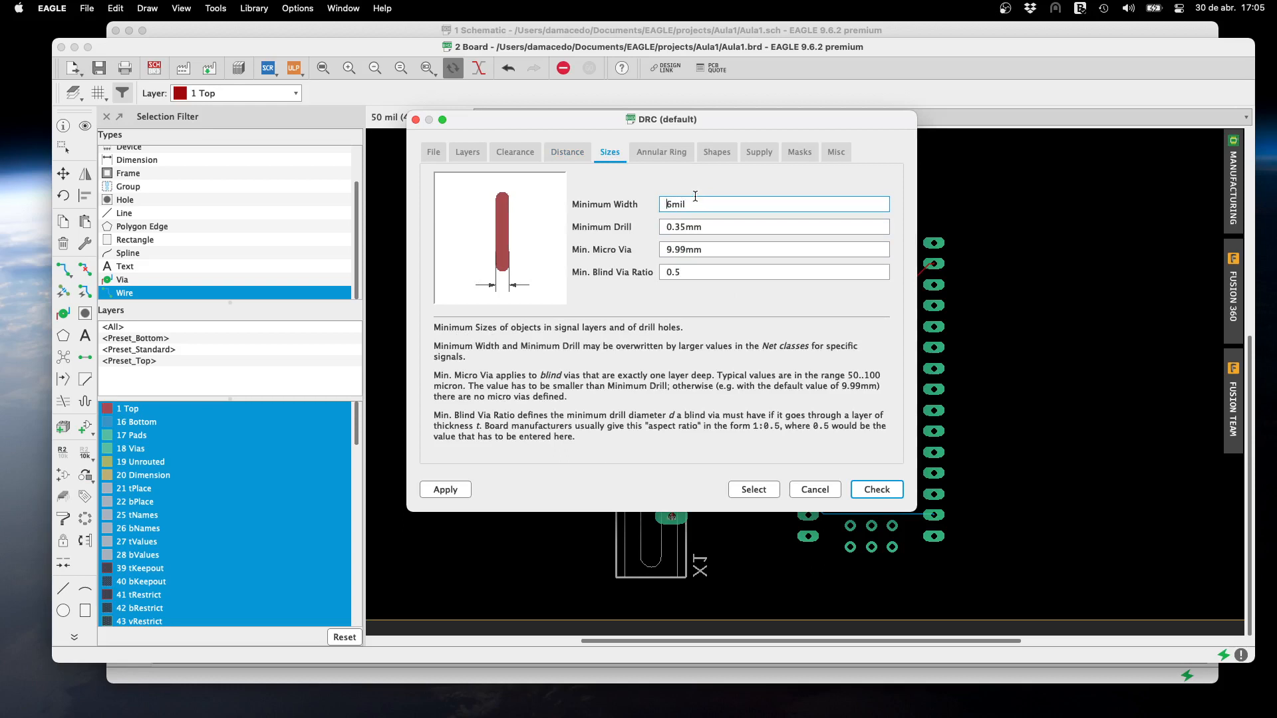
key(BackSpace)
key(BackSpace)
key(BackSpace)
key(BackSpace)
text(12mil)
click(717, 227)
click(715, 204)
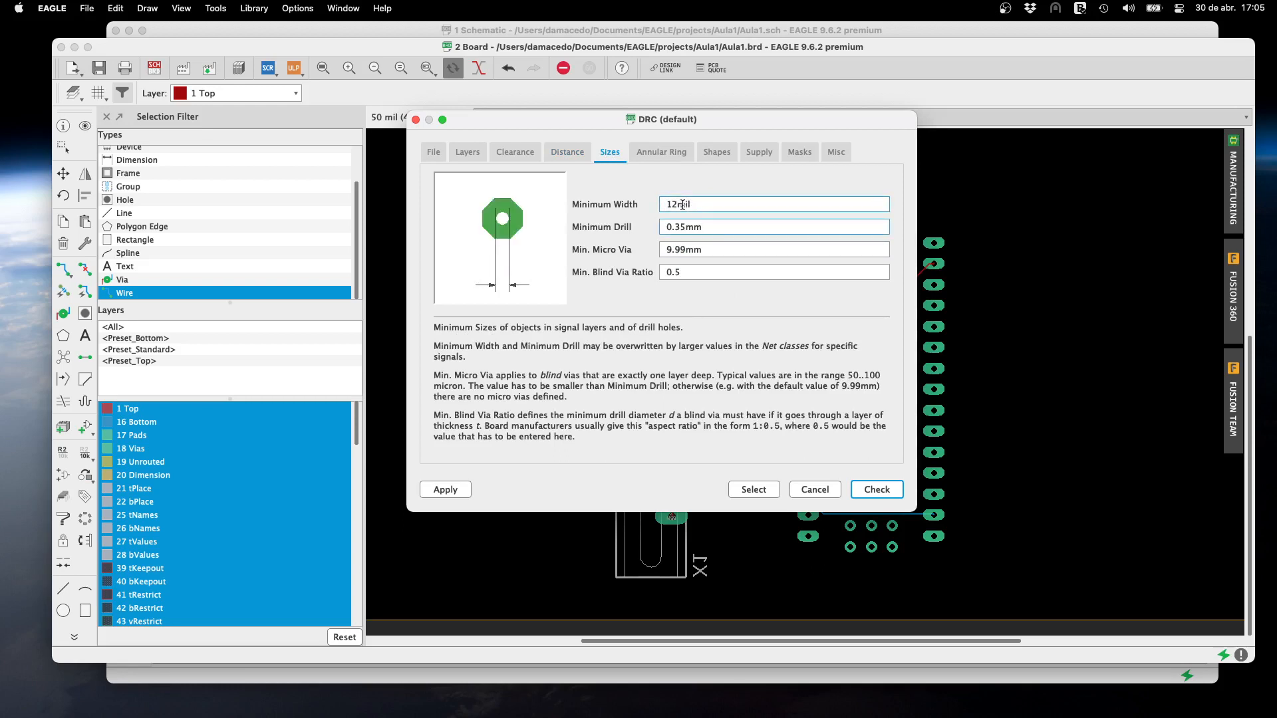
click(714, 220)
click(674, 204)
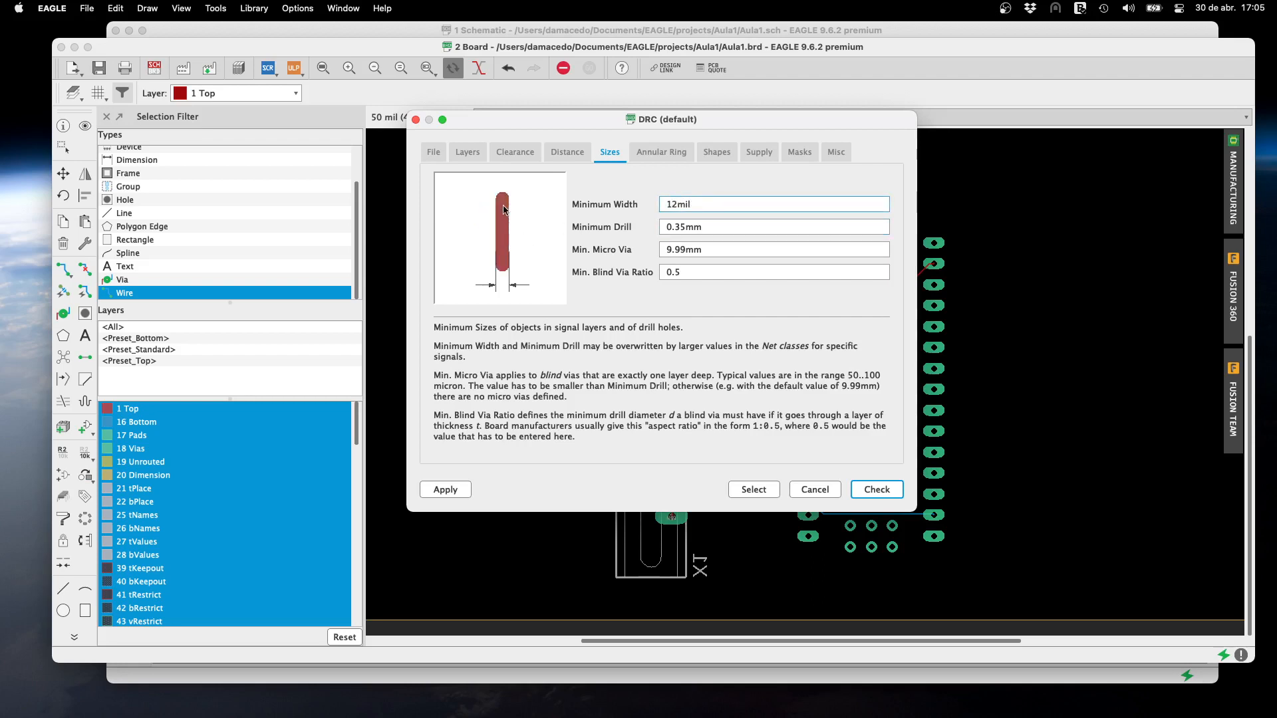
click(733, 225)
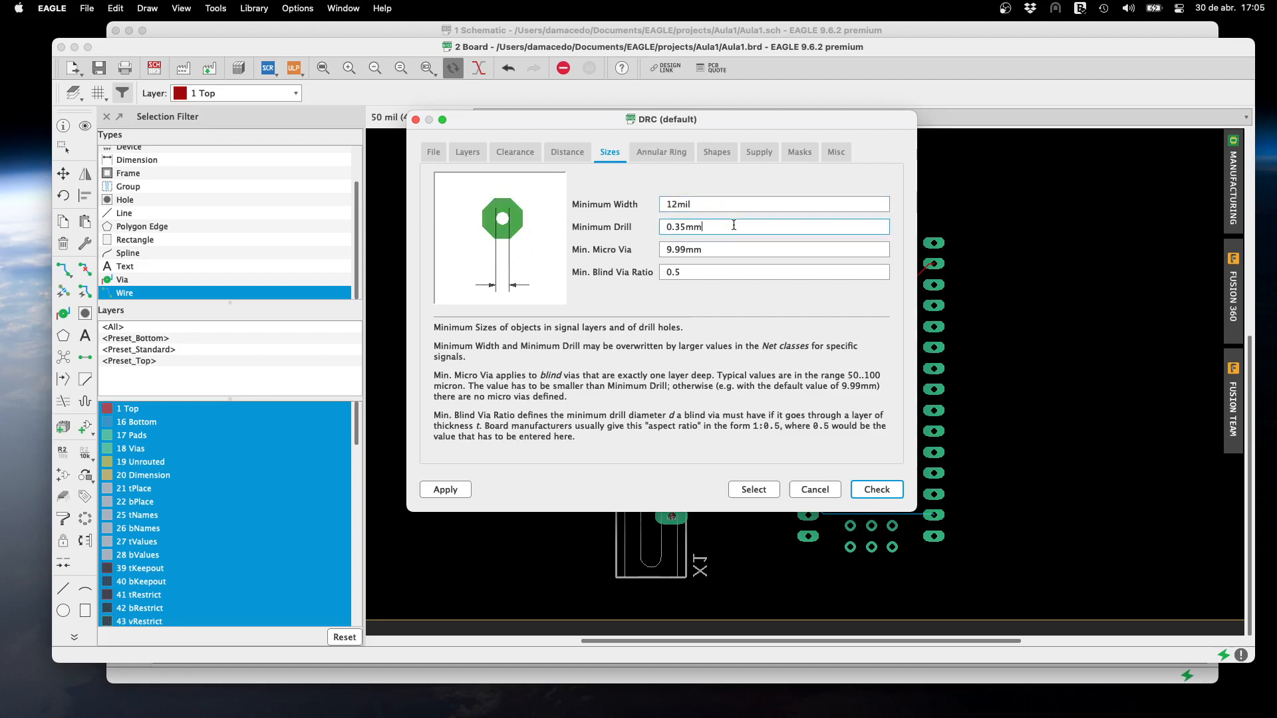
click(763, 492)
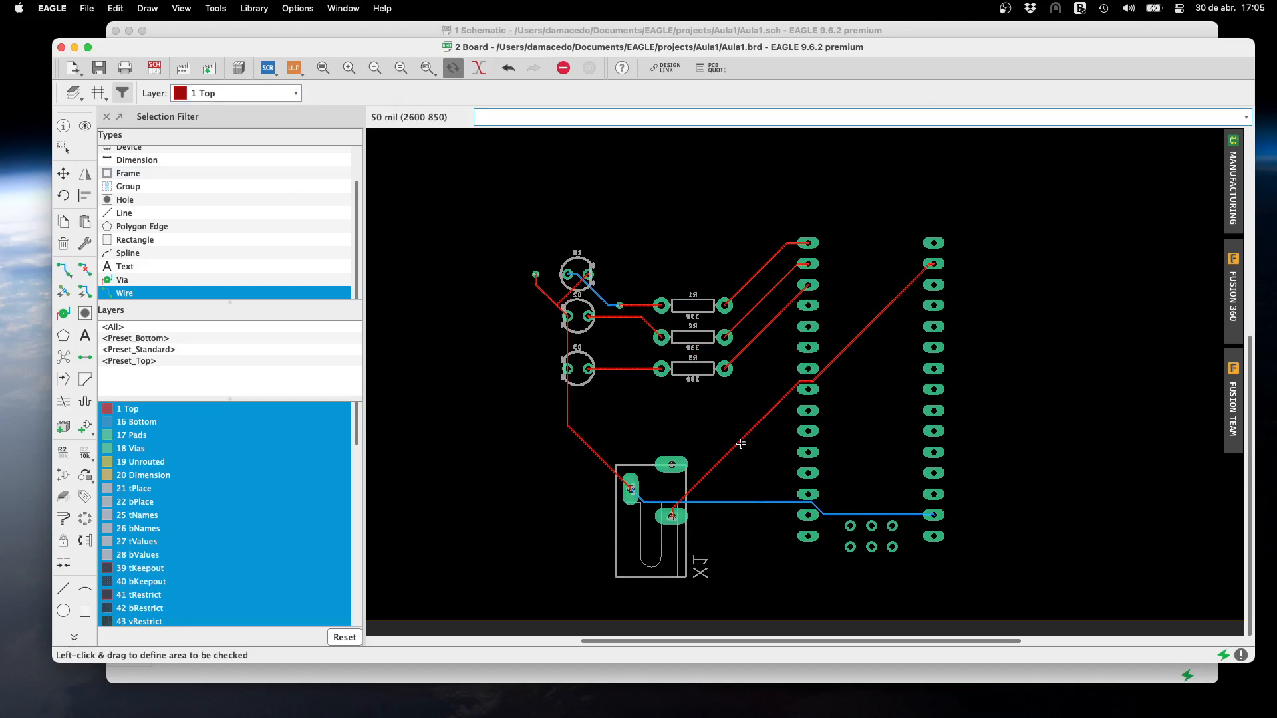
drag(742, 443, 524, 326)
Set the width of the long horizontal GND trace on the bottom layer to 16 mil in its properties
click(63, 125)
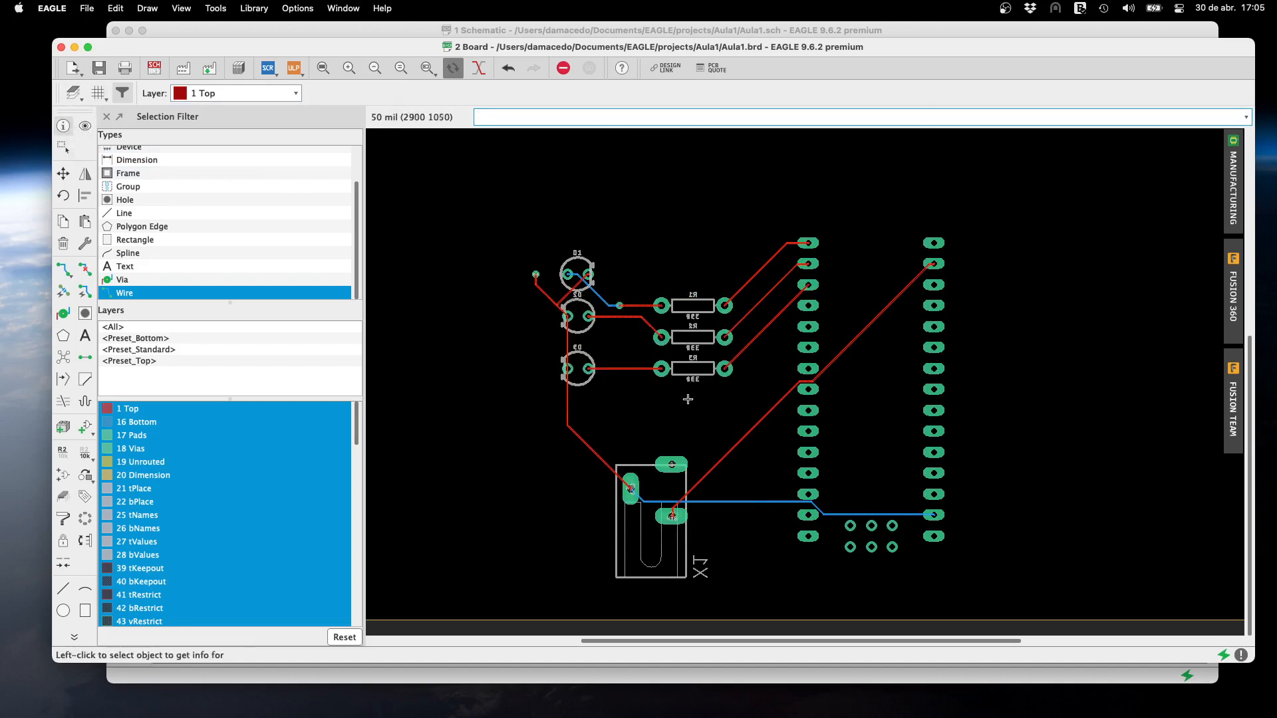
click(720, 501)
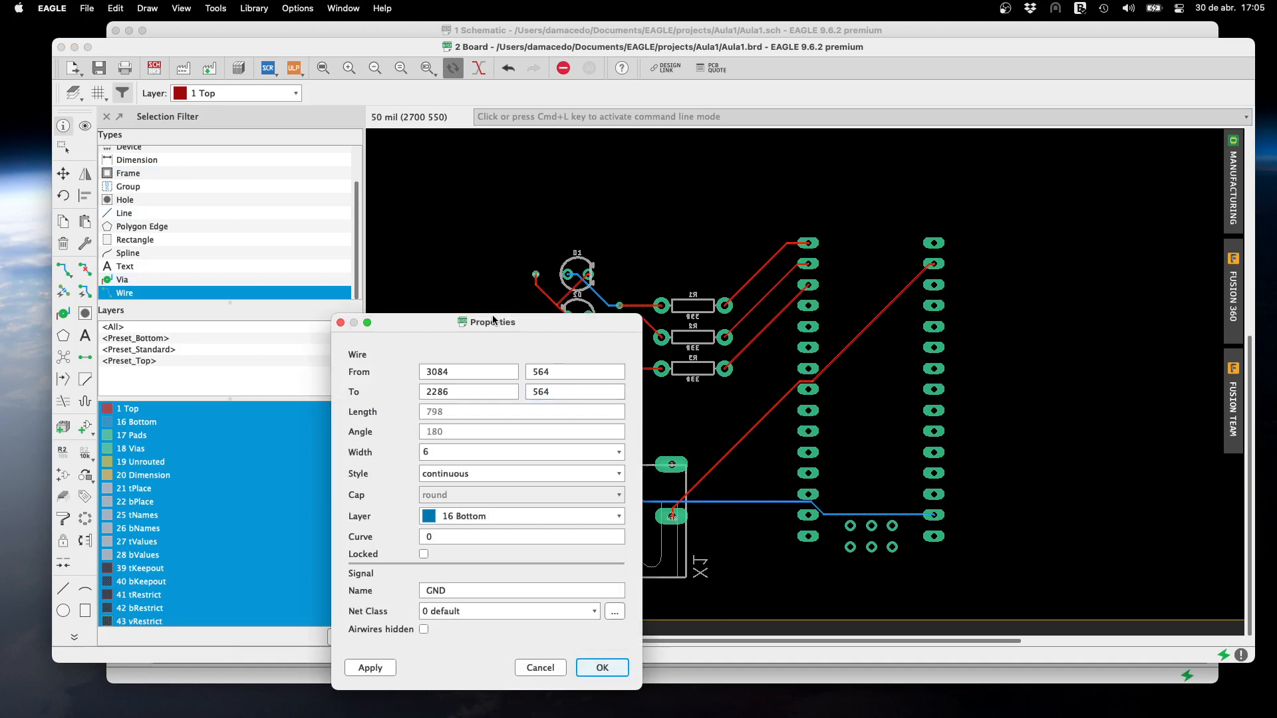
drag(492, 319, 820, 192)
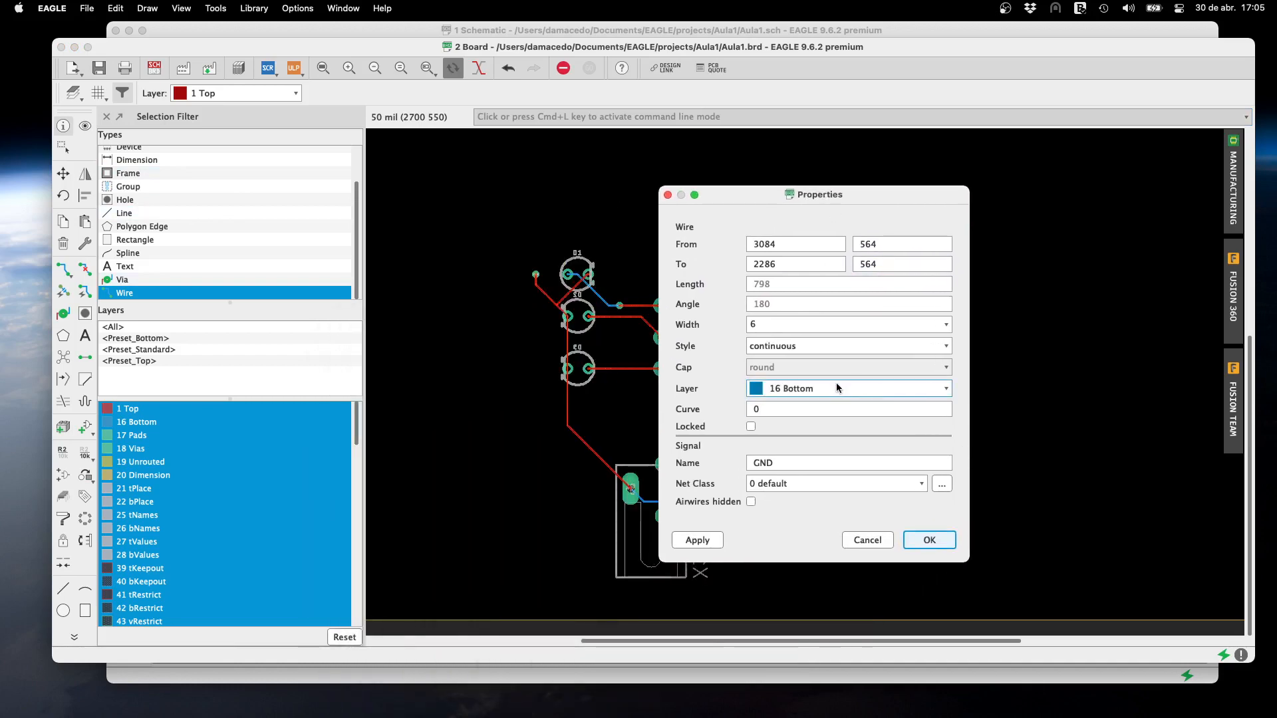
click(837, 409)
click(801, 324)
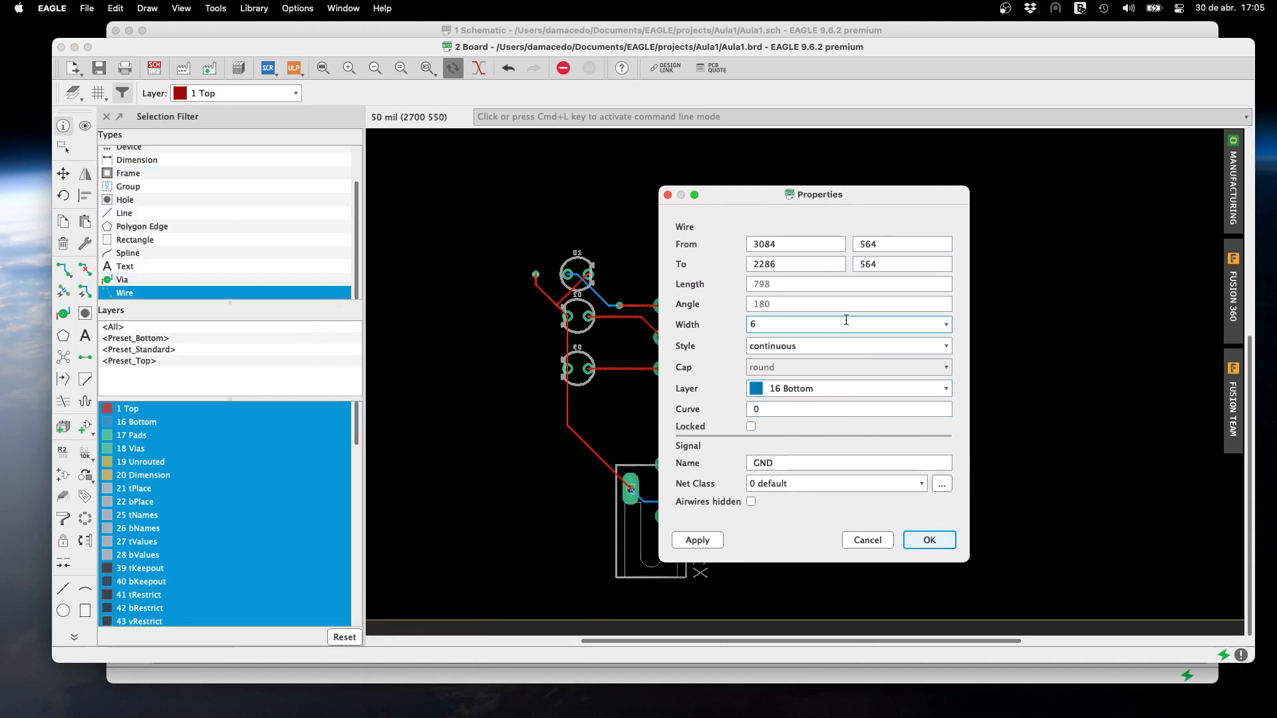
click(945, 326)
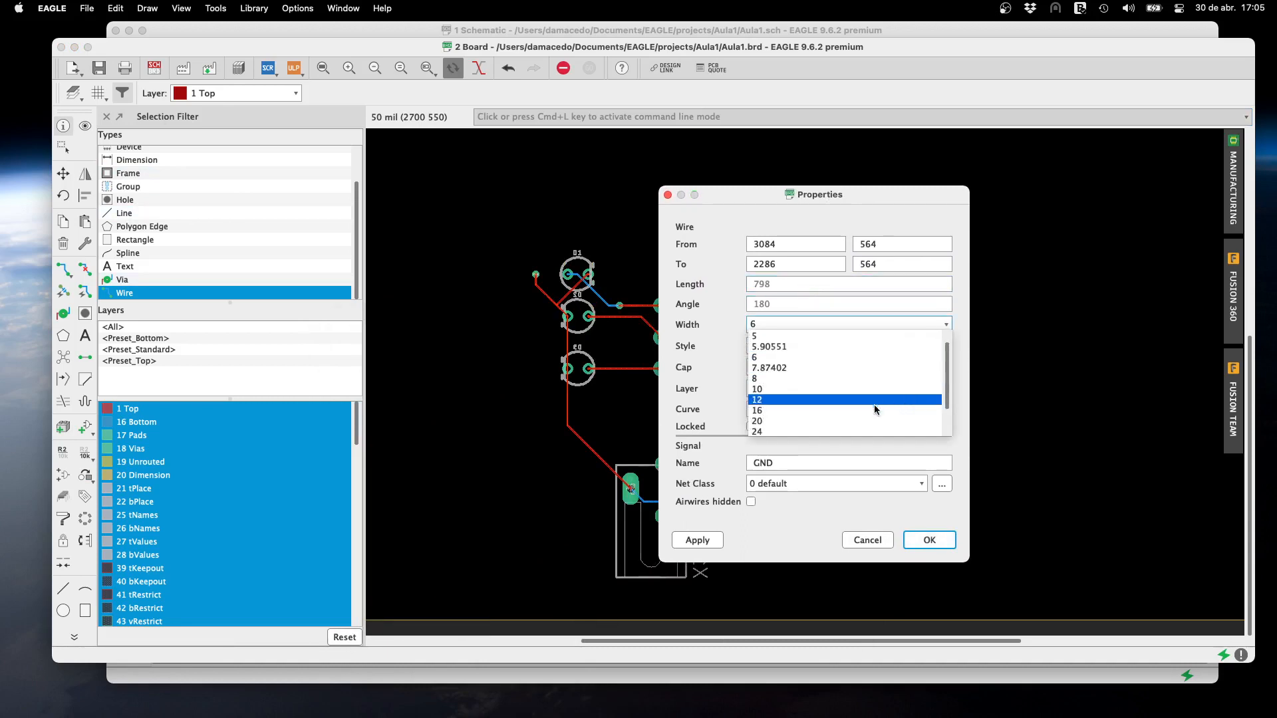
click(873, 410)
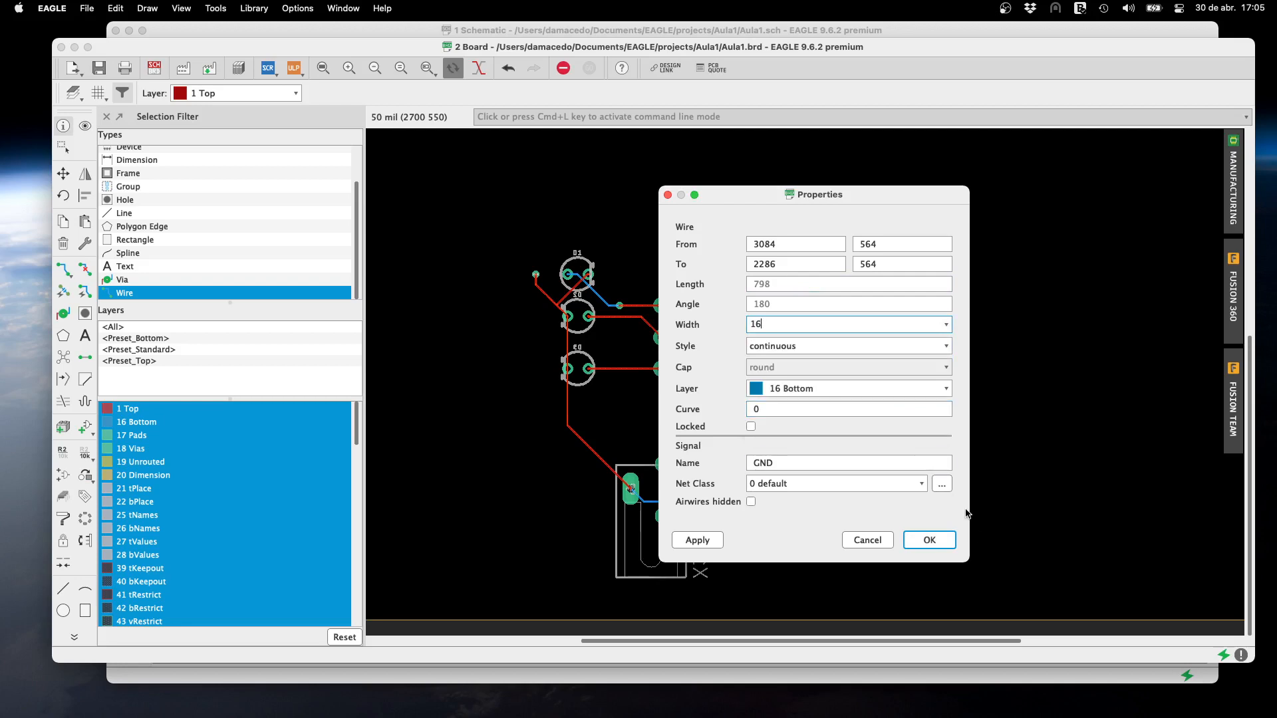
click(940, 544)
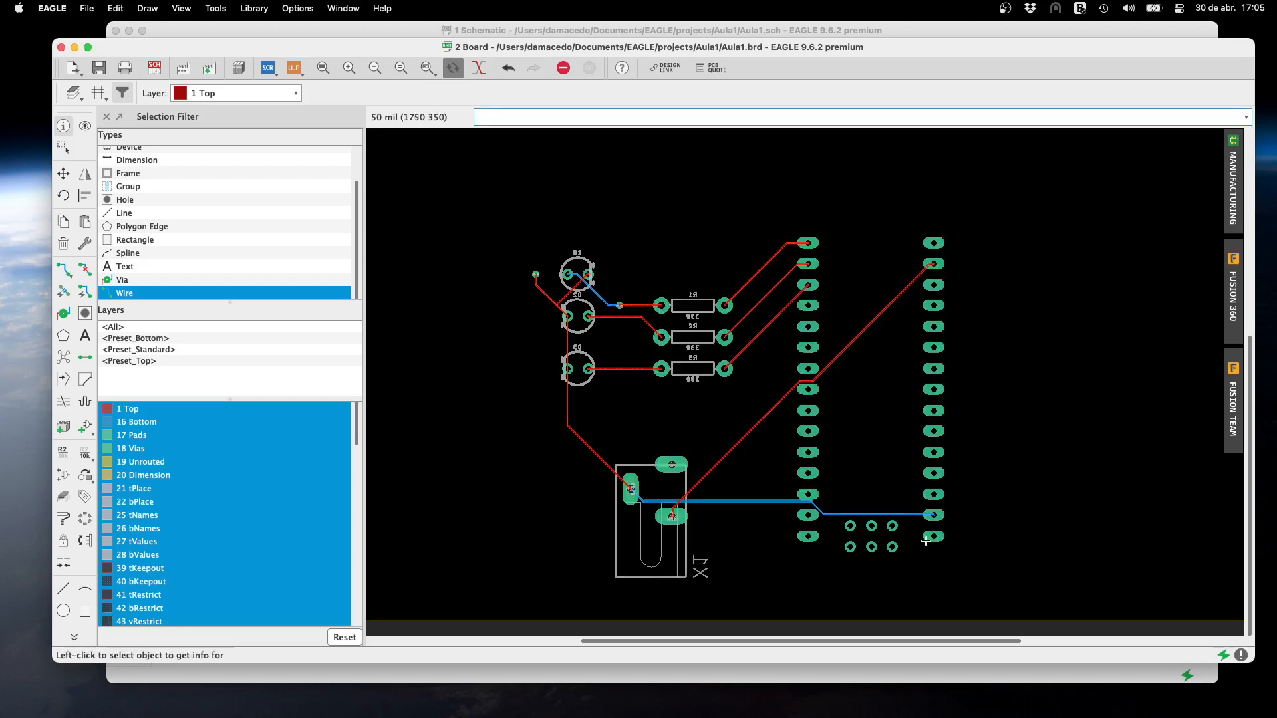
Set the width of the long horizontal GND trace on the bottom layer to 40 mil
click(732, 502)
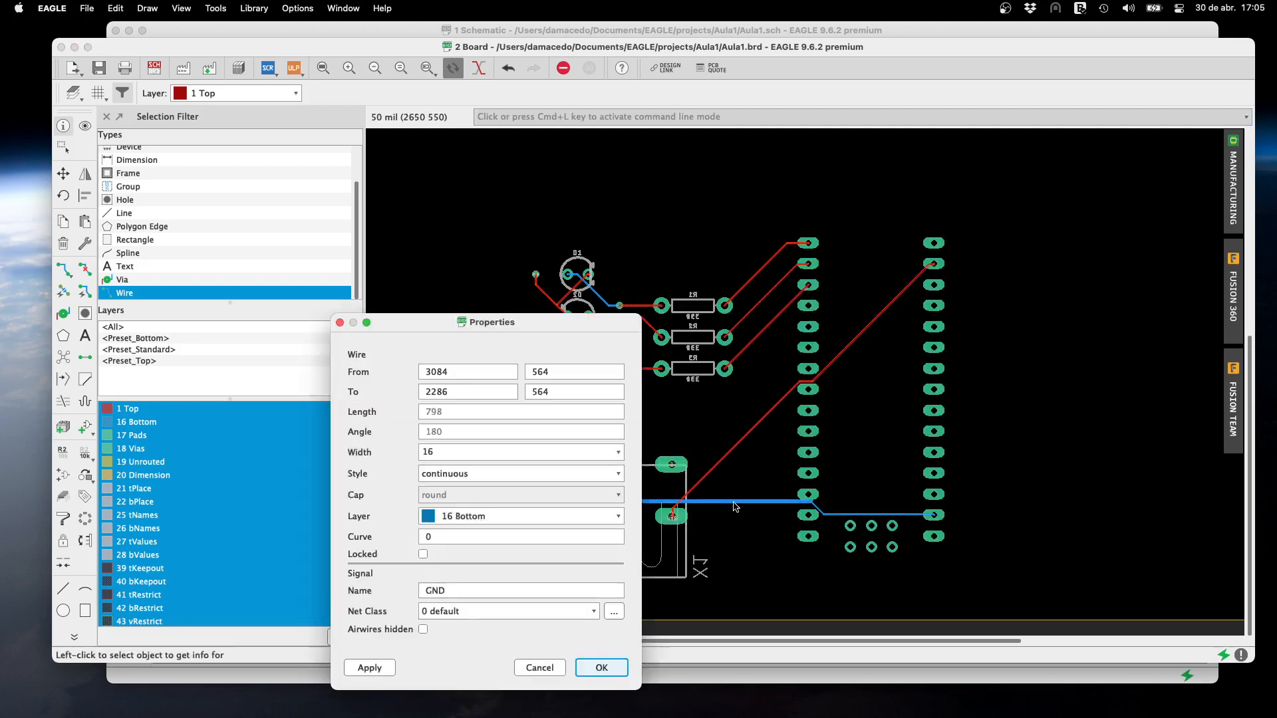
click(532, 514)
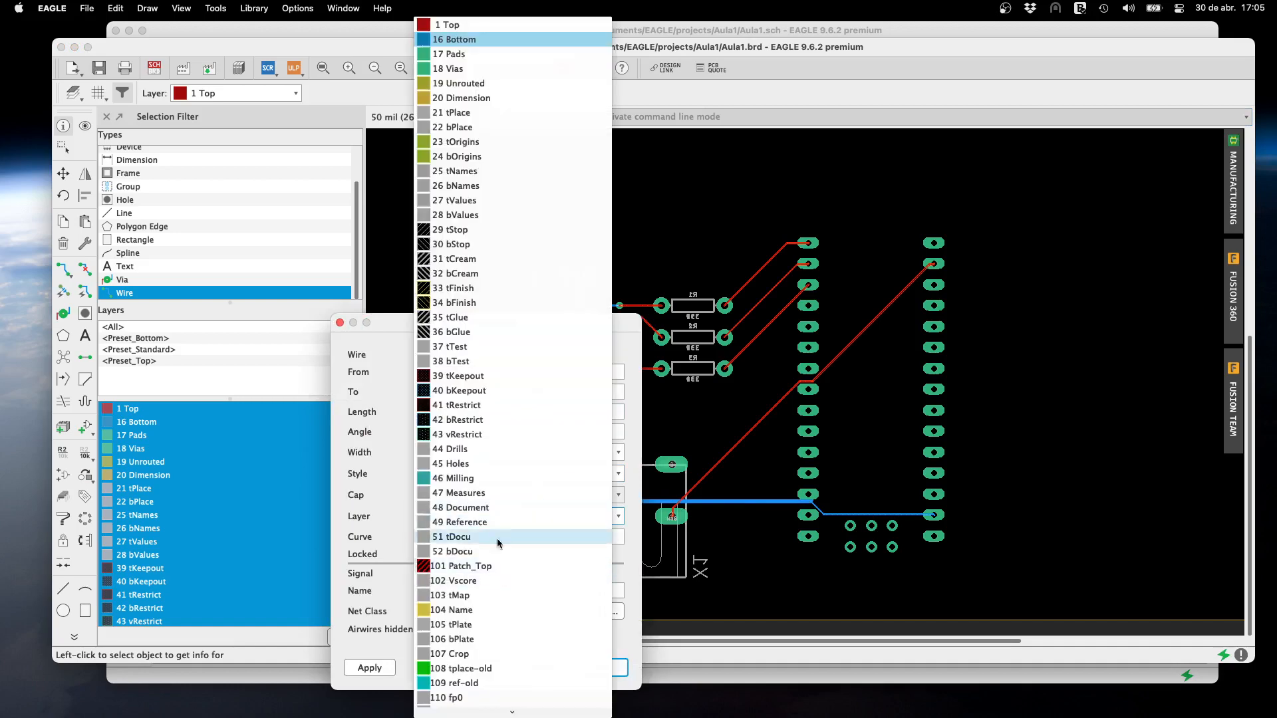
click(652, 388)
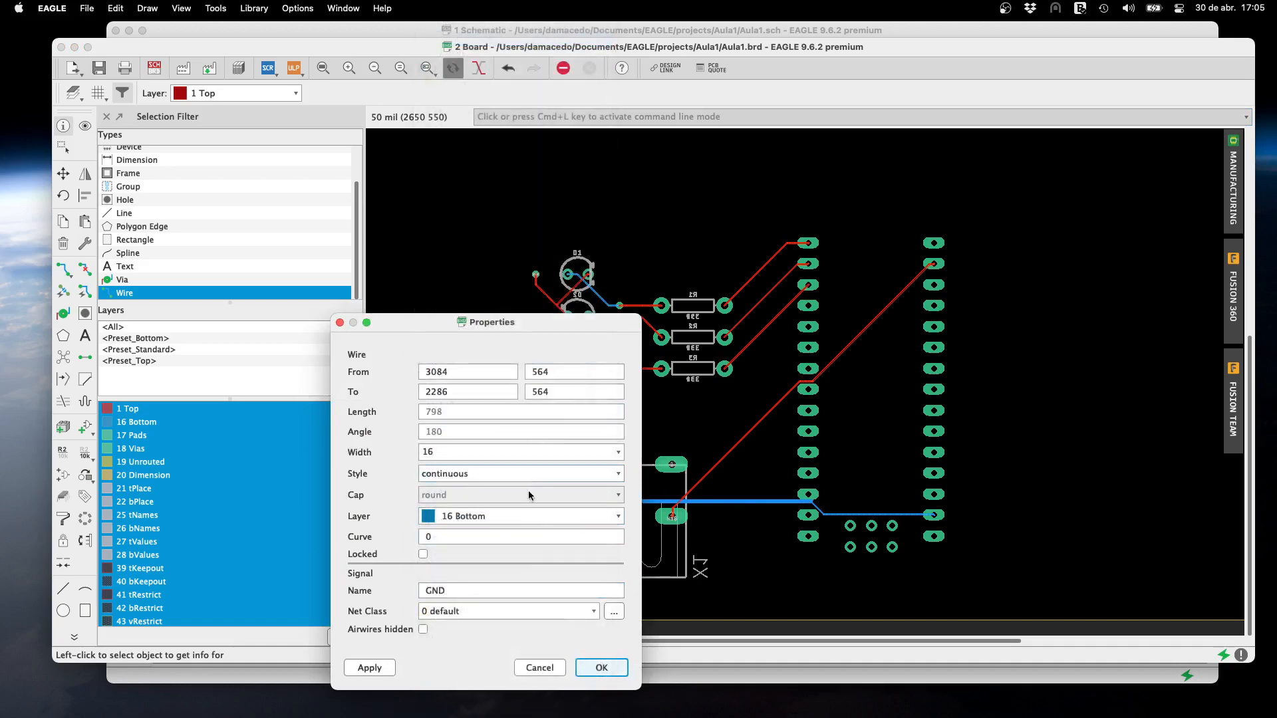
click(500, 450)
click(618, 450)
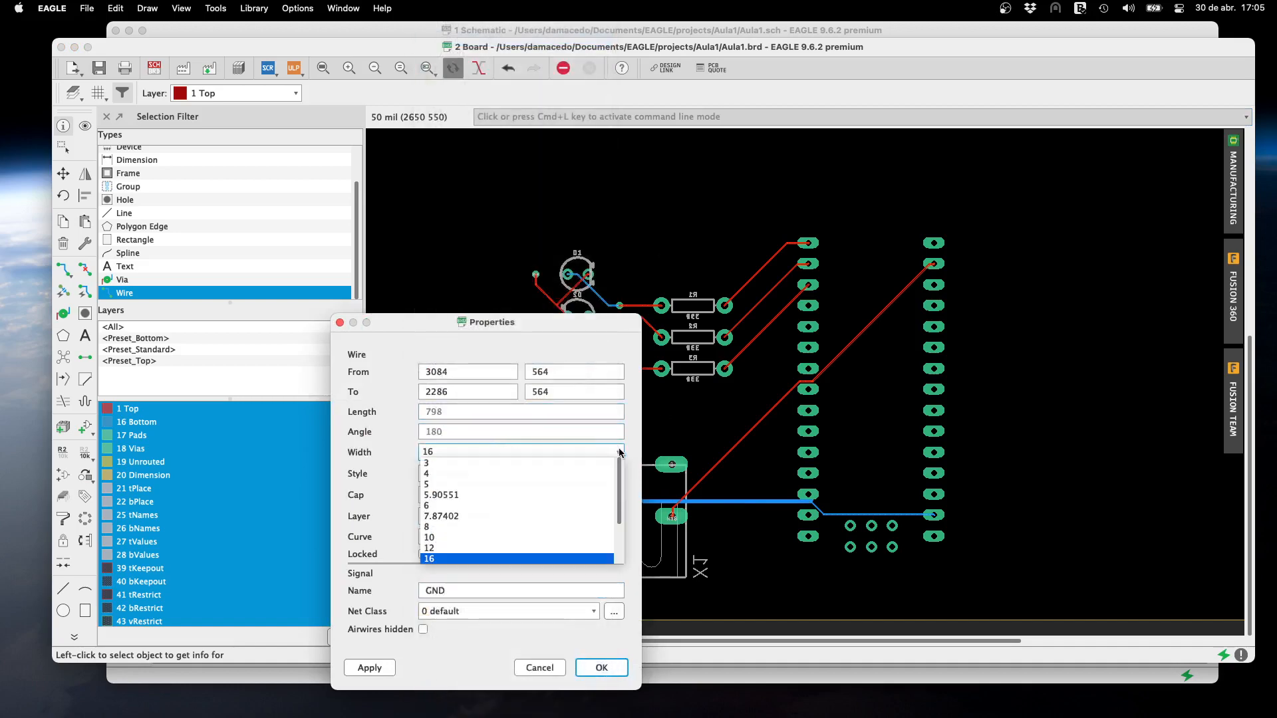
click(508, 536)
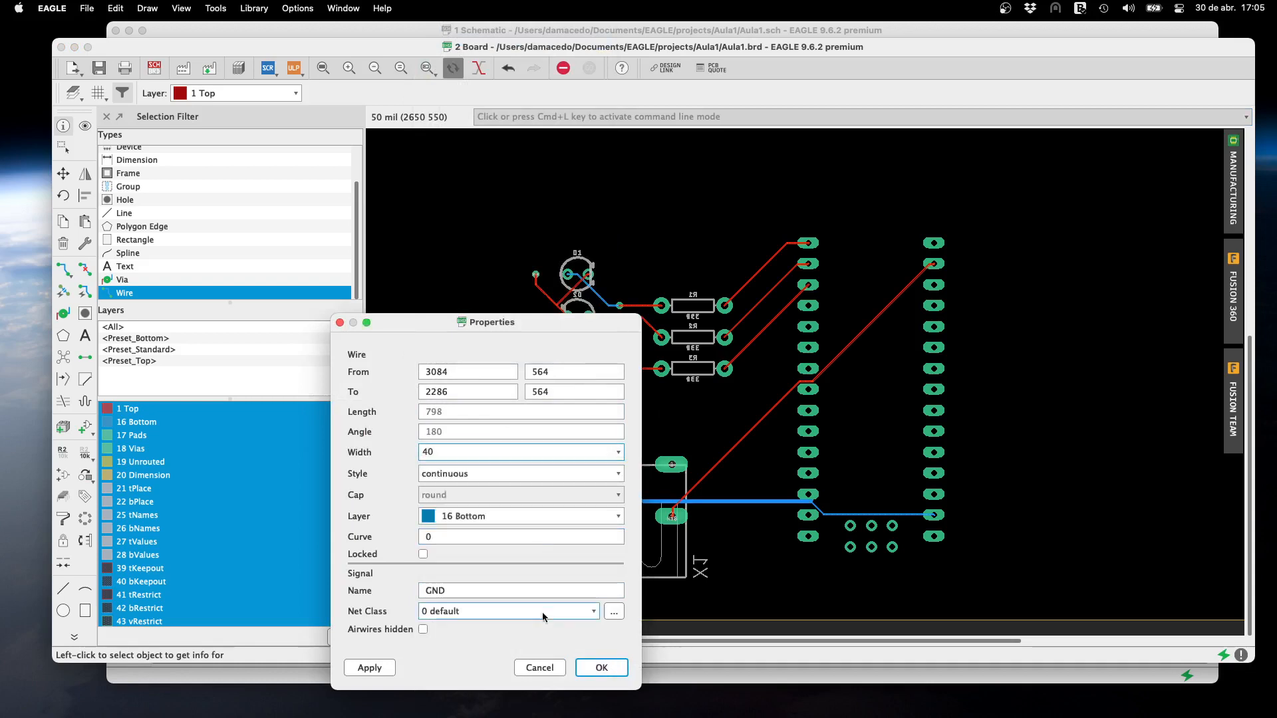
click(585, 666)
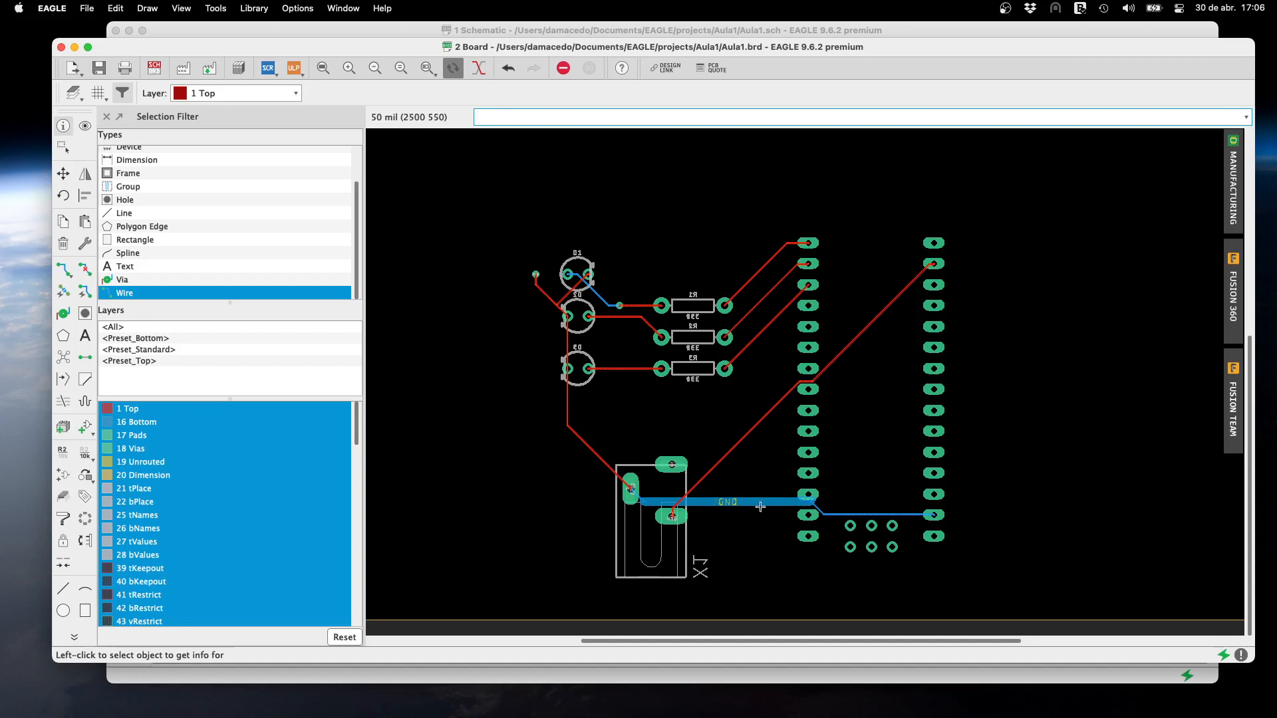
Start a sync of the board to Fusion 360 with the option to create a new Fusion 360 design
click(1239, 289)
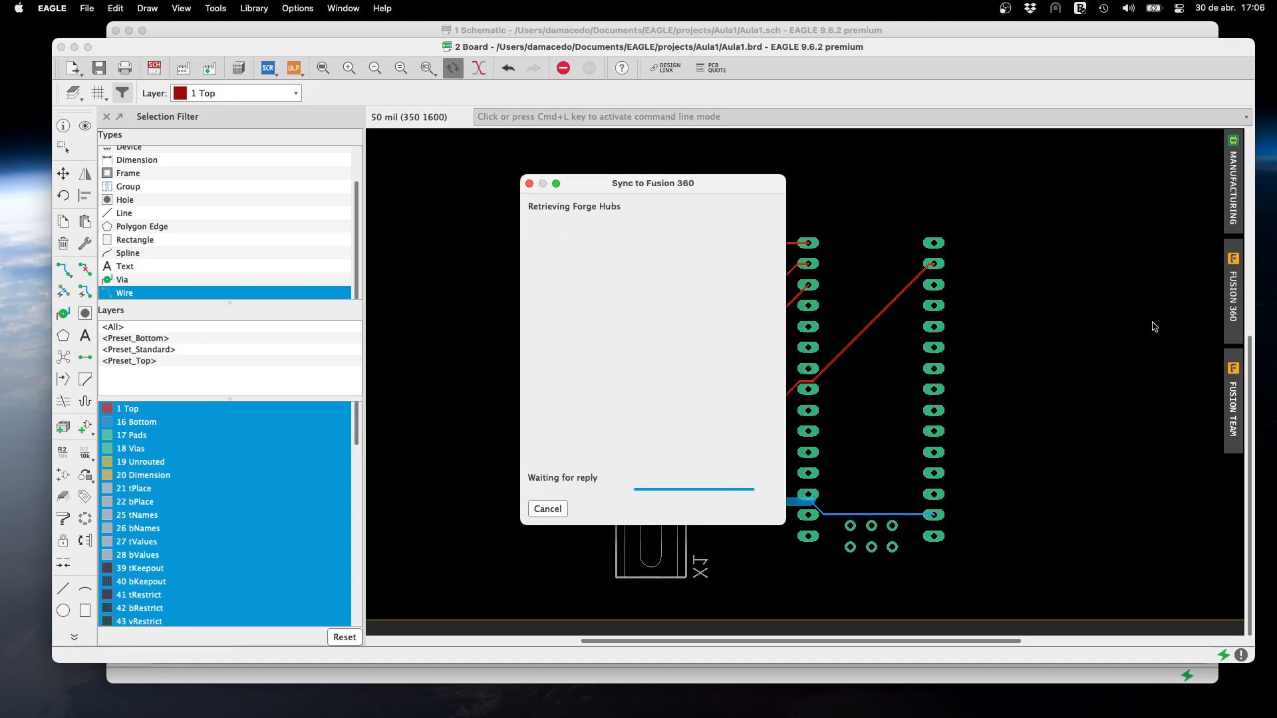
drag(671, 184, 670, 182)
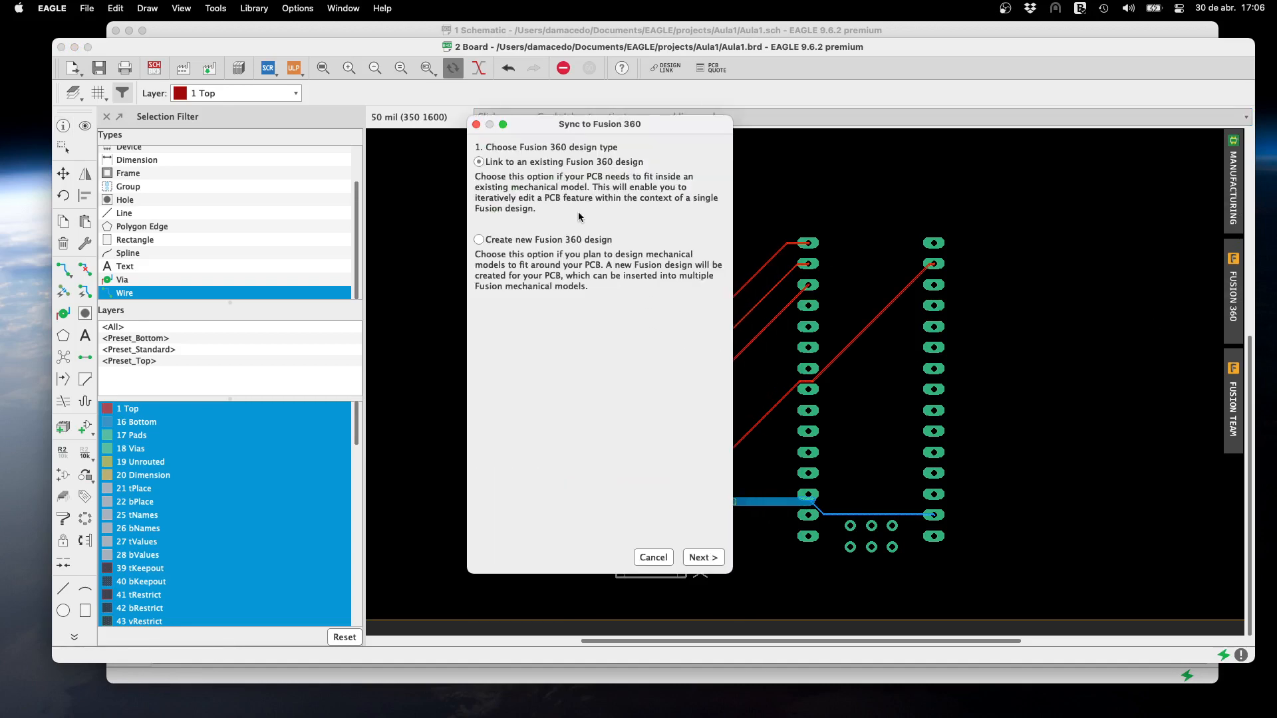
click(516, 161)
click(511, 240)
click(707, 557)
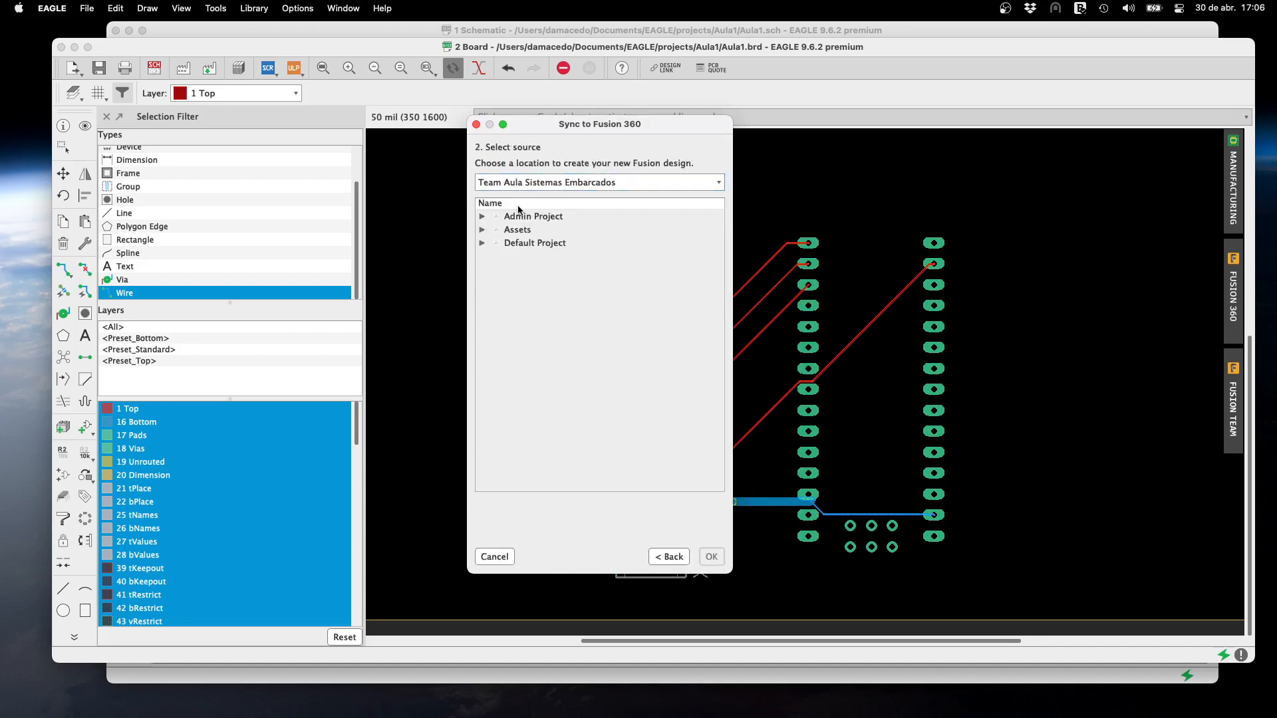
Choose Admin Project as the location for the new Fusion design and push the board to Fusion
click(482, 217)
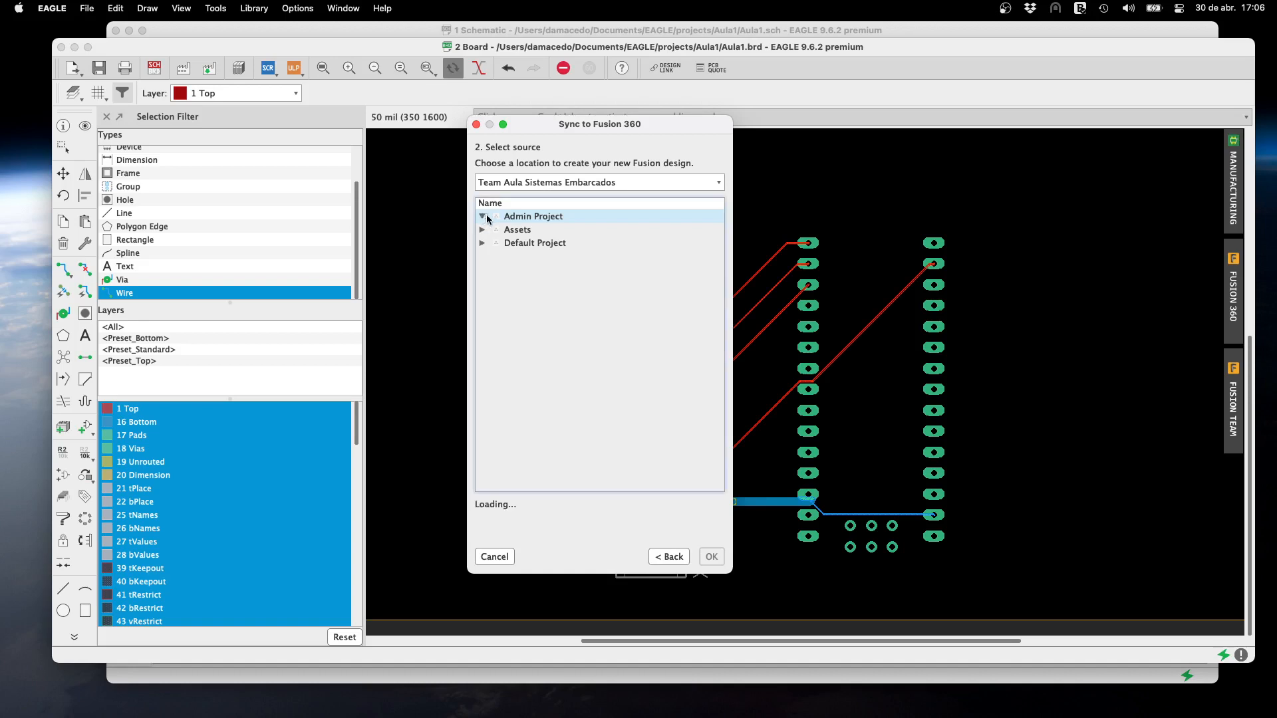
click(528, 217)
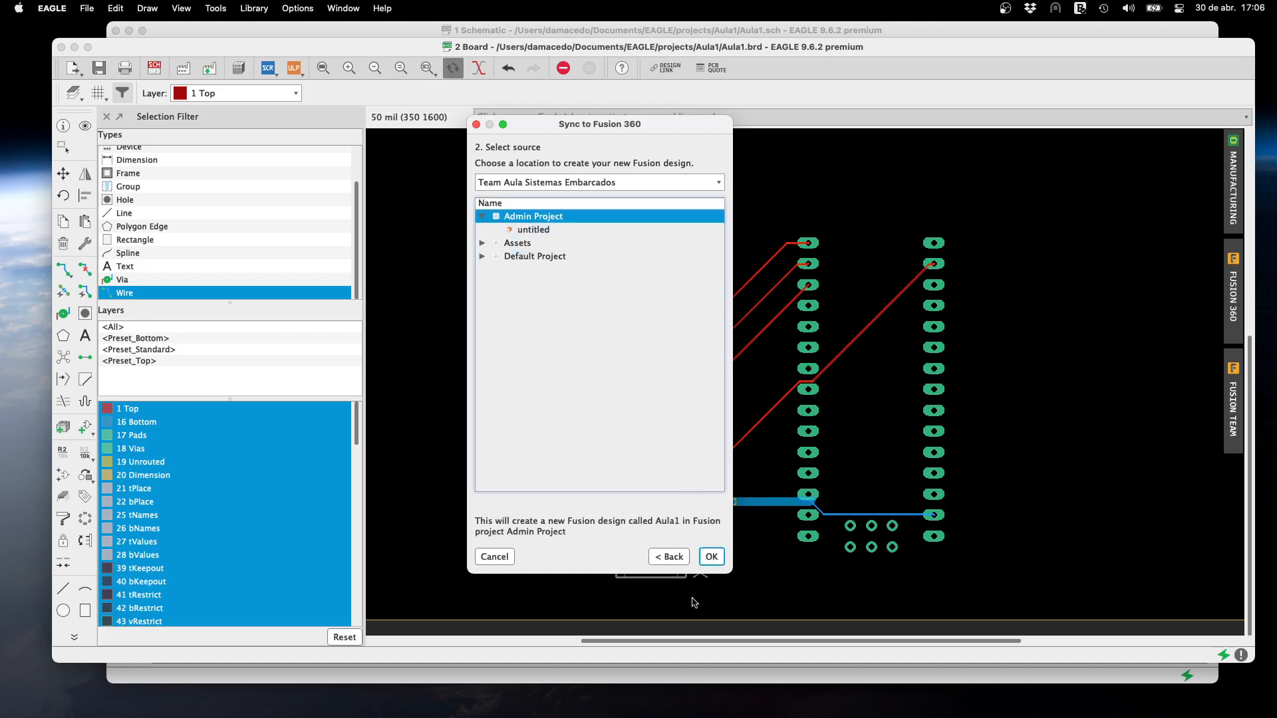
click(710, 557)
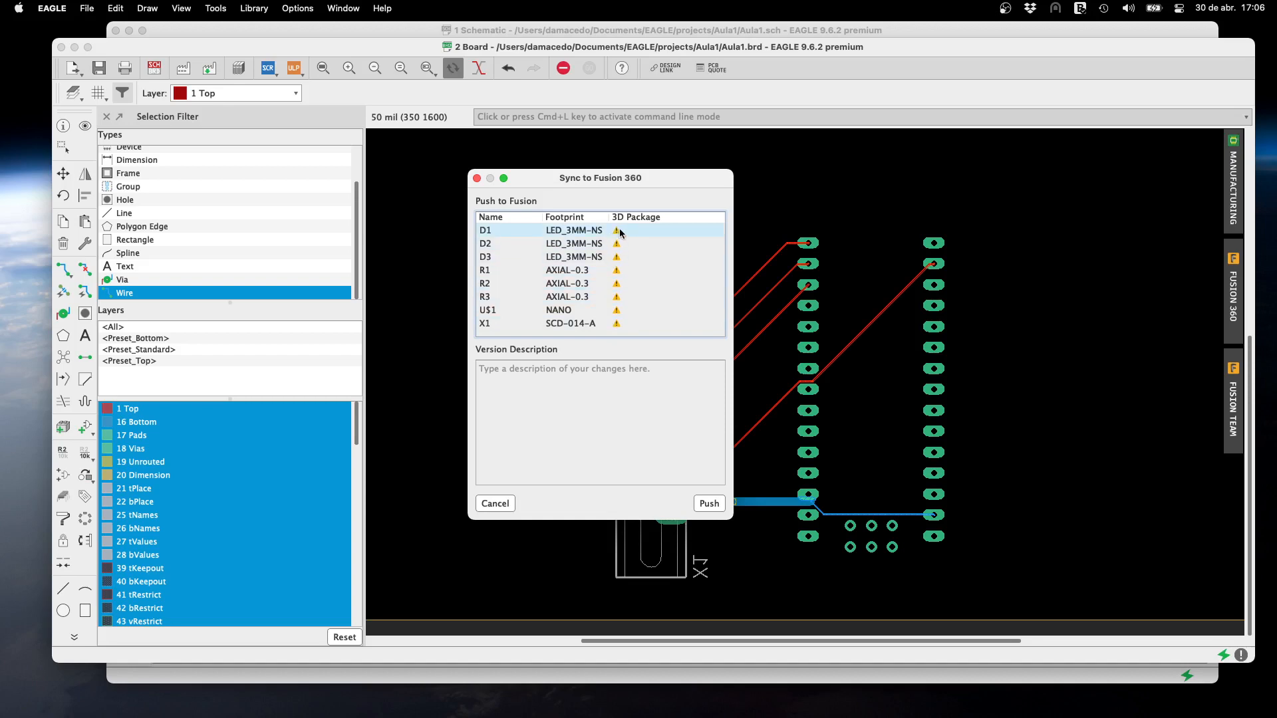
click(715, 508)
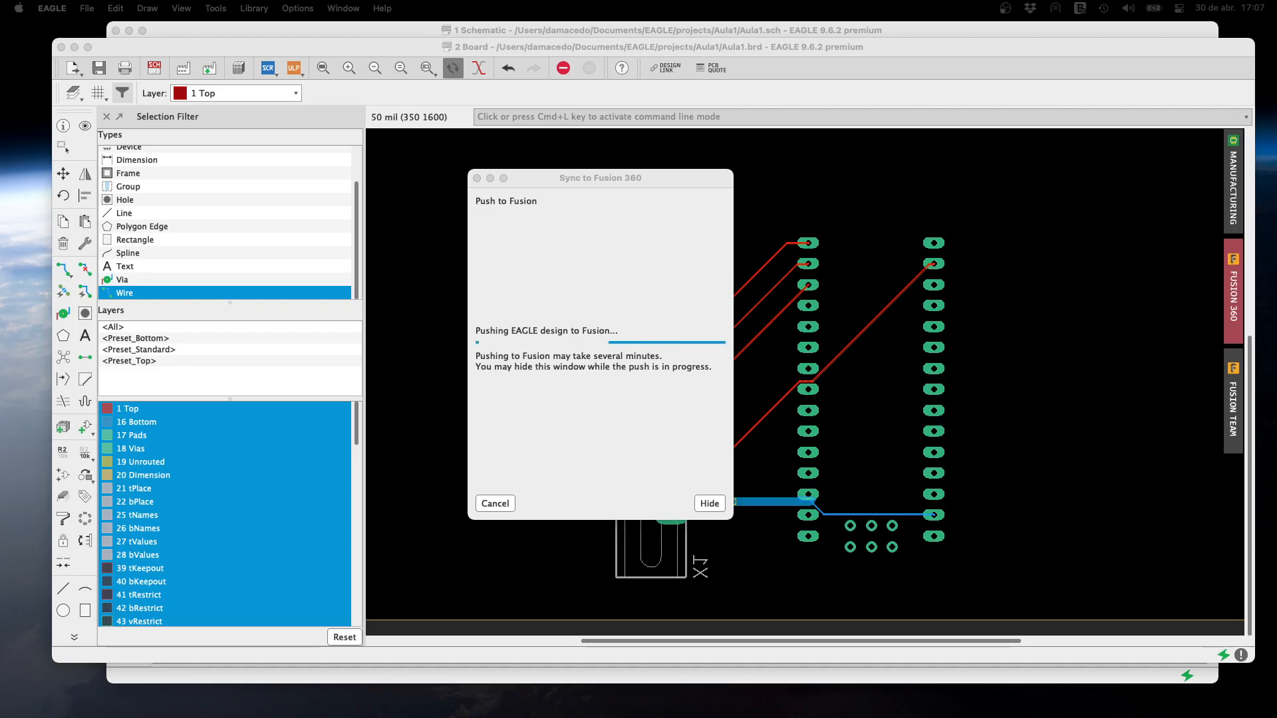
Switch to Firefox and look through the example 3D boards in the Eagle Pcb To Fusion 360 blog post
drag(1276, 109, 997, 28)
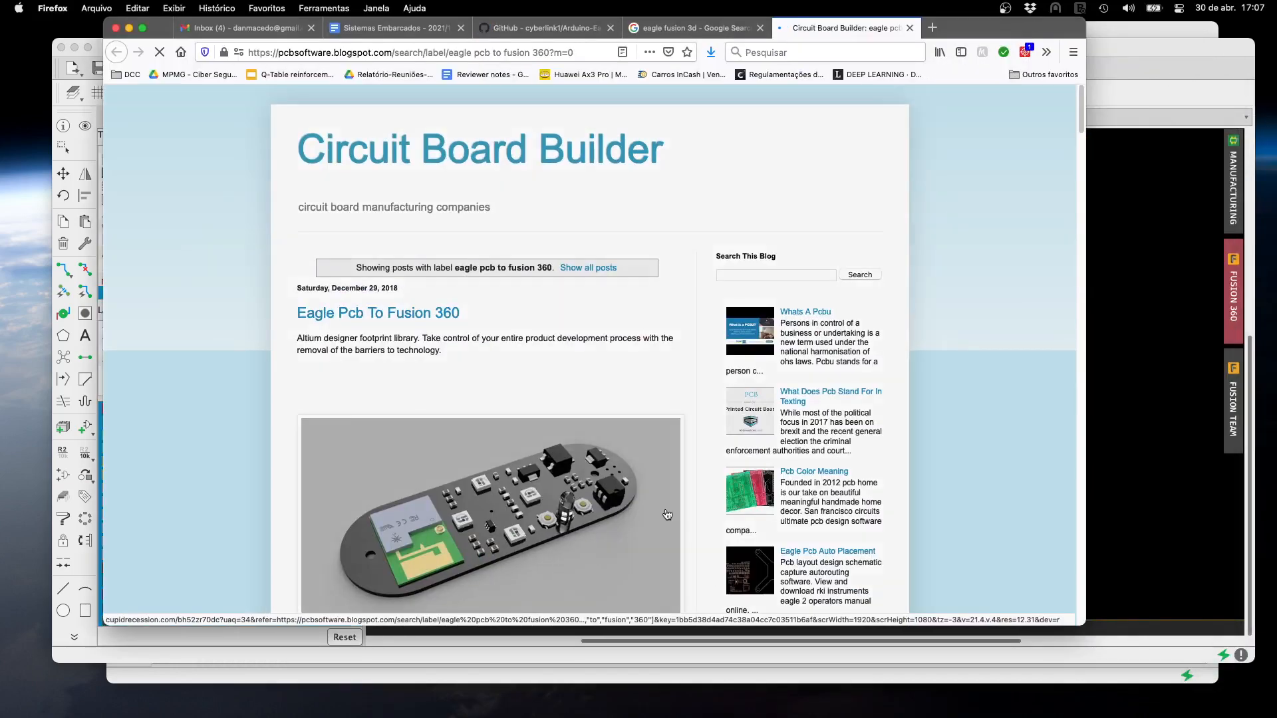
scroll(573, 492, down, 5)
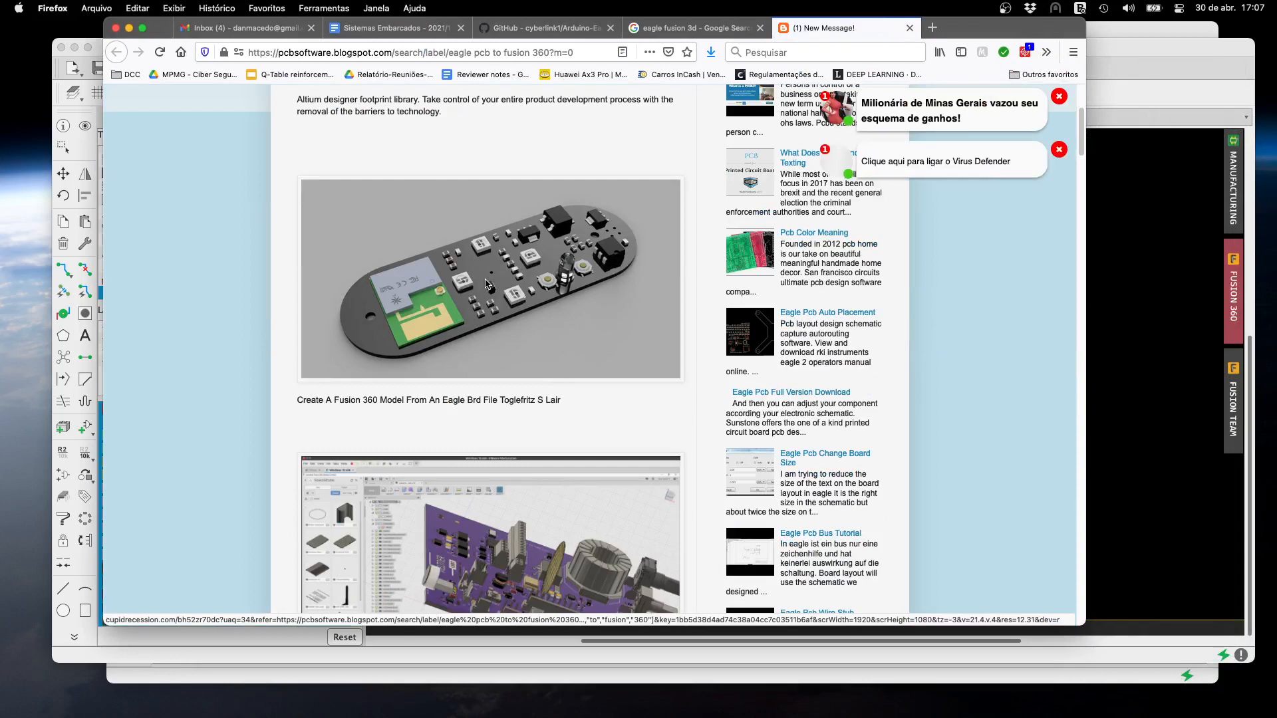
scroll(486, 286, down, 1)
scroll(485, 285, down, 2)
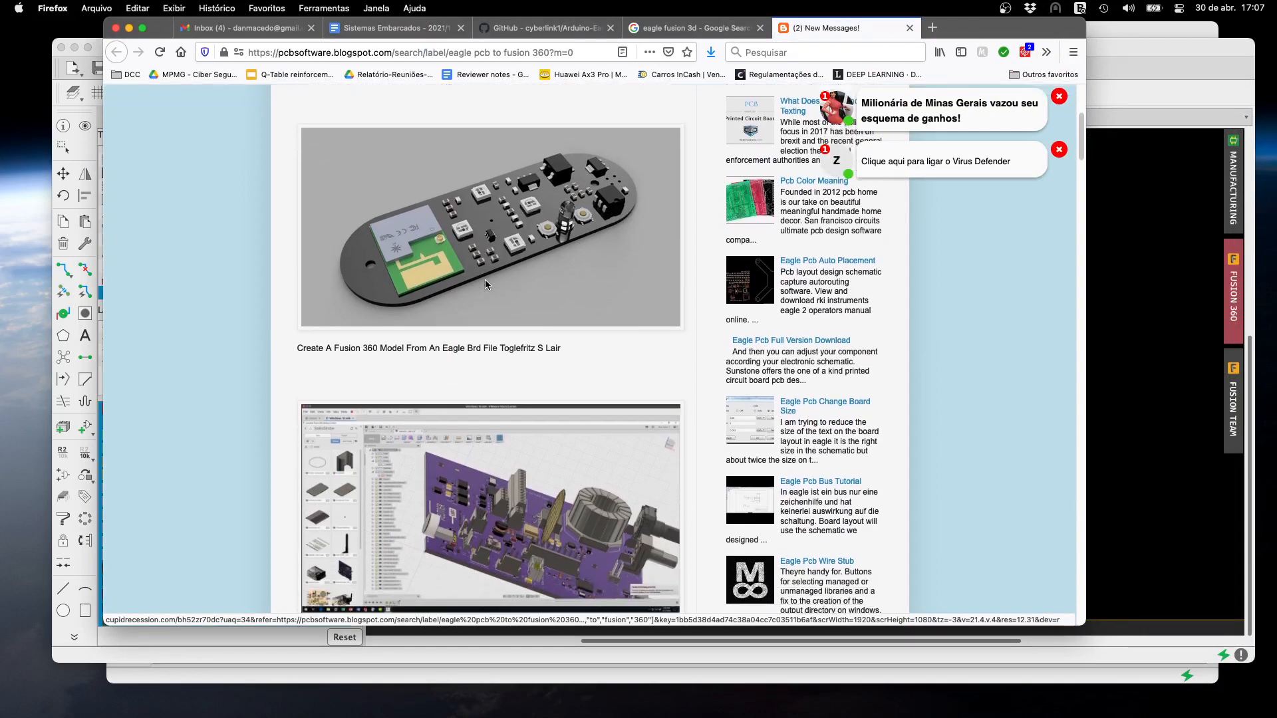
scroll(499, 286, down, 3)
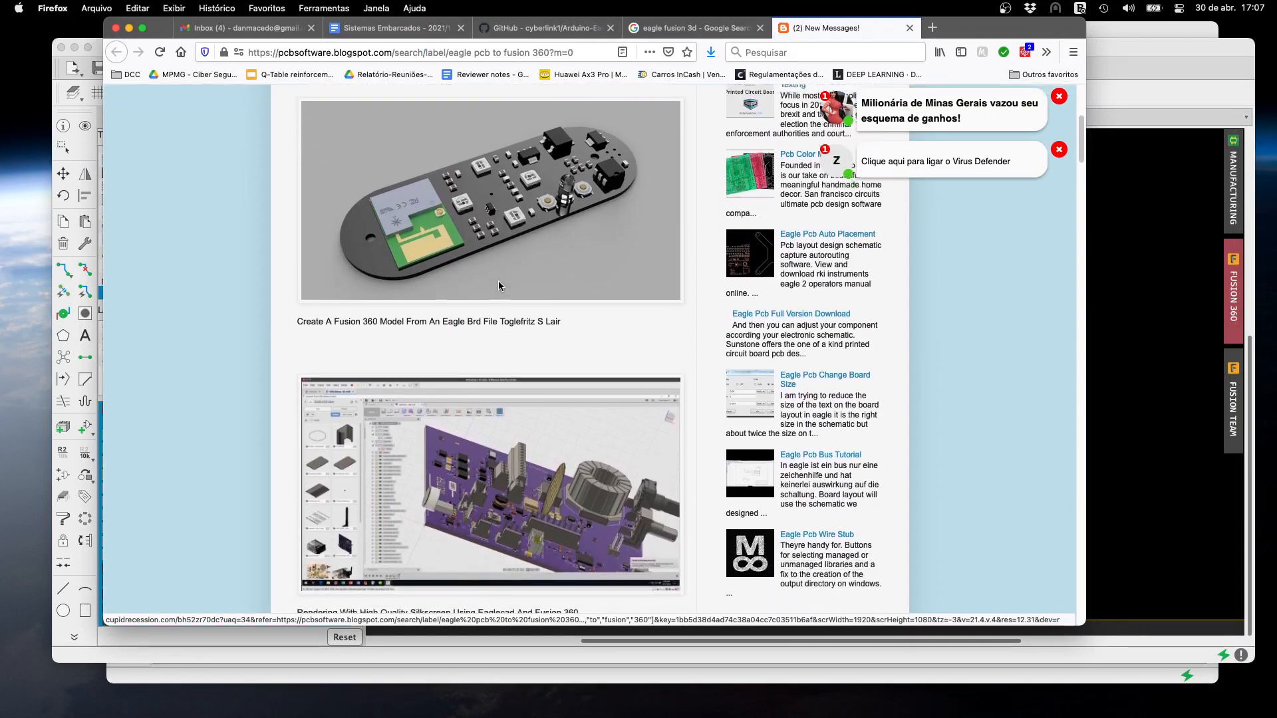
Minimize the browser, return to EAGLE and dismiss the notice about the push to Fusion 360
scroll(479, 187, up, 2)
scroll(558, 200, up, 1)
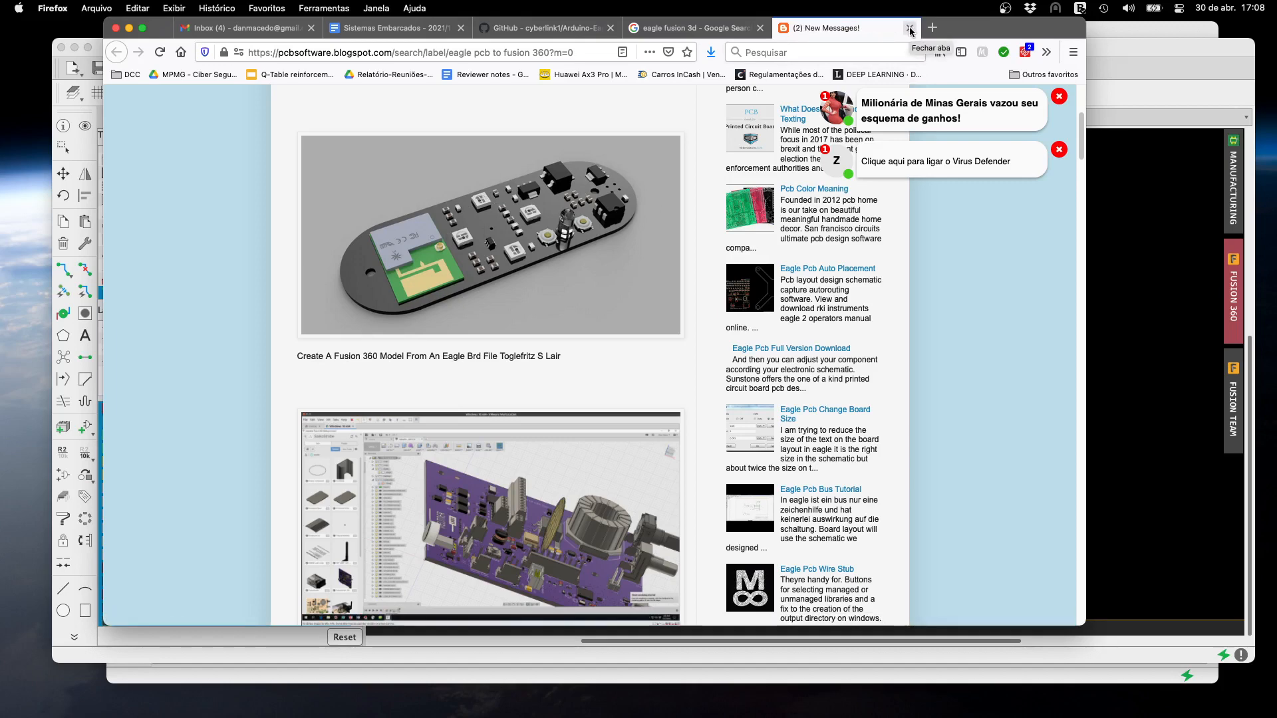
drag(139, 22, 399, 42)
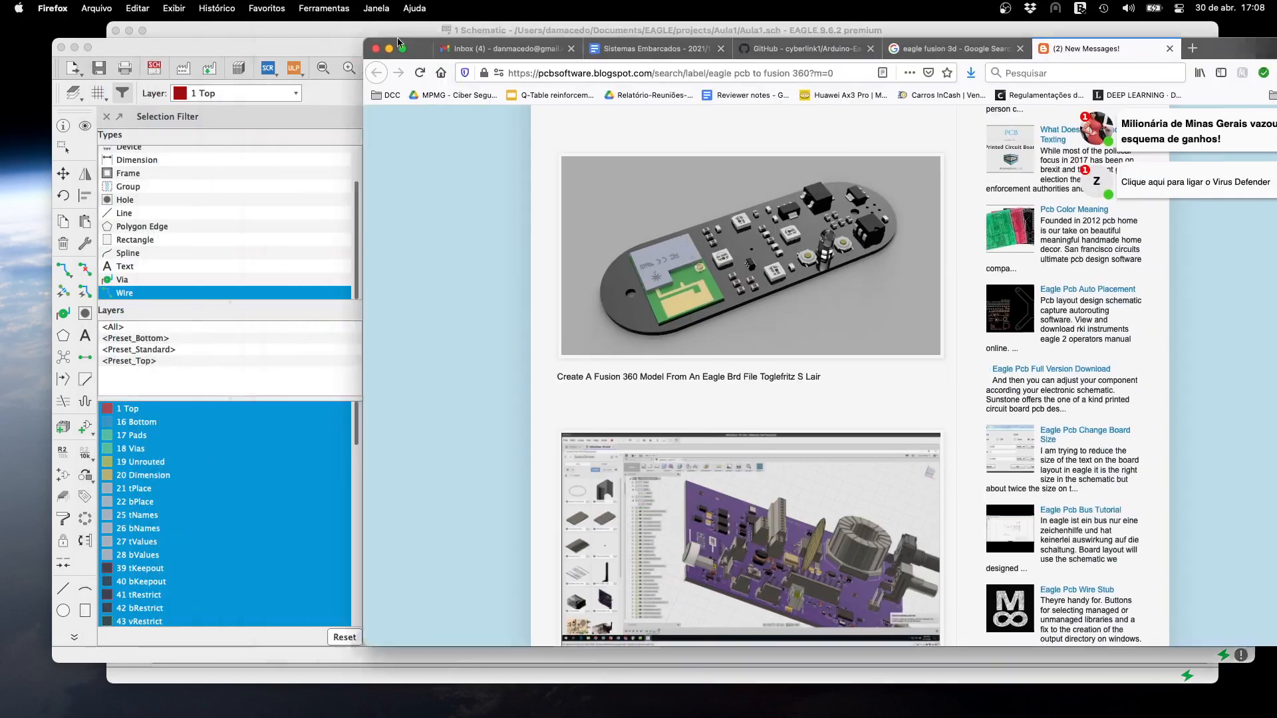
click(389, 48)
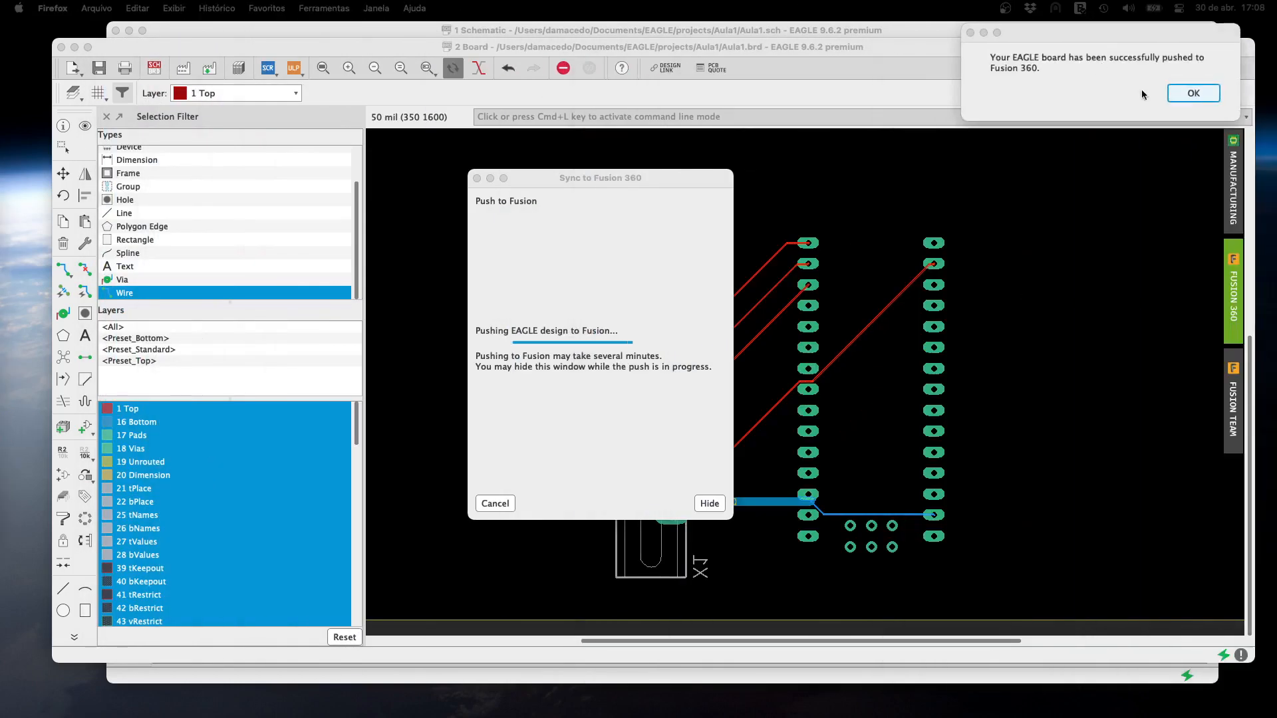
click(1190, 93)
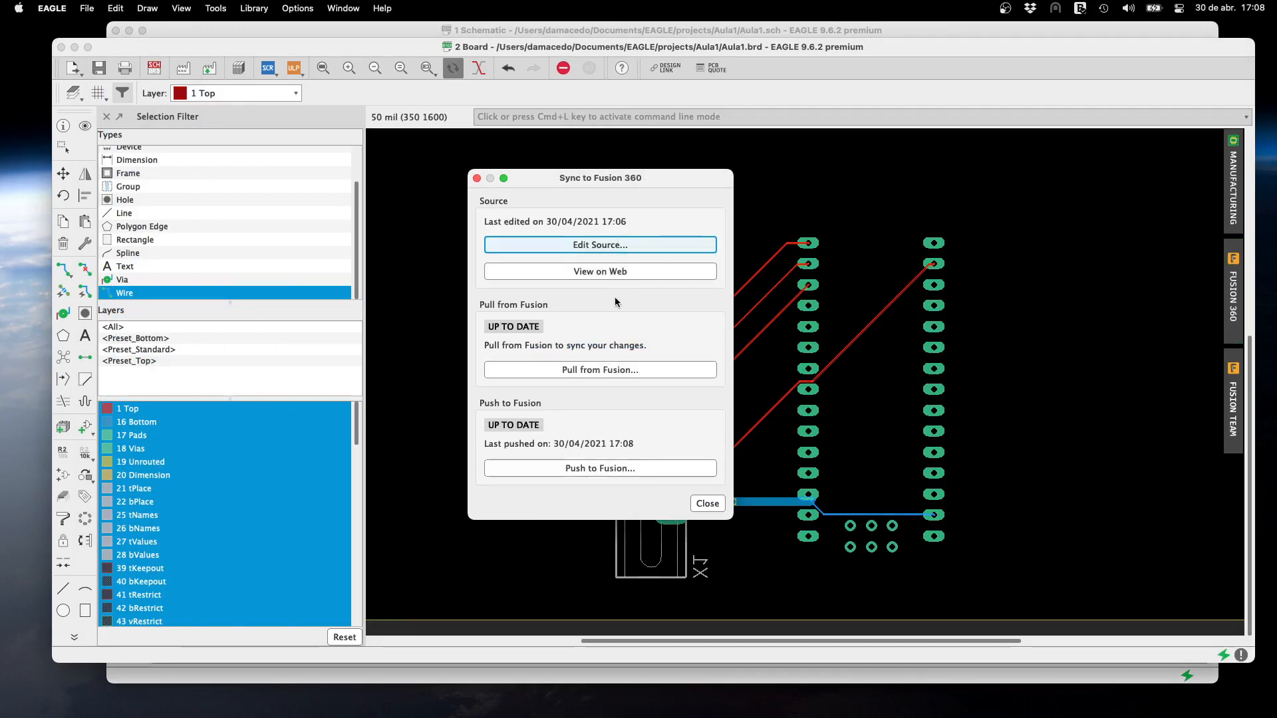
View the pushed Aula1 design on the web and examine its 3D model from above and below
click(613, 270)
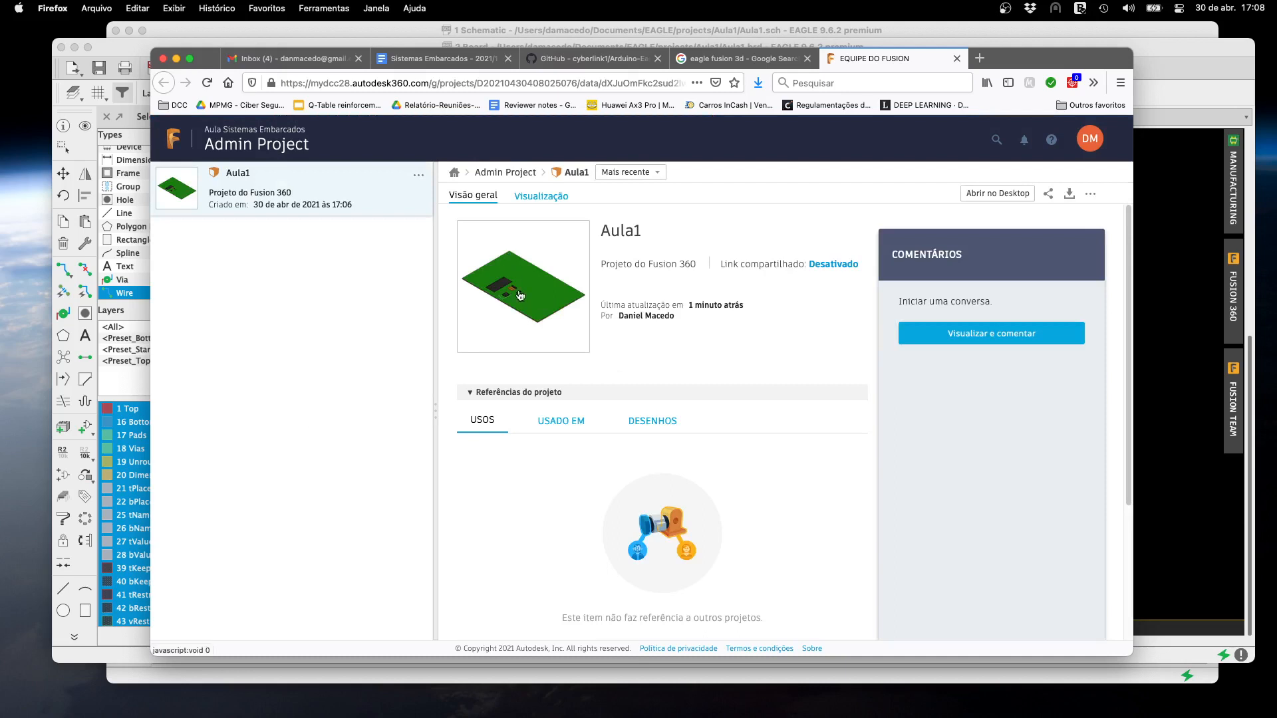
click(520, 296)
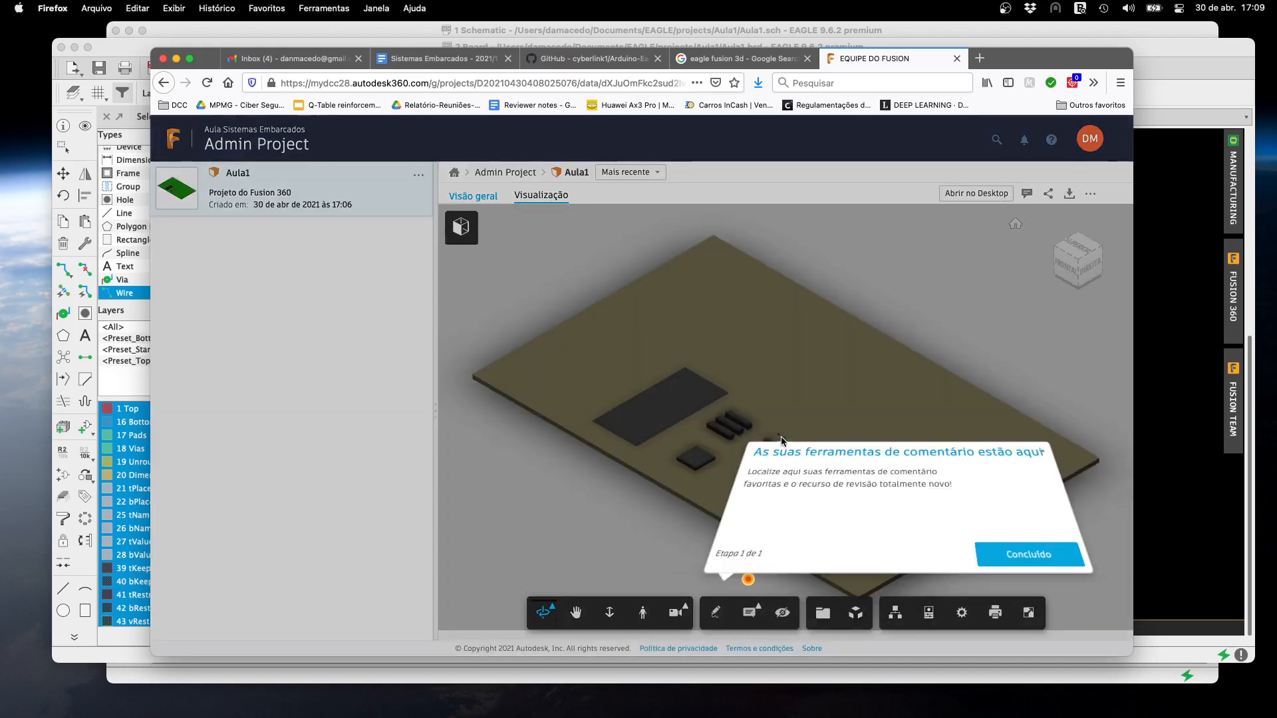
click(1007, 552)
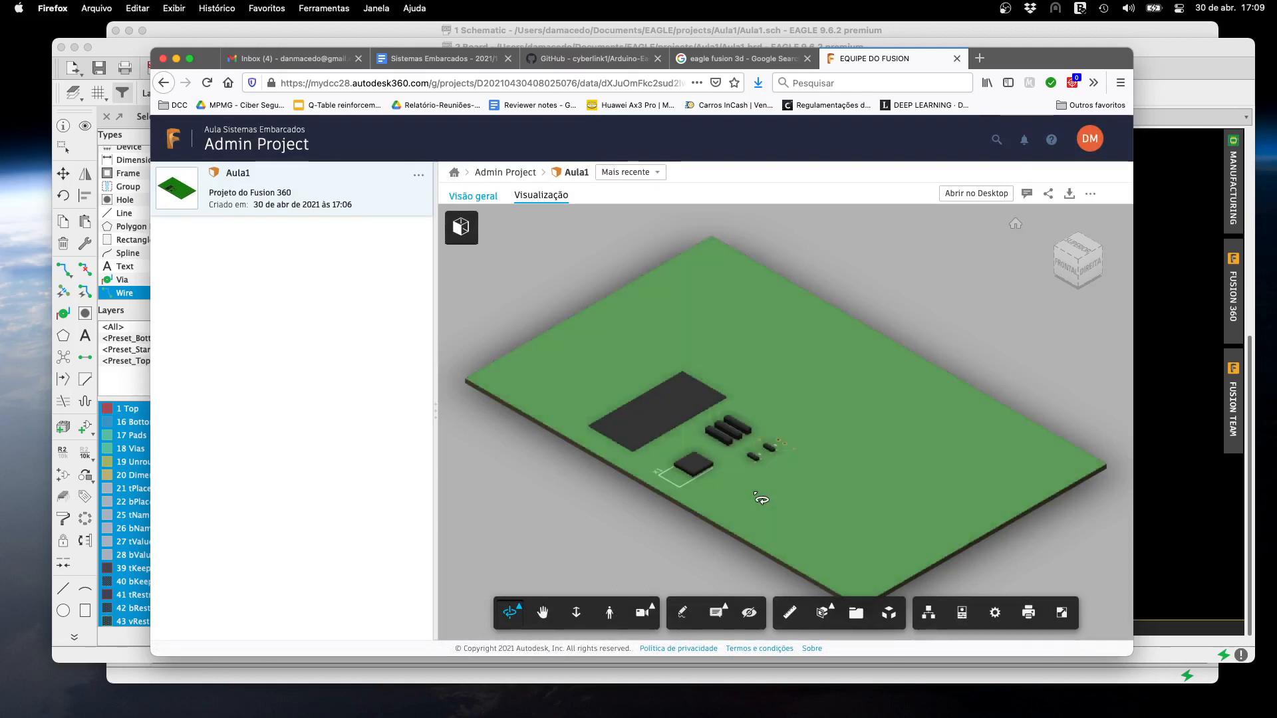
drag(758, 497, 785, 371)
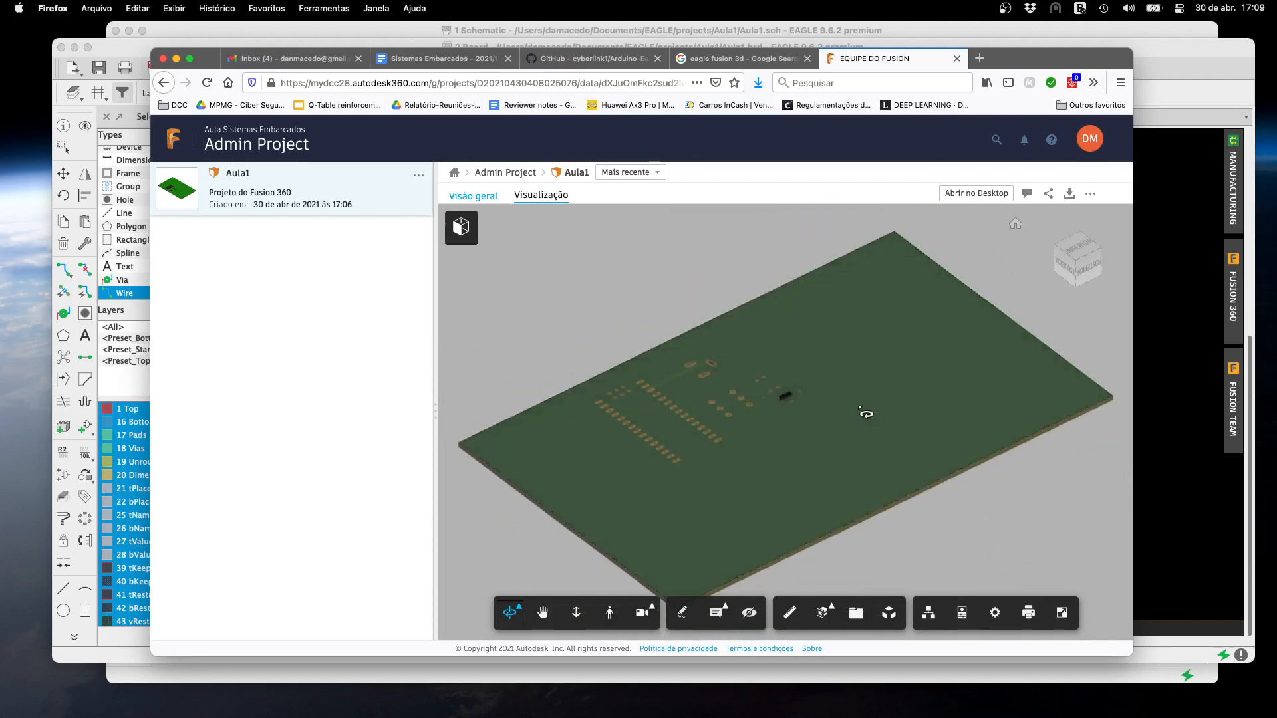
drag(847, 359, 867, 197)
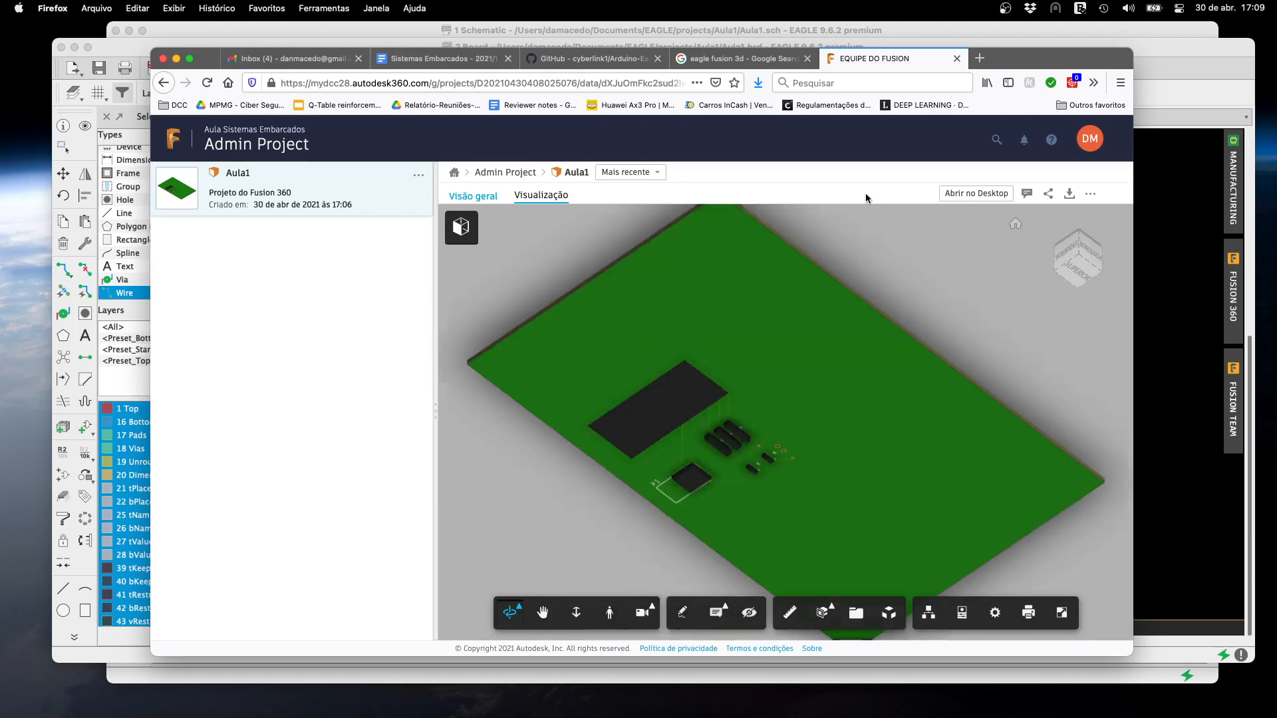
drag(831, 266, 792, 455)
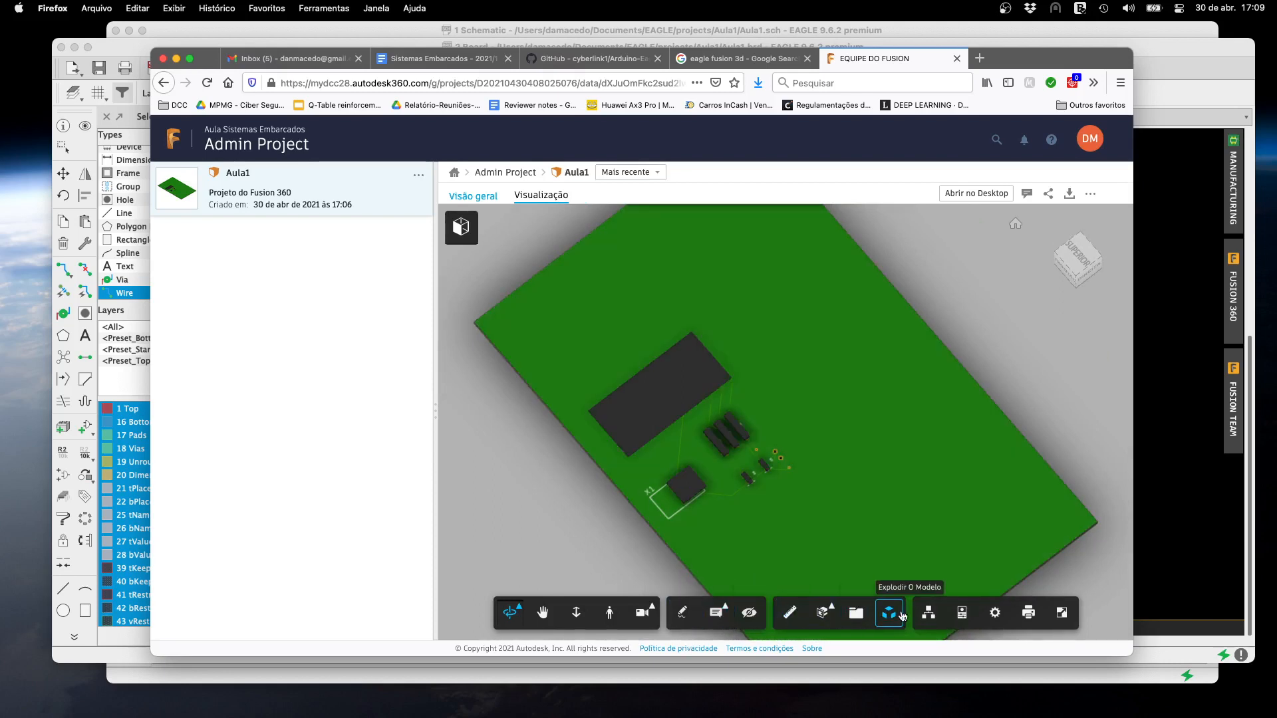
Close the Aula1 web page, return to the EAGLE board and close the Sync to Fusion 360 dialog
click(957, 58)
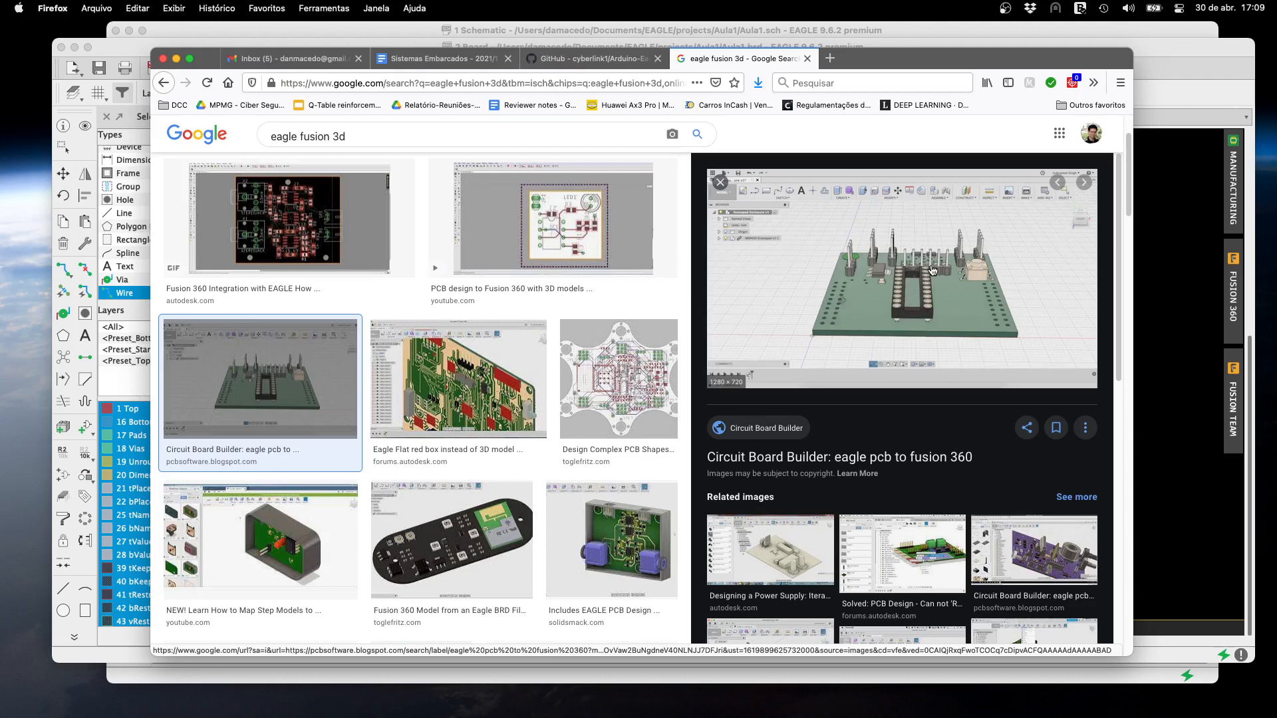
click(815, 27)
click(477, 178)
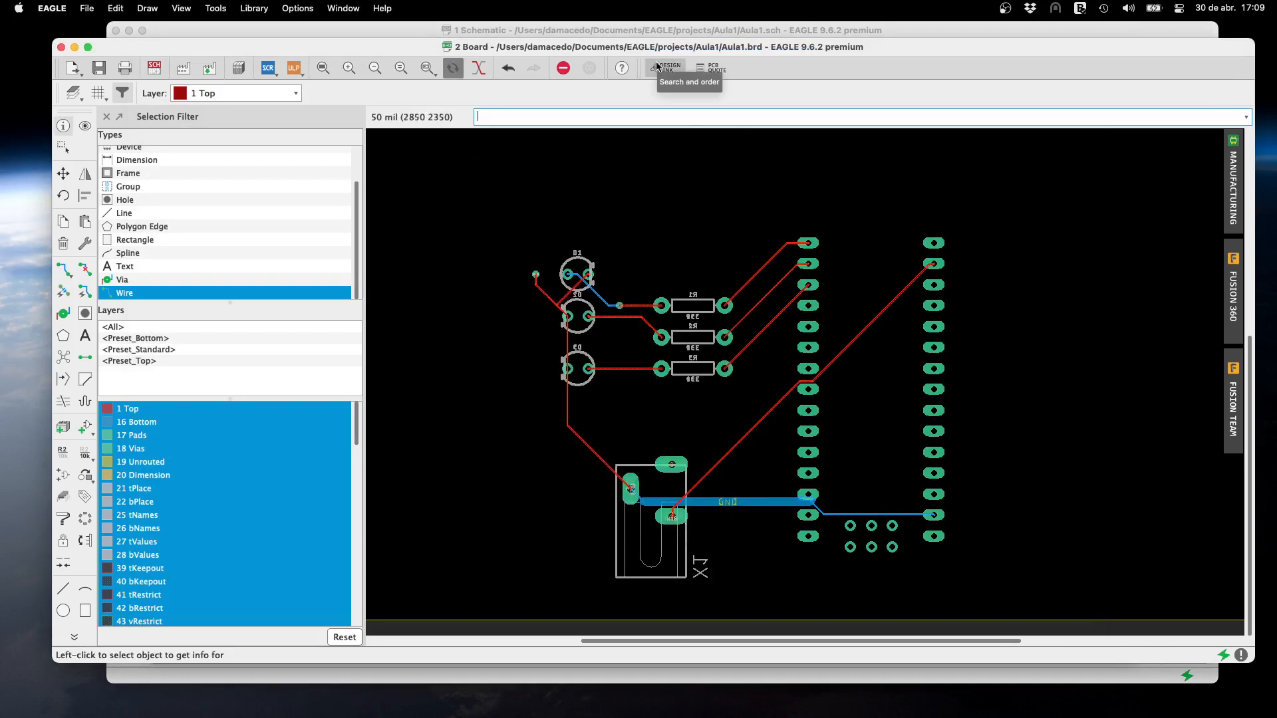
Look at the PCB Quote service offer for the board and close it
click(716, 68)
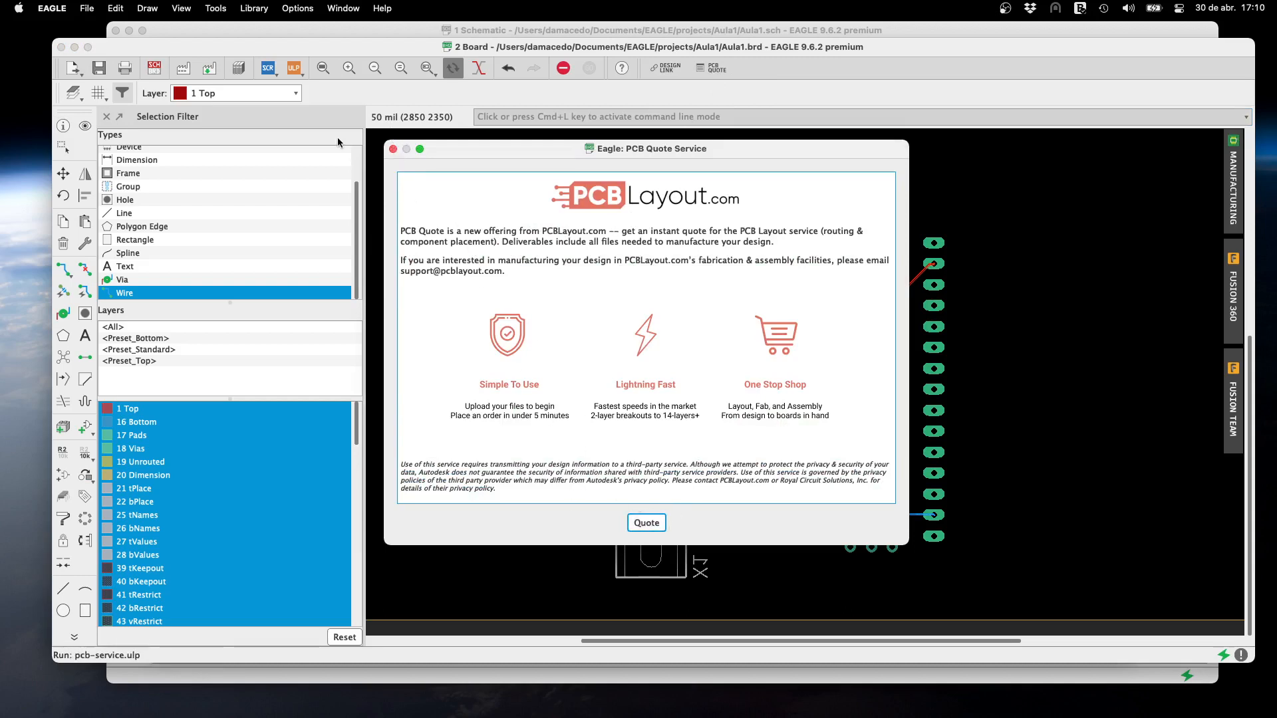
click(392, 149)
click(421, 181)
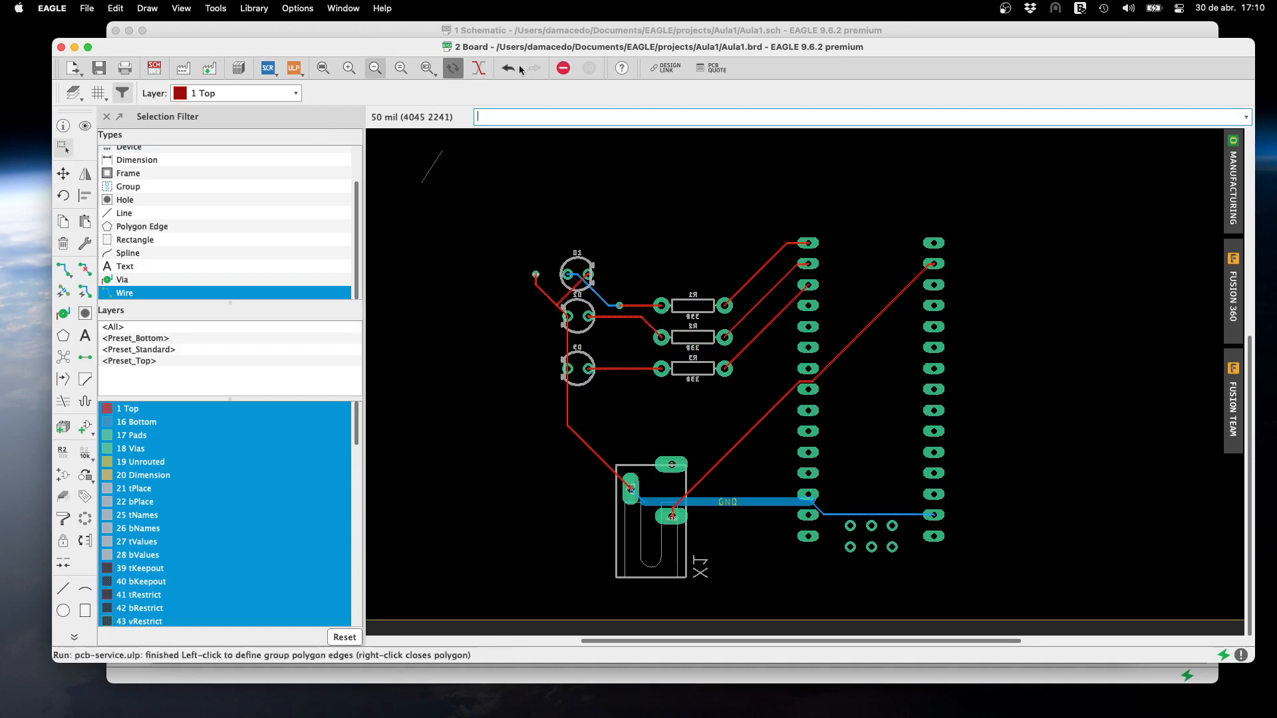
Generate the board's CAM data, saving the design first, and store the archive as Aula1_2021-04-30.zip in the Aula1 folder
click(375, 68)
click(375, 68)
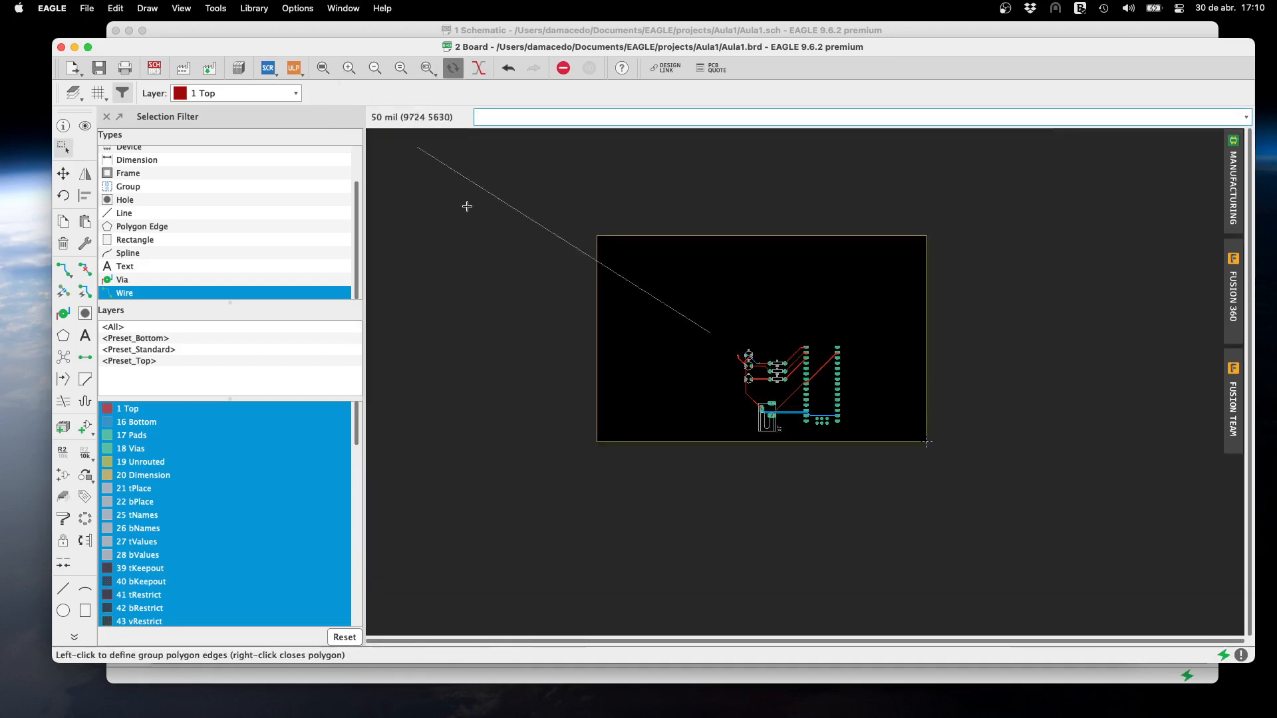
click(87, 8)
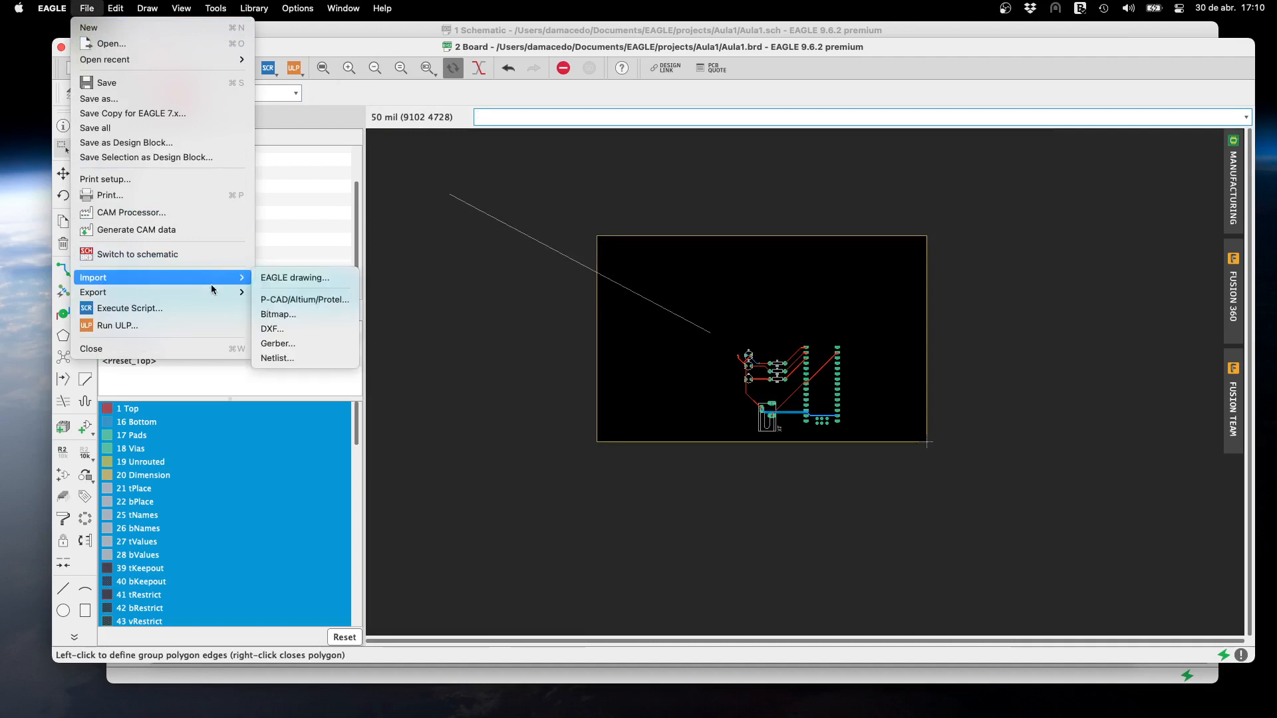
mouse_move(213, 291)
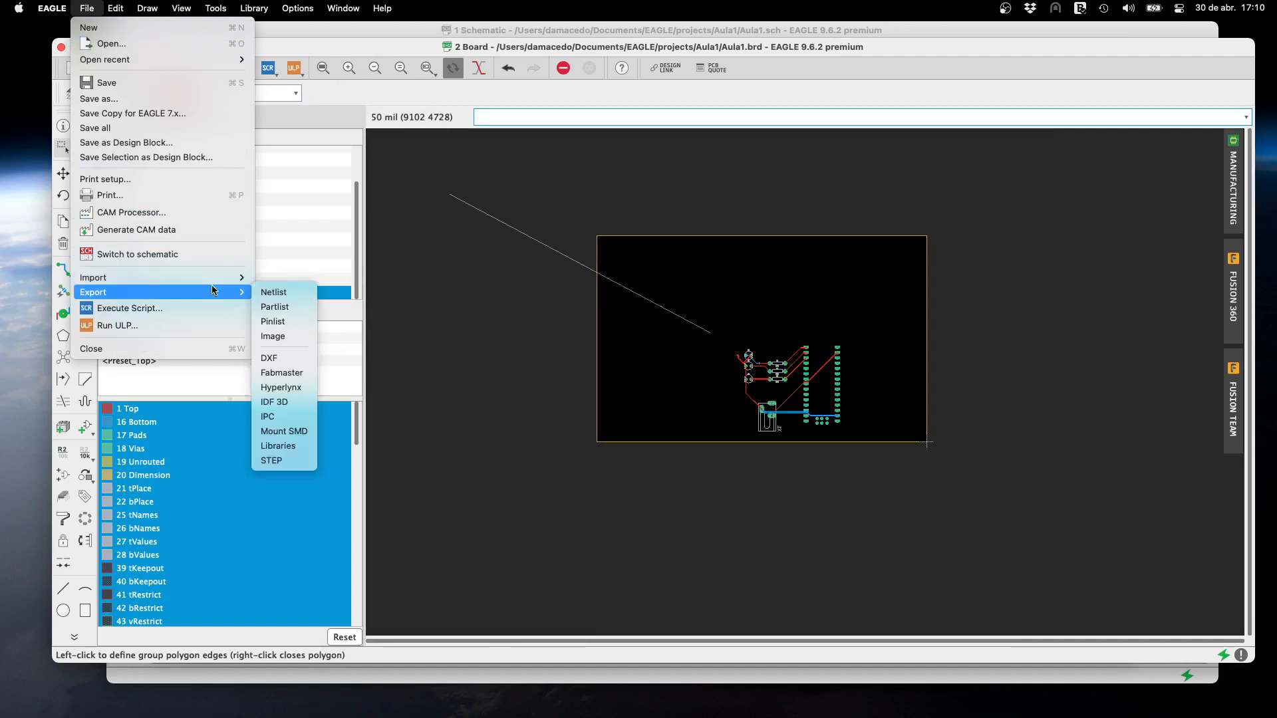
click(202, 228)
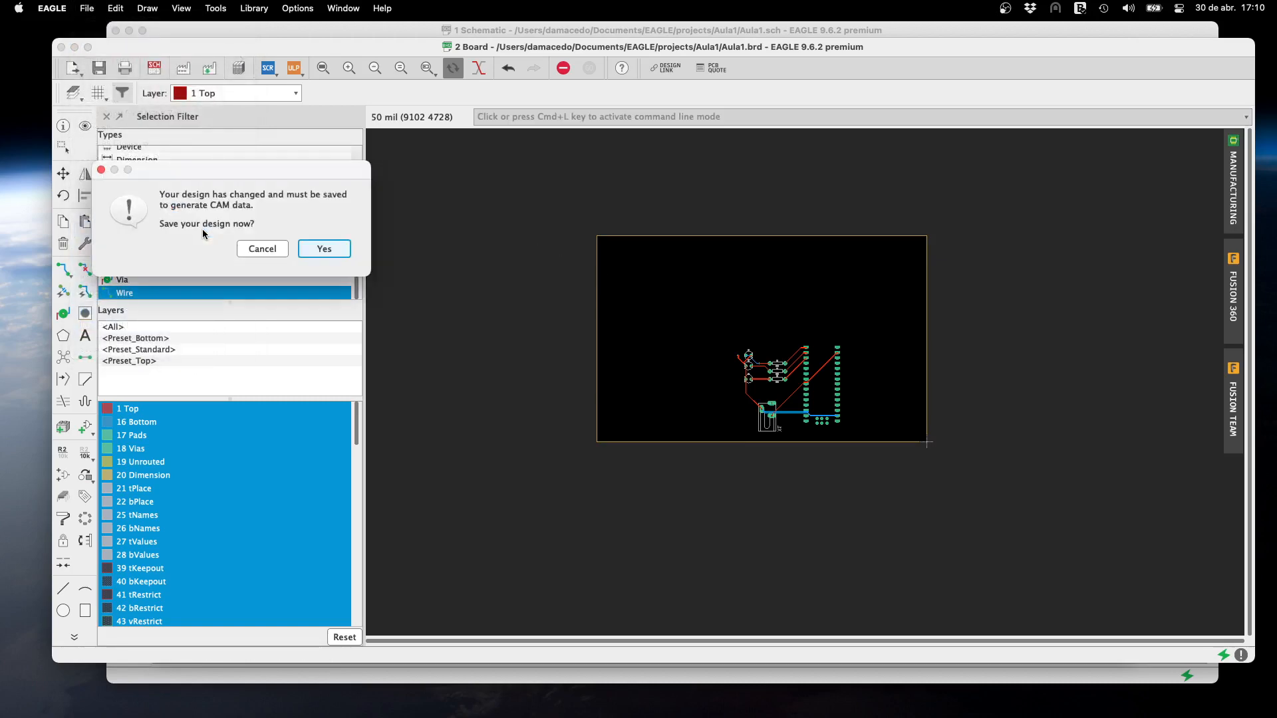
click(332, 250)
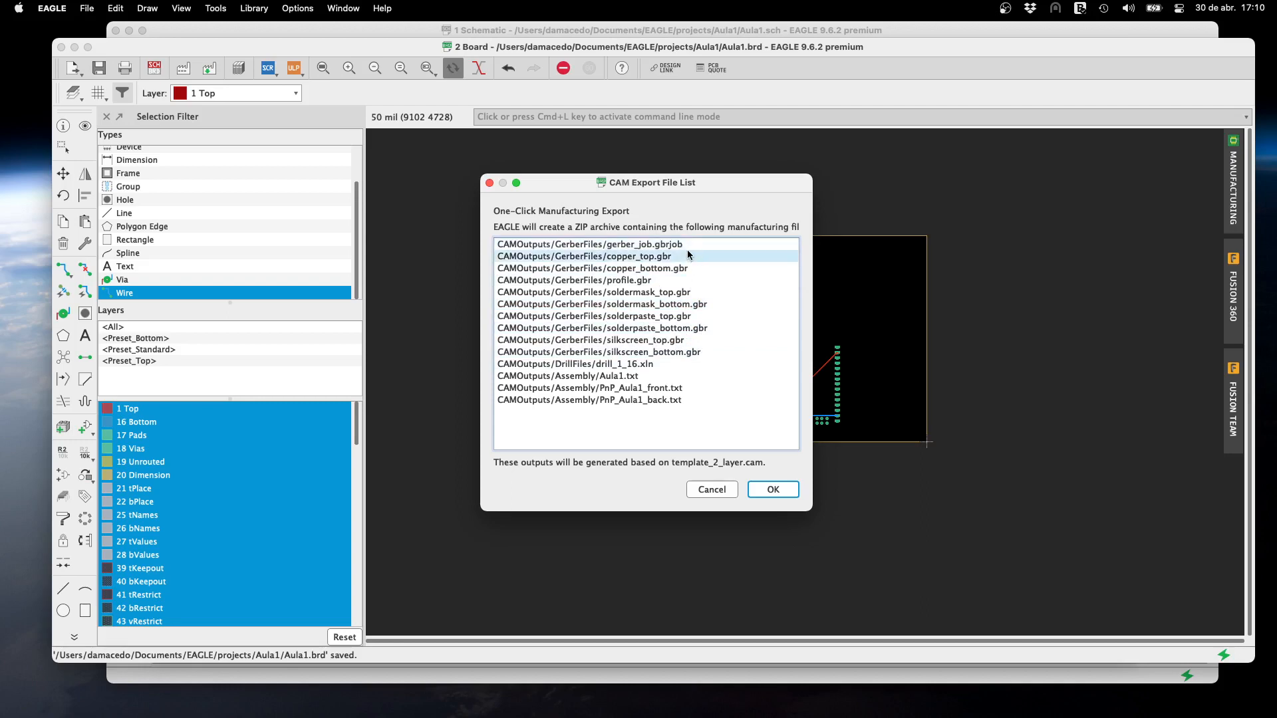
click(777, 489)
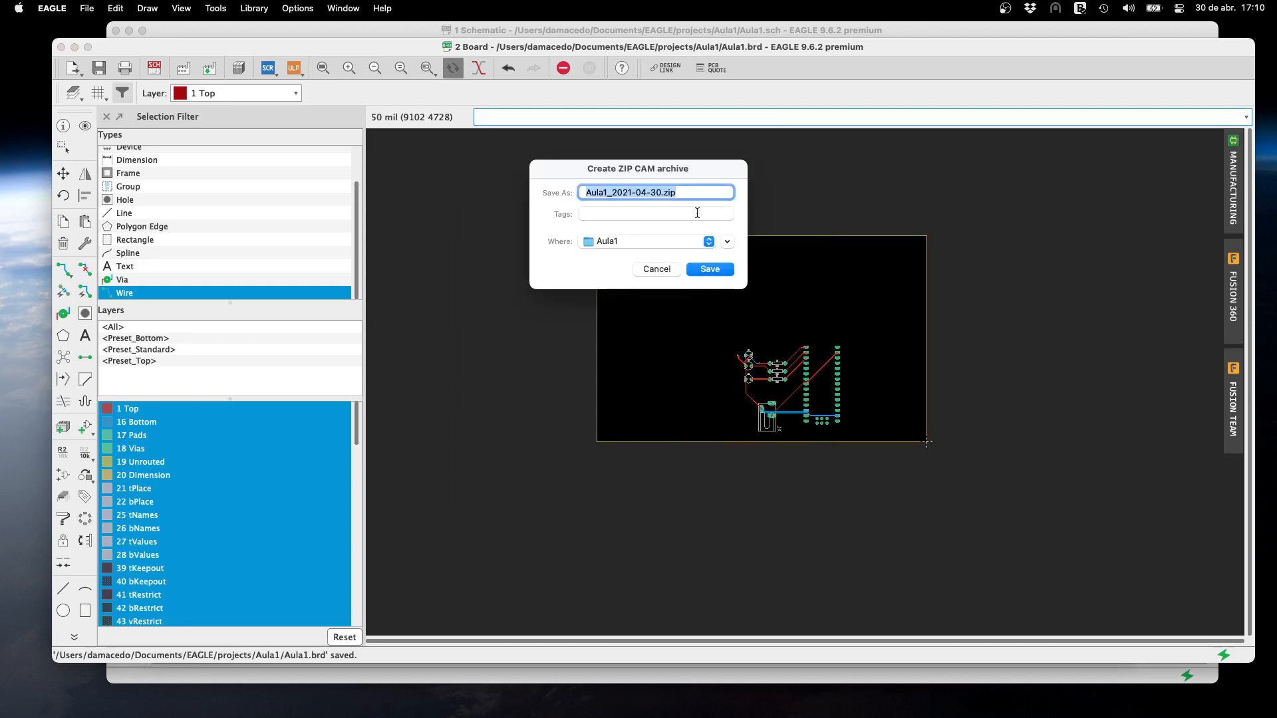
click(709, 269)
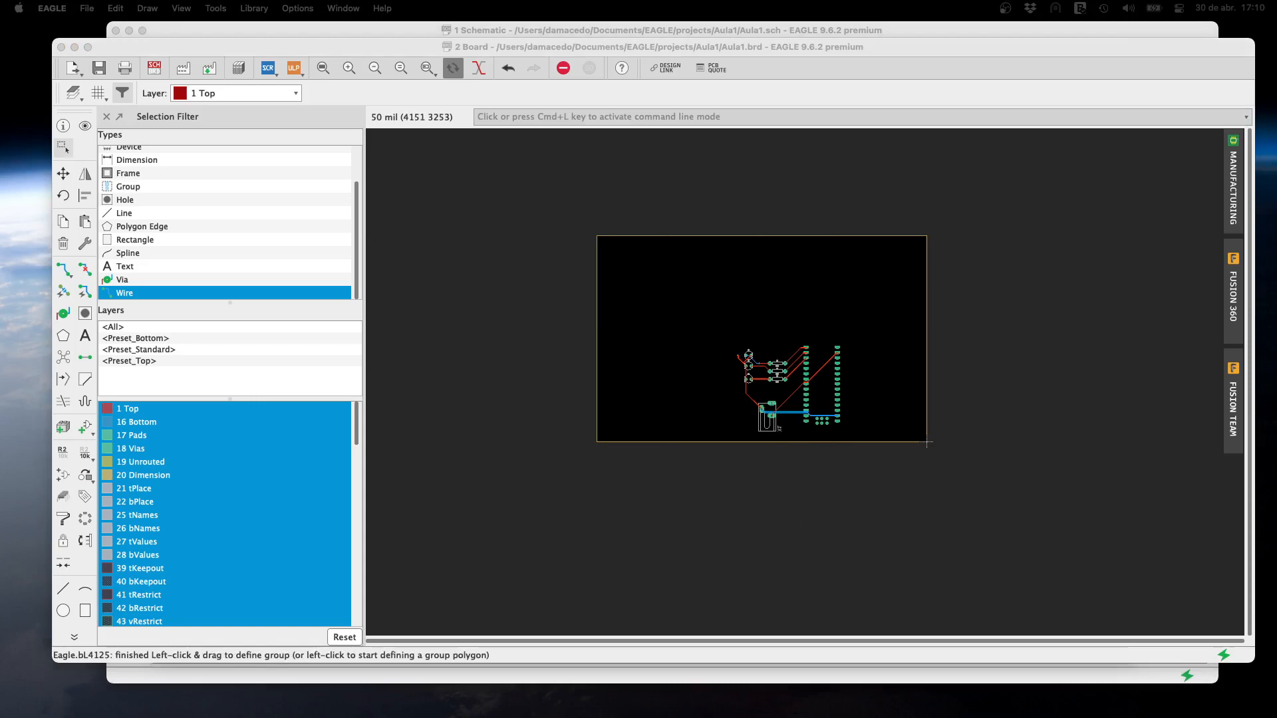
Extract the Aula1_2021-04-30.zip archive into the Aula1 project folder in Finder
drag(744, 152, 433, 148)
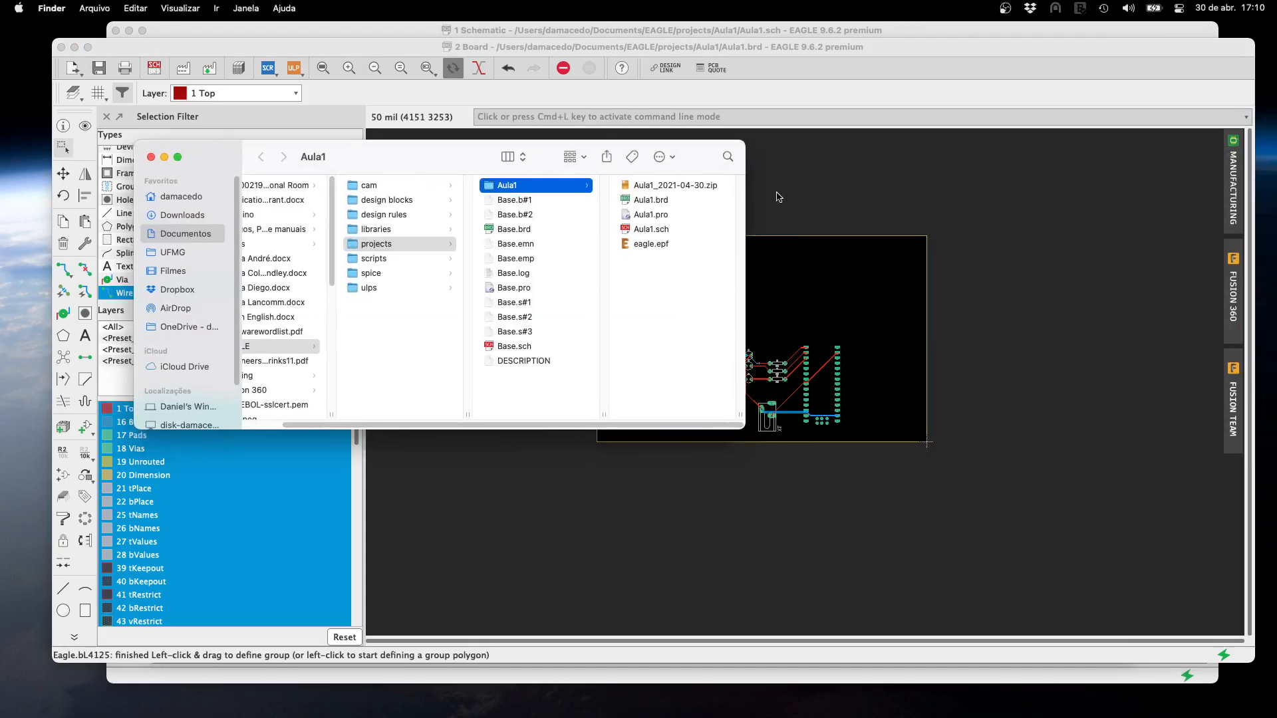
click(686, 187)
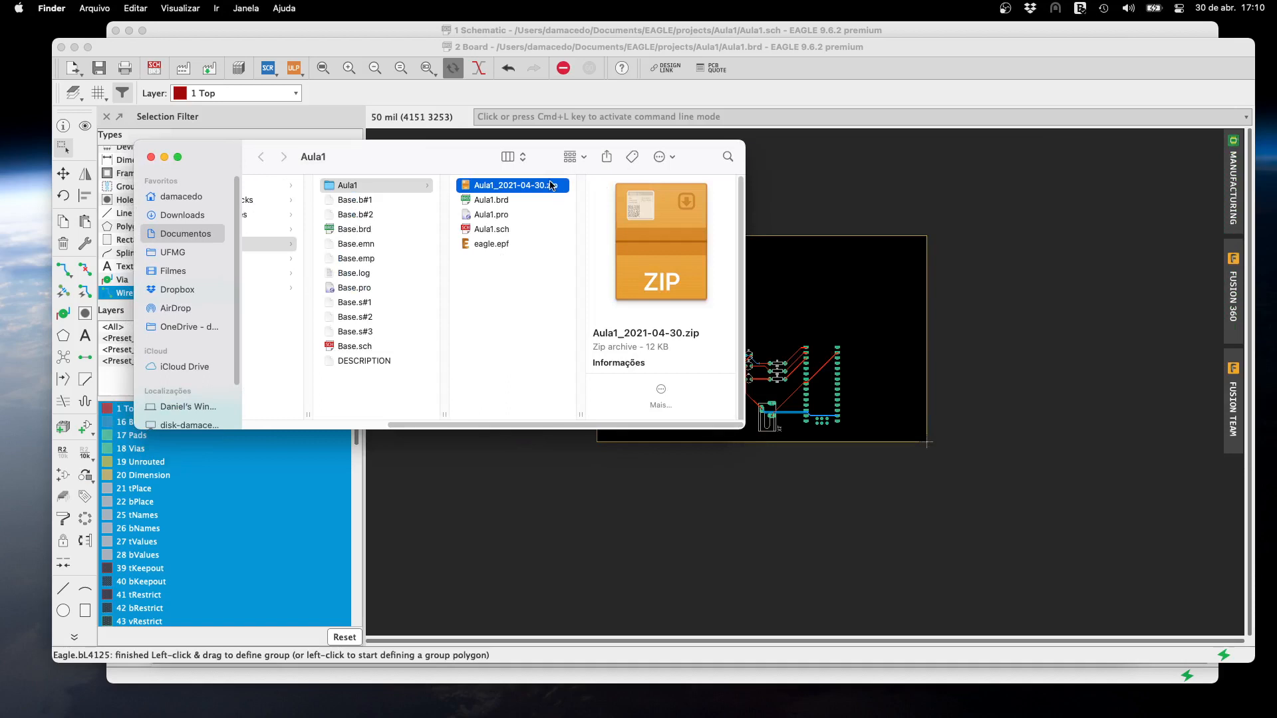
double_click(551, 191)
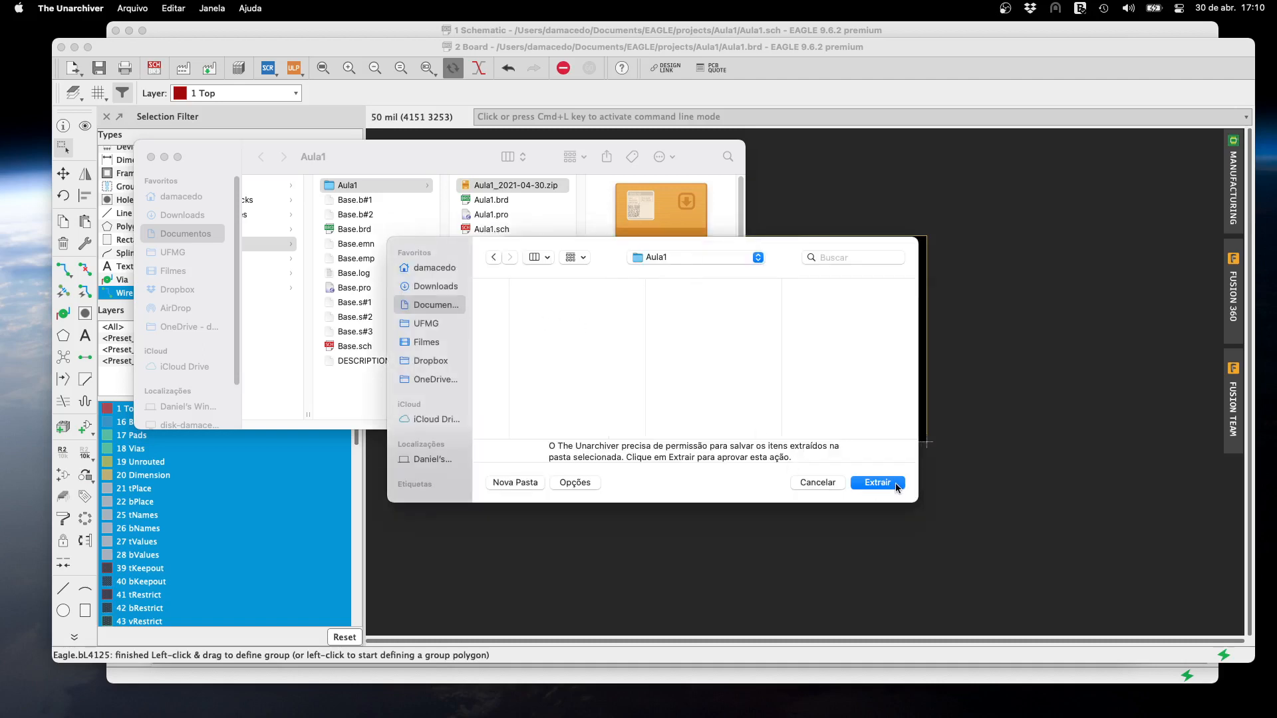
click(895, 482)
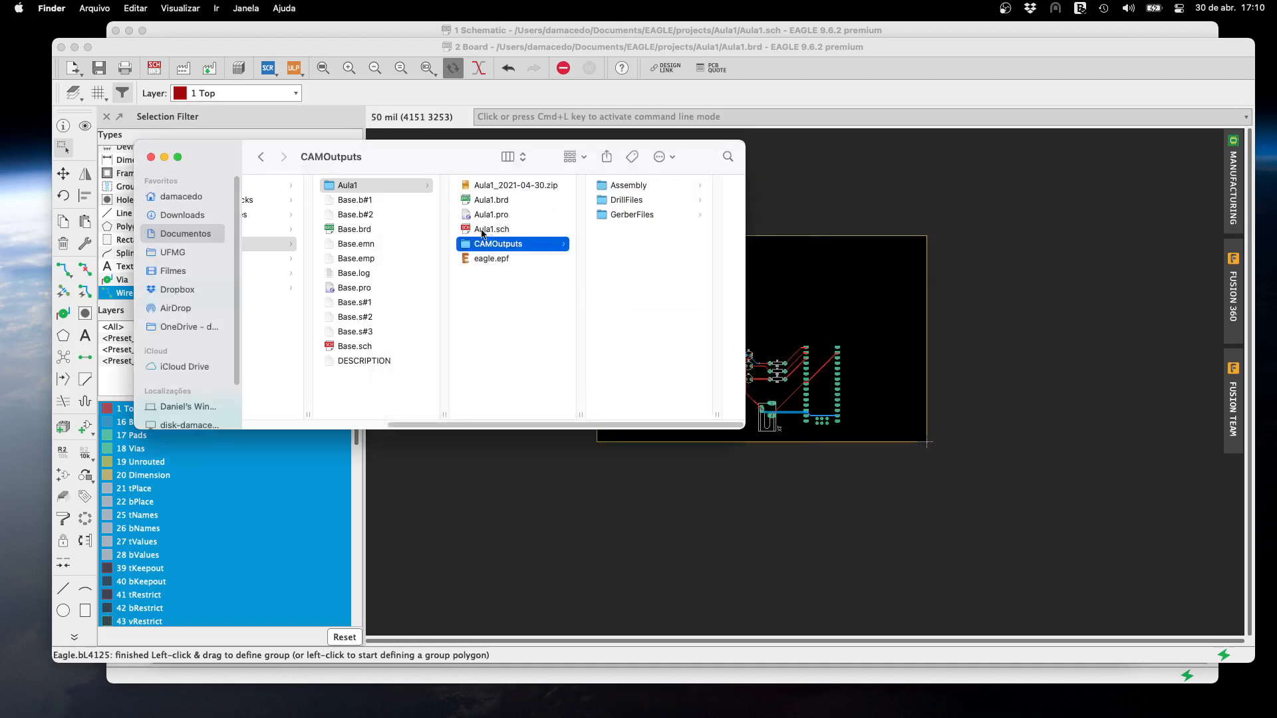
Look through the Assembly, DrillFiles and GerberFiles folders in CAMOutputs and close the Finder window
click(628, 185)
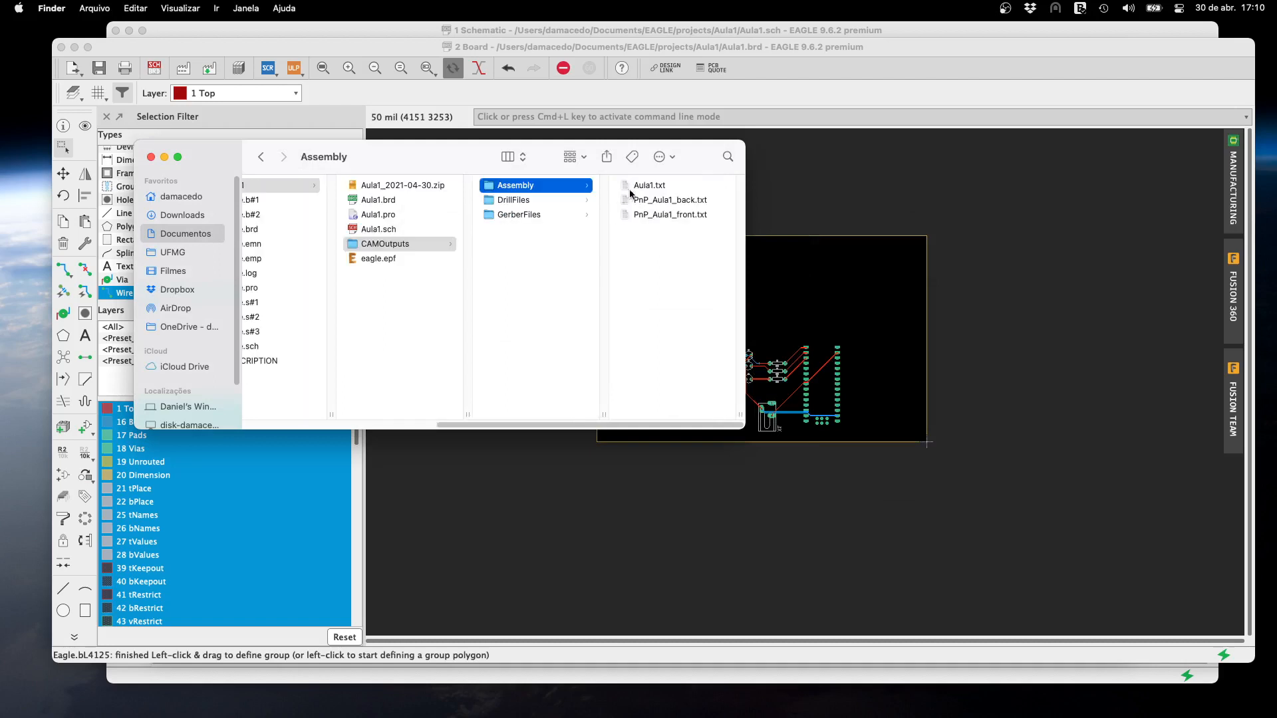
click(544, 201)
click(541, 214)
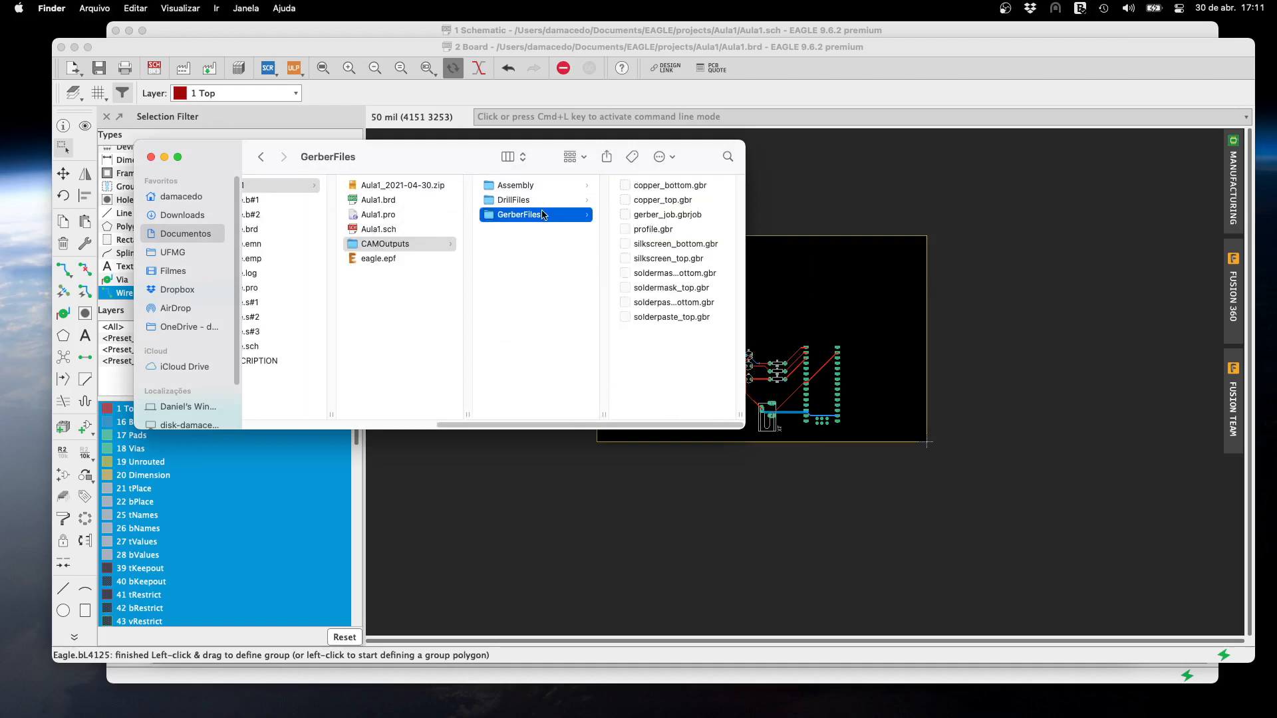
click(625, 229)
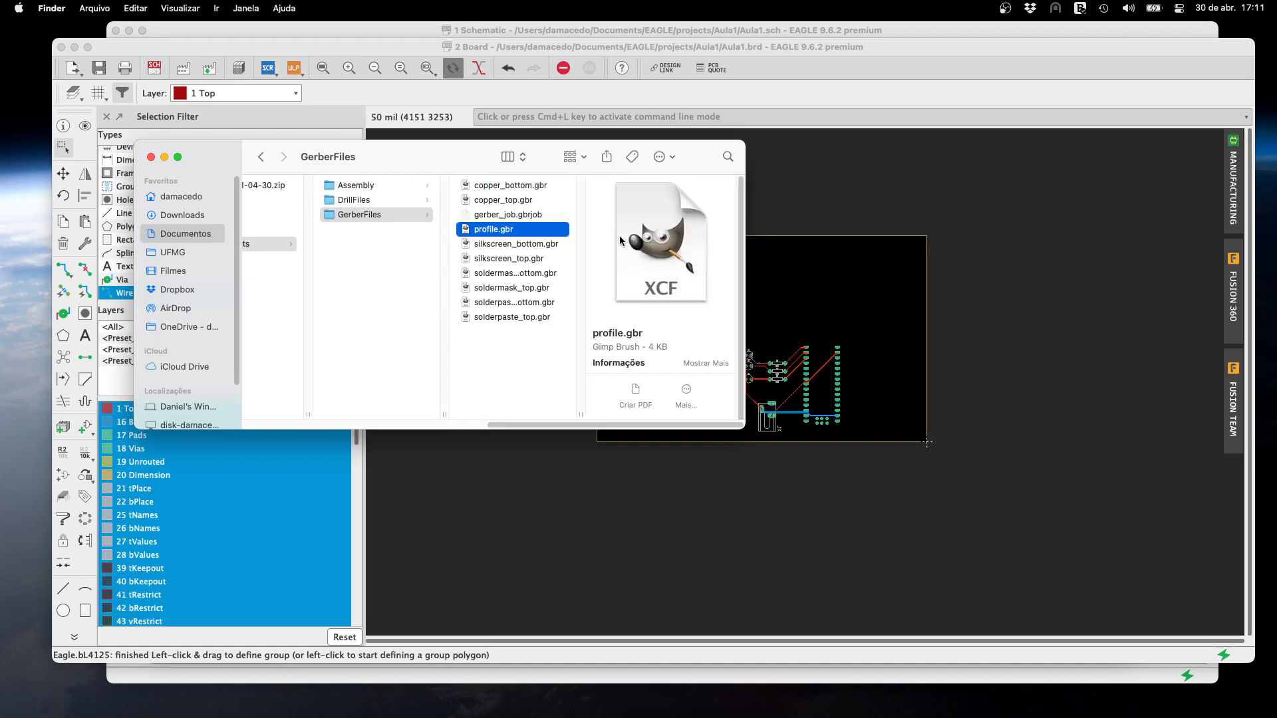
click(532, 243)
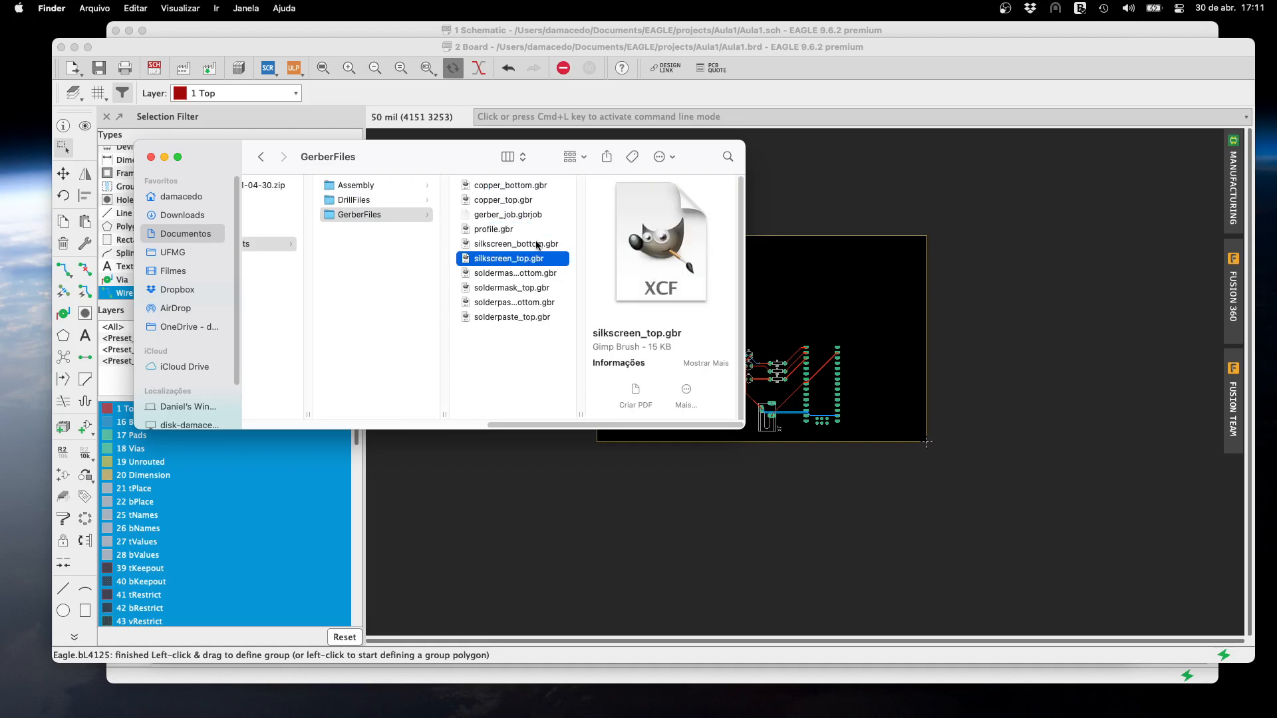
click(151, 158)
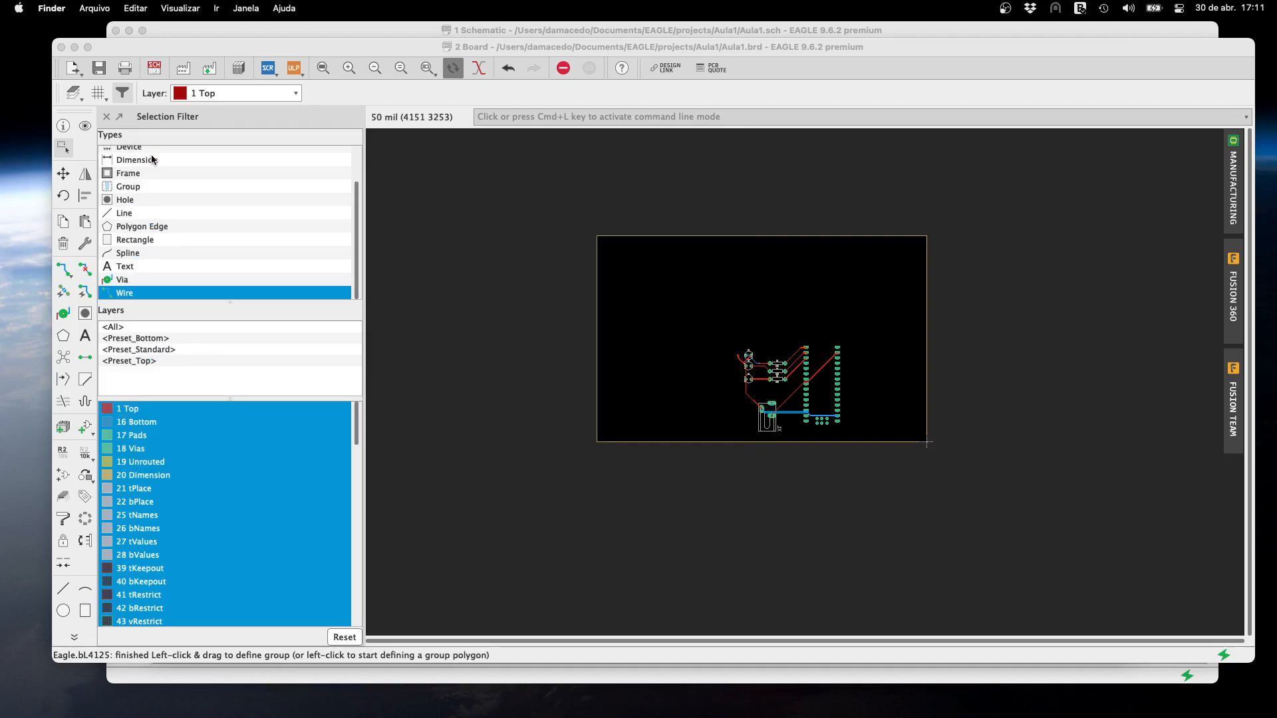
Return to the EAGLE board and check its manufacturing preview of the top side
click(1092, 315)
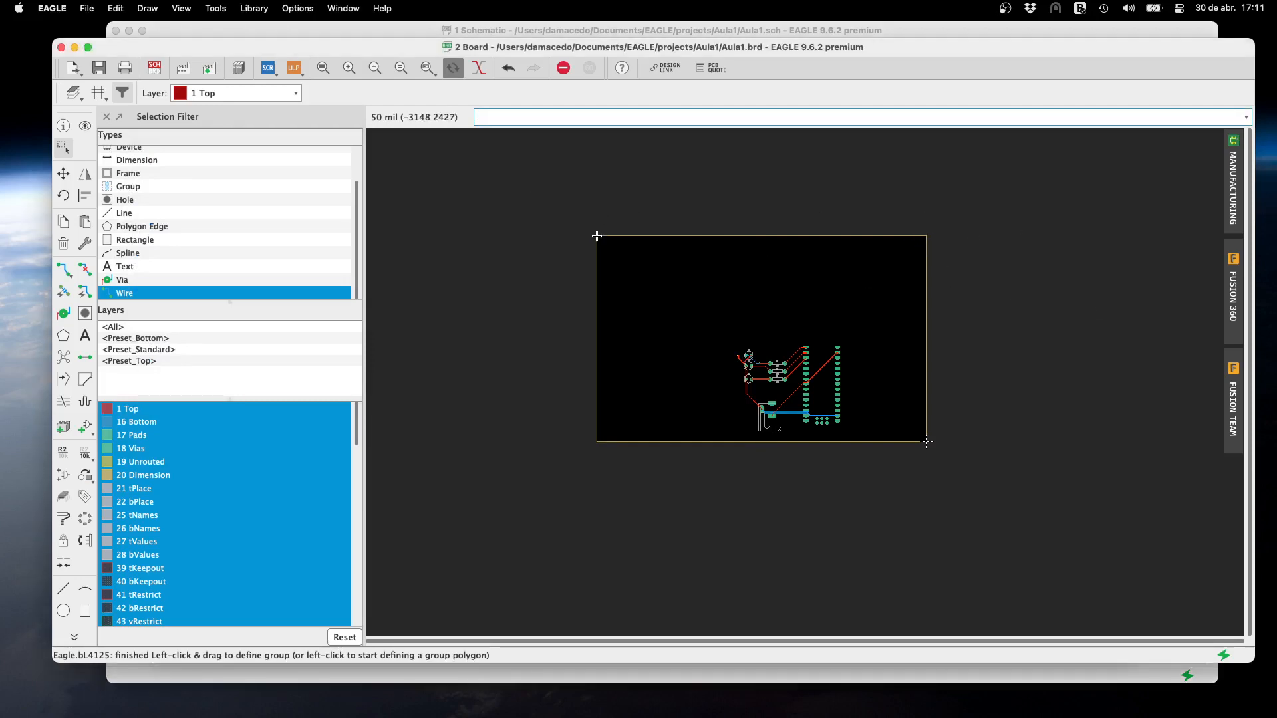
click(1232, 180)
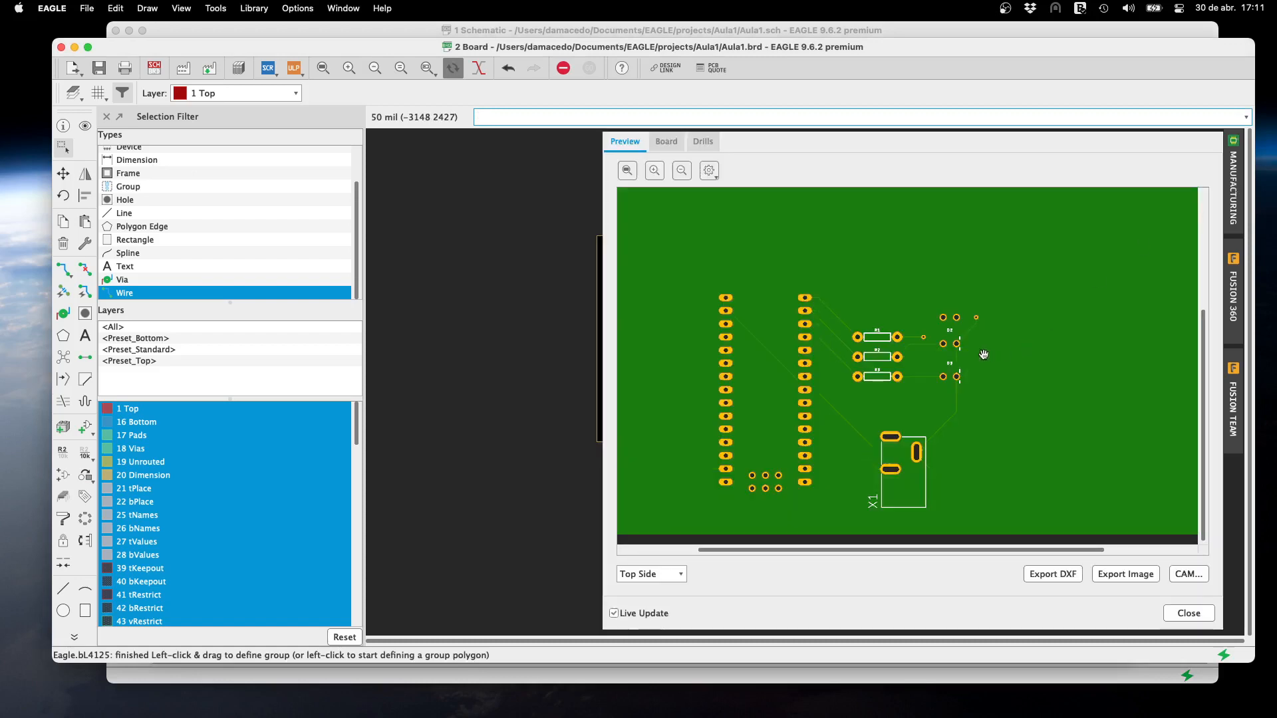
click(1234, 198)
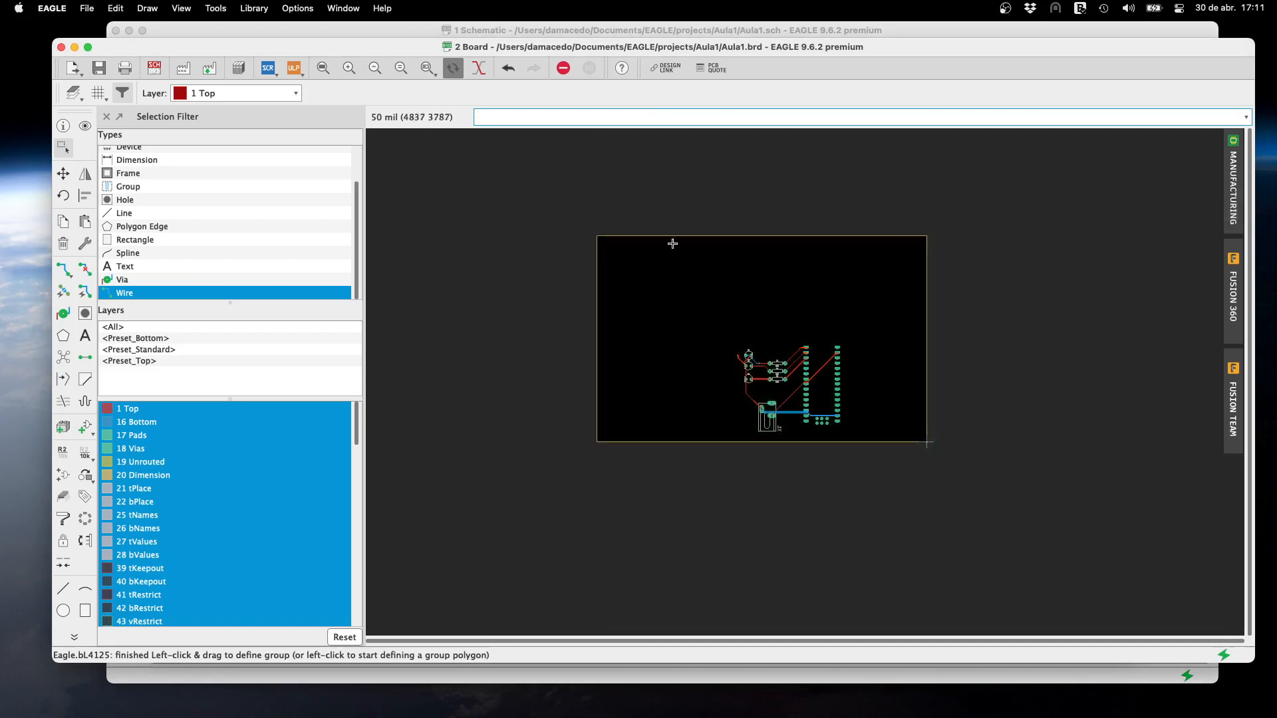
Extend the selection filter to all object types, from Airwire to Wire, across all layers
click(63, 174)
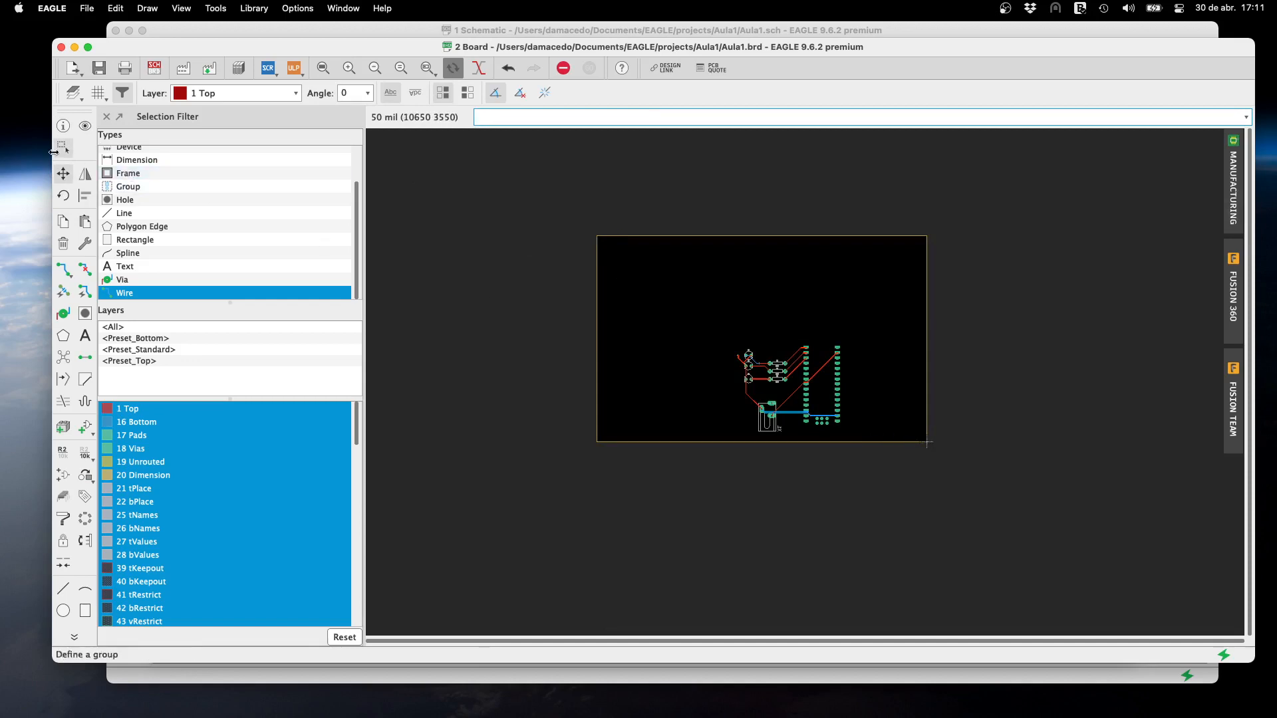
click(62, 174)
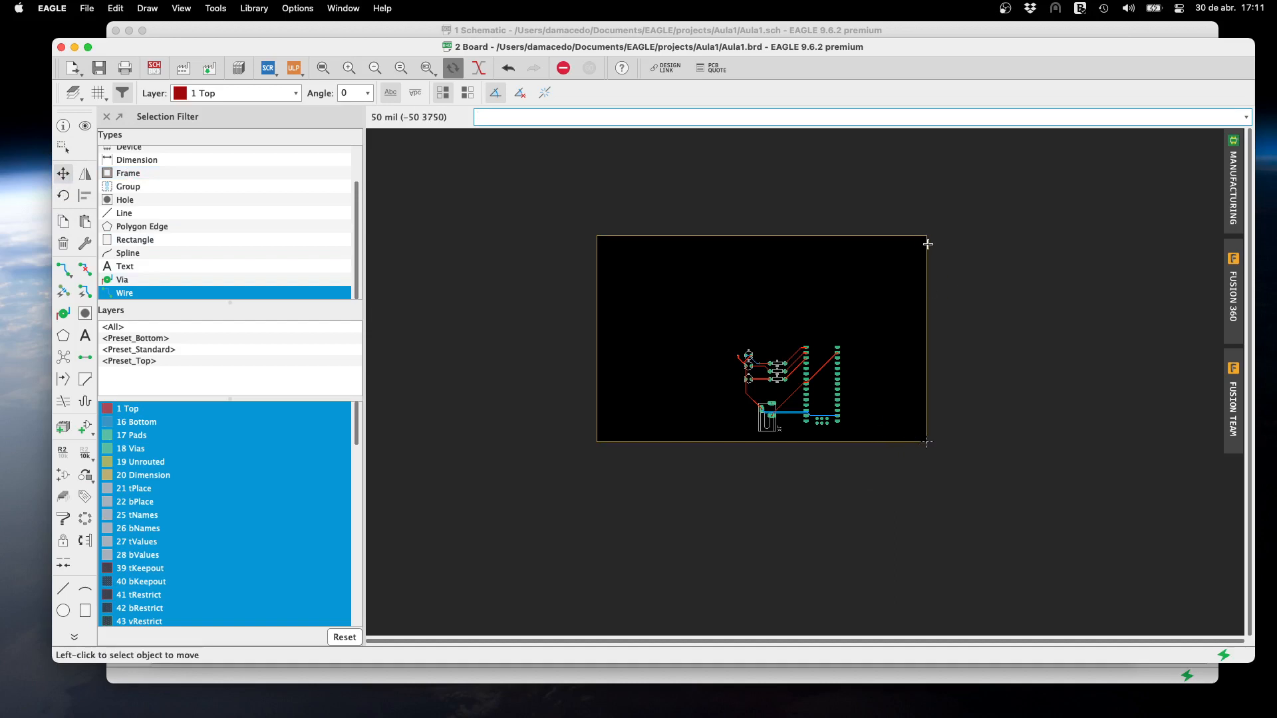
click(348, 68)
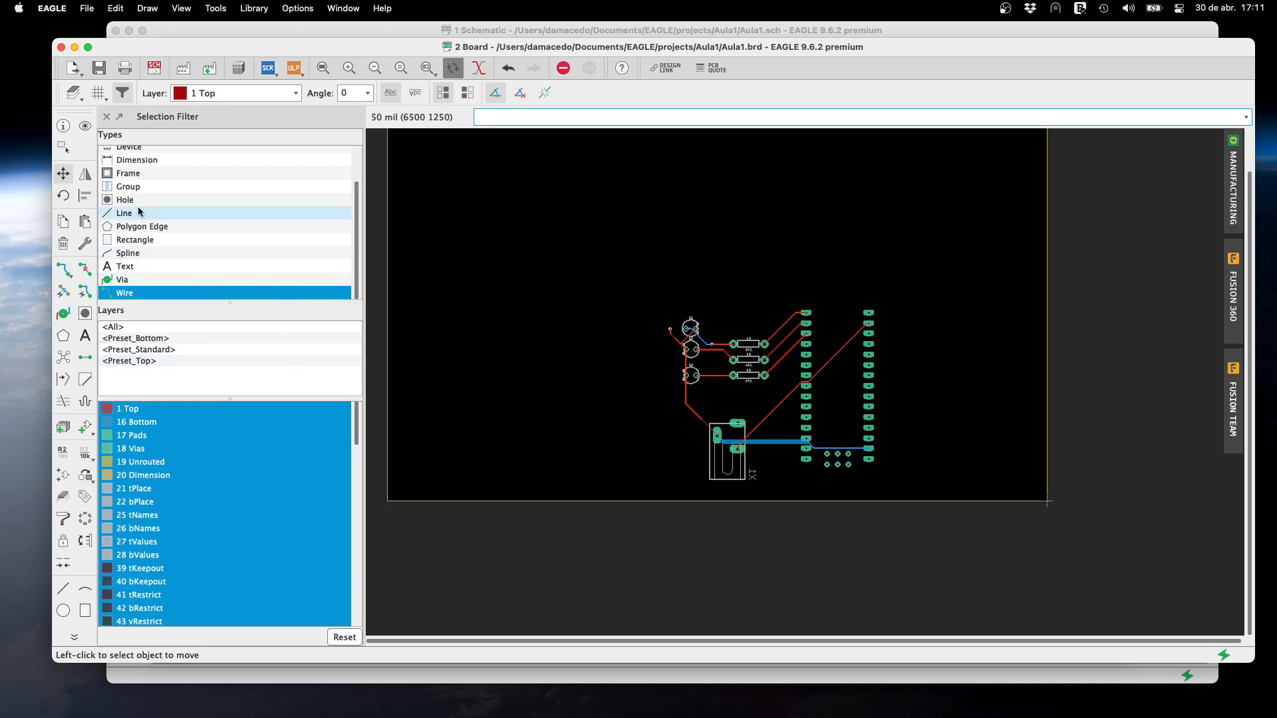
scroll(138, 206, up, 3)
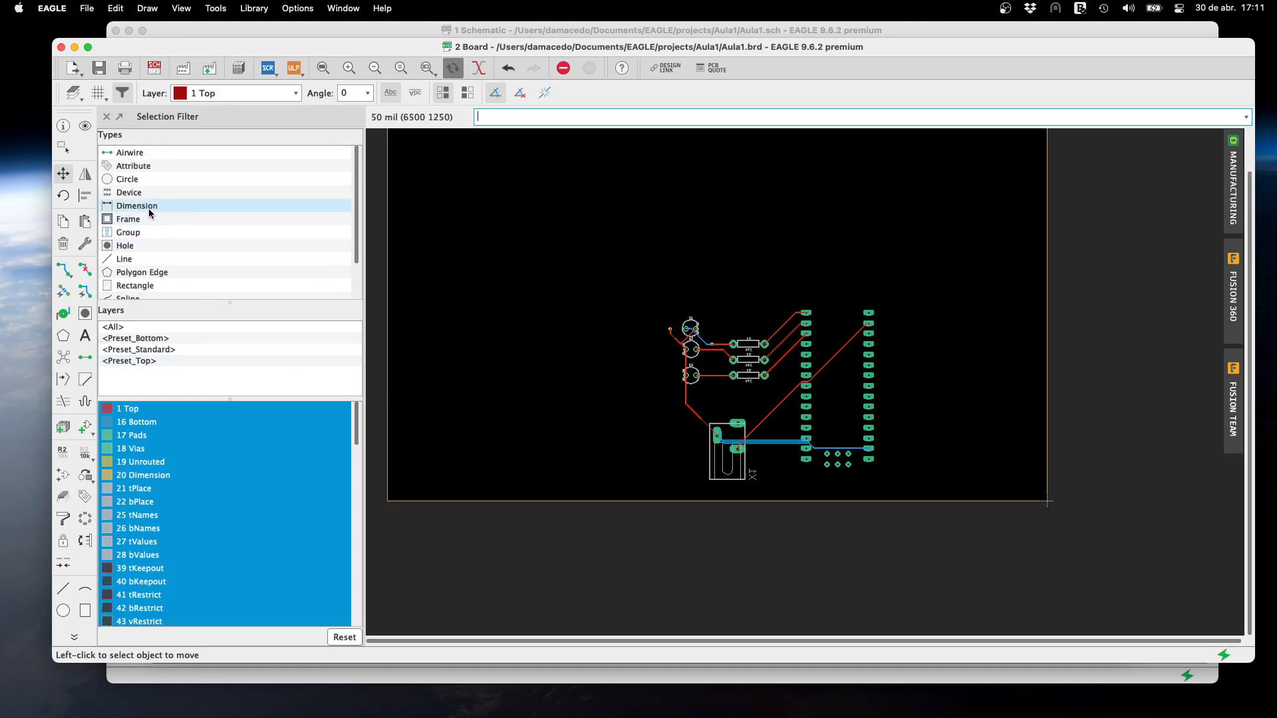
click(133, 325)
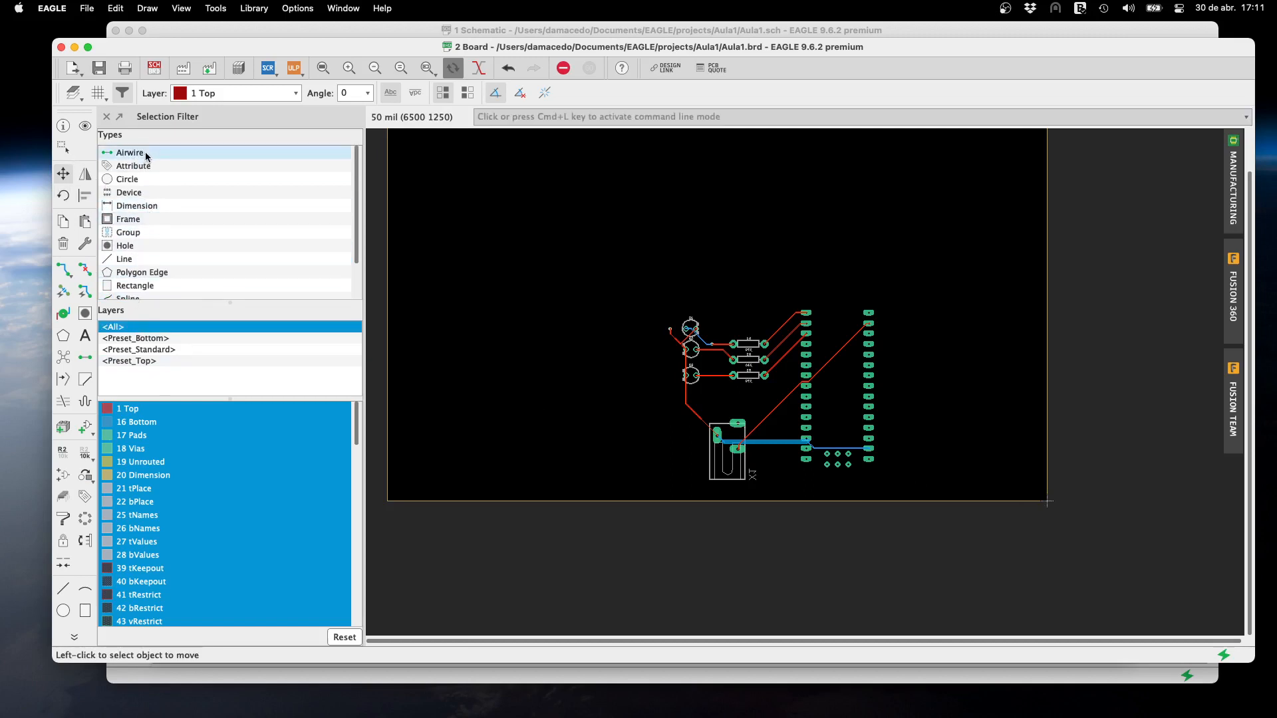
scroll(172, 244, down, 3)
shift+click(143, 291)
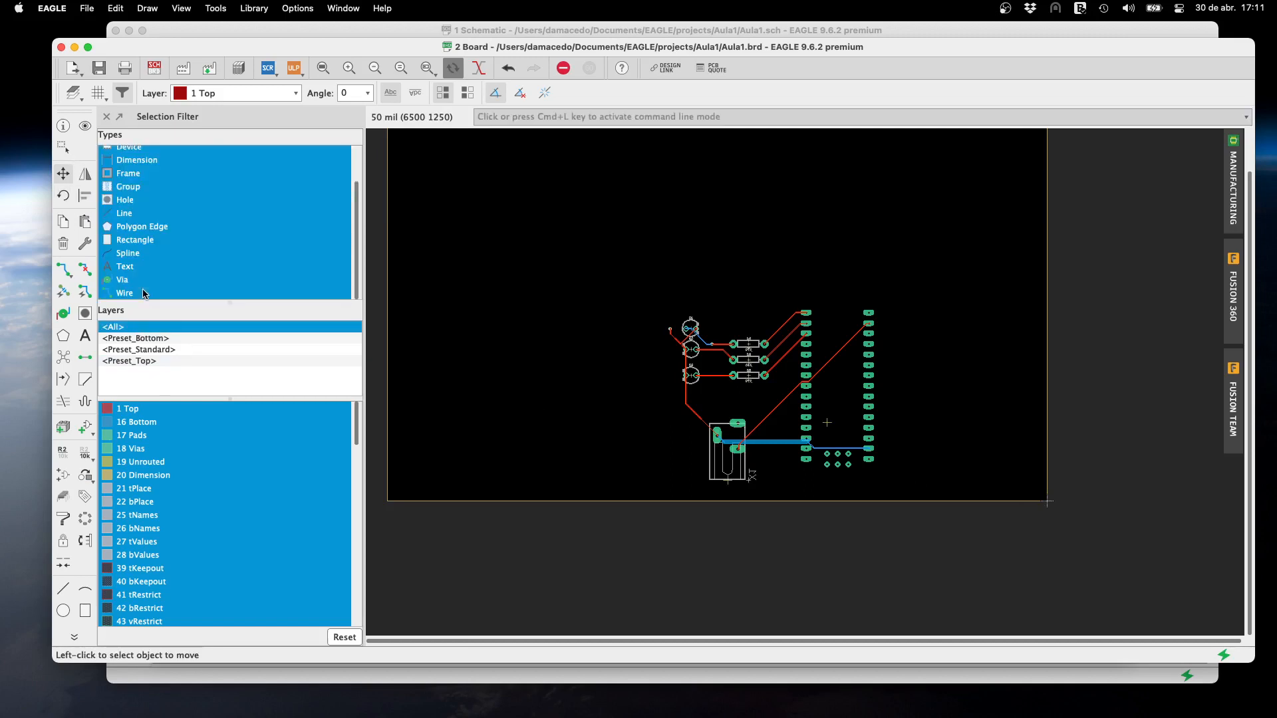
Move the two lower corners of the board outline inward, just beyond the power jack and the Arduino pads
click(63, 175)
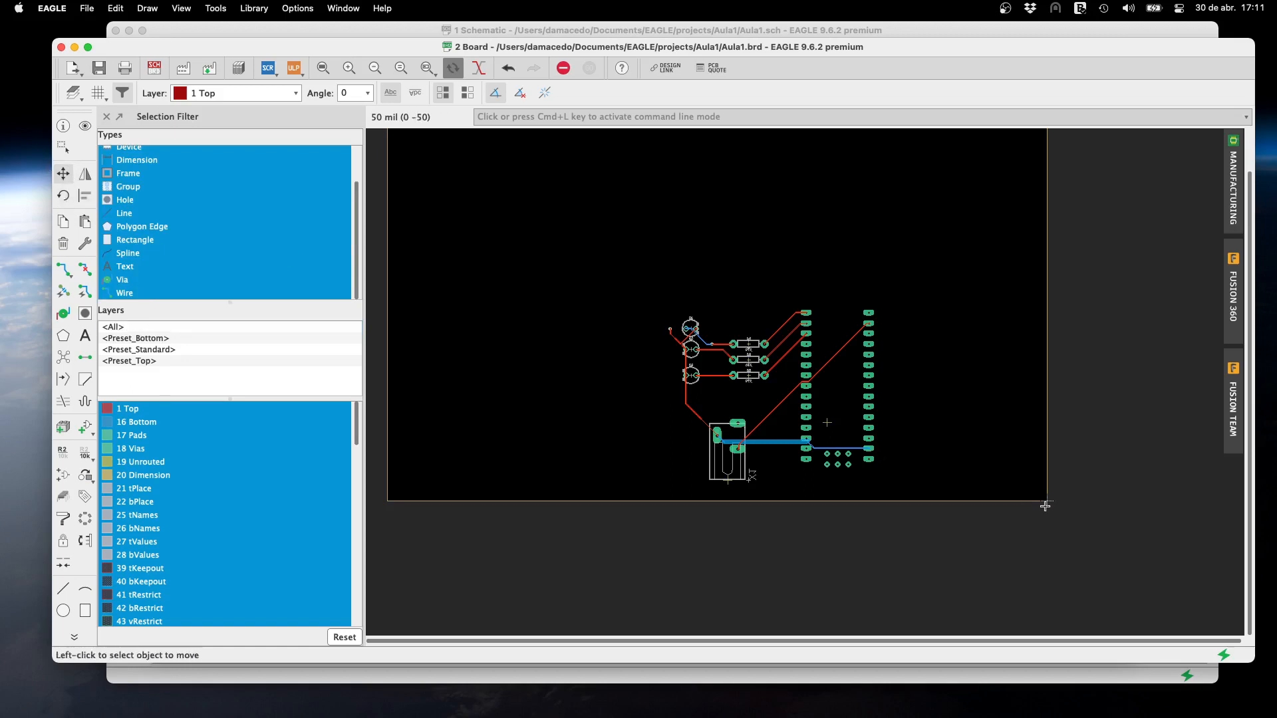
click(1050, 496)
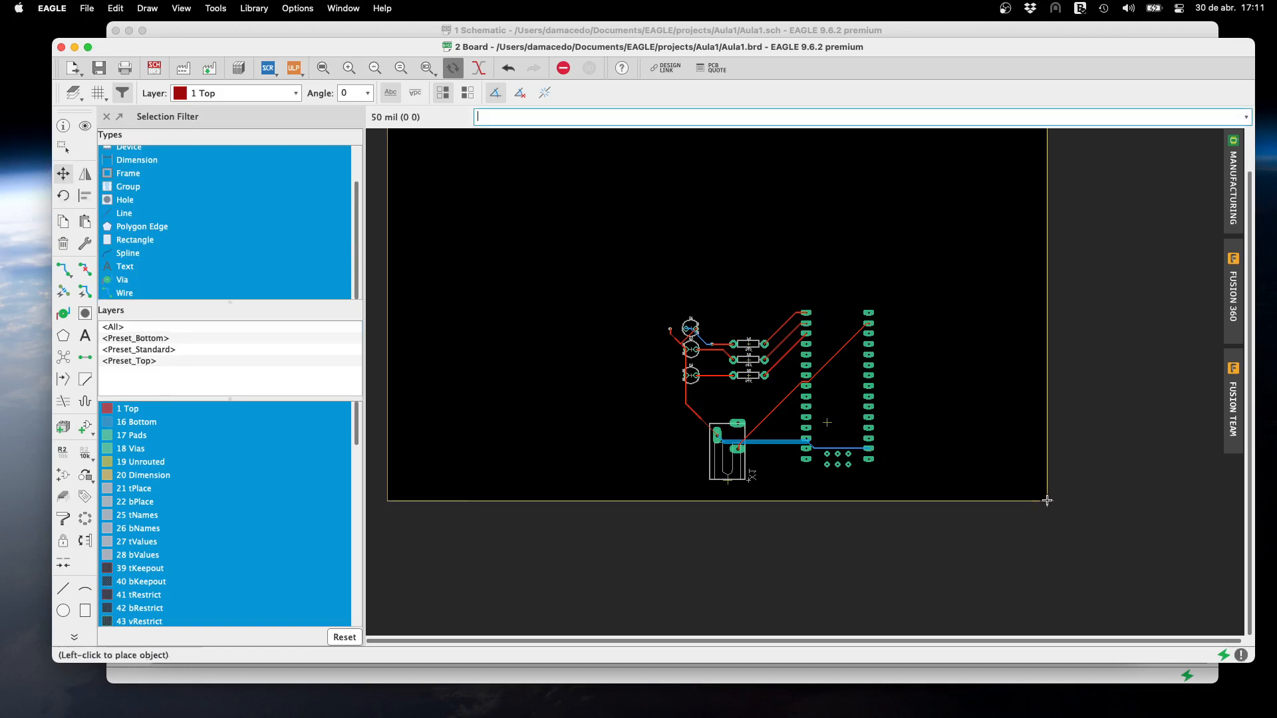
click(896, 488)
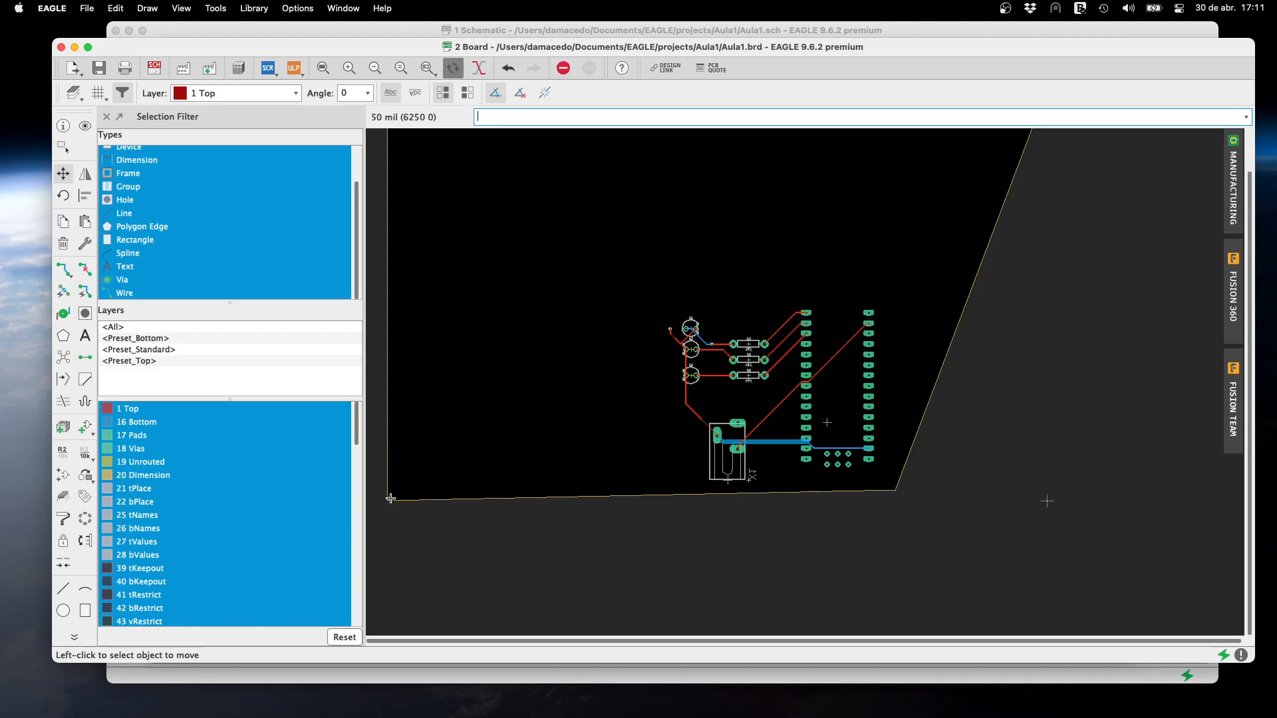
click(419, 491)
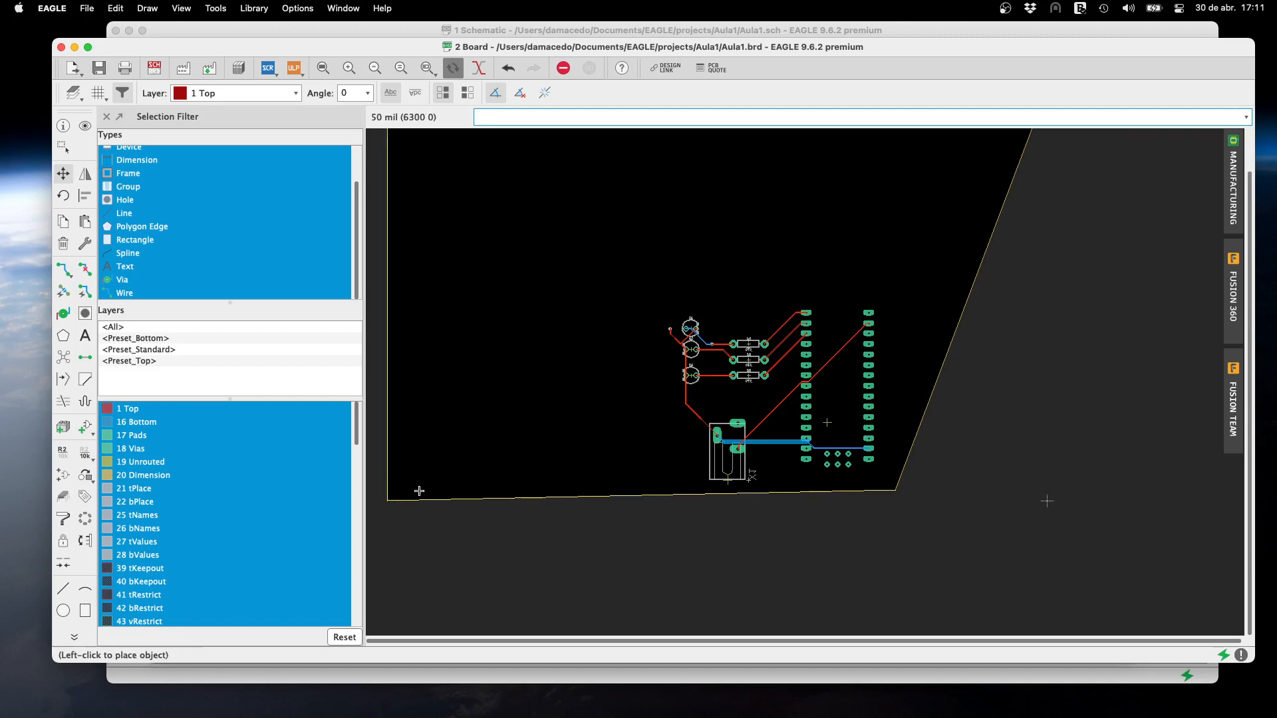
click(664, 491)
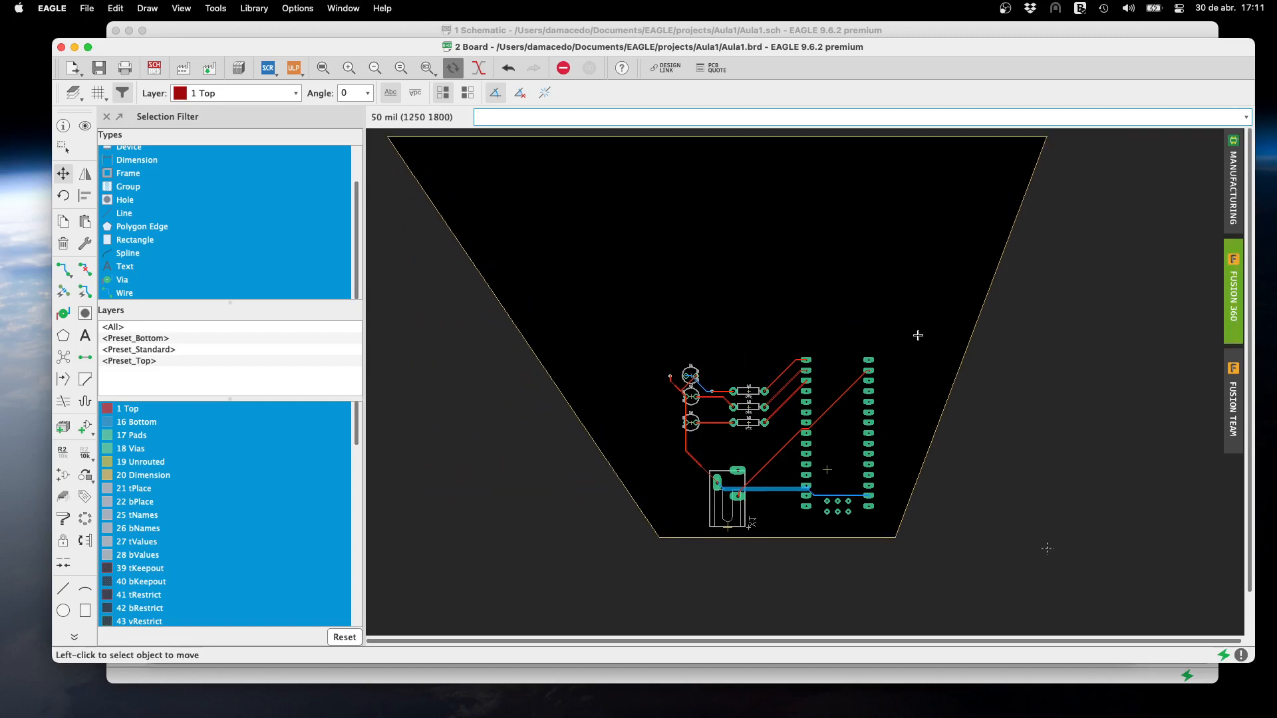
Move the two upper corners of the outline inward so the board becomes a compact rectangle around the components
scroll(915, 337, up, 2)
click(1045, 137)
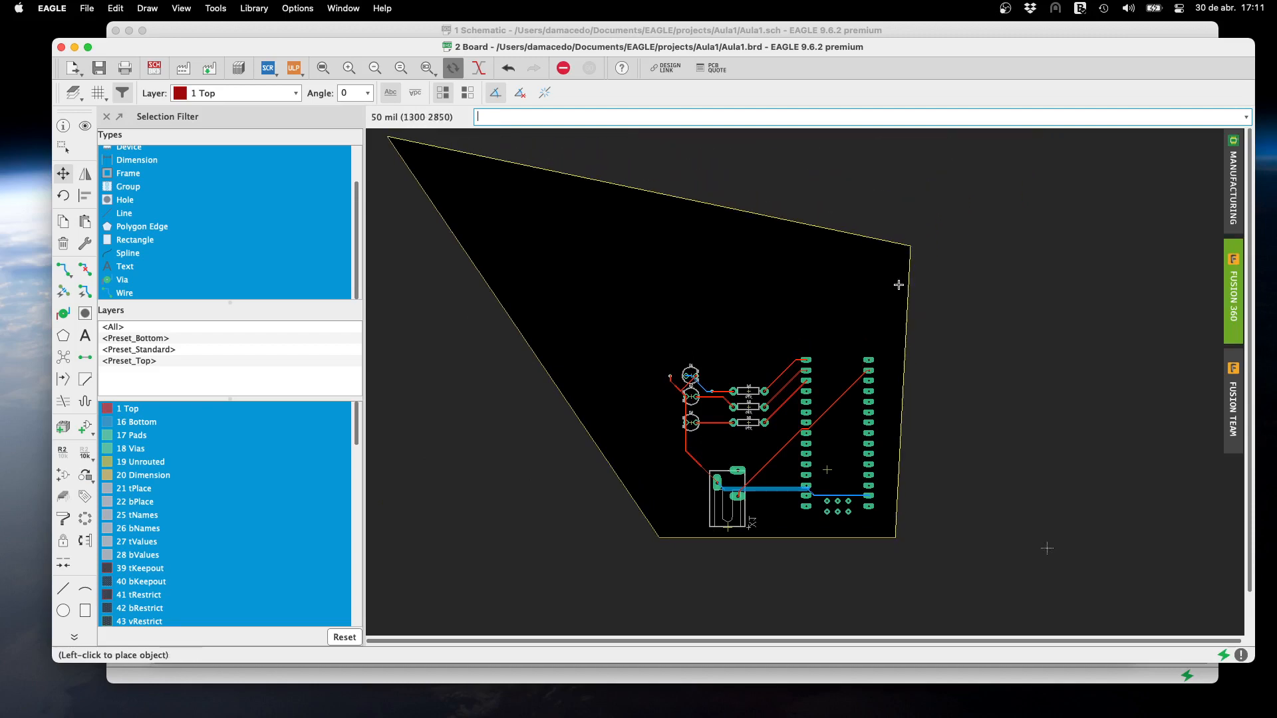
click(896, 345)
click(389, 137)
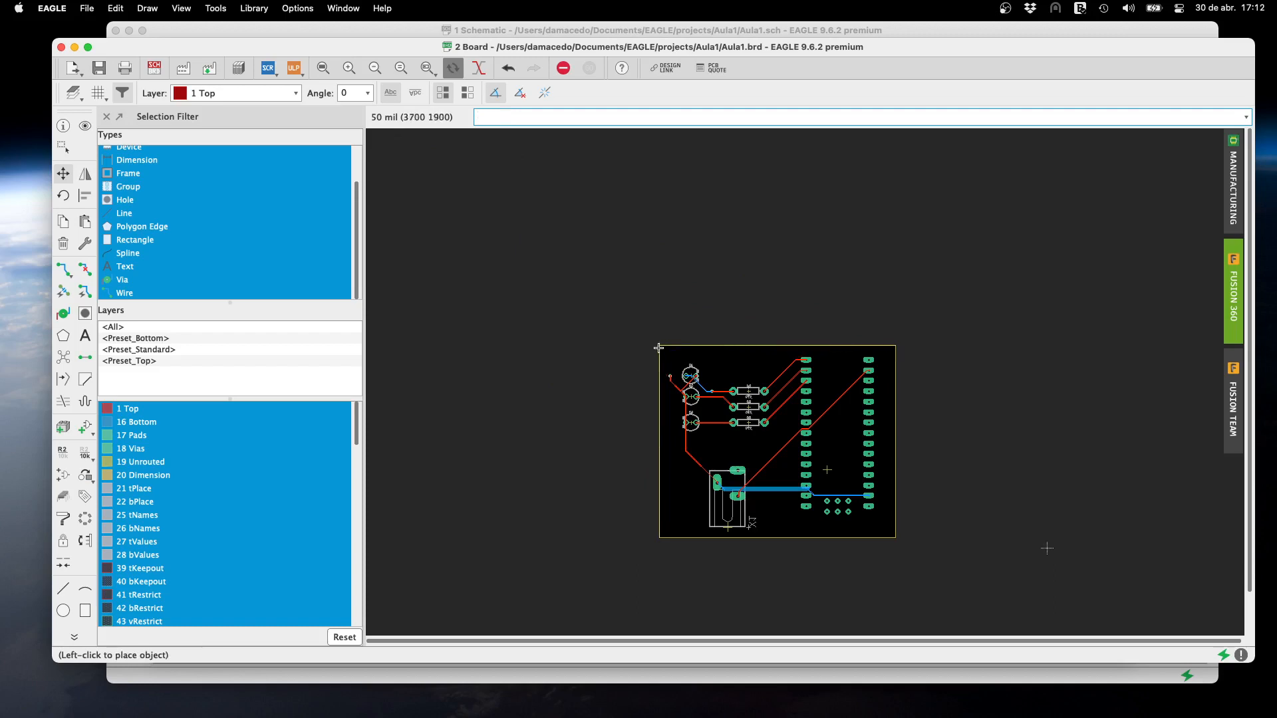
click(658, 348)
Add the text DCC-UFMG on layer 16 Bottom, above the three resistors
click(266, 93)
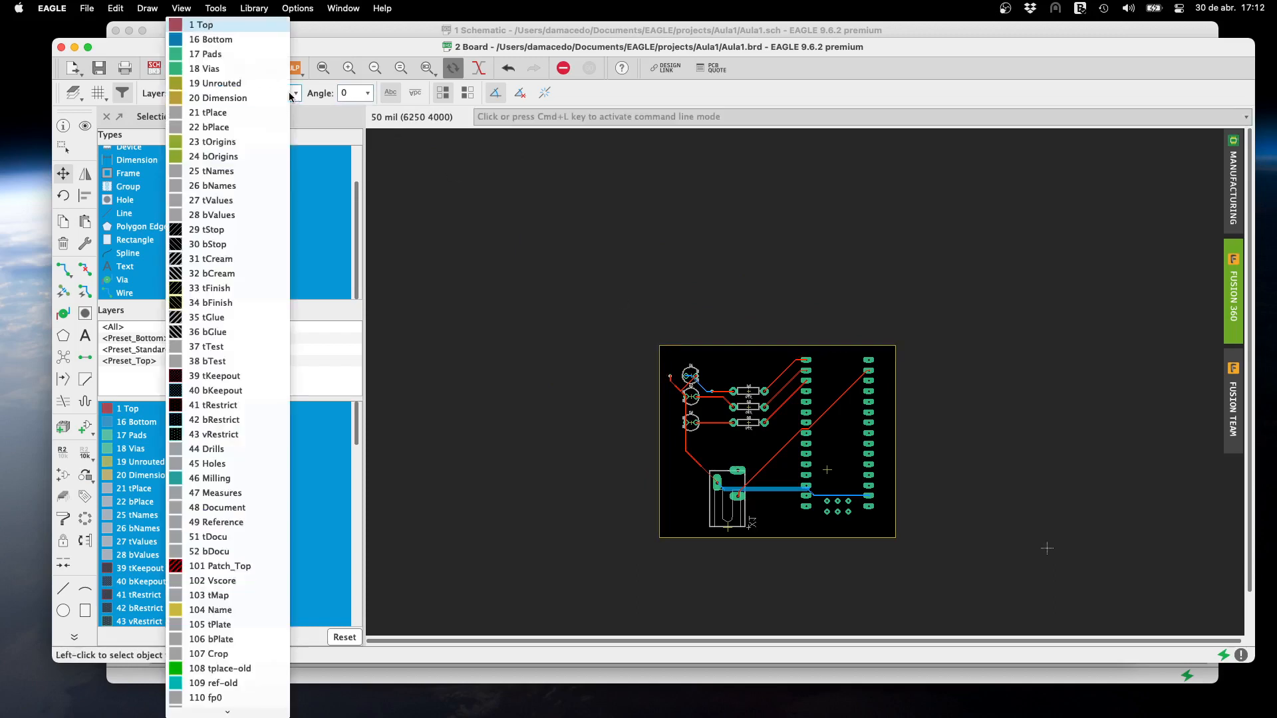
click(266, 41)
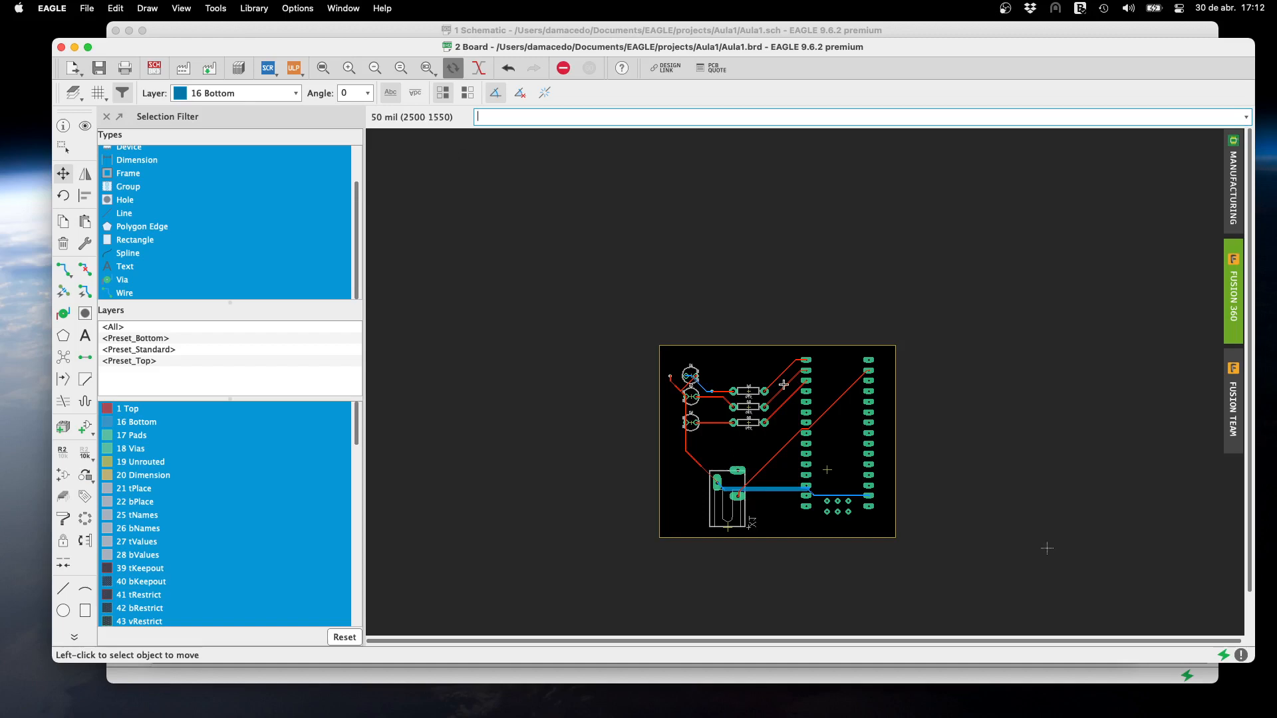
click(85, 335)
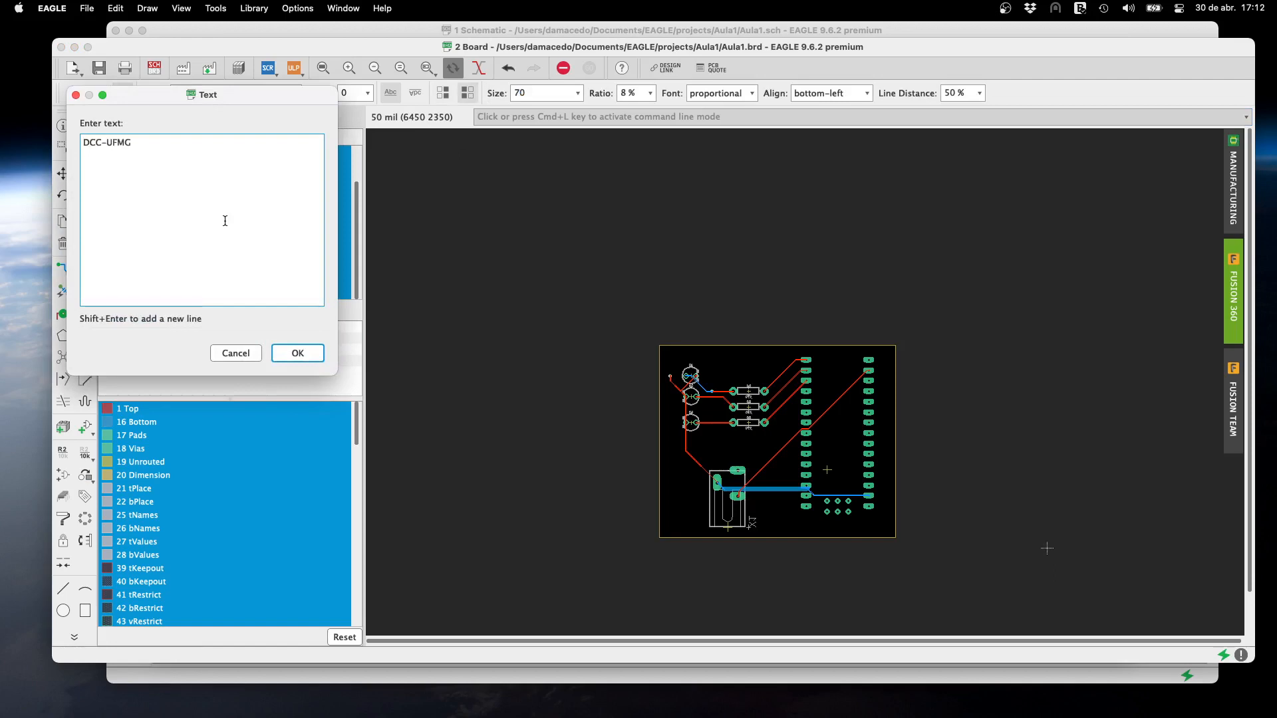
click(304, 347)
click(725, 371)
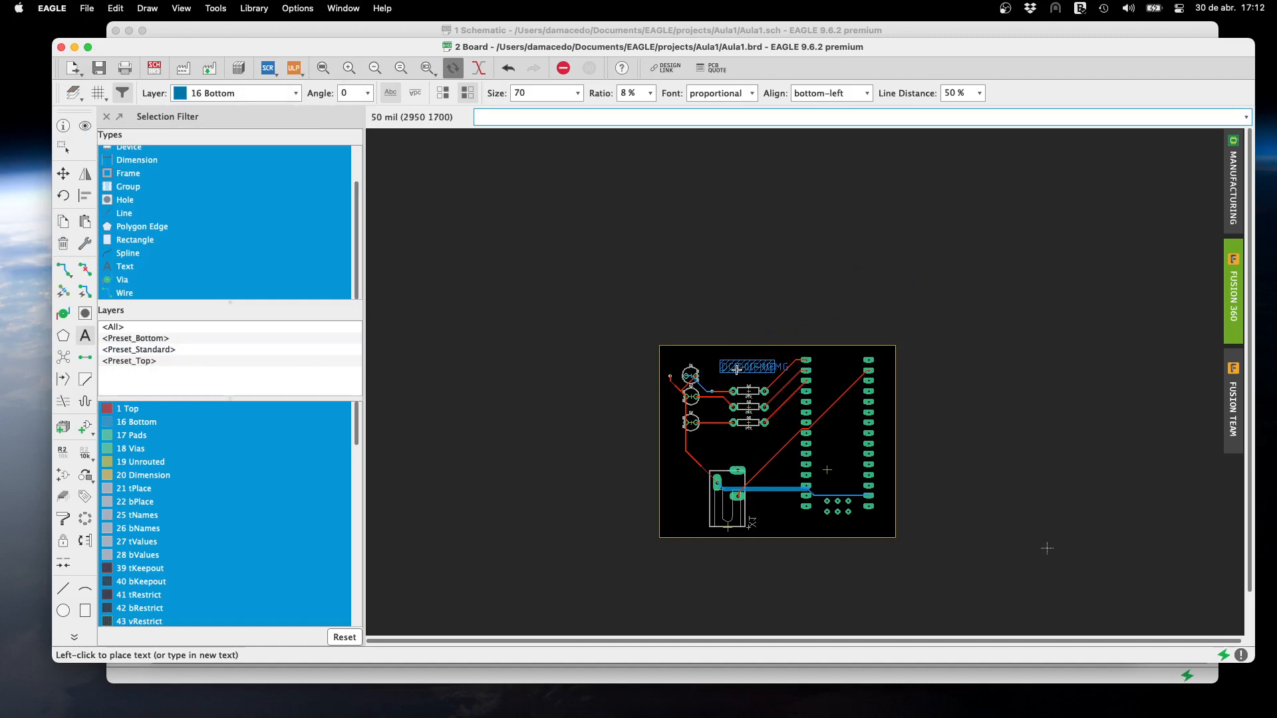
Place a second DCC-UFMG text on layer 1 Top, between the resistors and power jack X1
click(233, 93)
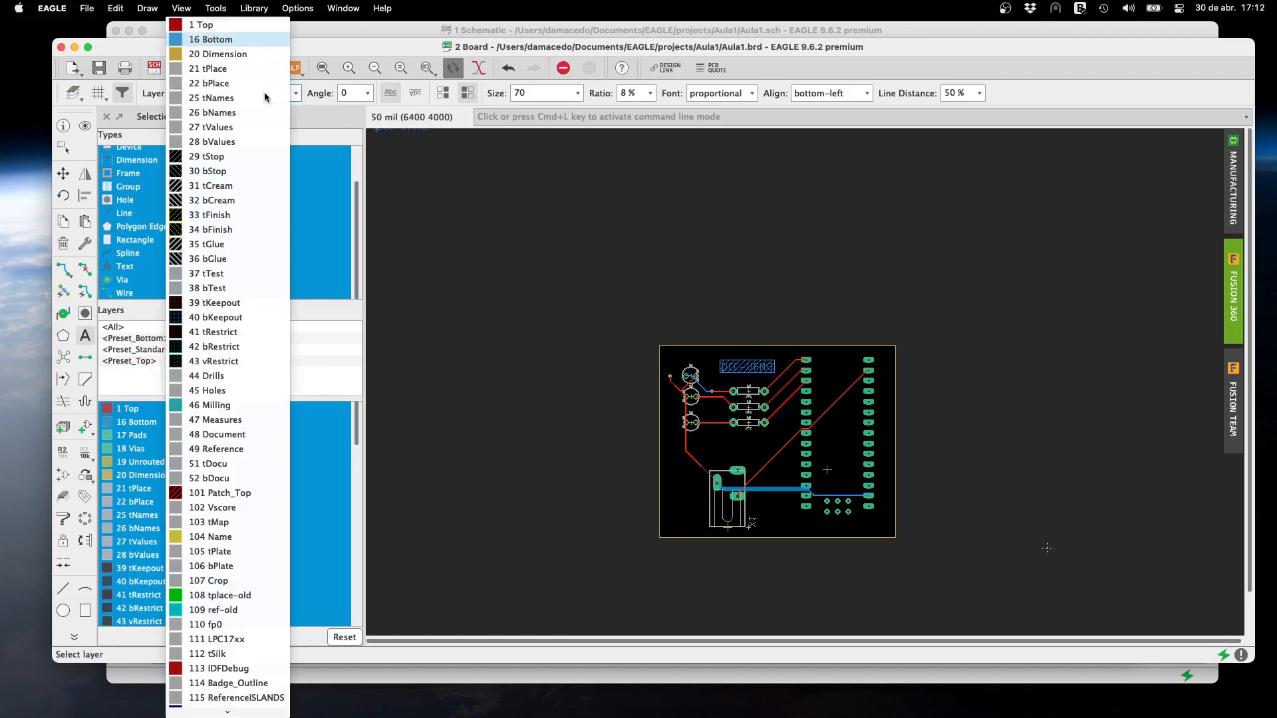
click(252, 30)
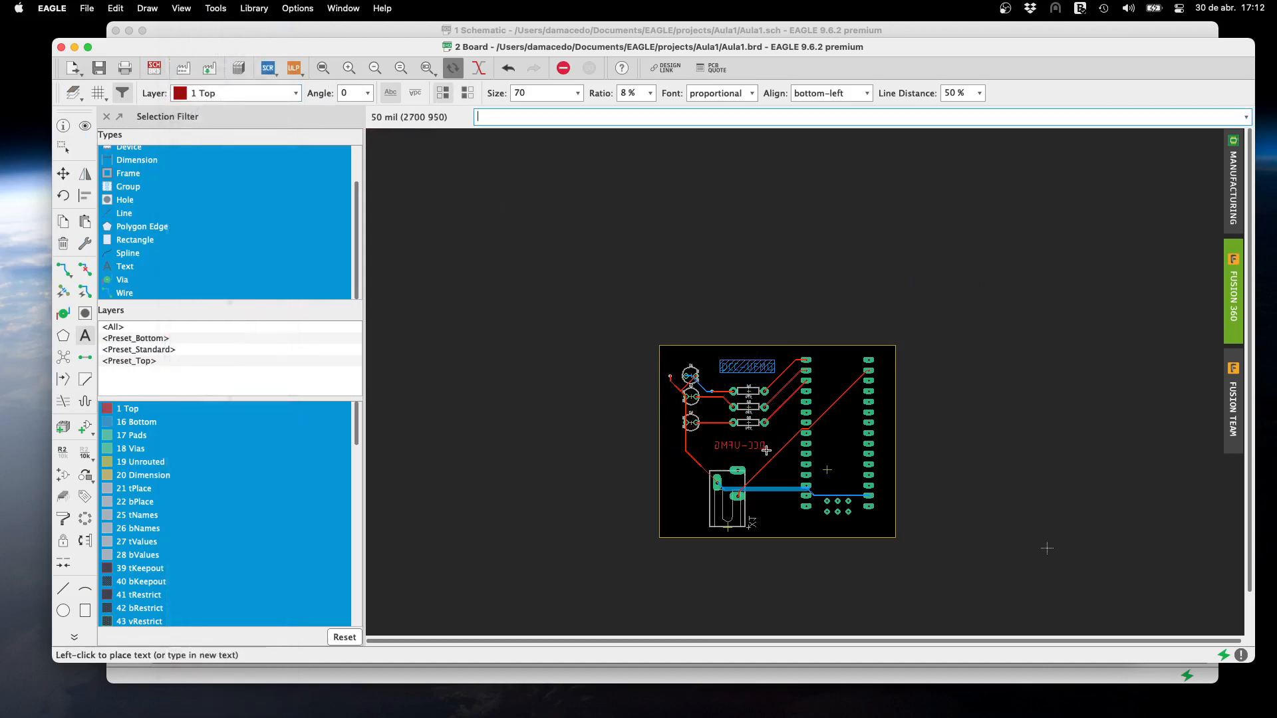
click(766, 450)
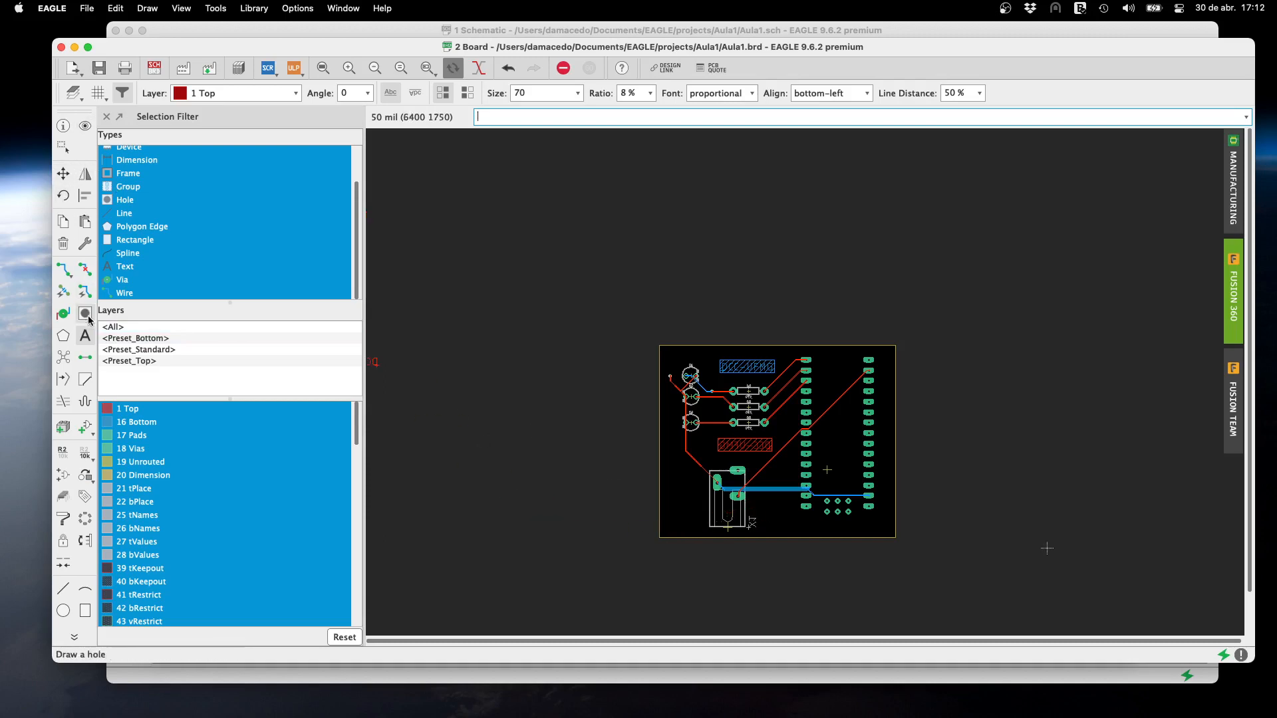
Add the text Arduino on layer 1 Top, below the six-pin group between the Arduino's pad rows
click(85, 336)
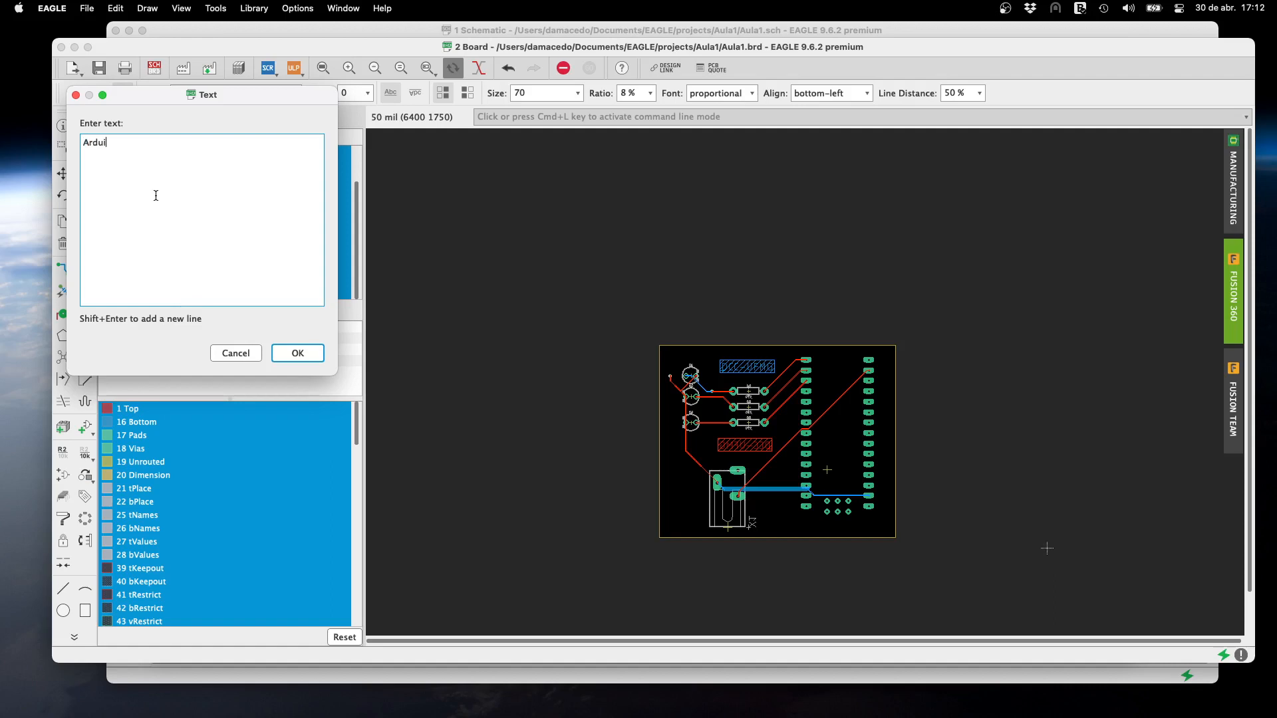
click(298, 353)
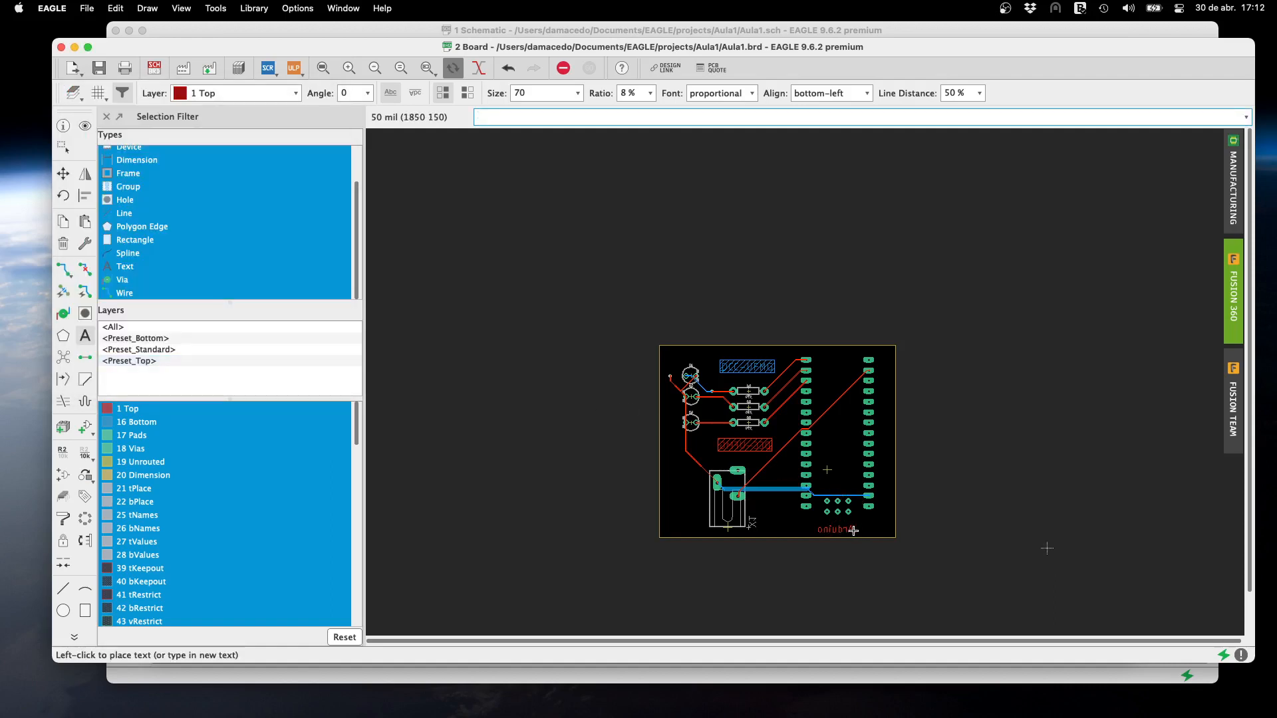
click(853, 530)
Check the added texts in the manufacturing preview of the top and bottom sides, then close the preview
click(1232, 198)
scroll(967, 440, up, 3)
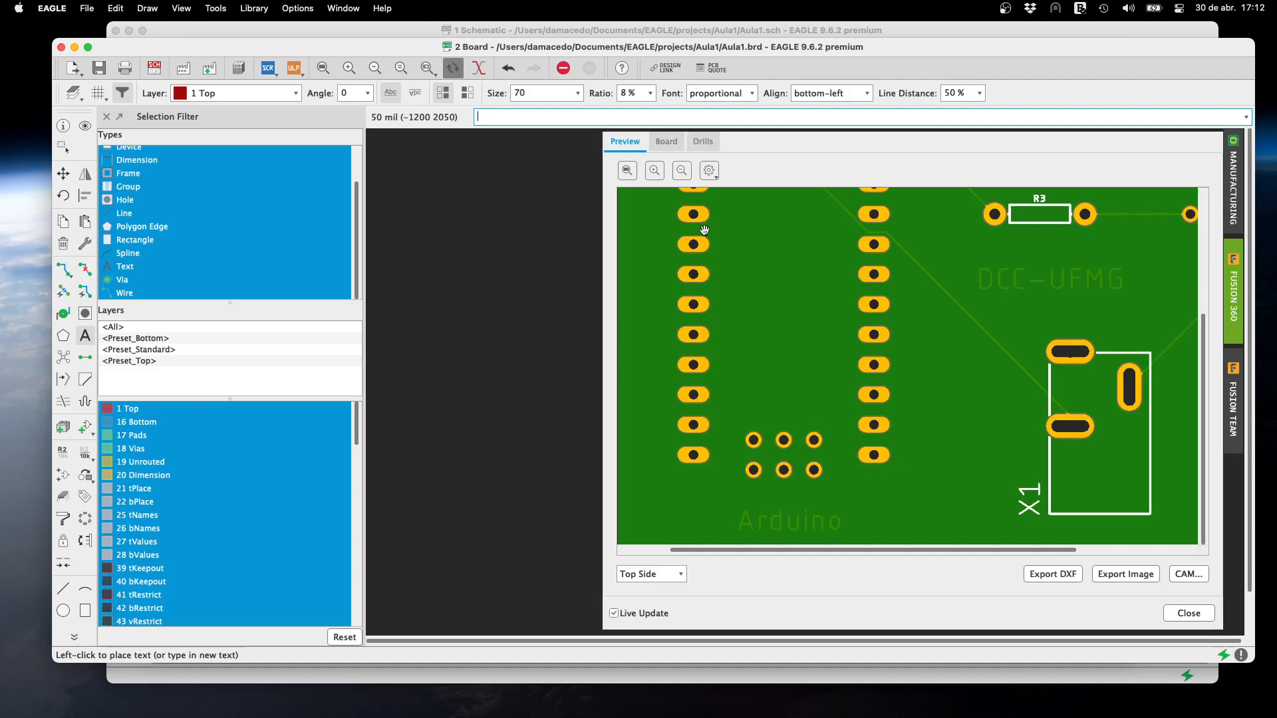
scroll(868, 367, up, 5)
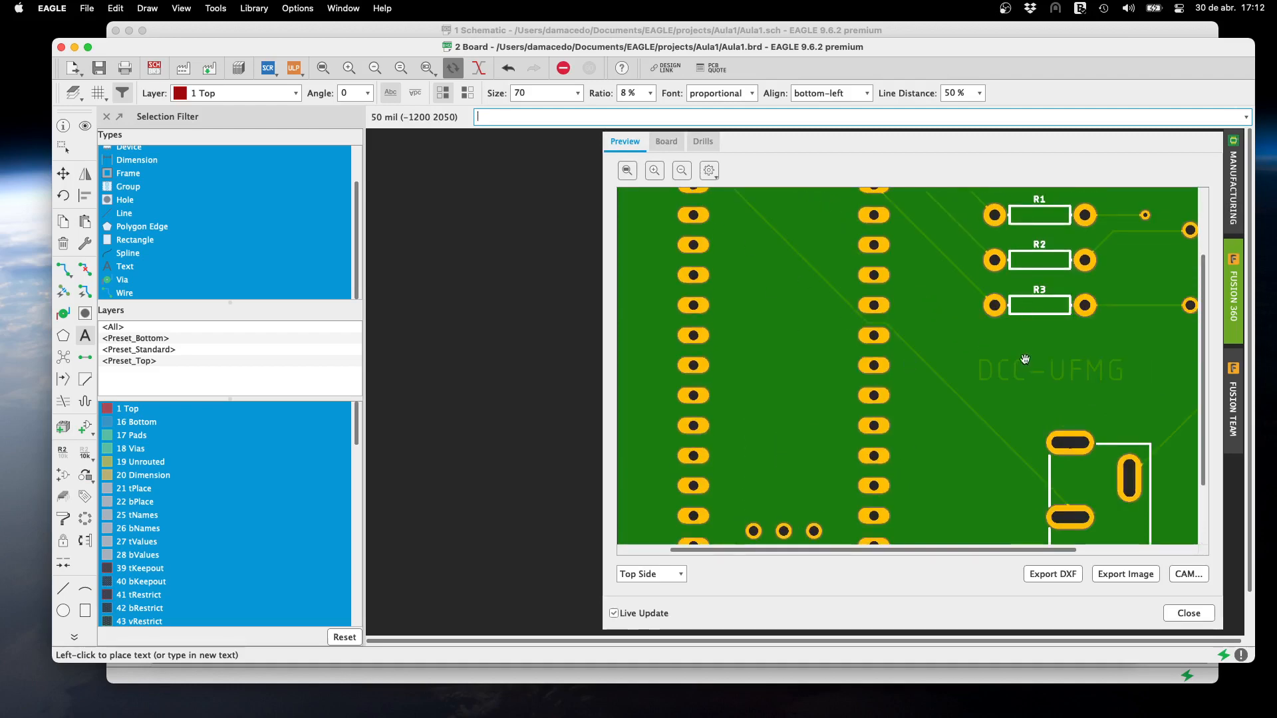
scroll(1021, 355, up, 3)
scroll(1022, 354, down, 4)
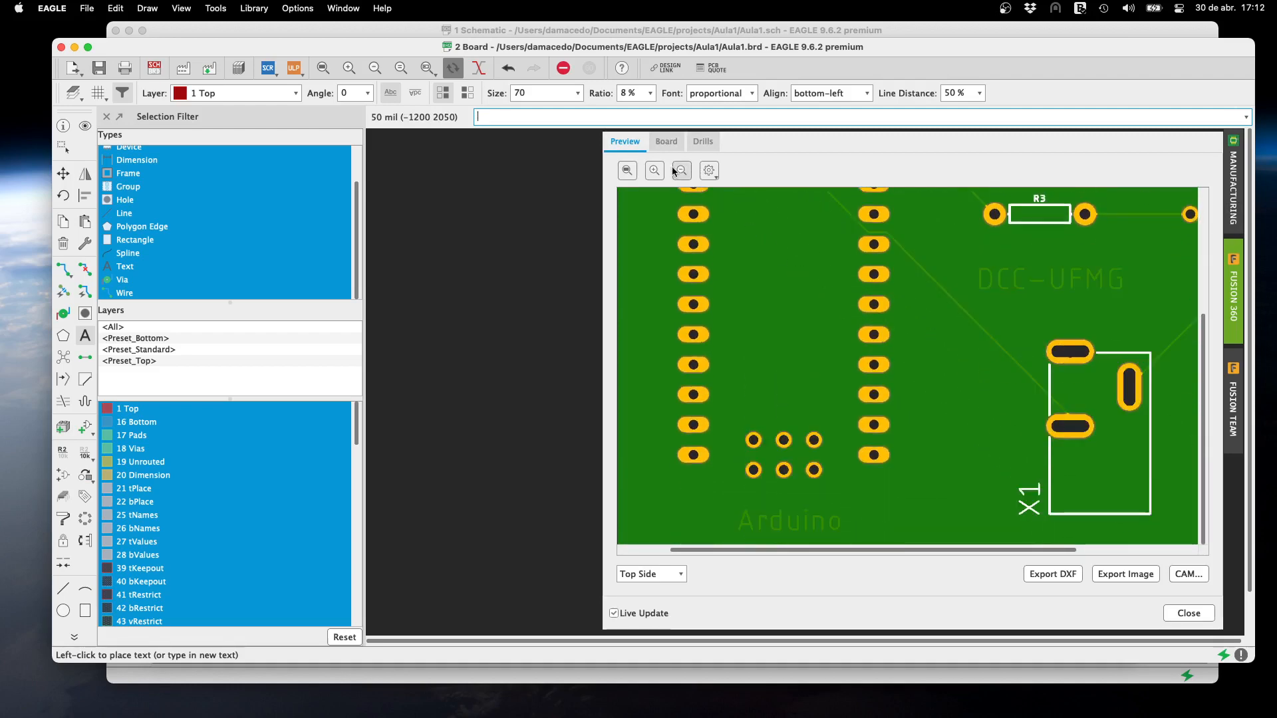
click(648, 574)
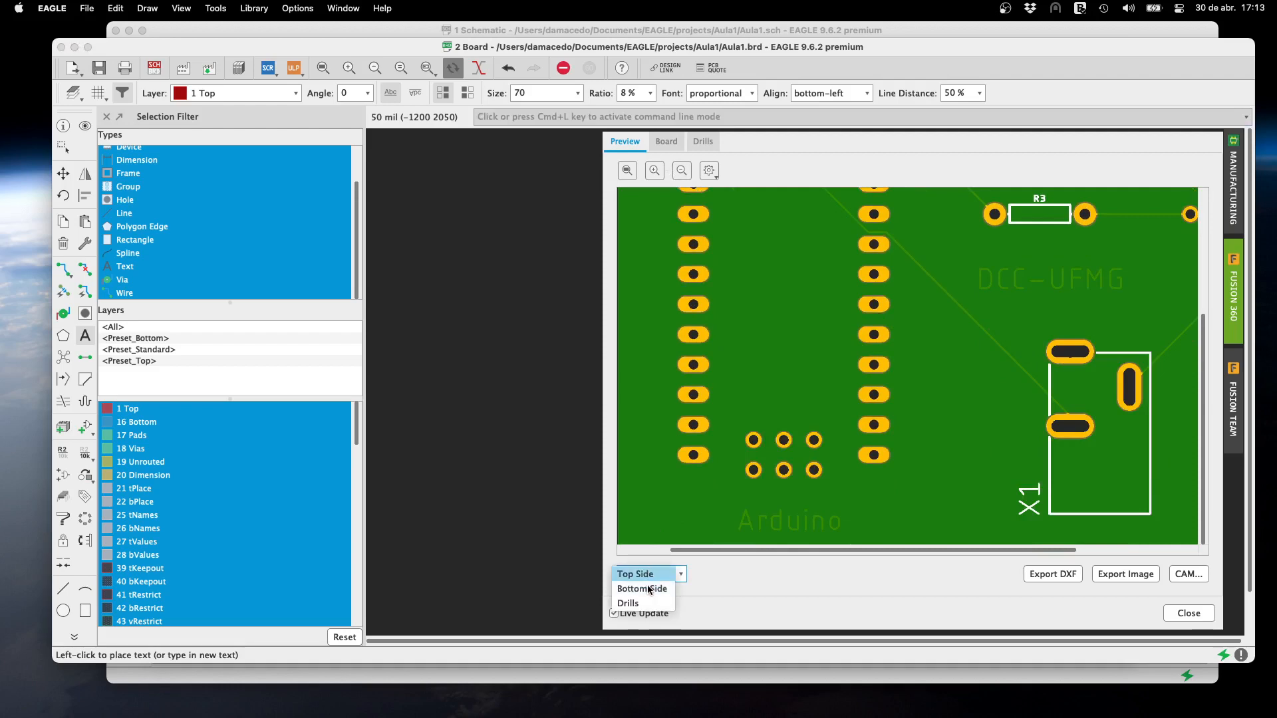
click(649, 589)
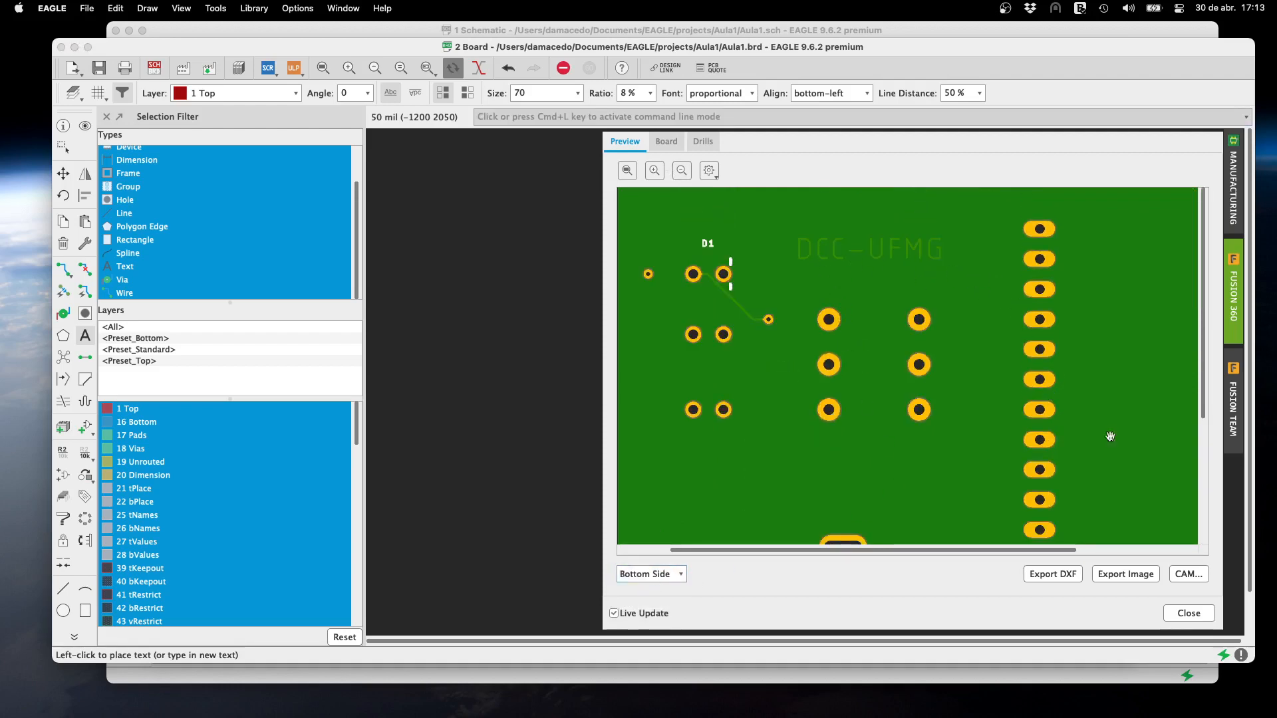
click(1188, 612)
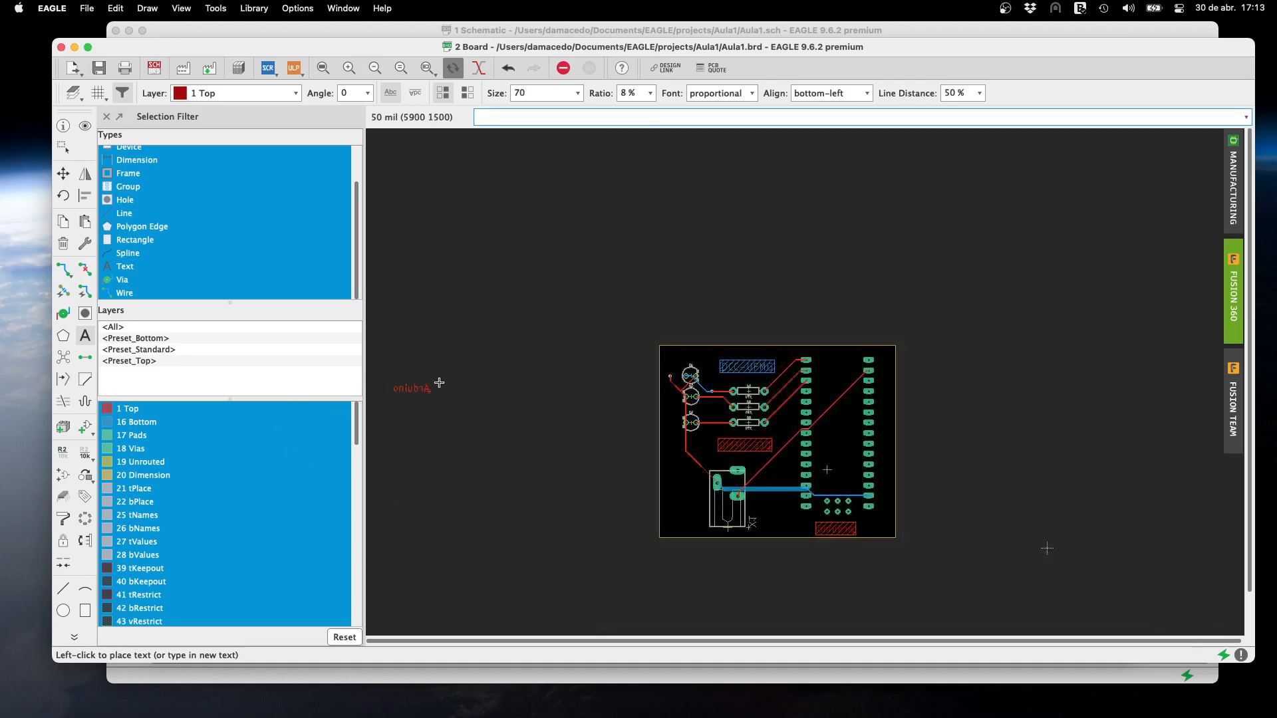
drag(732, 48, 723, 39)
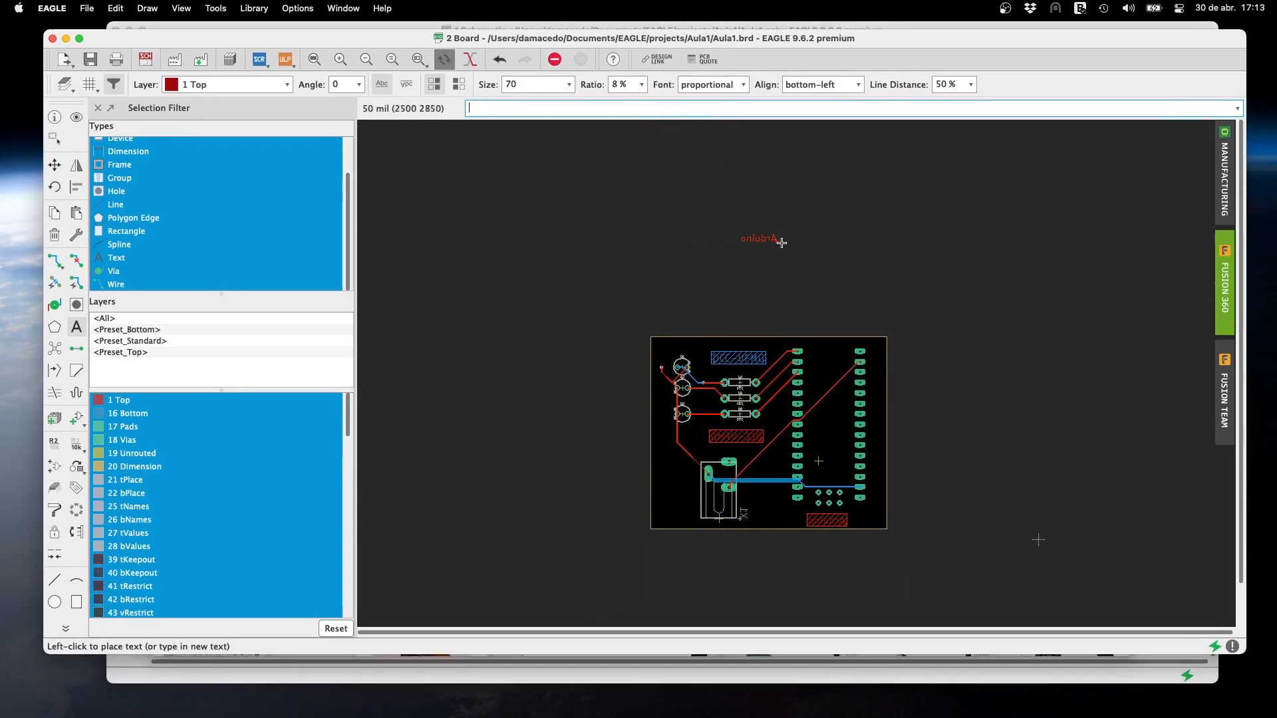